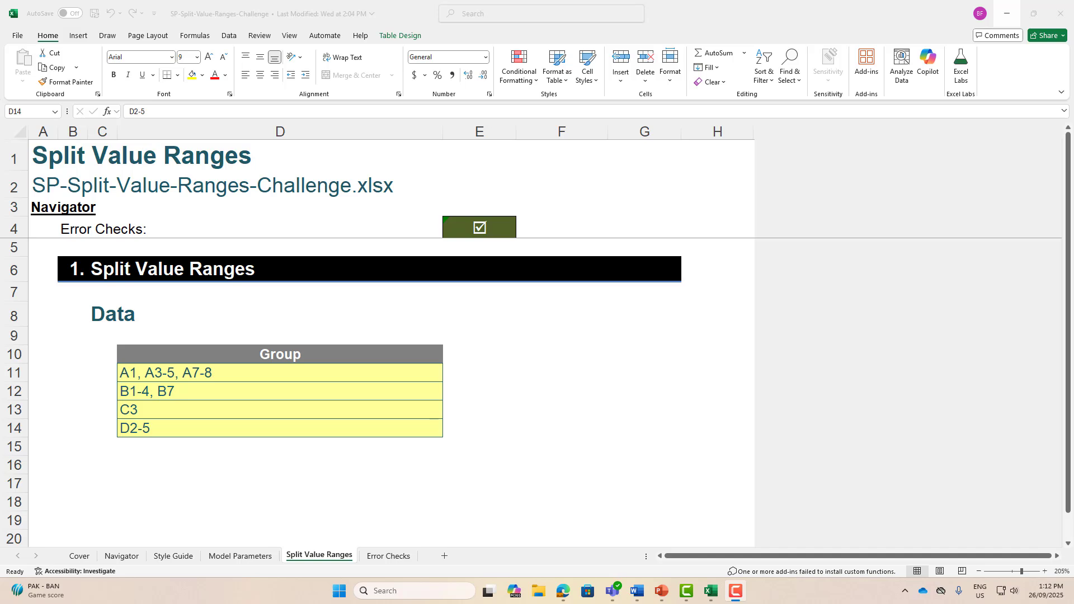
Load the Group table starting at D10 into the Power Query Editor as a new query.
click(148, 371)
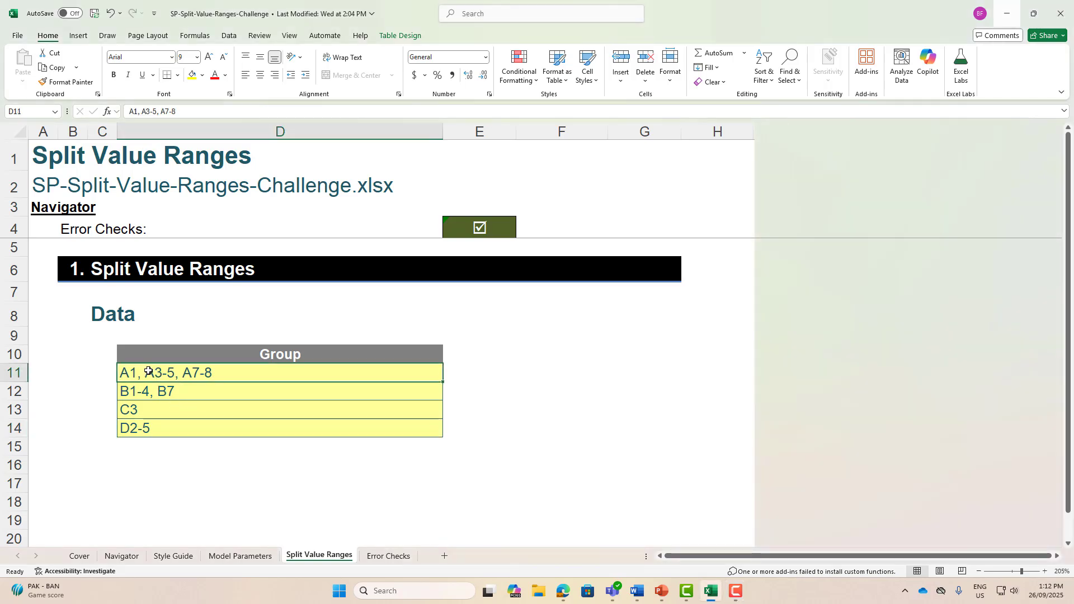
double_click(147, 372)
drag(145, 372, 175, 373)
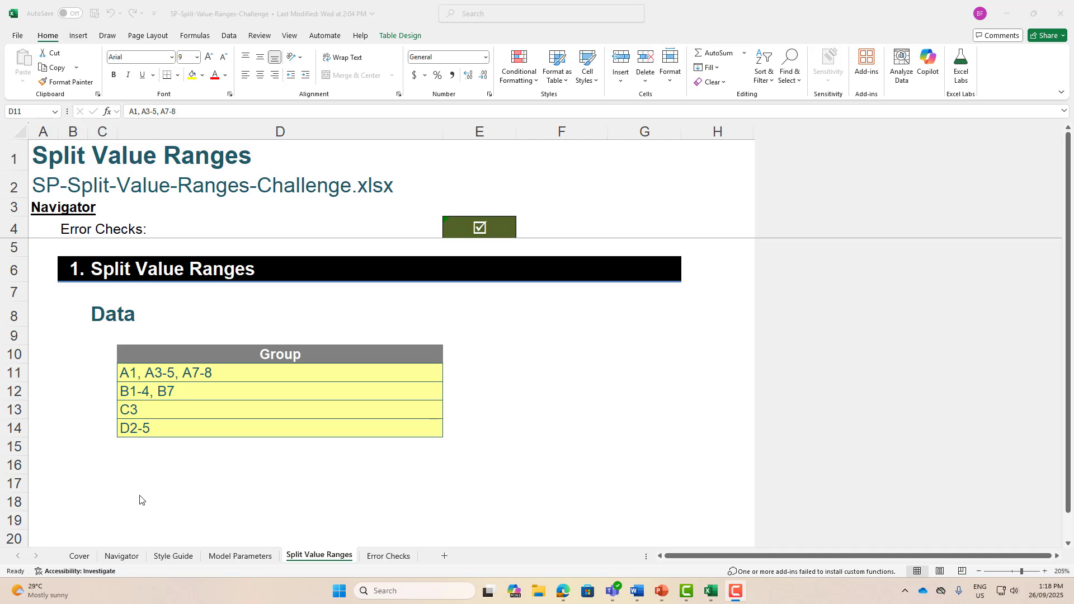
click(192, 391)
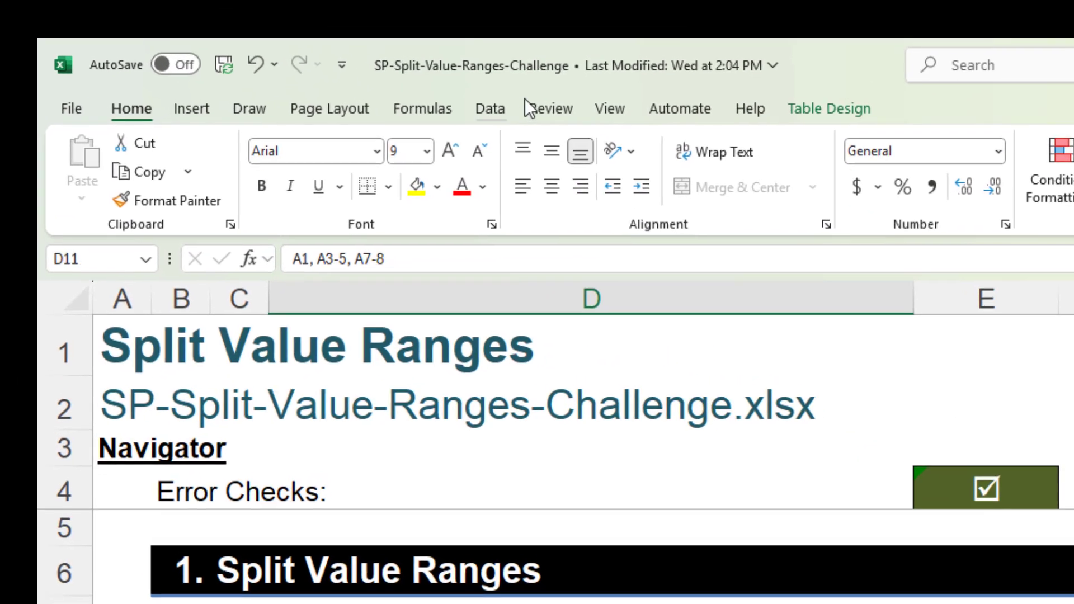
click(503, 104)
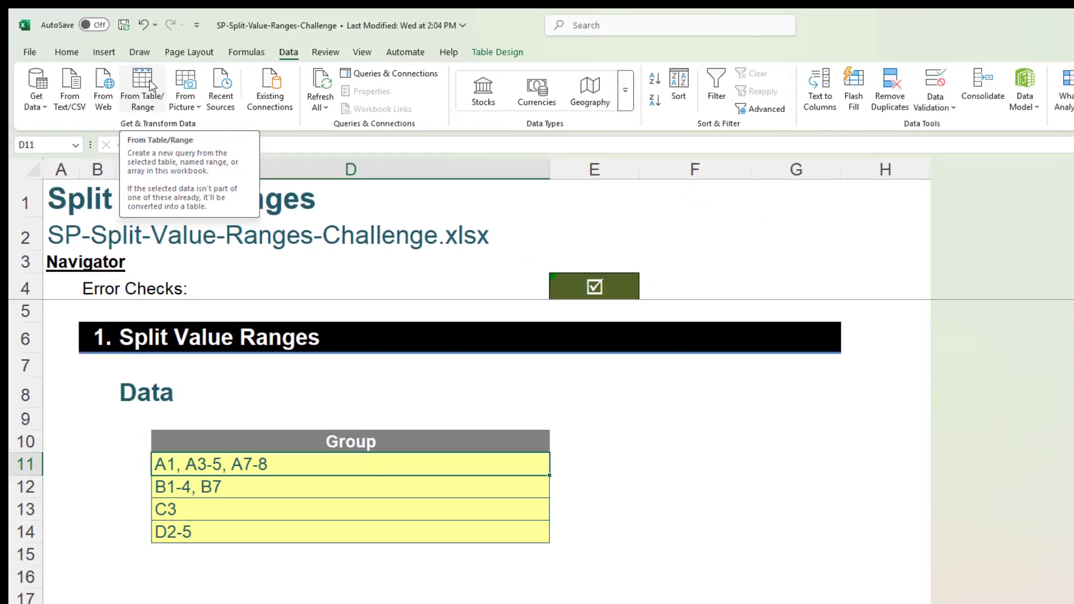
click(271, 193)
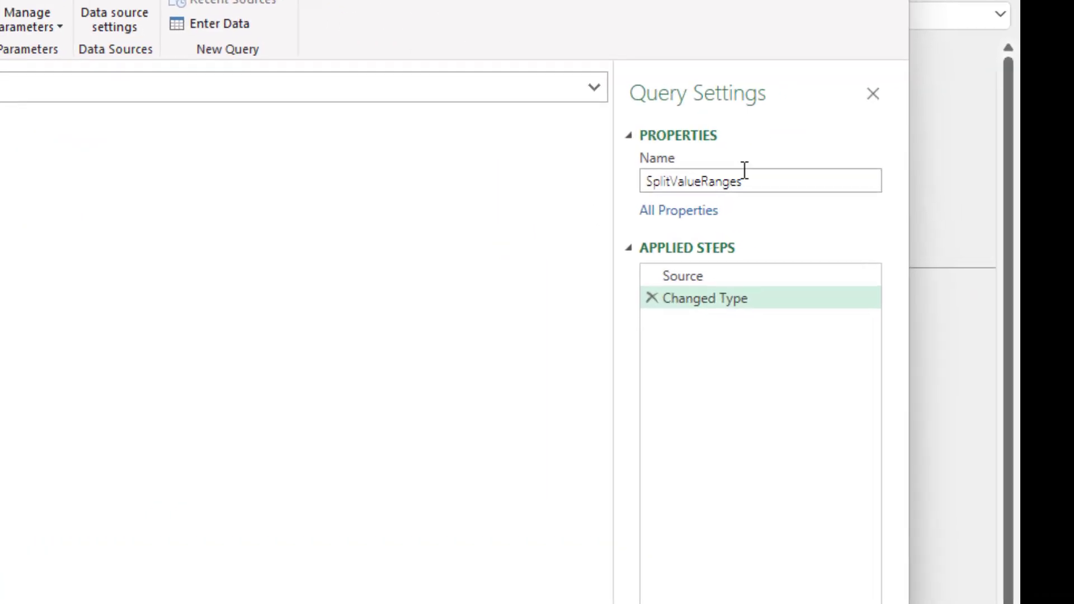
Rename the query as Data.
click(940, 196)
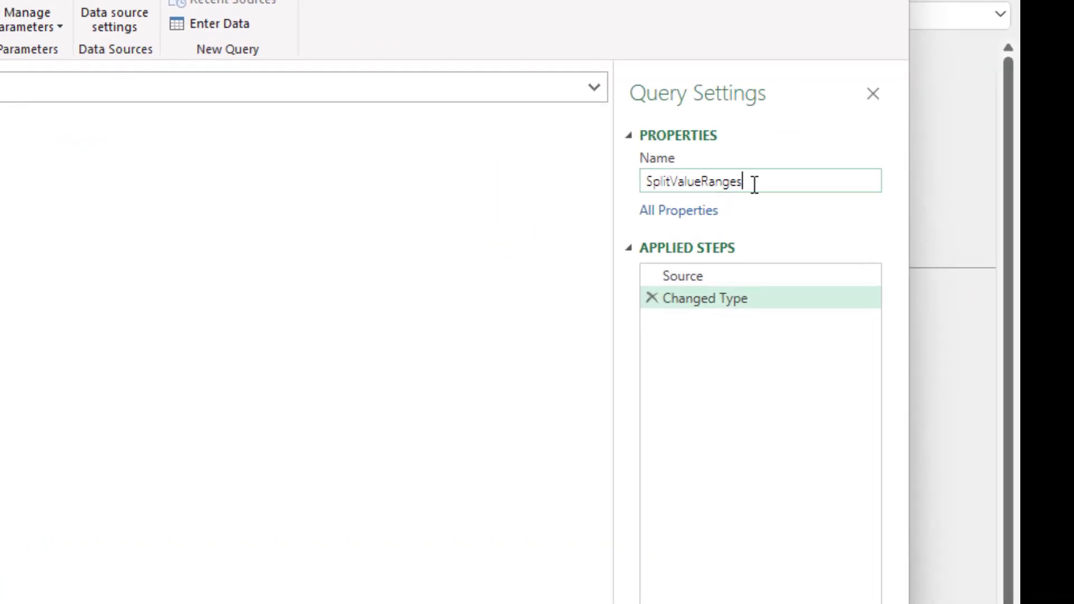
double_click(746, 178)
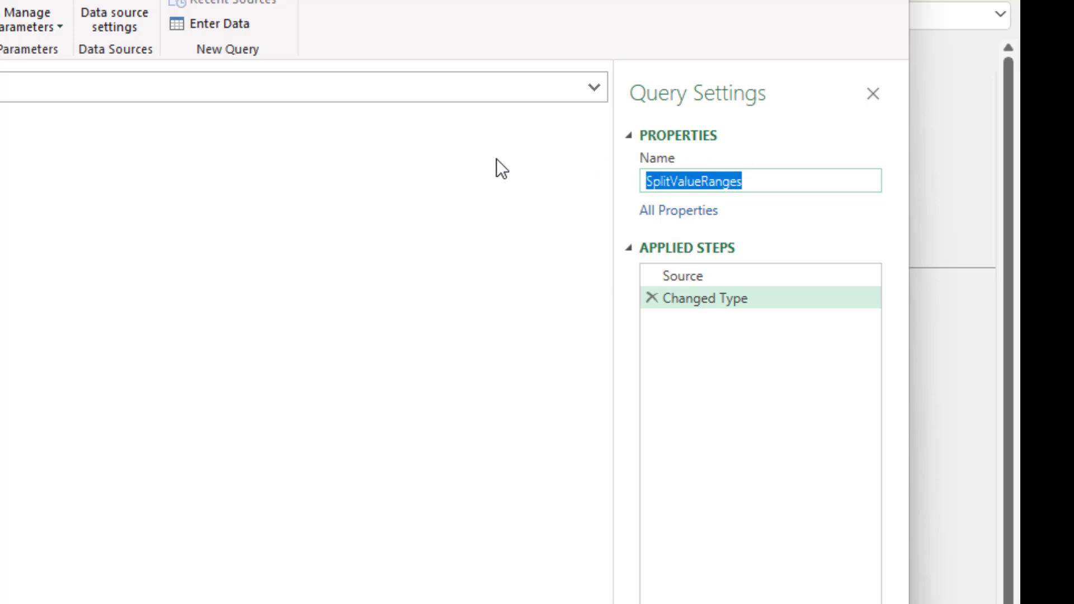
text(Data)
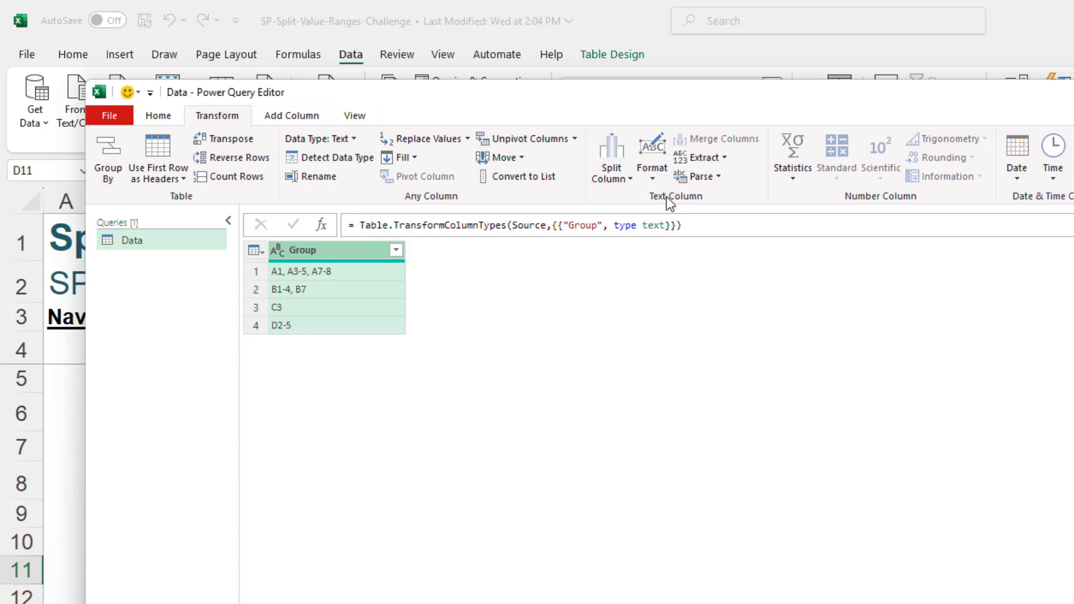
Split the Group column into rows at each occurrence of a custom comma delimiter.
click(626, 175)
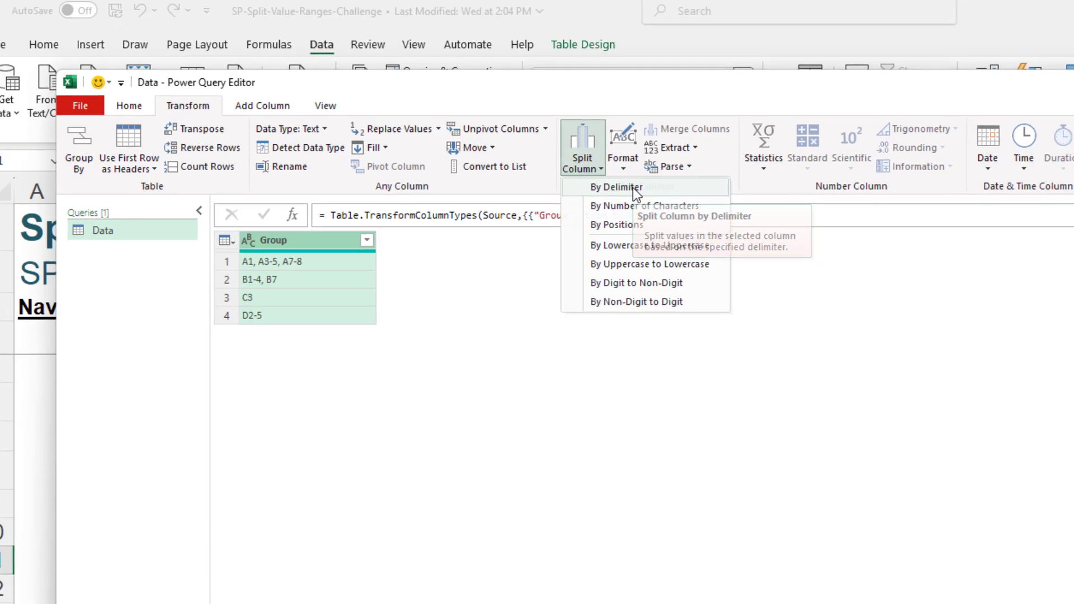
click(648, 197)
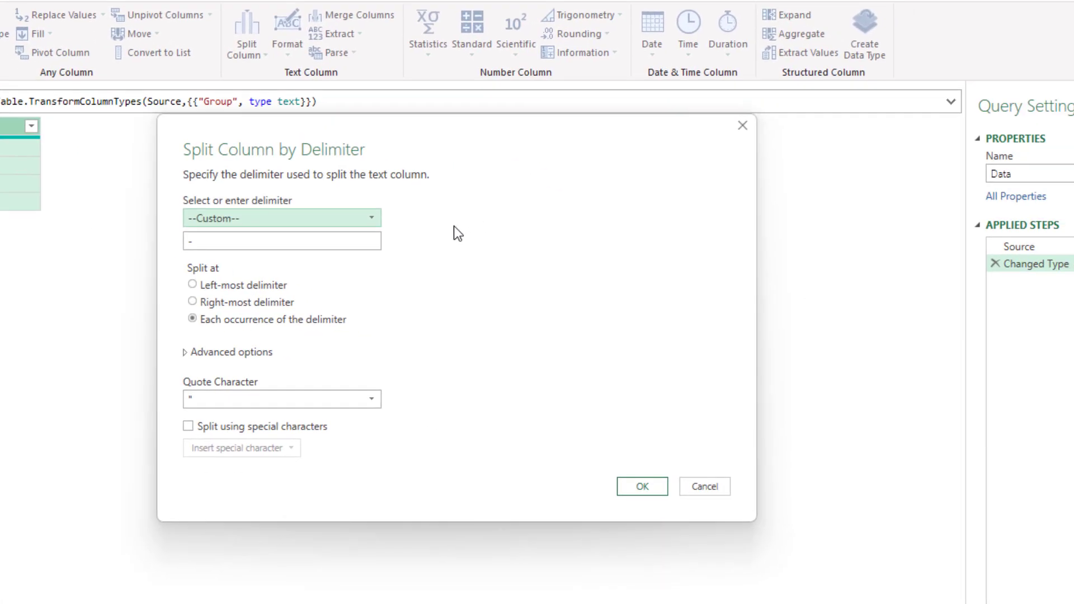
click(368, 218)
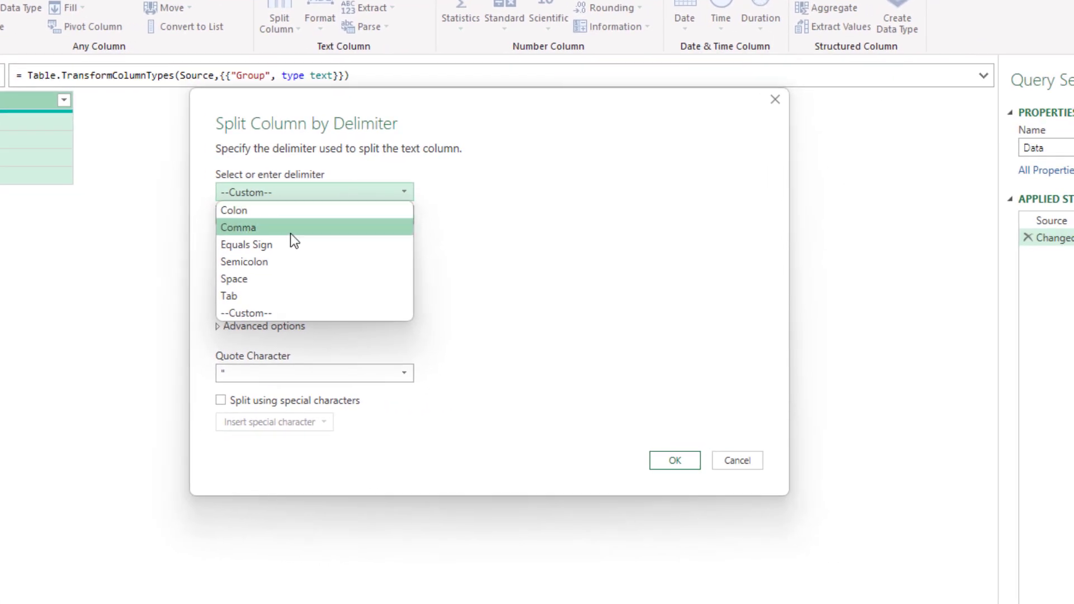
click(303, 310)
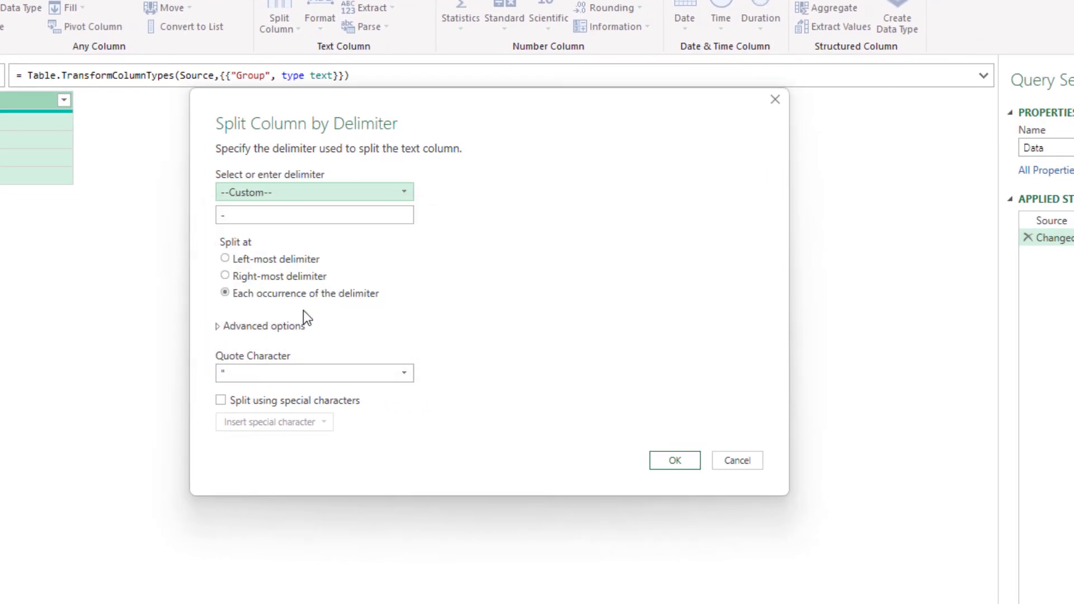
click(273, 211)
drag(205, 211, 203, 213)
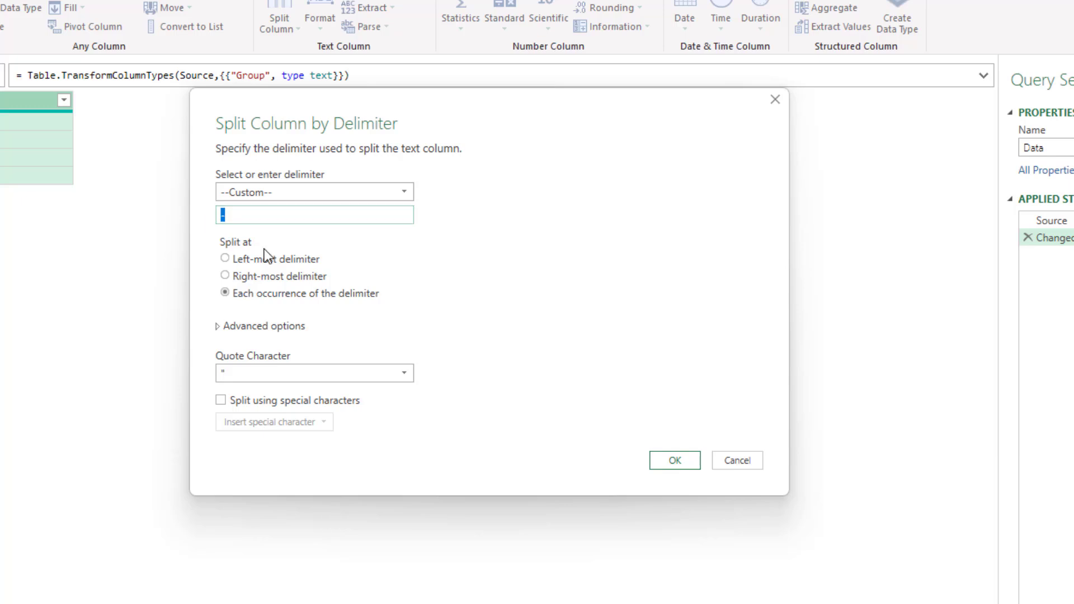
text(,)
click(220, 326)
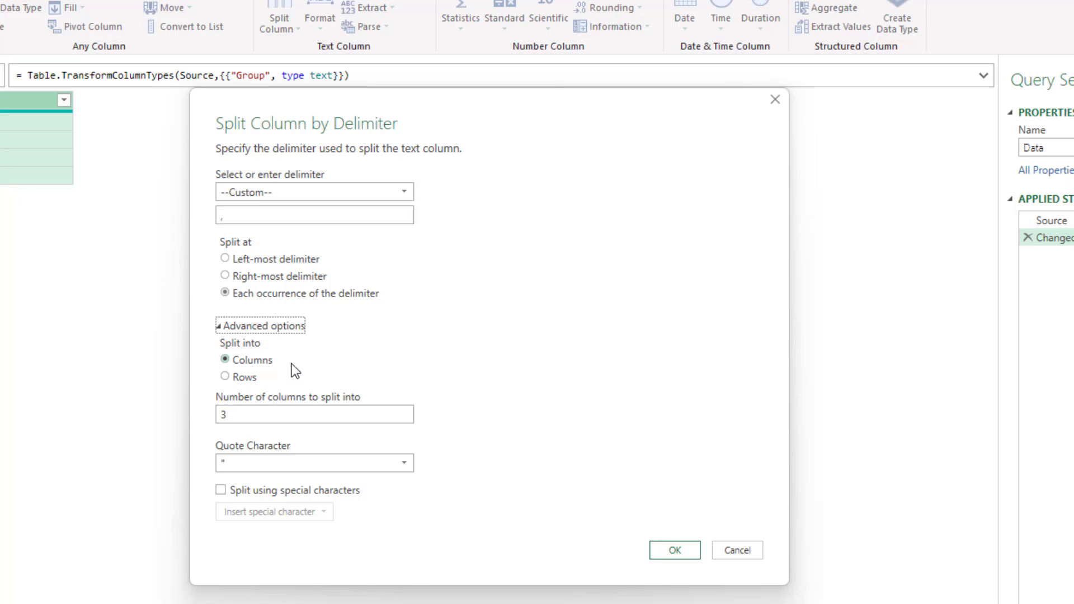
click(246, 377)
click(735, 518)
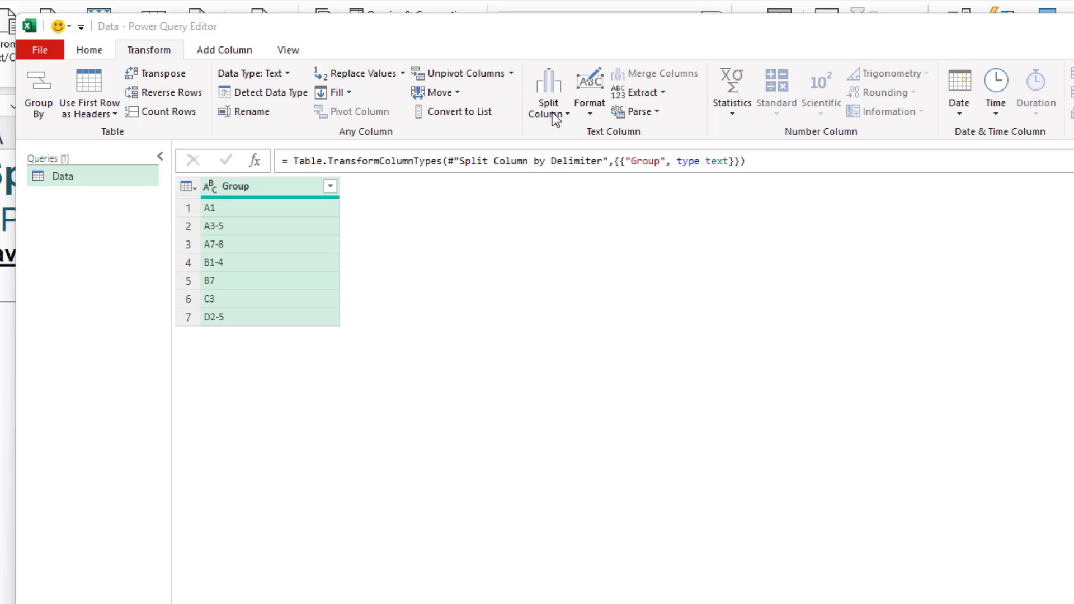
Split the Group column by non-digit to digit and name the resulting columns Group, Start and End in the step's formula.
click(552, 89)
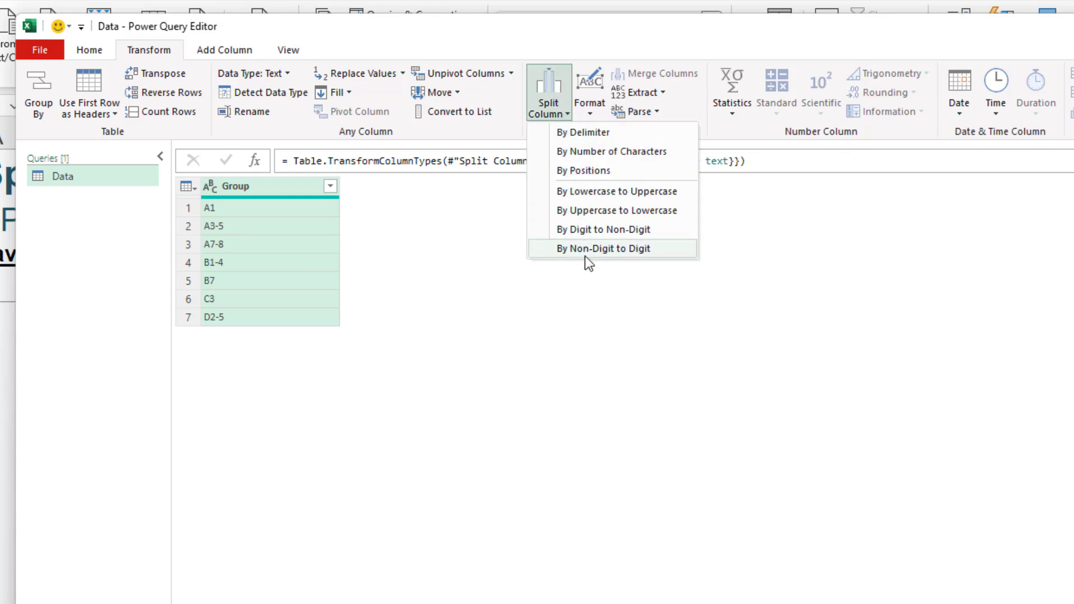
click(586, 250)
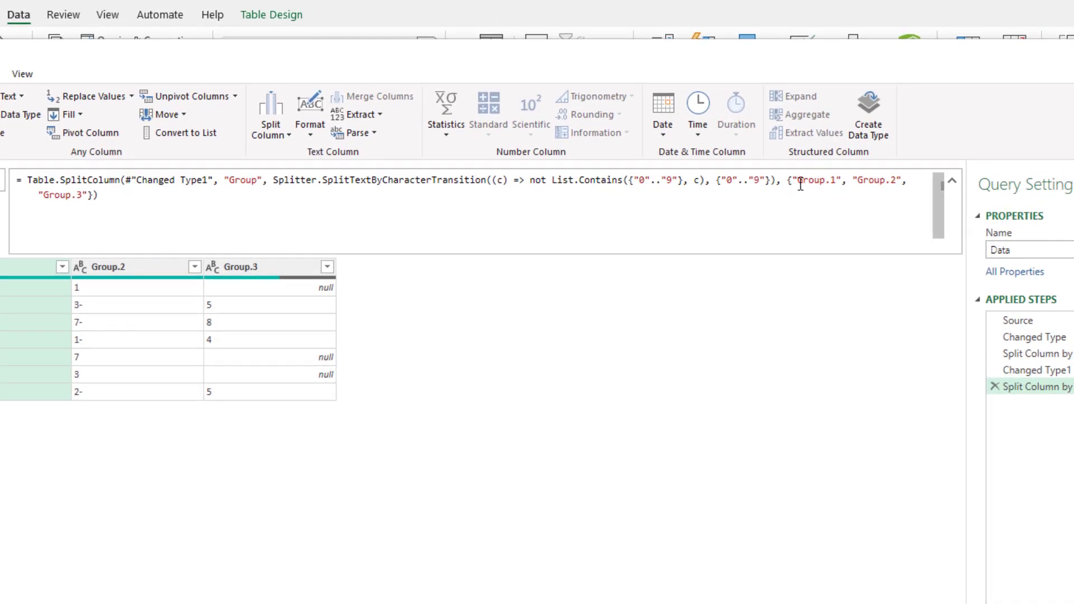
drag(820, 180, 835, 180)
click(835, 181)
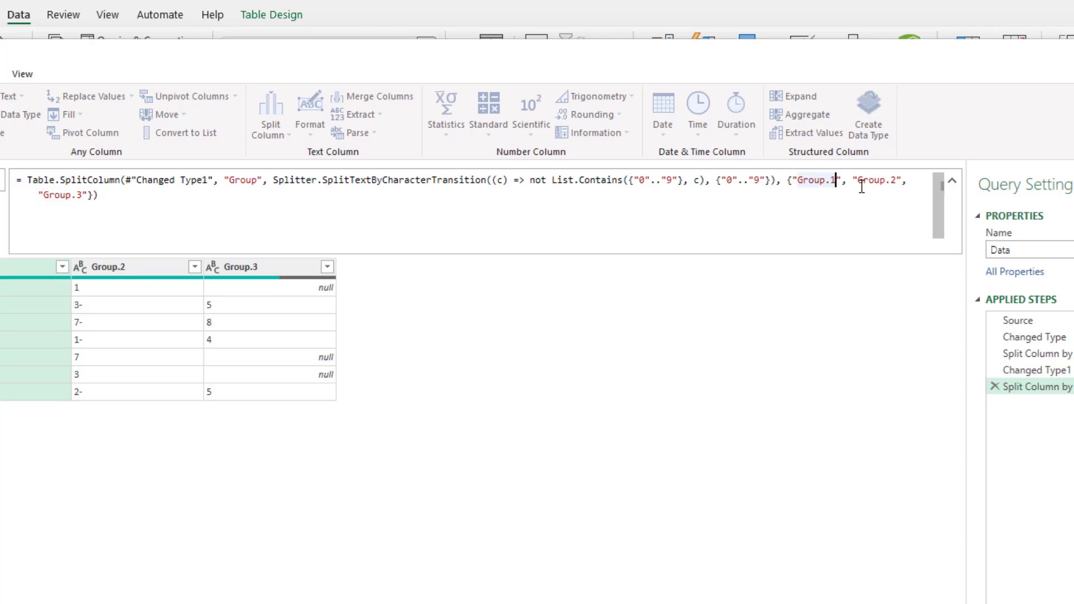
key(BackSpace)
key(BackSpace)
drag(846, 181, 886, 180)
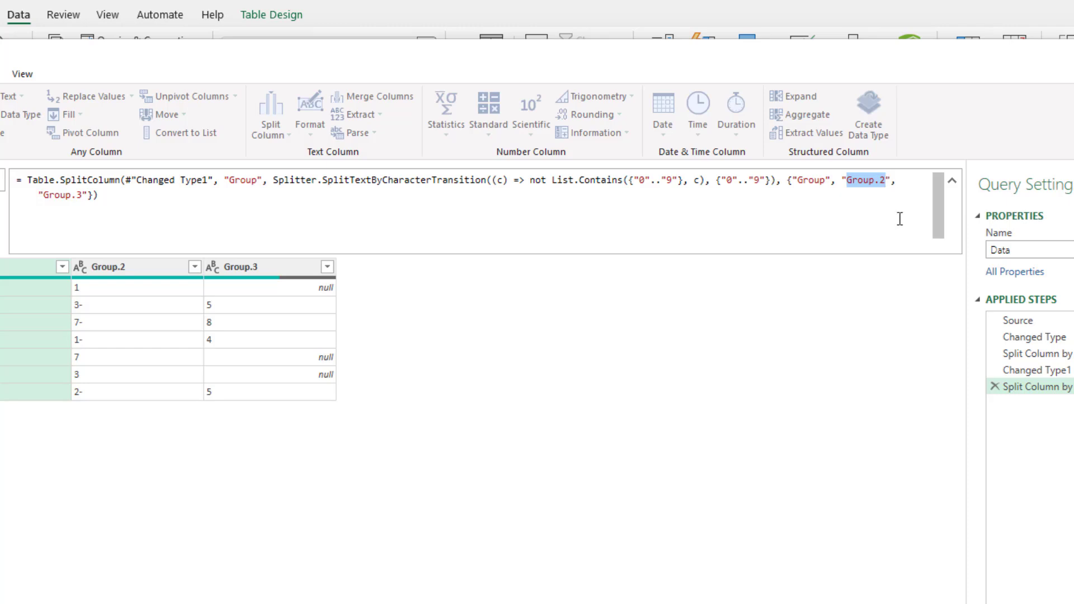
text(Start)
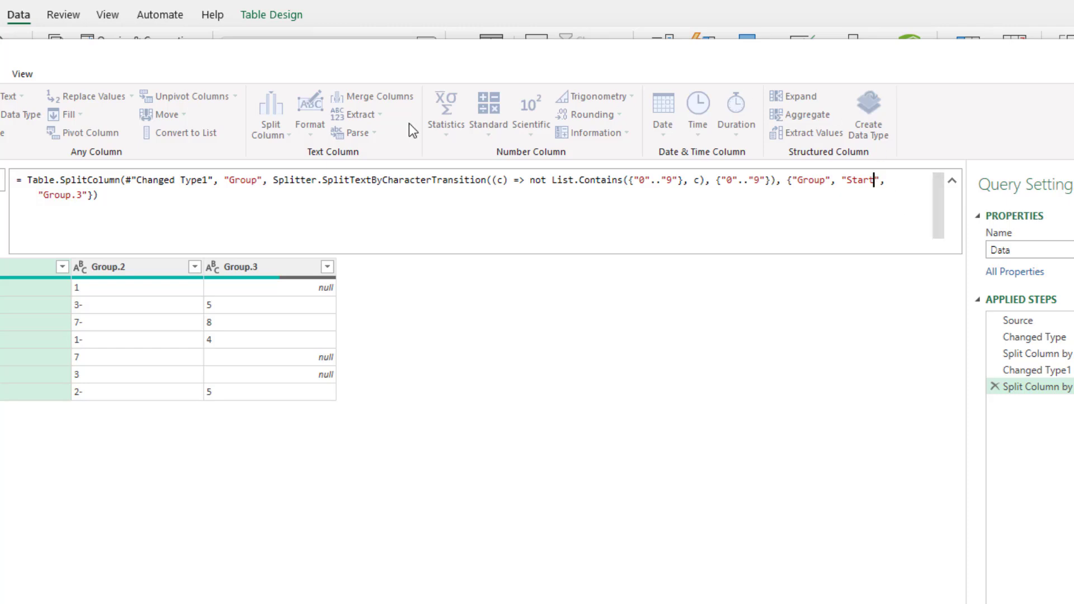
drag(44, 196, 83, 195)
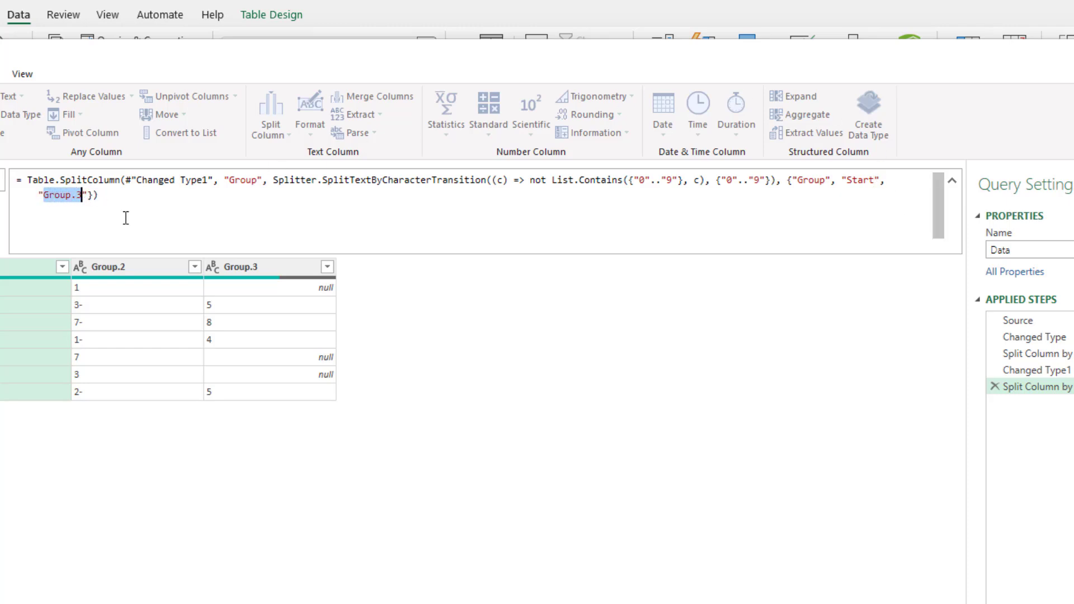
text(End)
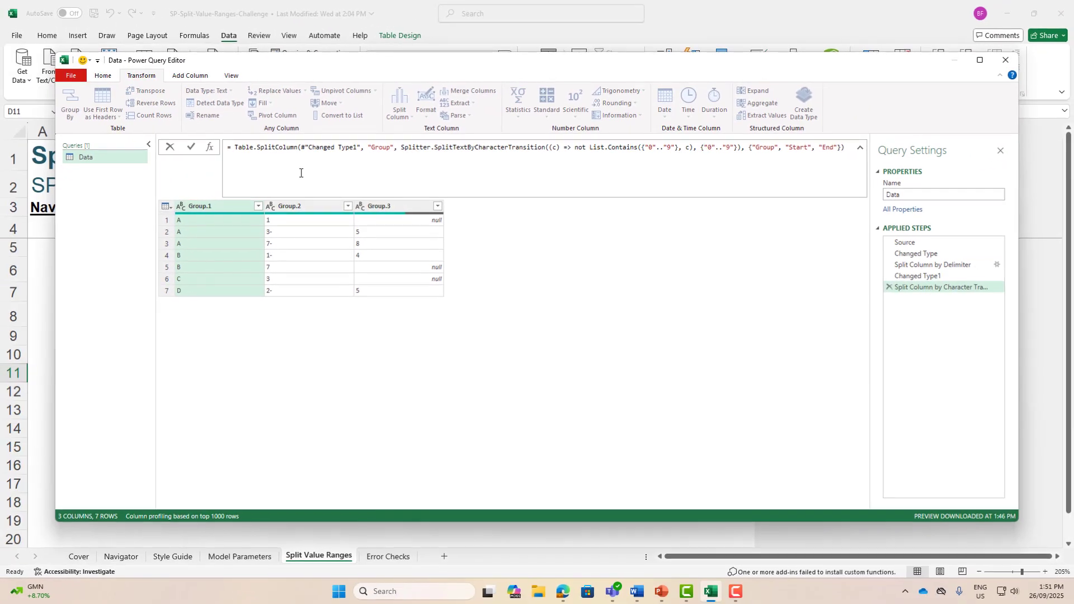
key(Return)
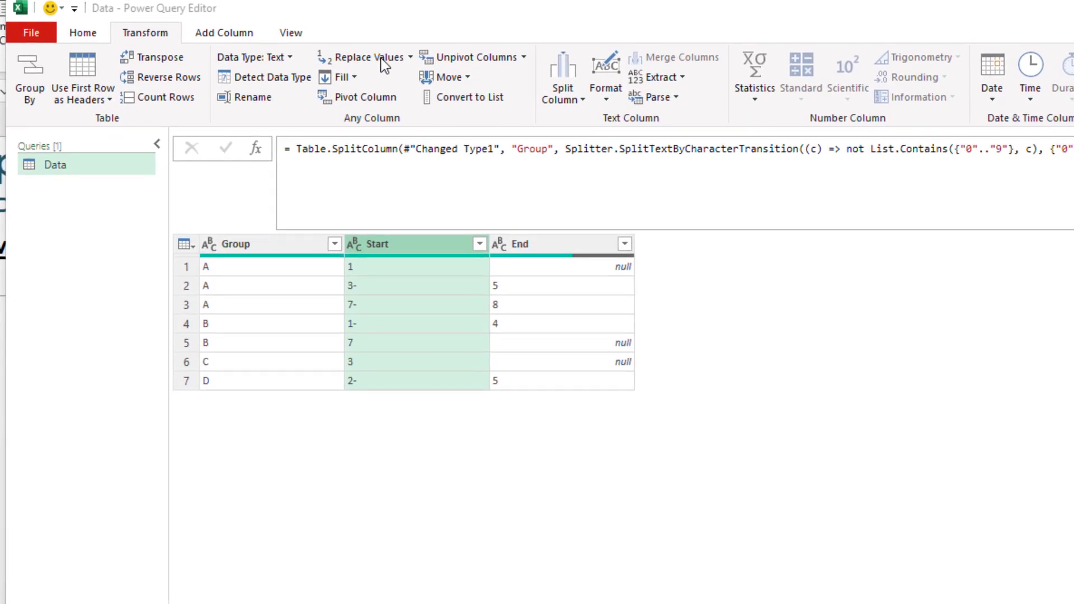
Replace the hyphen "-" in the Start column with a space.
click(363, 56)
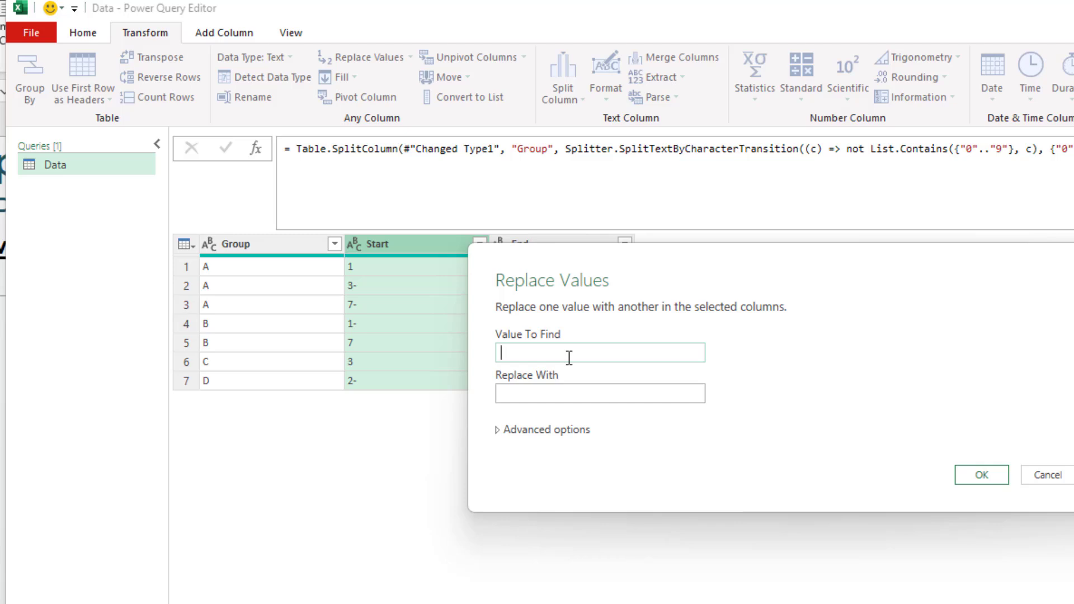
text(-)
click(598, 398)
click(974, 473)
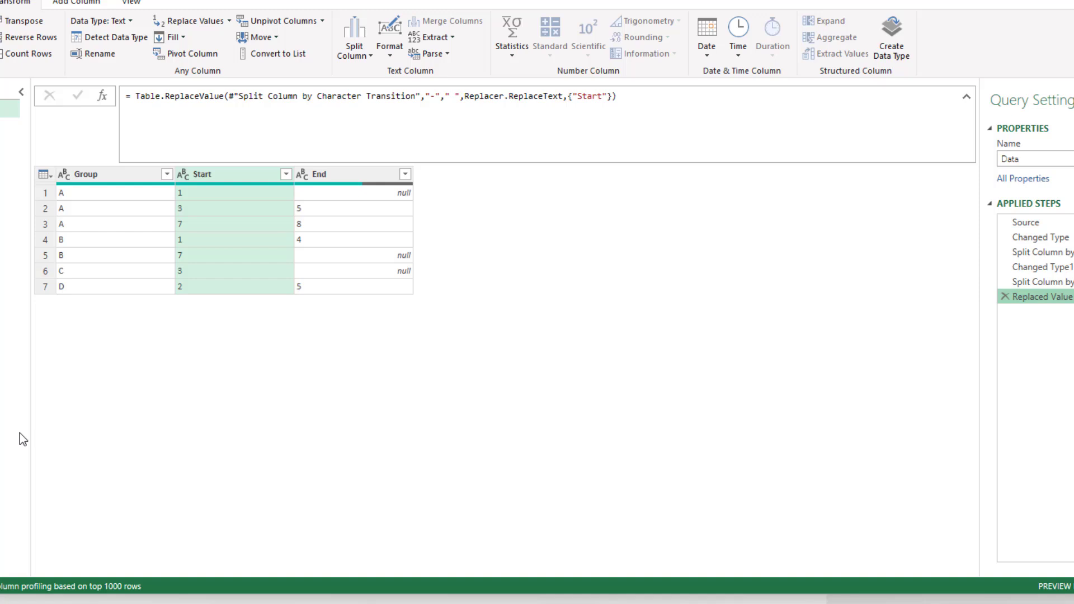
Change the data type of the Start and End columns to Whole Number.
click(188, 178)
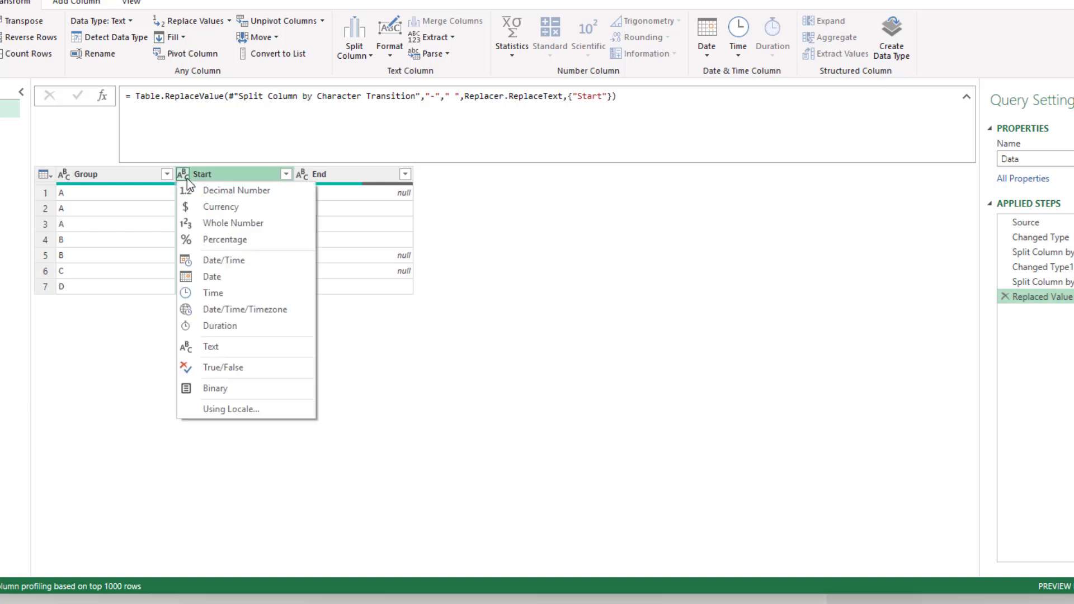
click(225, 222)
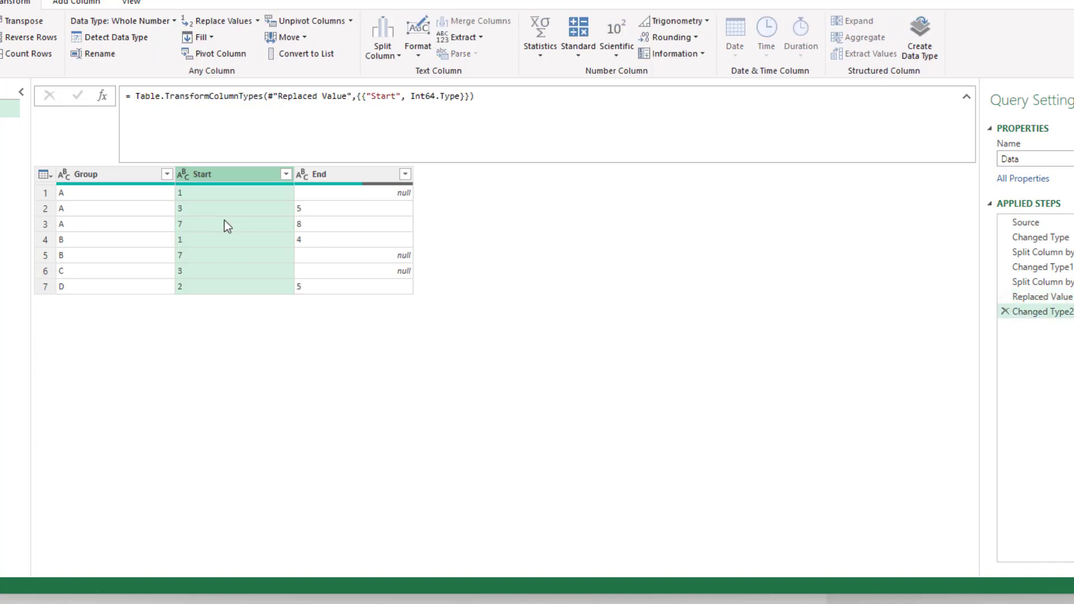
click(307, 175)
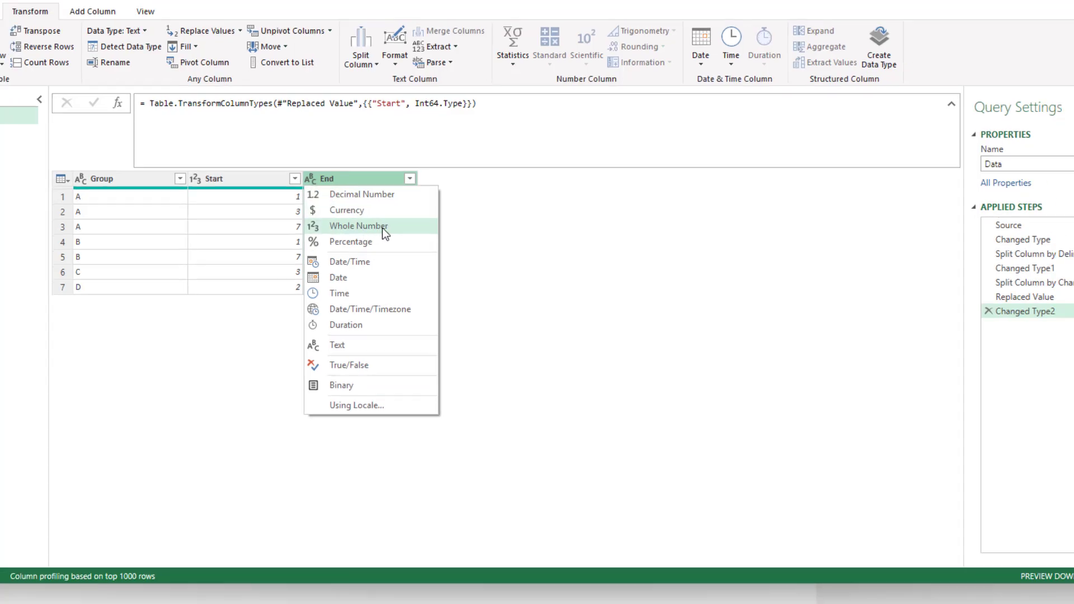
click(377, 223)
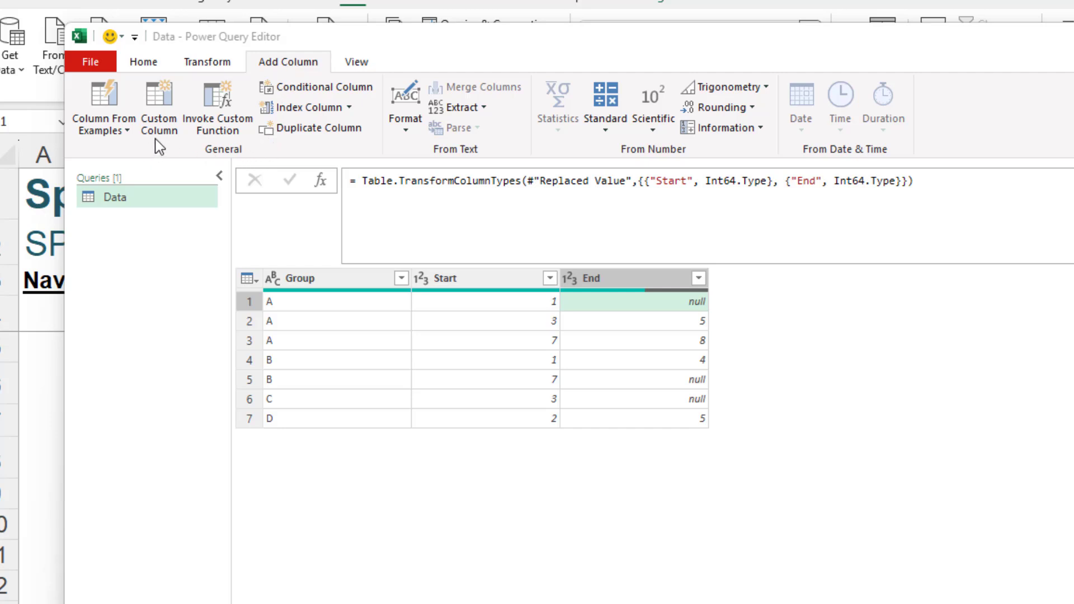
Begin a custom column named Value with the formula part if [End]=null then {[Start]}.
click(166, 94)
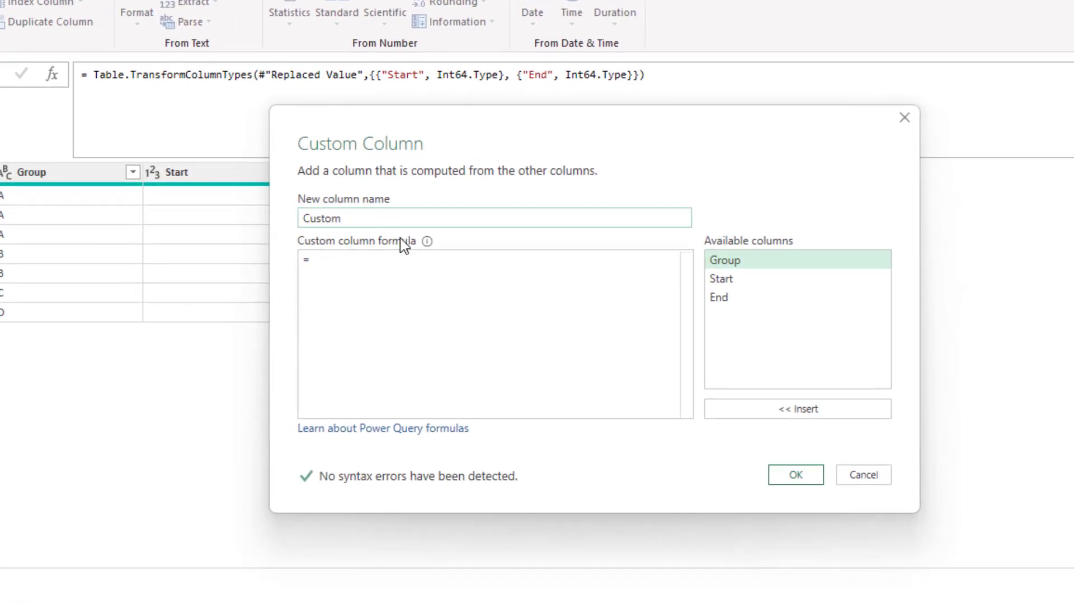
drag(355, 217, 286, 218)
text(Value)
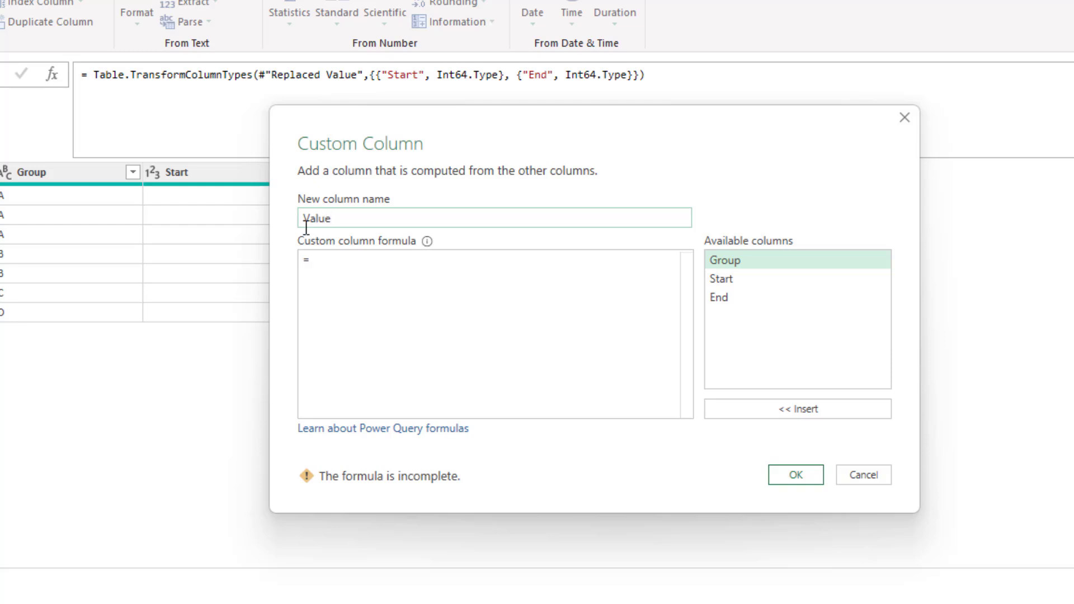
click(348, 256)
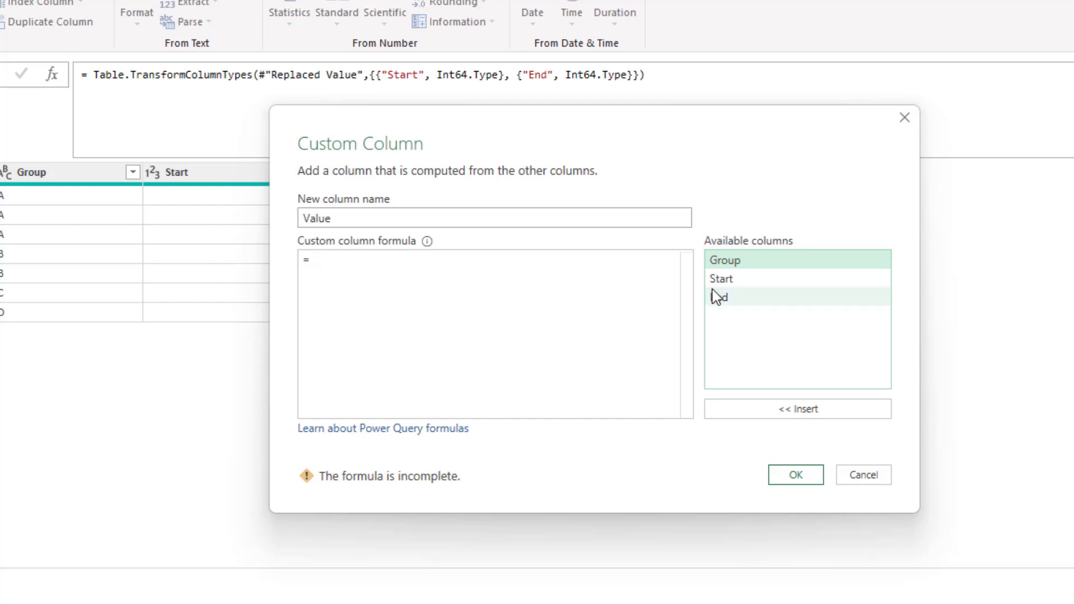
text(if)
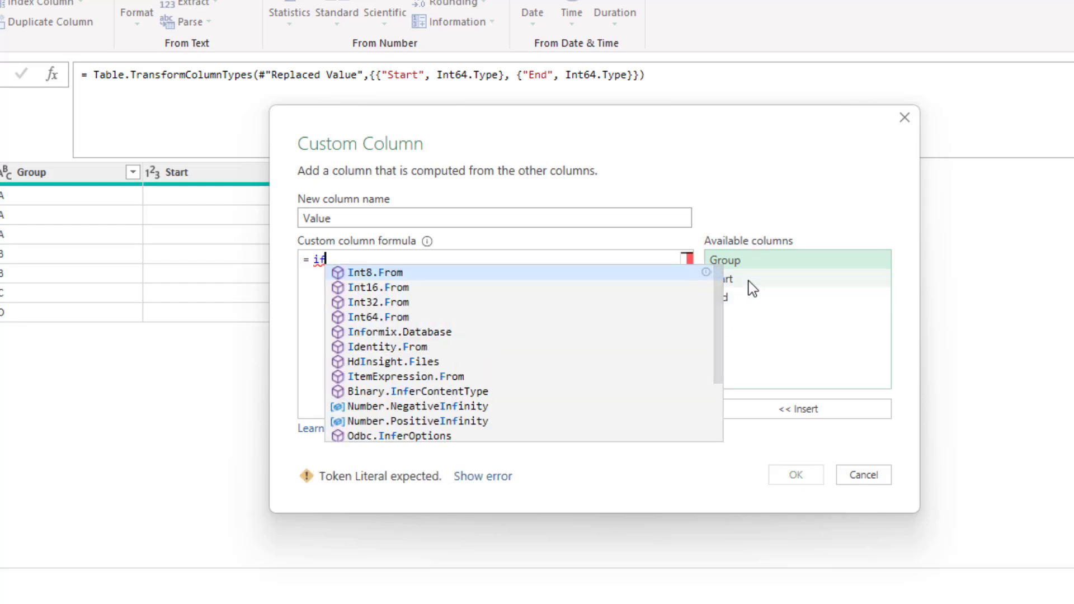
double_click(739, 297)
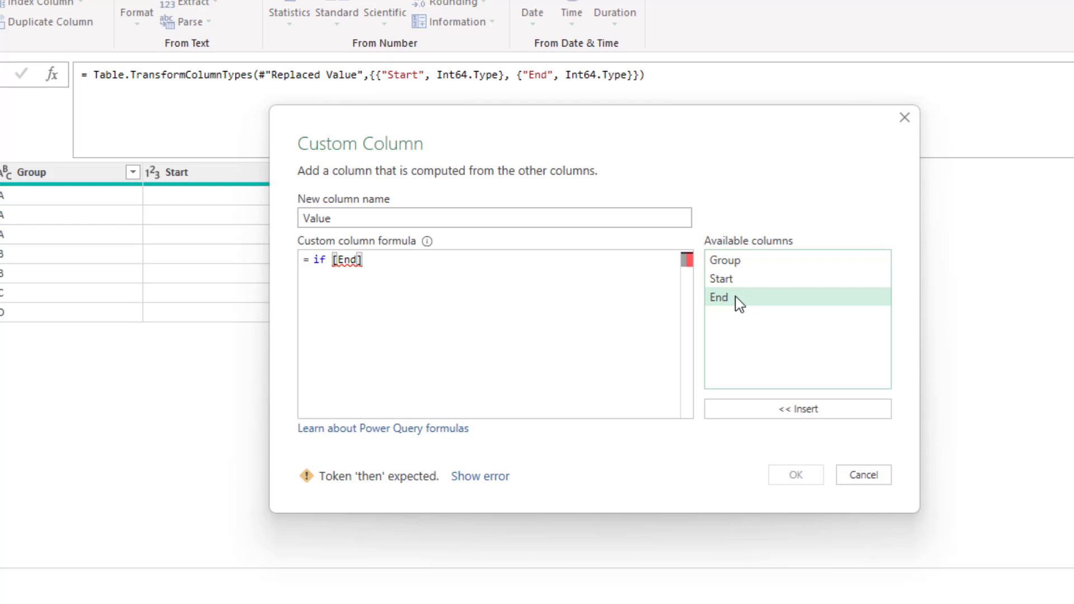
text(=)
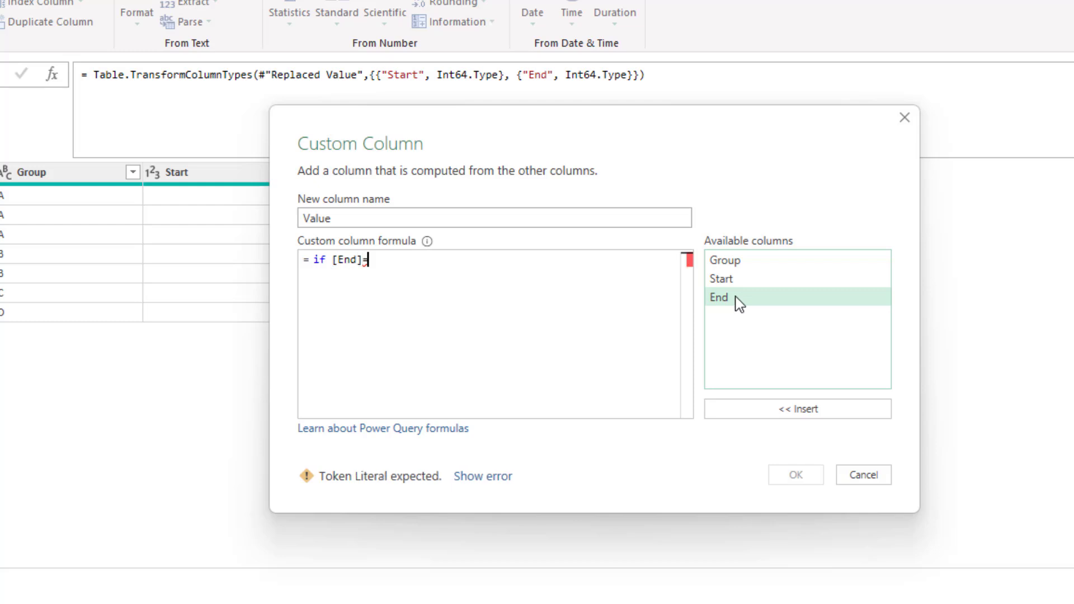
text(null then )
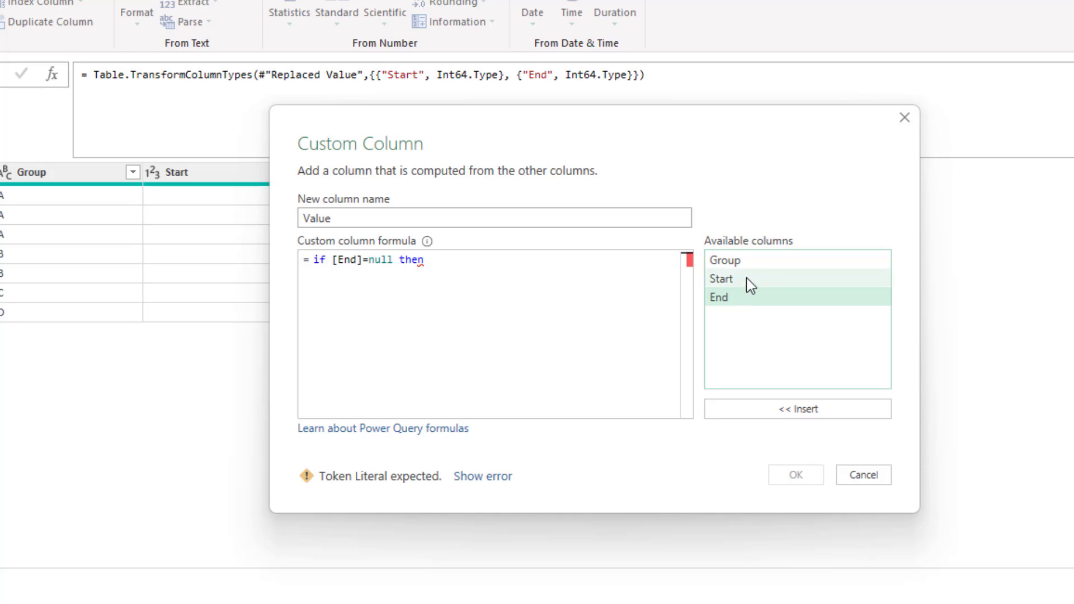
text({)
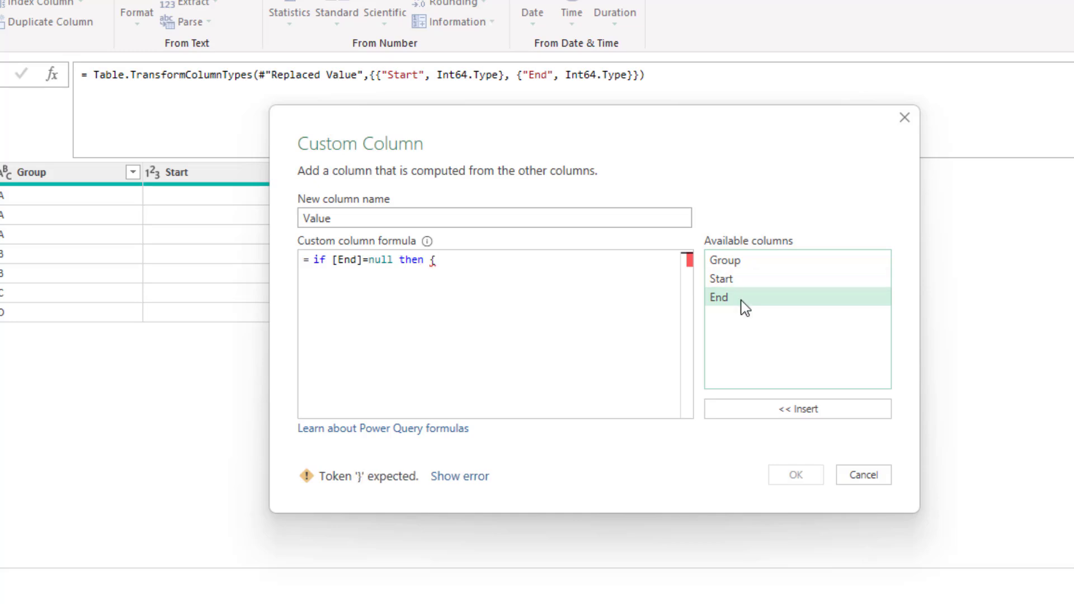
click(750, 290)
double_click(748, 285)
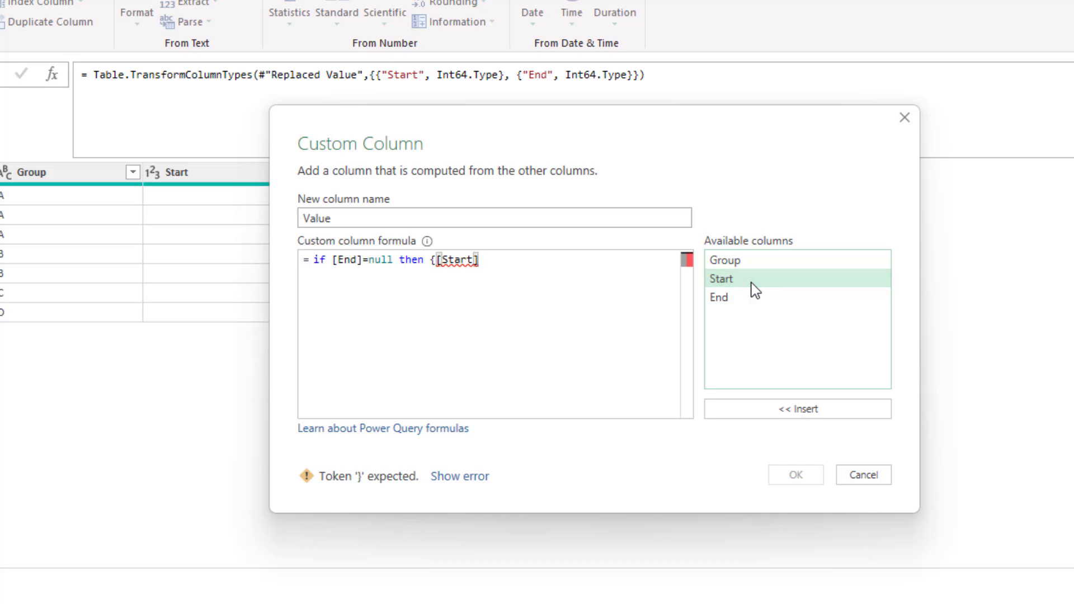
text(})
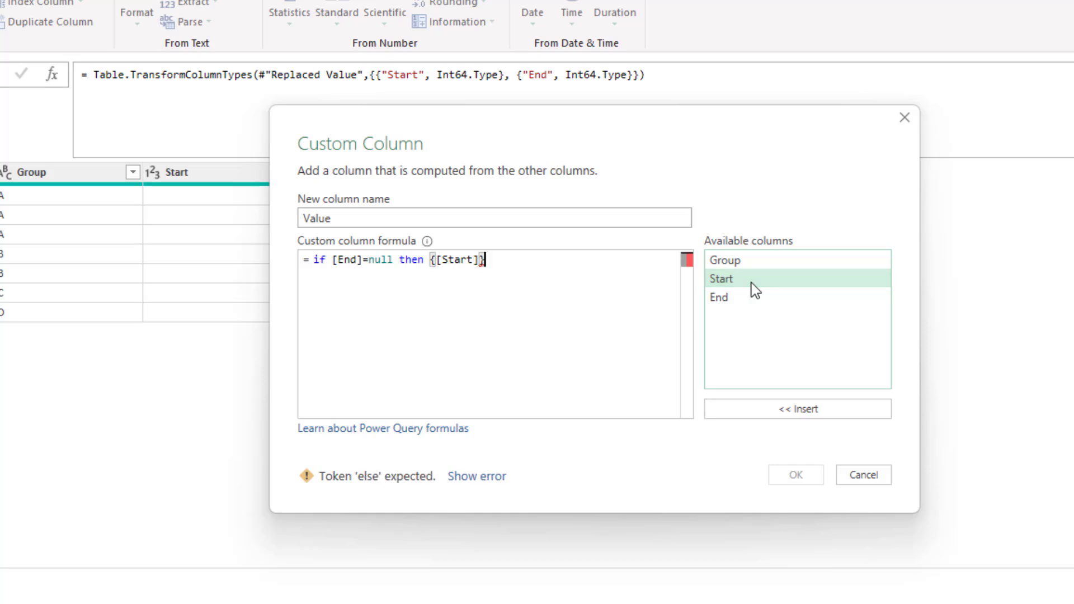
Complete the Value column's formula with else {[Start]..[End]} and create the column.
text( else )
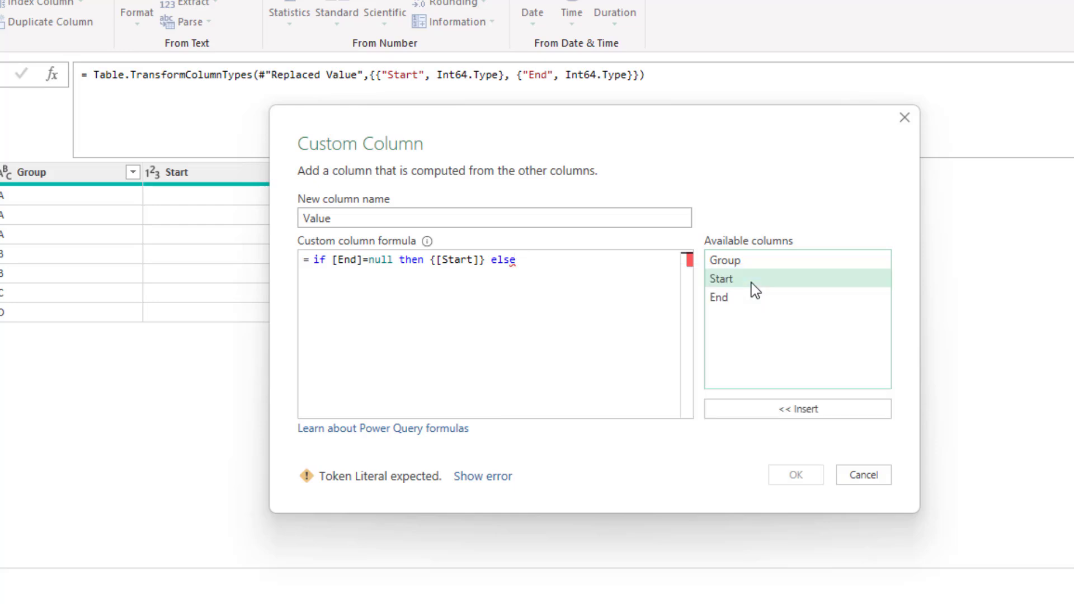
text({)
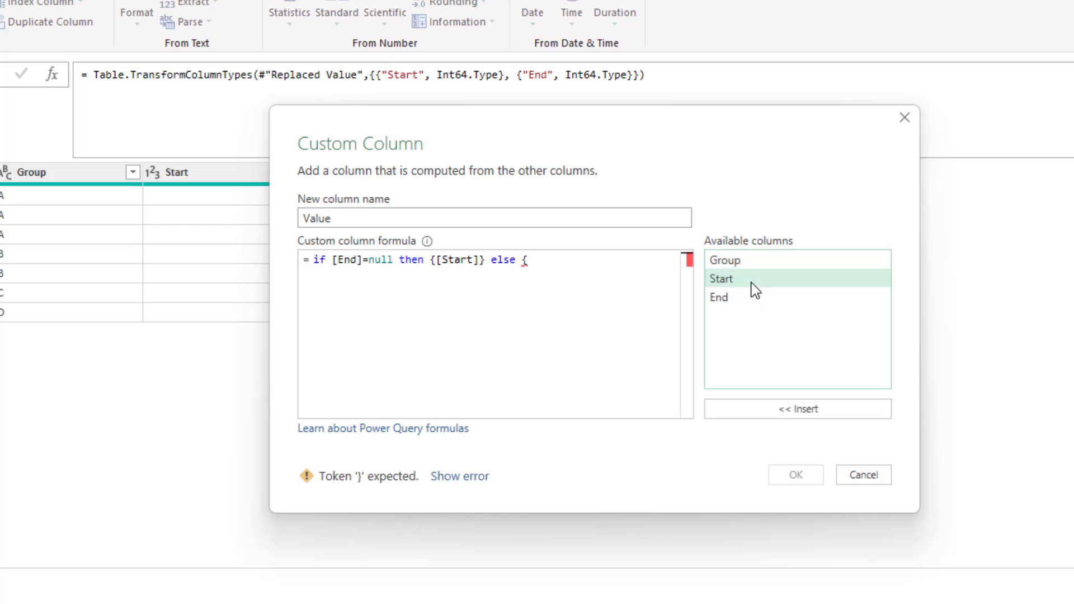
double_click(755, 290)
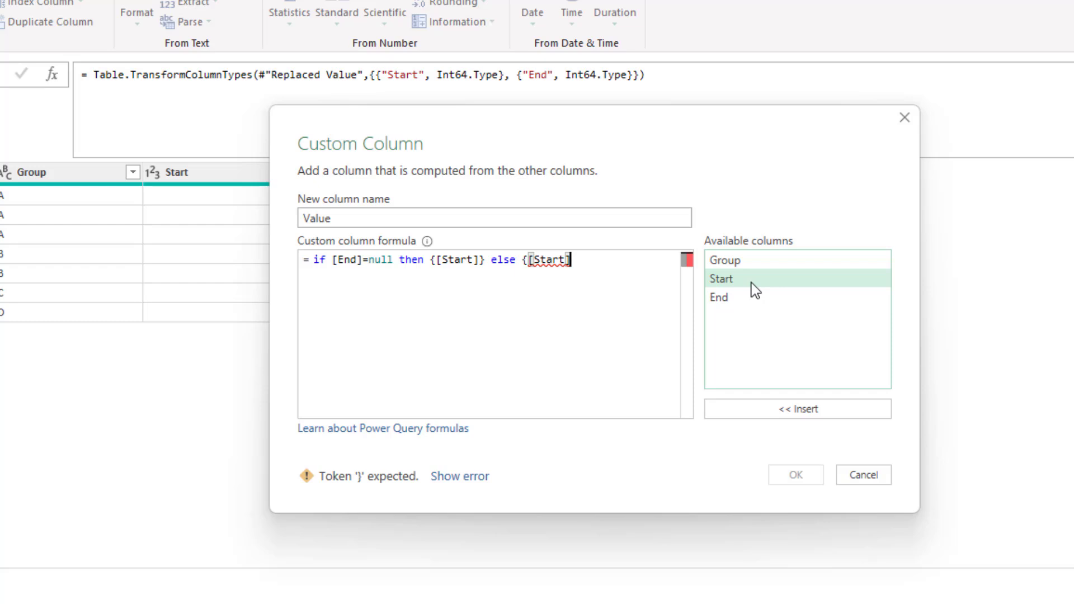
text(..)
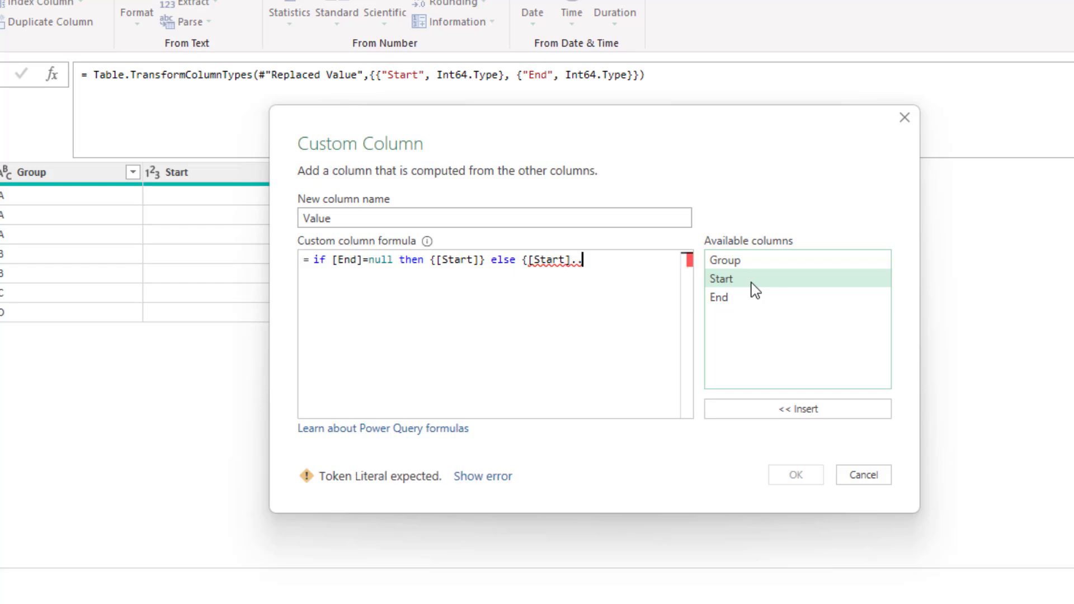
double_click(736, 297)
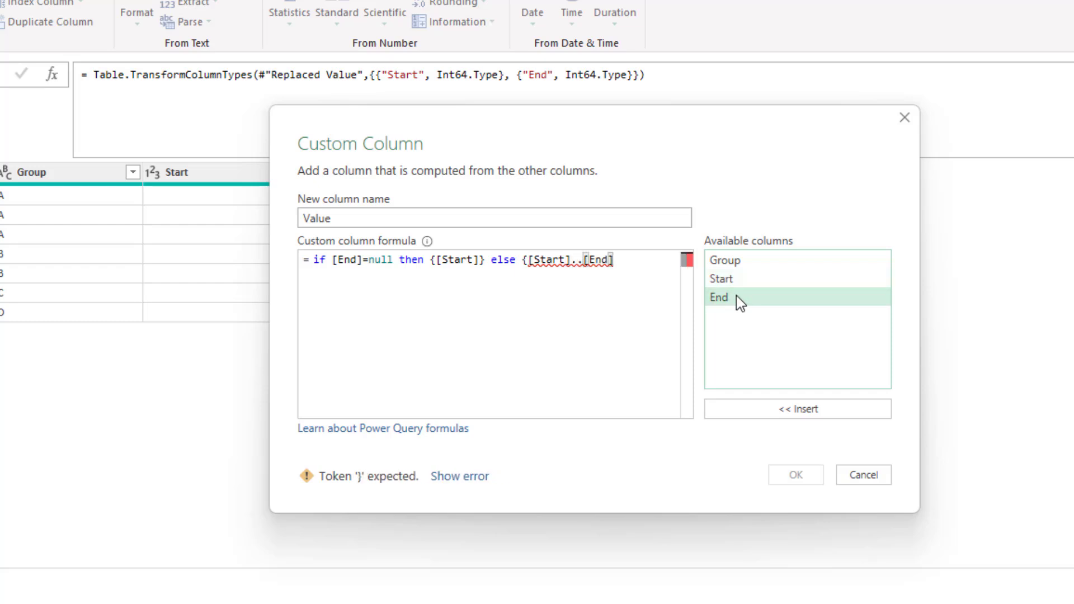
text(})
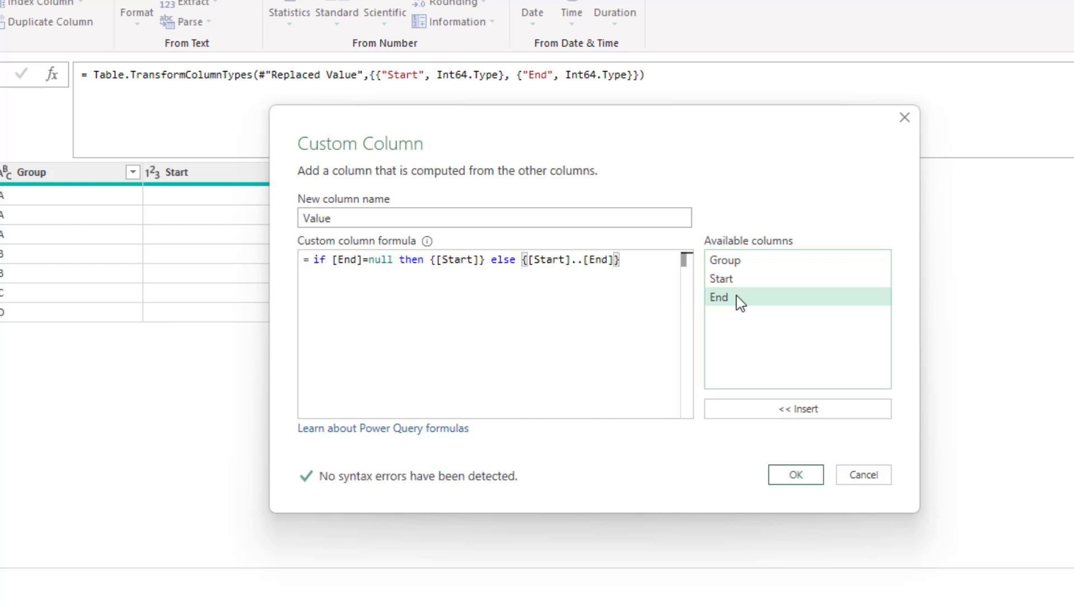
click(796, 475)
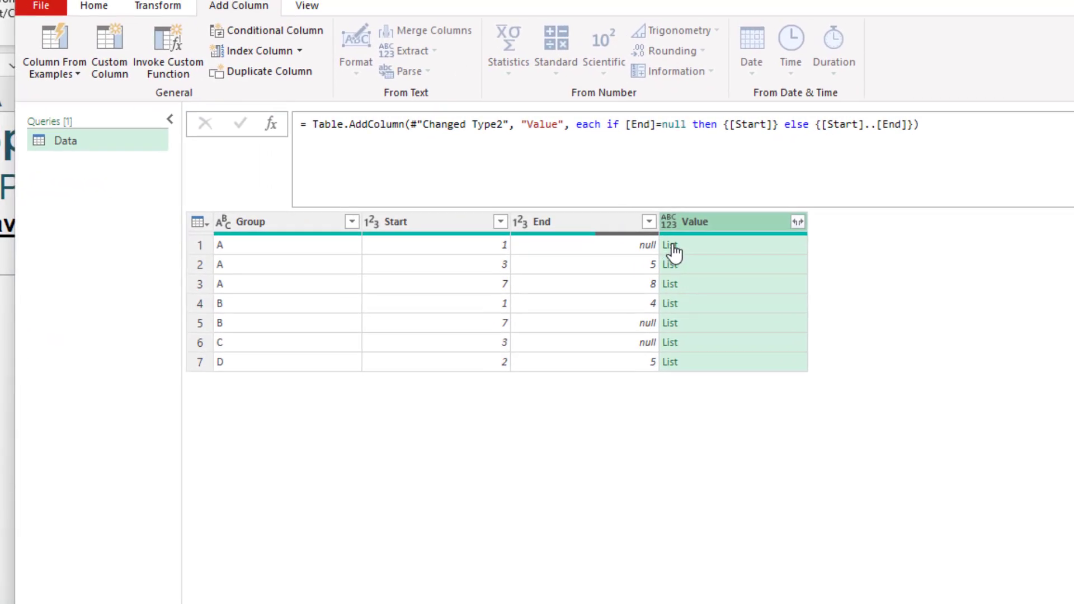
Inspect the lists in the first and second rows of the Value column, discarding each drill-down step.
click(671, 246)
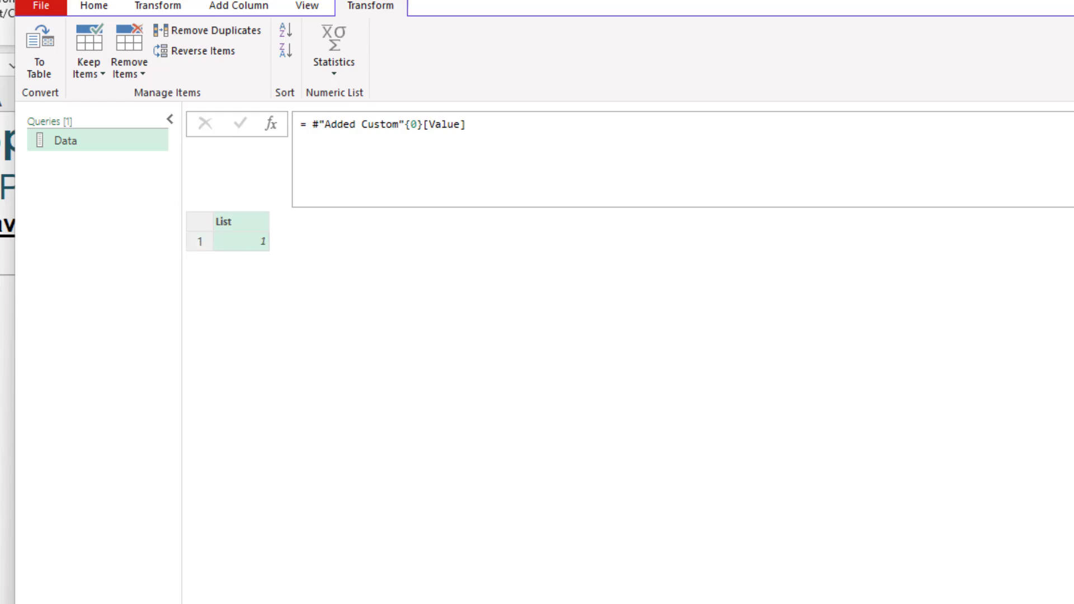
key(Delete)
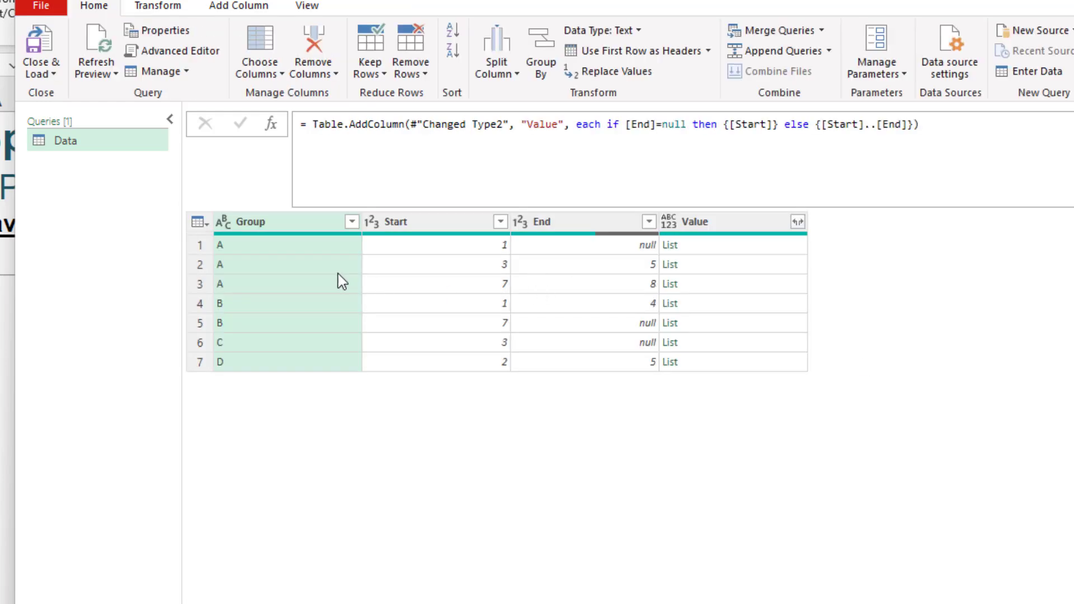
click(670, 265)
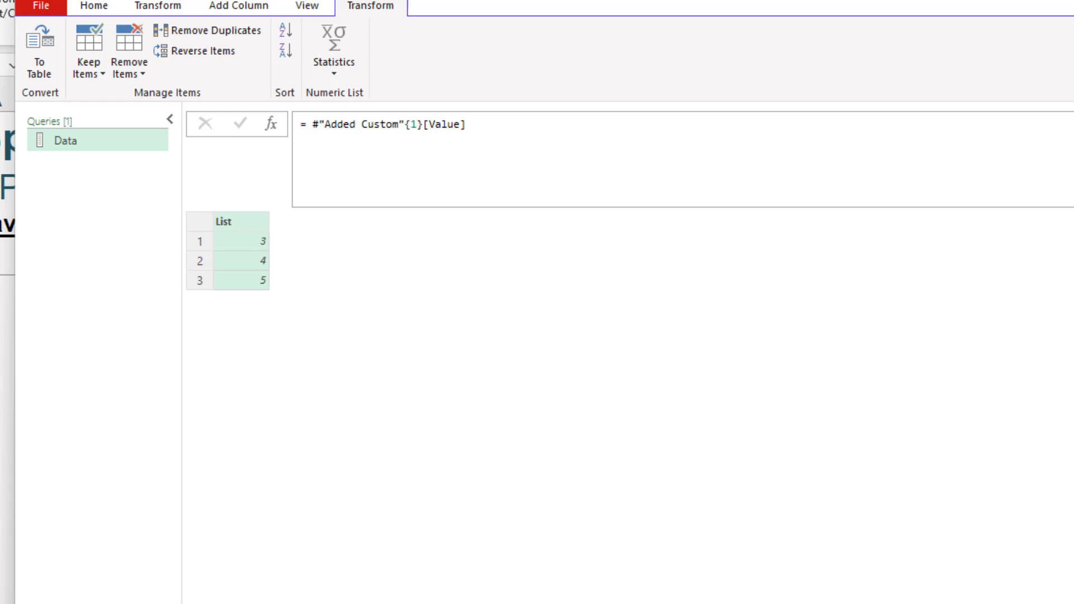
click(1051, 363)
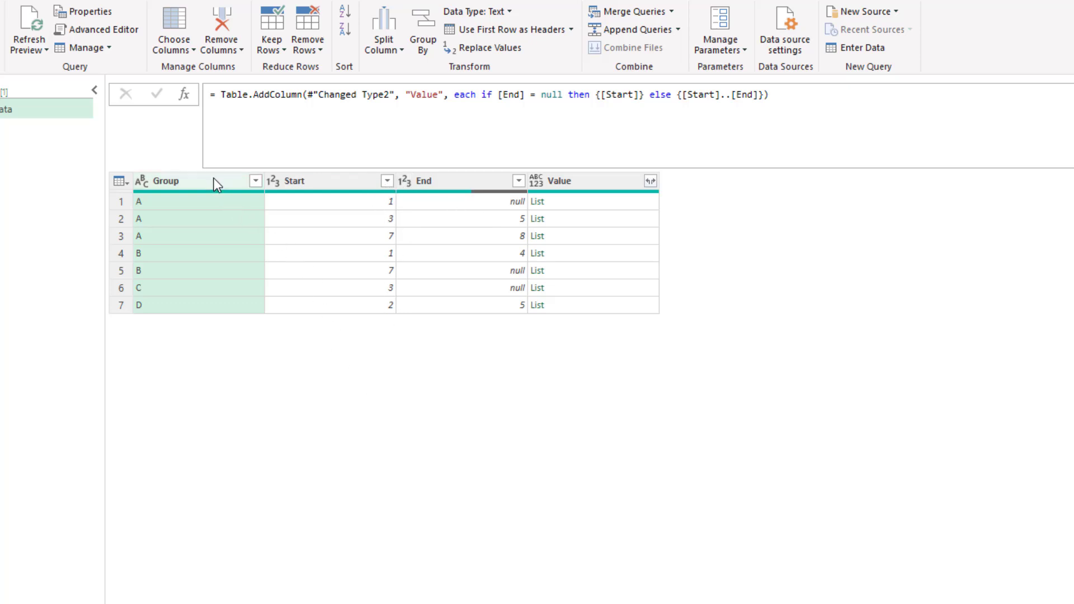
Try to remove all columns except Group and Value.
ctrl+click(585, 181)
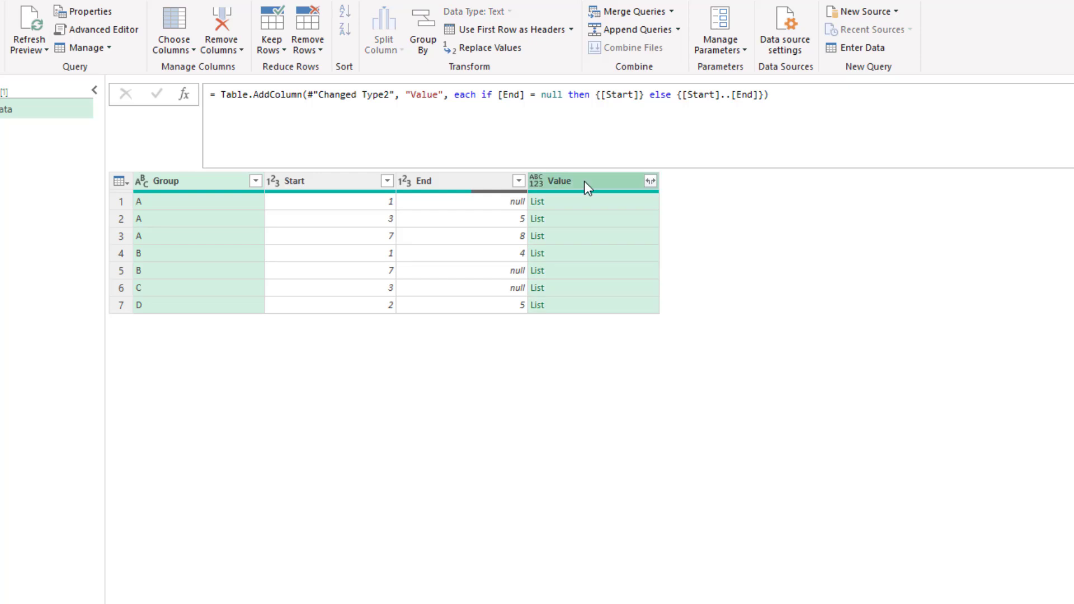
right_click(584, 183)
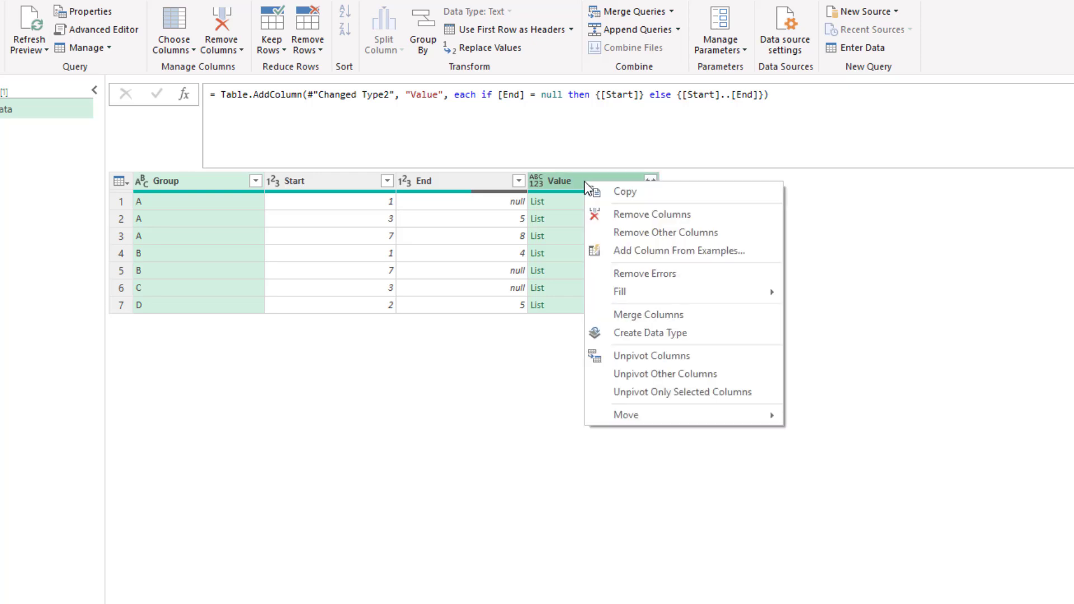
click(676, 237)
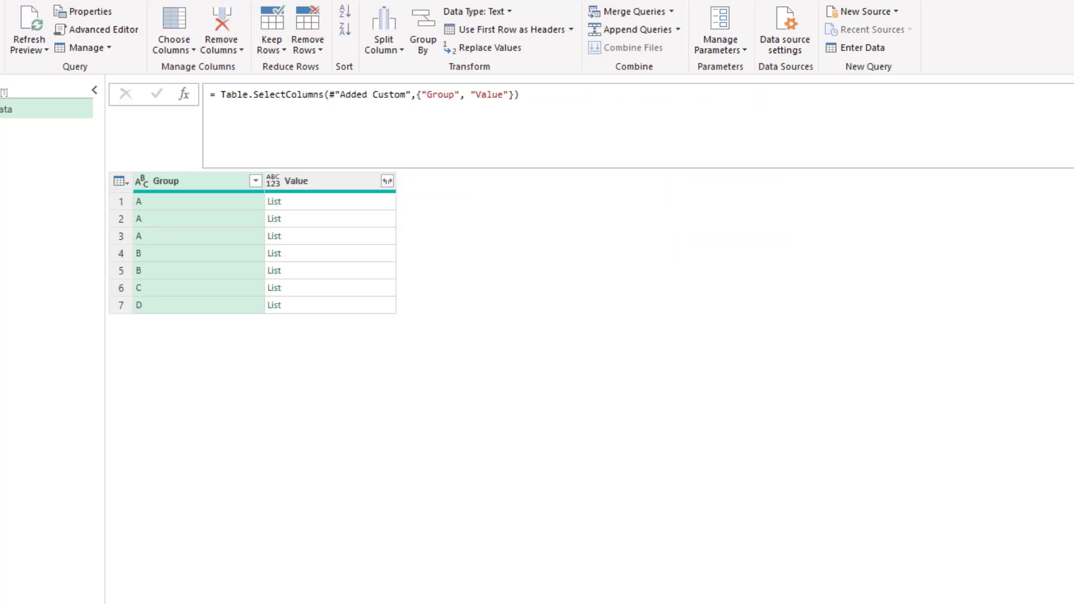
Select the Group and Value columns and remove the other columns.
click(223, 180)
ctrl+click(583, 182)
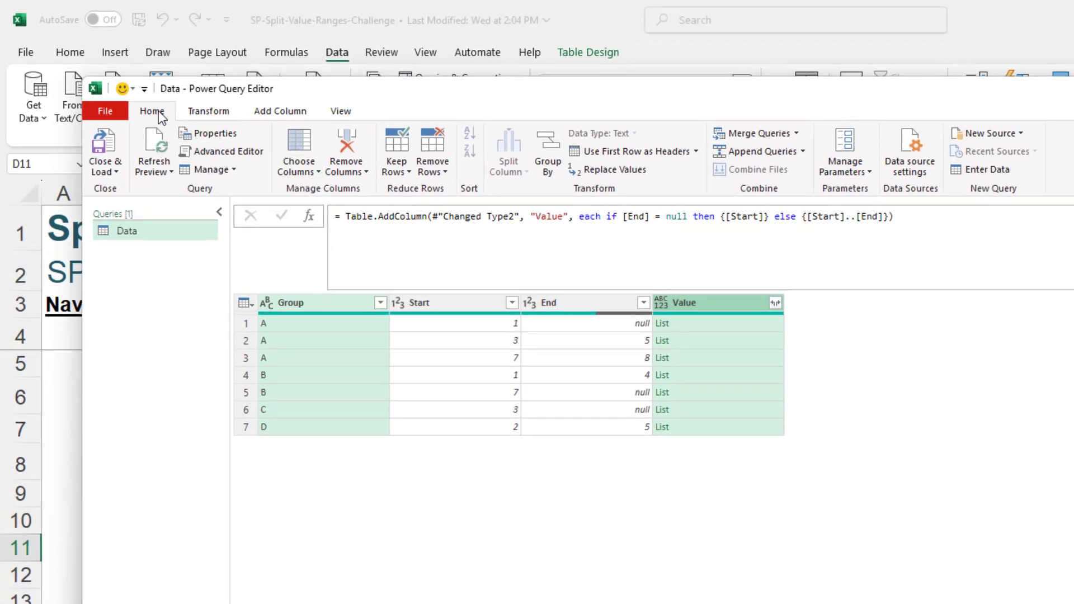
click(358, 173)
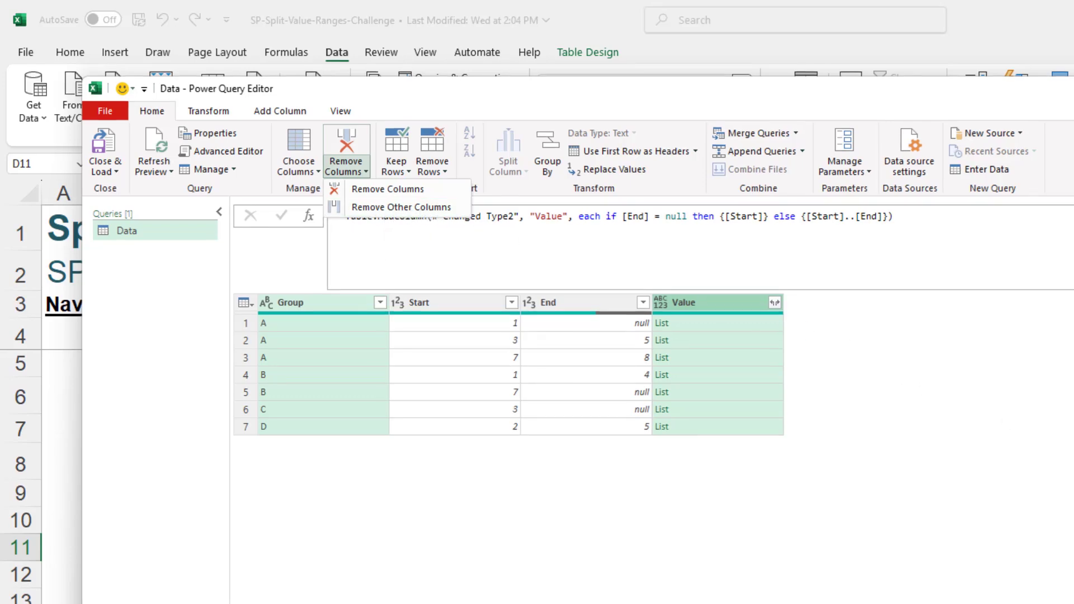
click(401, 207)
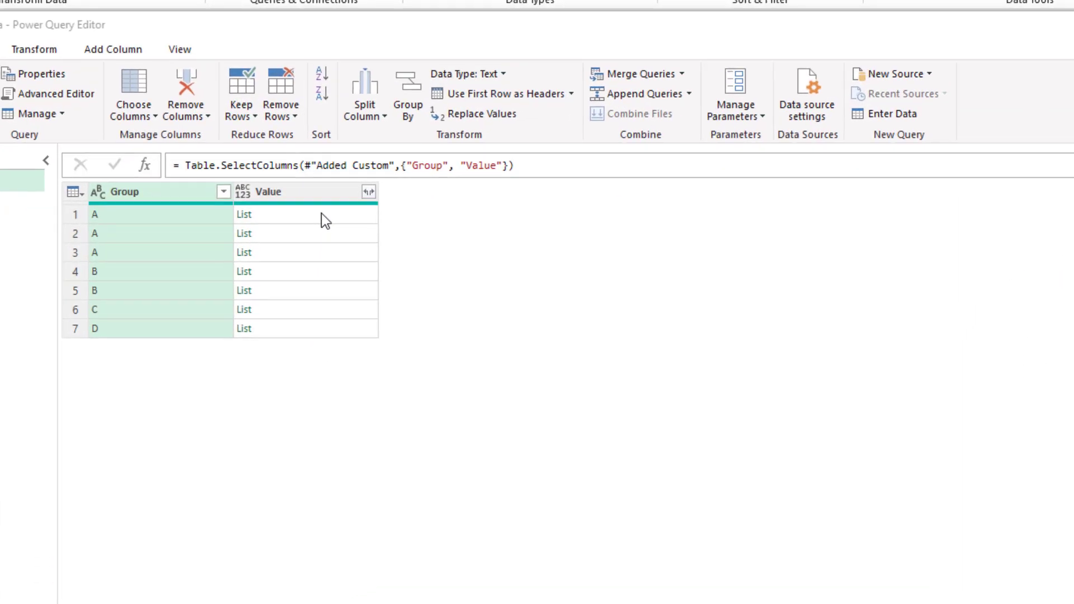
Expand the Value lists to new rows and set the Value column's data type to Whole Number.
click(369, 193)
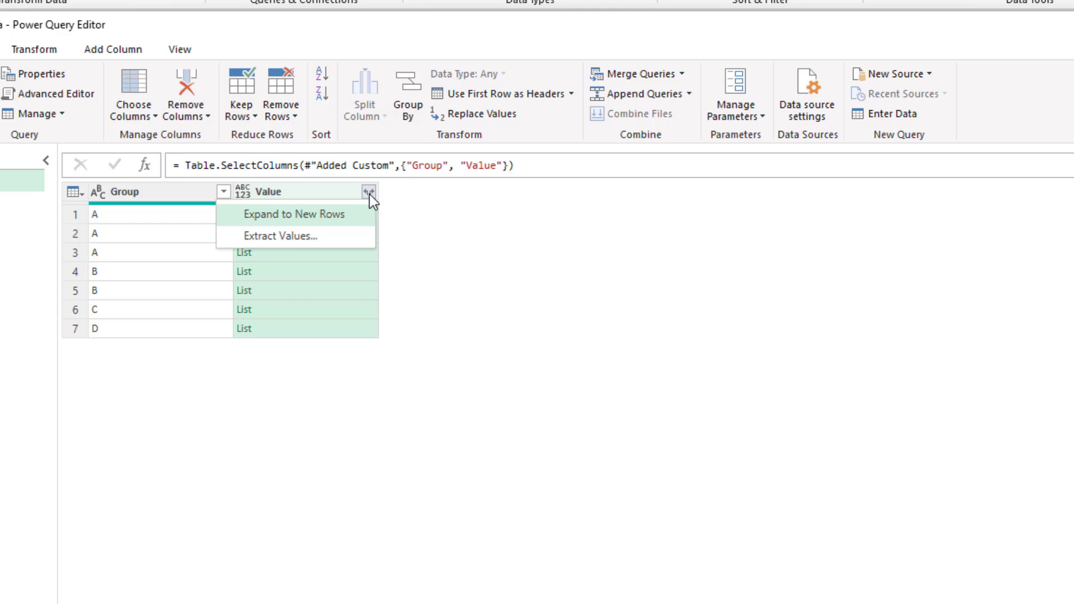
click(344, 213)
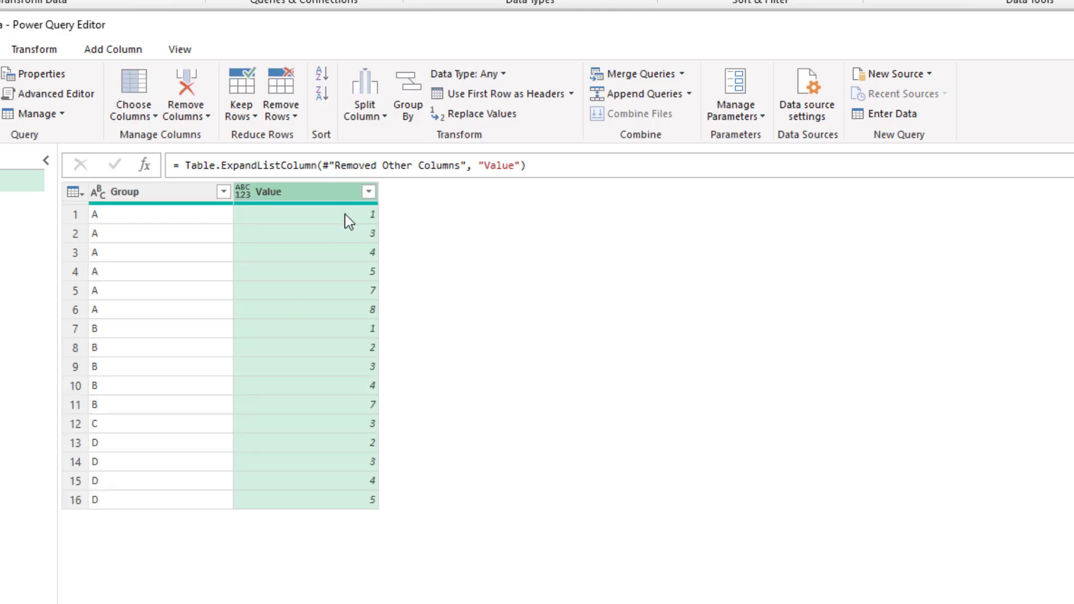
click(245, 193)
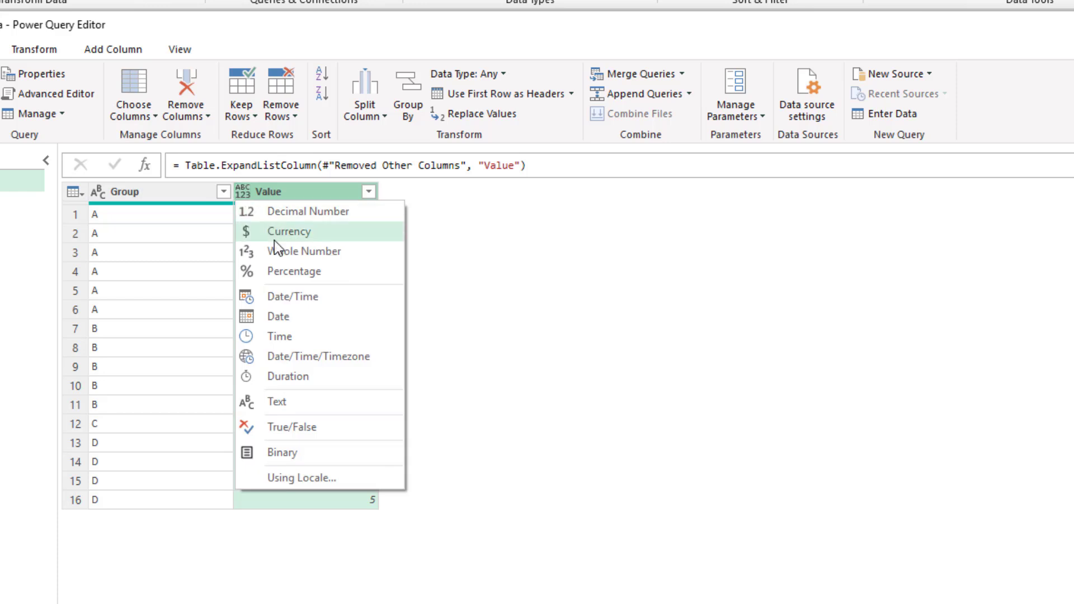
click(277, 250)
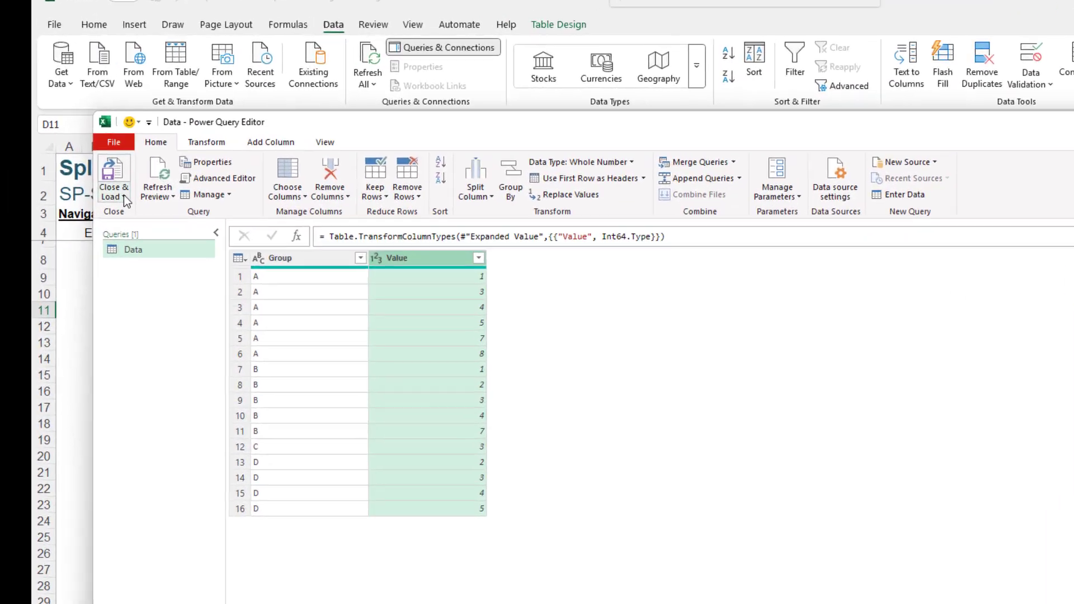
Close the query and load it as a table to cell D18 of the existing Split Value Ranges worksheet.
click(123, 196)
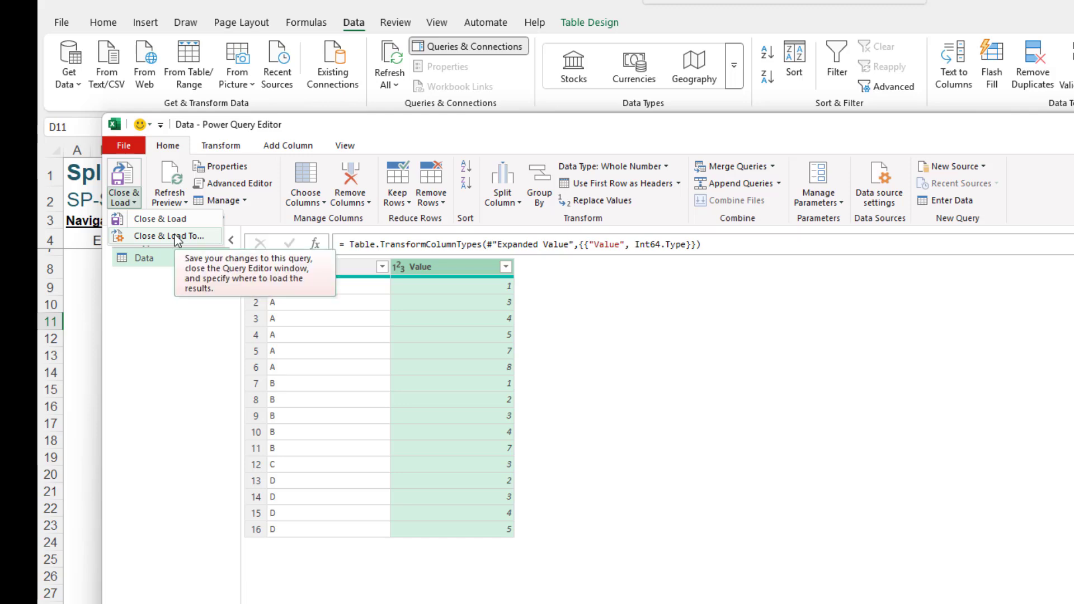
click(178, 237)
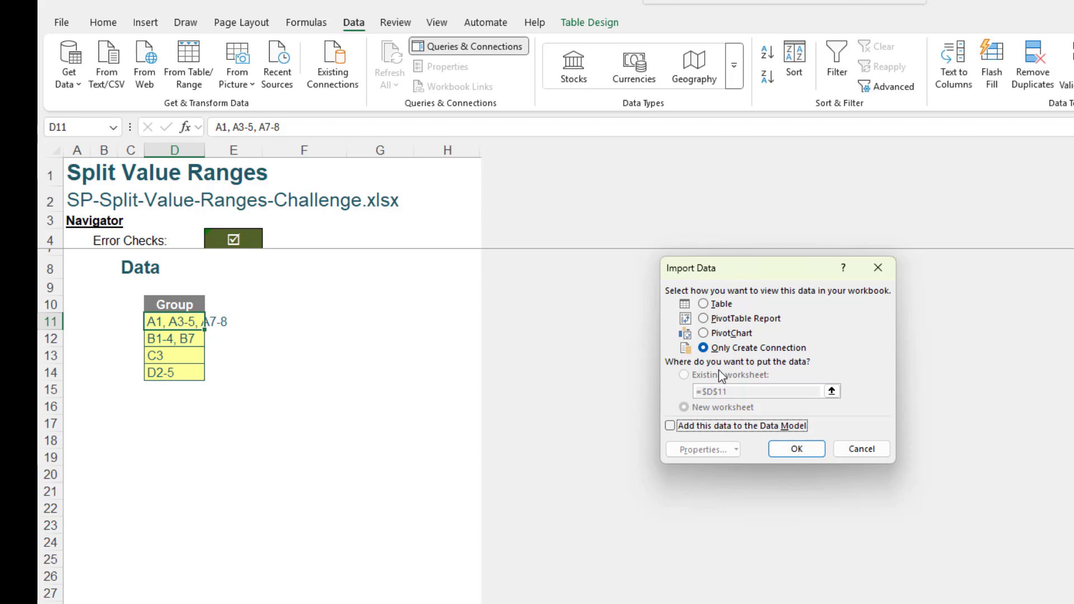
click(723, 305)
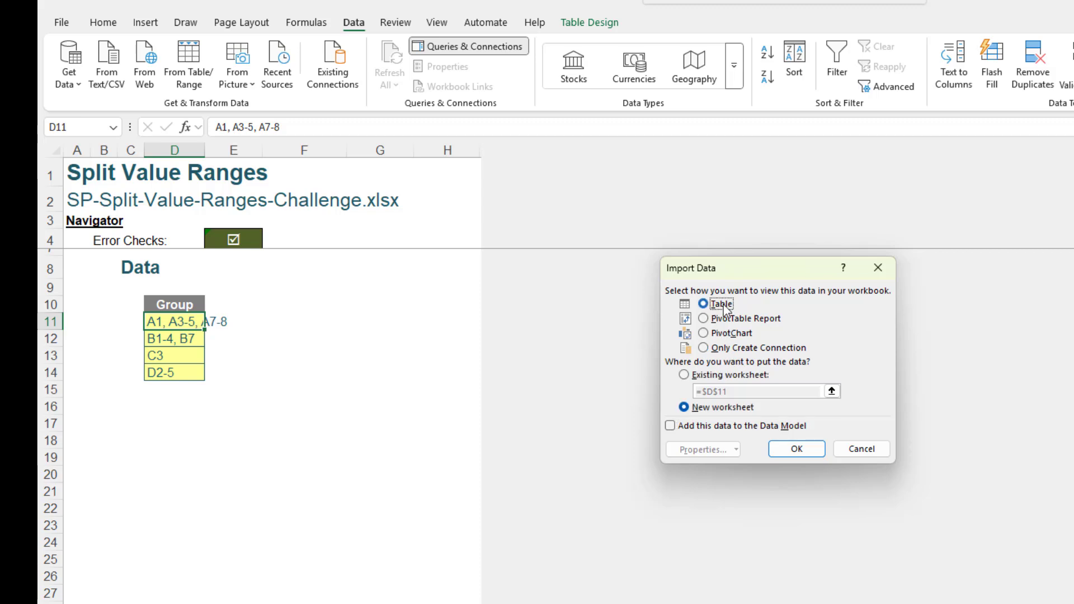
click(719, 378)
click(189, 444)
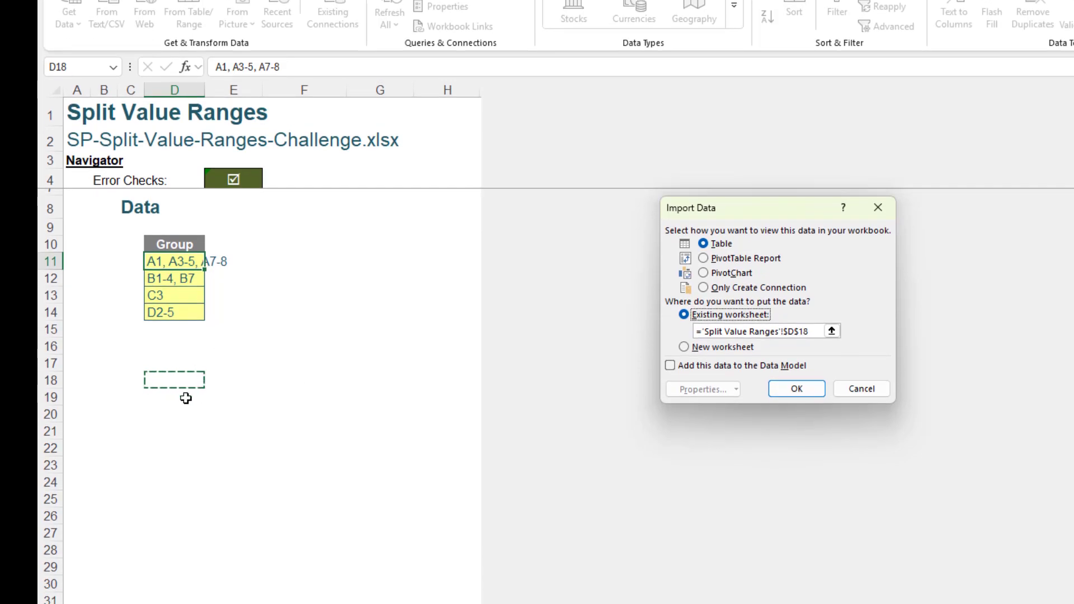
click(797, 387)
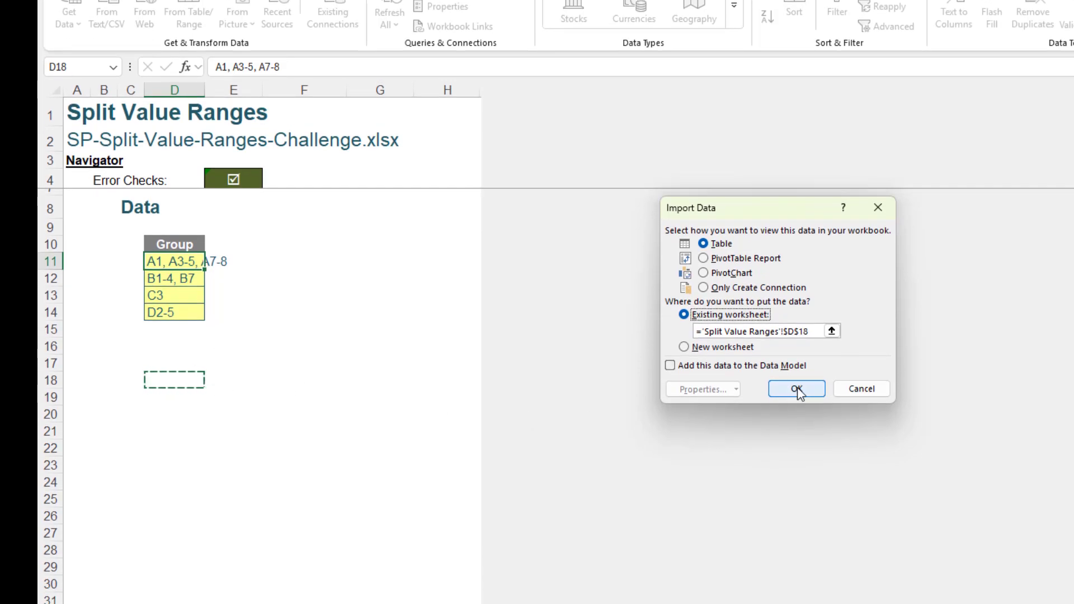
Compare the loaded Group and Value rows with the original range strings in the Group data above.
scroll(339, 467, down, 1)
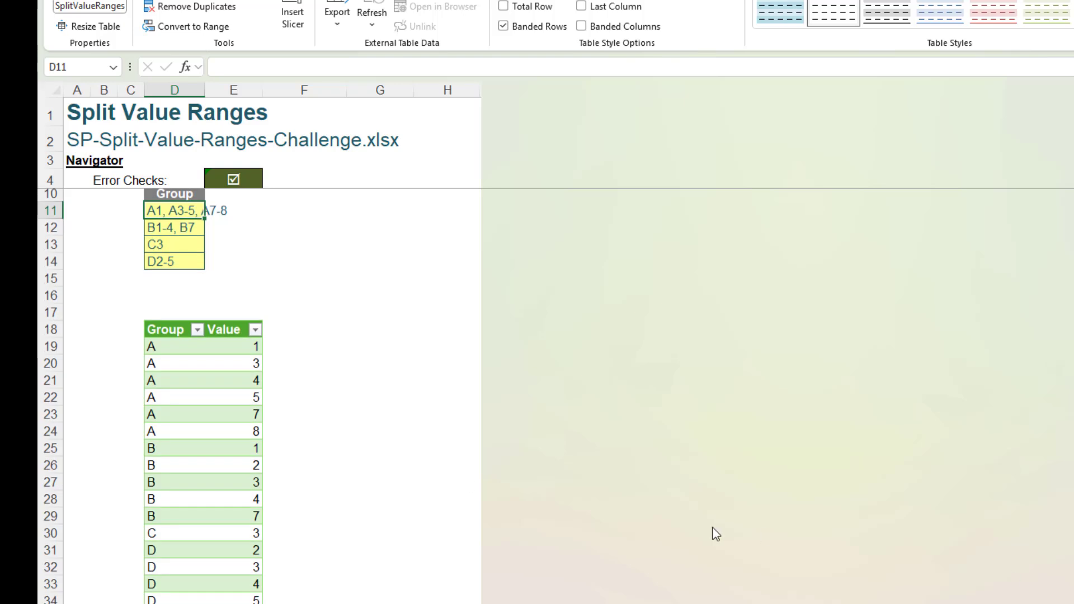
scroll(717, 537, up, 1)
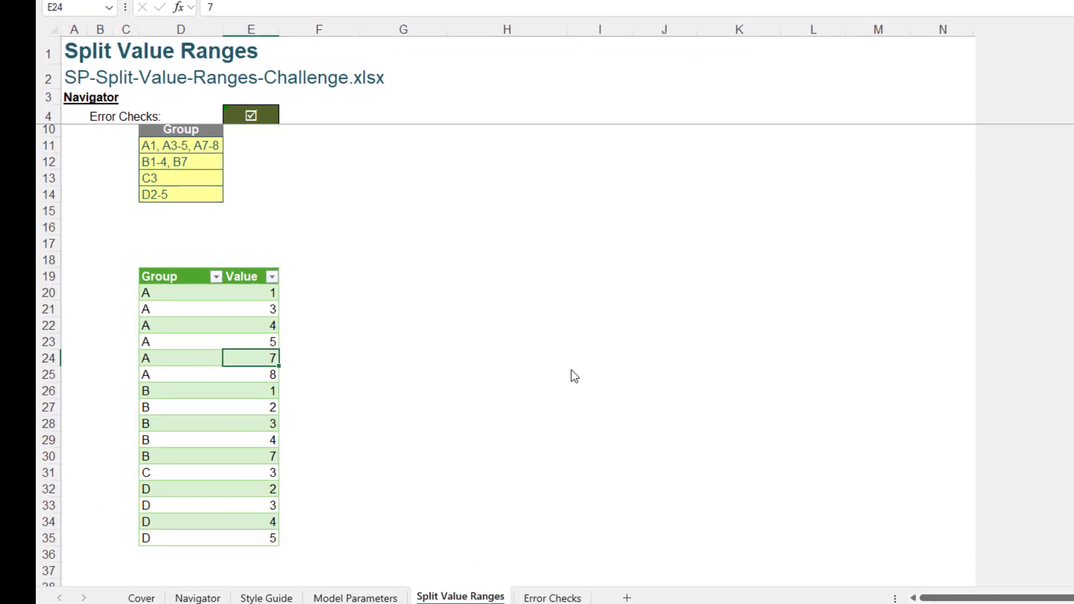
scroll(560, 371, up, 1)
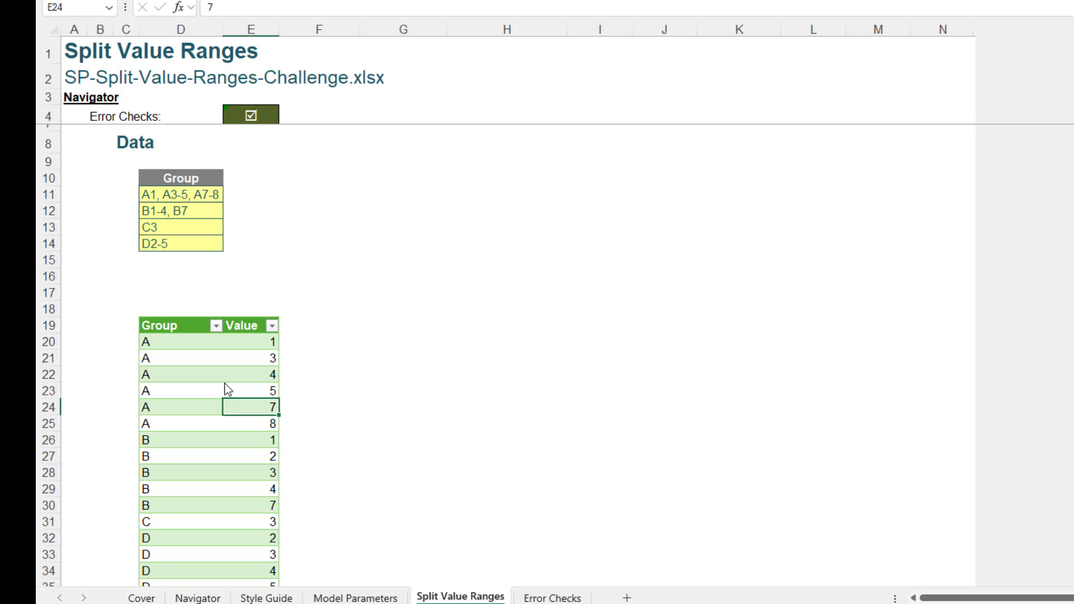
scroll(232, 383, down, 1)
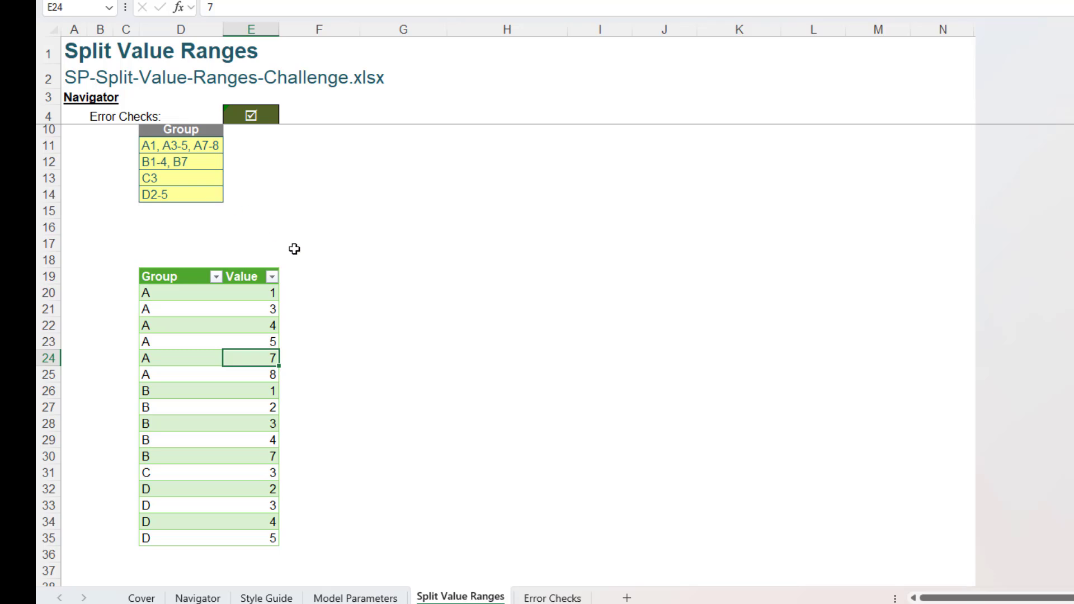
scroll(295, 247, up, 1)
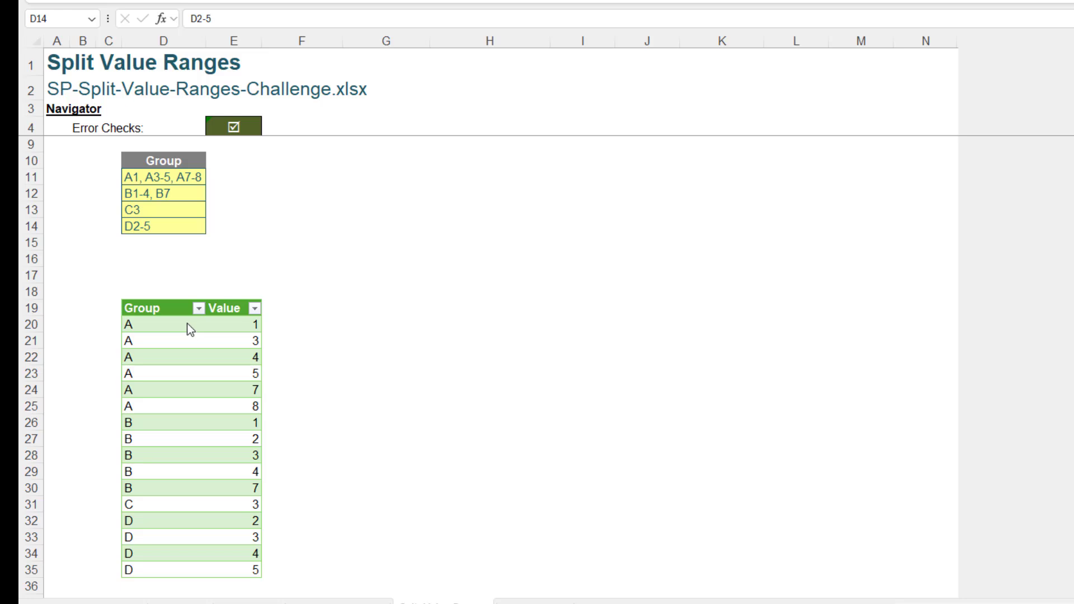
click(150, 306)
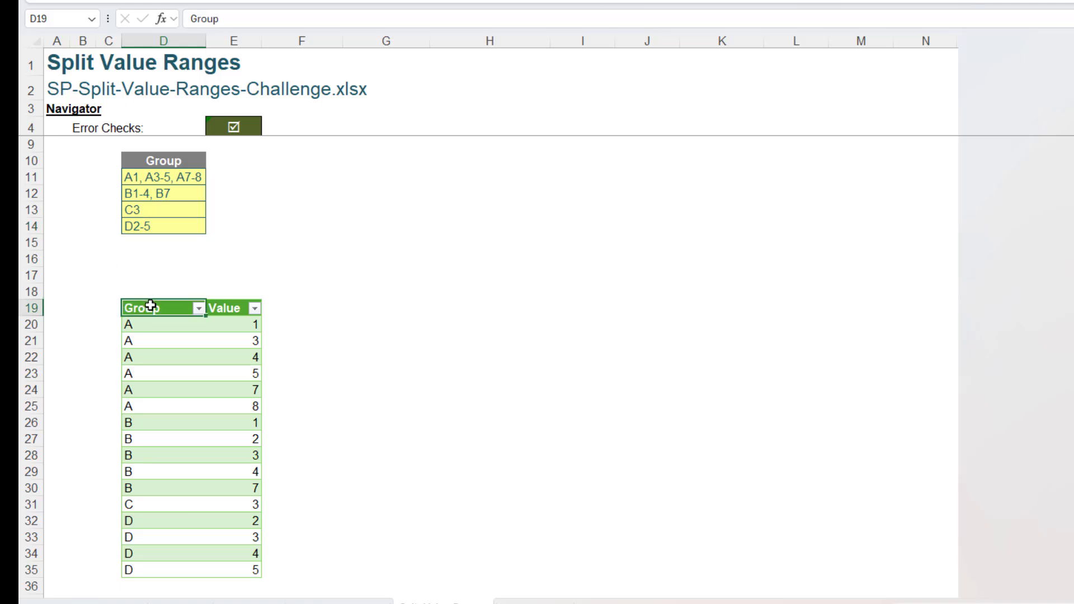
click(179, 184)
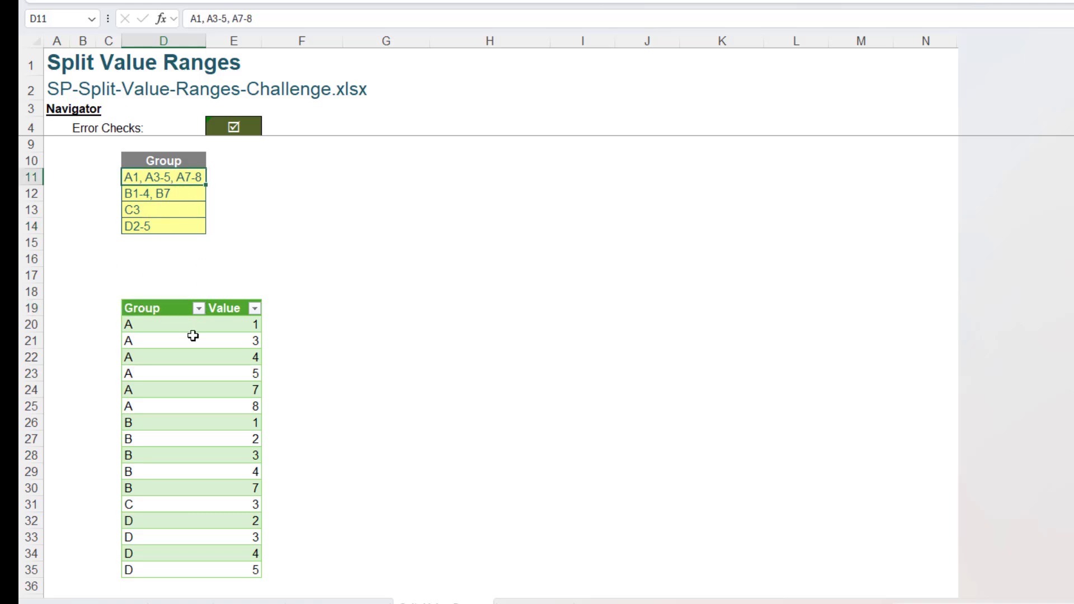
drag(163, 321, 223, 405)
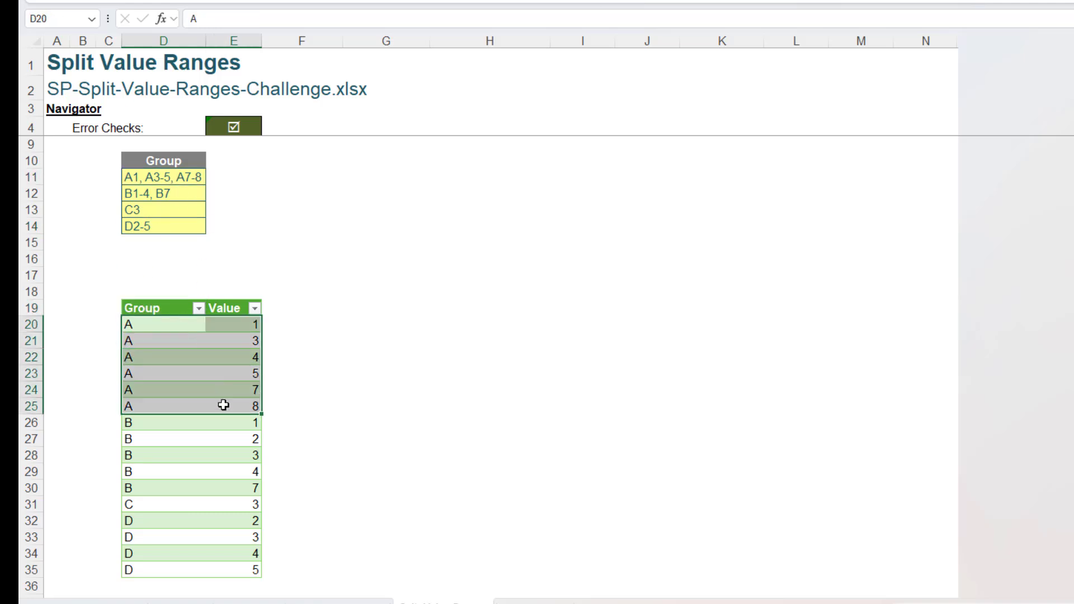
drag(156, 324, 151, 492)
click(151, 505)
click(151, 553)
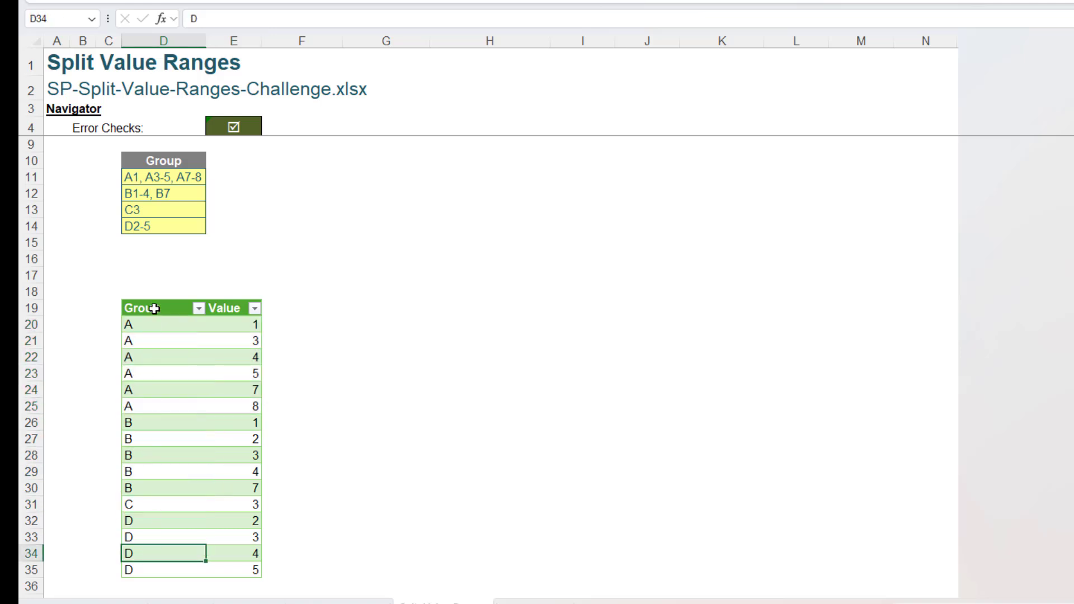
click(159, 181)
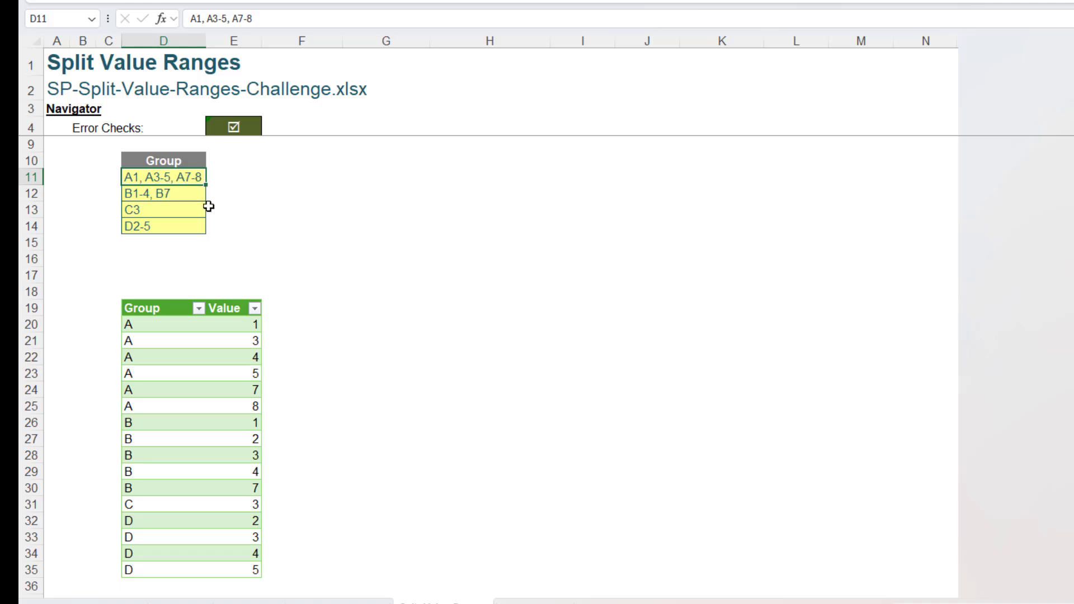
drag(230, 342, 239, 366)
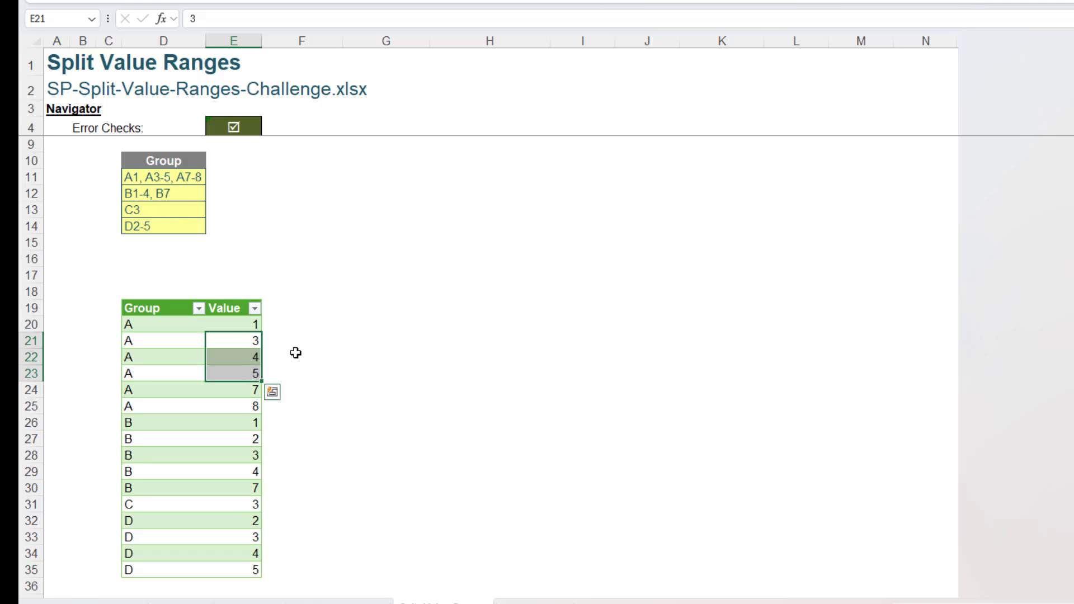
click(255, 324)
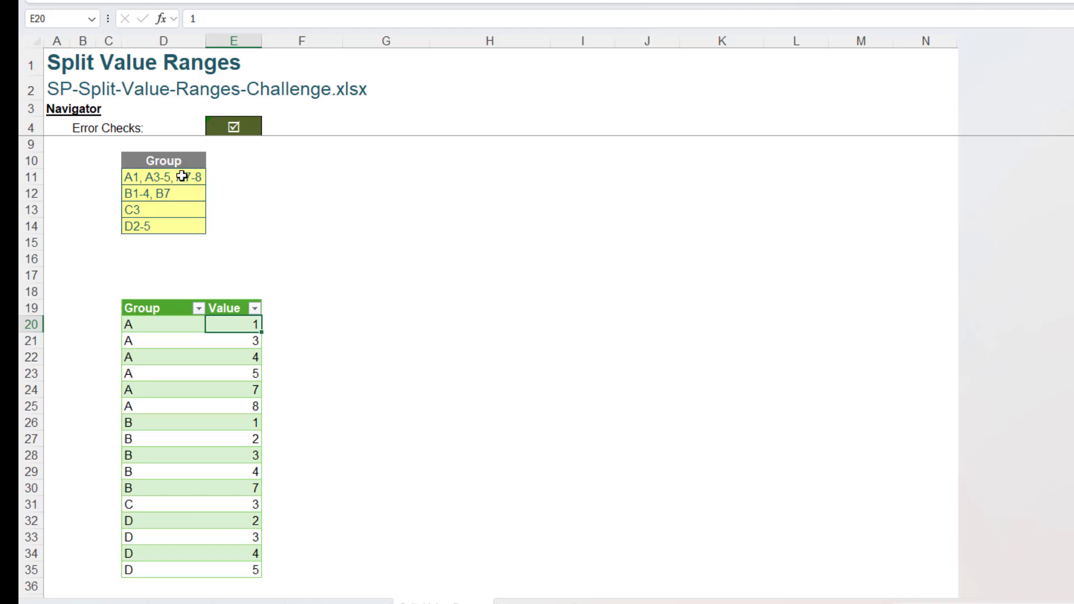
Enter the heading "Unique Group" in cell G19, beside the loaded table.
click(373, 310)
scroll(342, 468, up, 1)
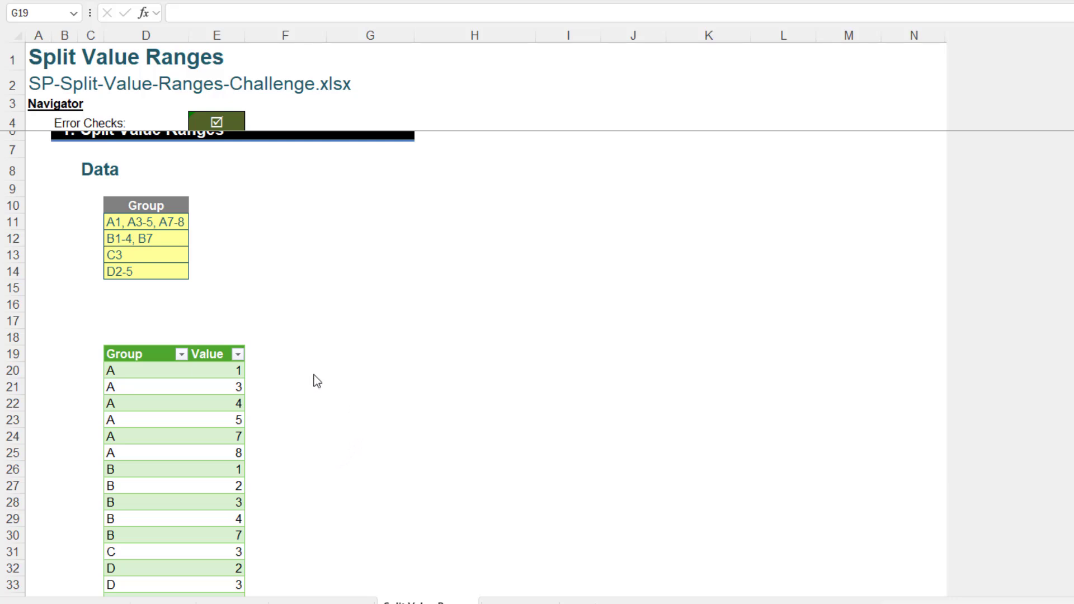
key(shift+Down)
key(shift+Down)
key(shift+Down)
key(shift+Down)
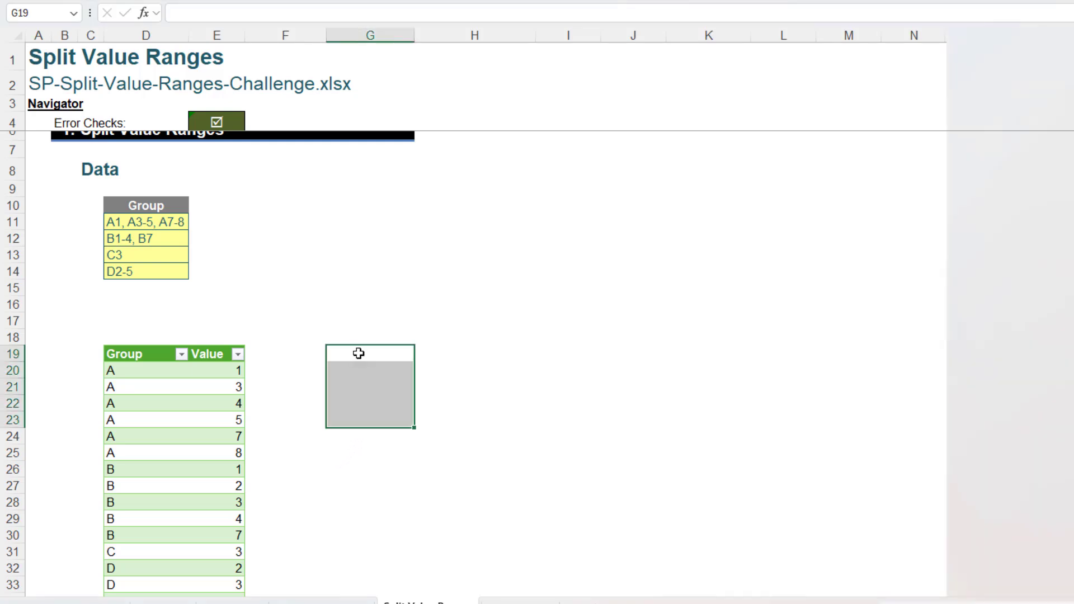
click(358, 353)
scroll(359, 353, down, 1)
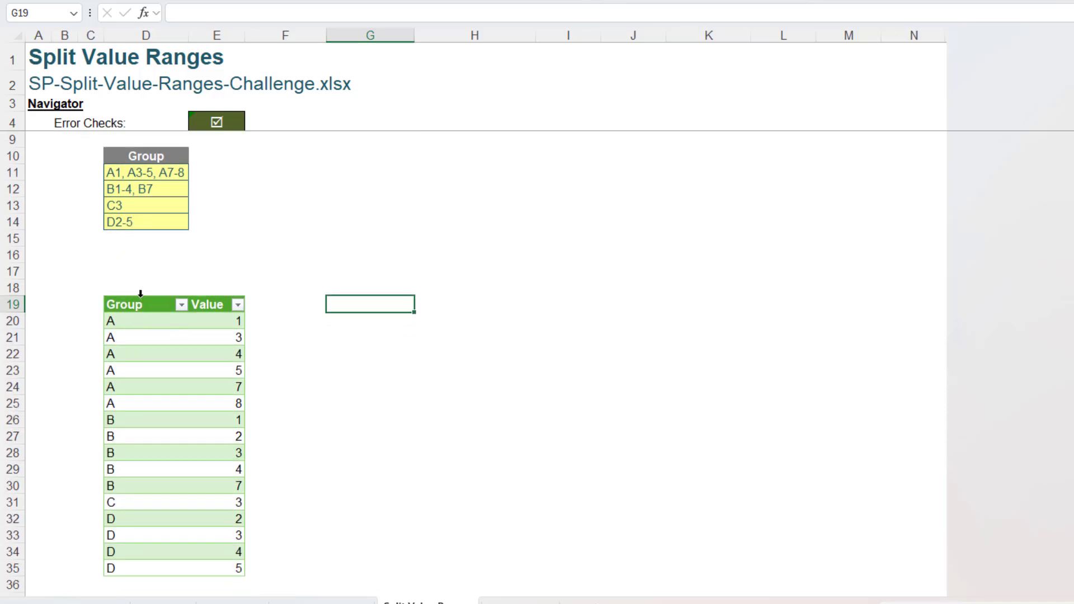
click(140, 293)
click(396, 306)
text(Unique)
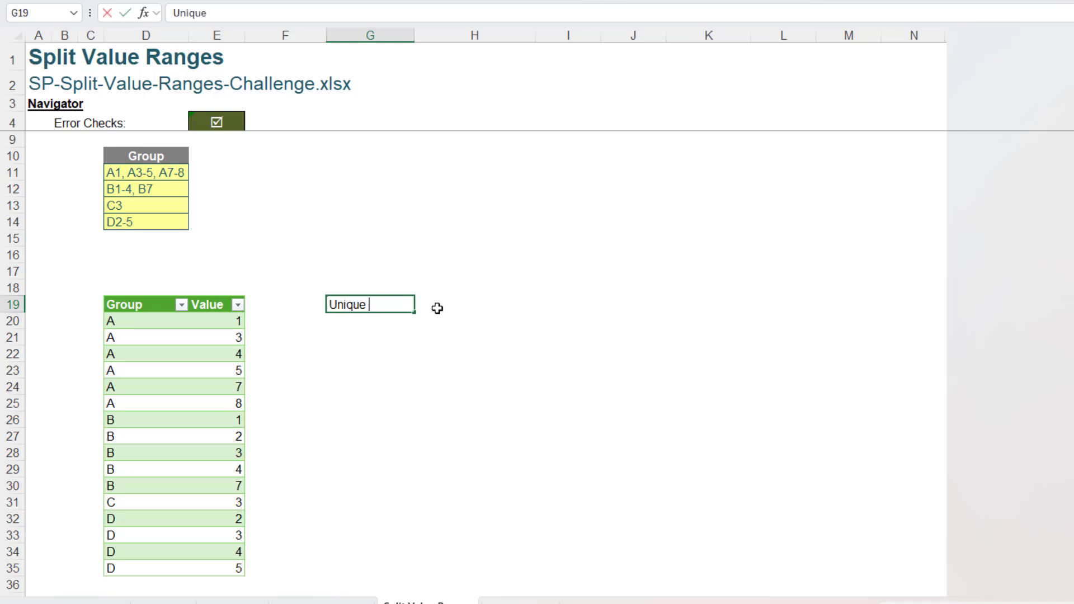
text( Group)
key(Return)
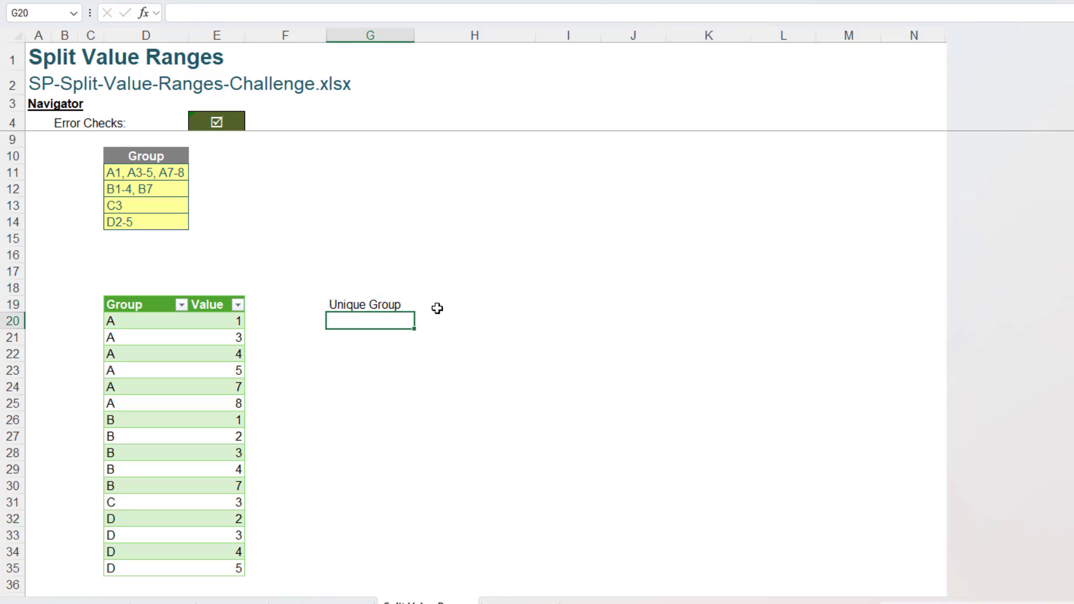
Apply the Table_Heading cell style to the Unique Group heading in G19.
click(388, 303)
click(783, 0)
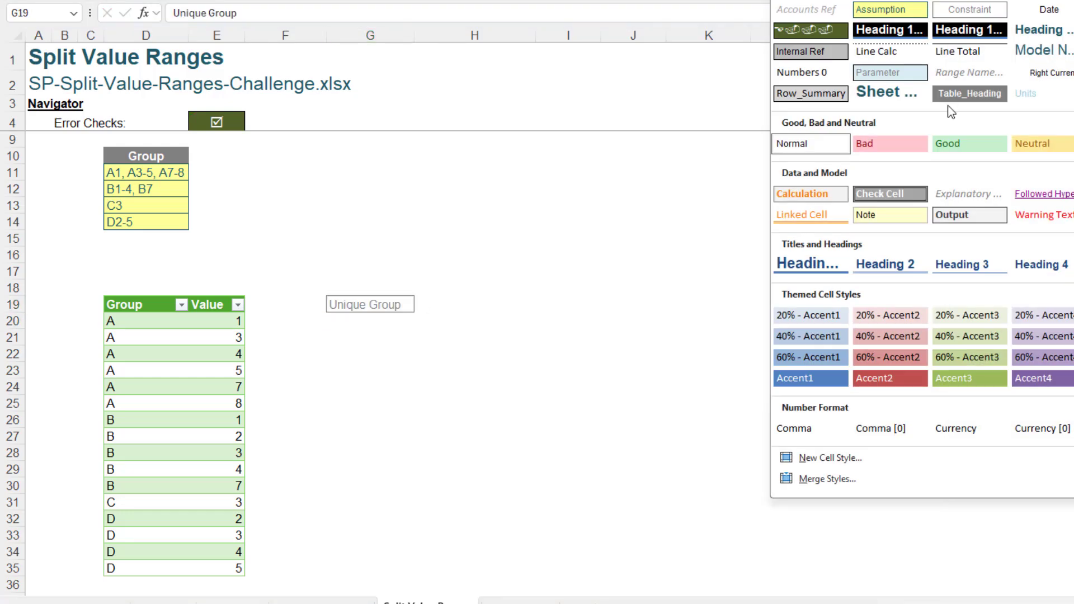
click(982, 89)
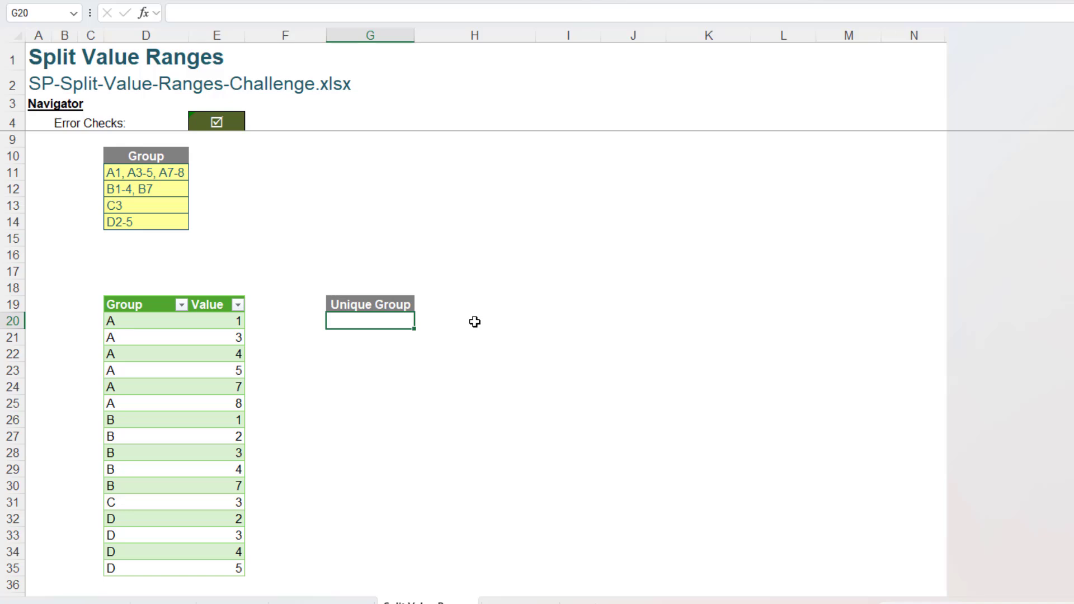
Enter =UNIQUE(Data[Group]) in G20 to list the distinct groups, and check the list against the table's Group column.
text(=uni)
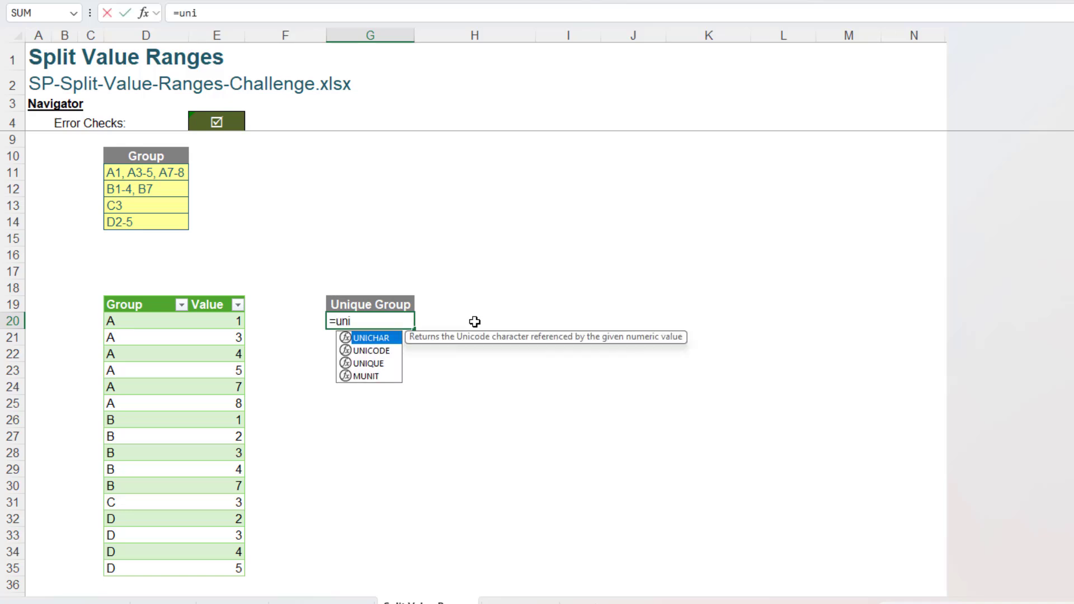
text(que()
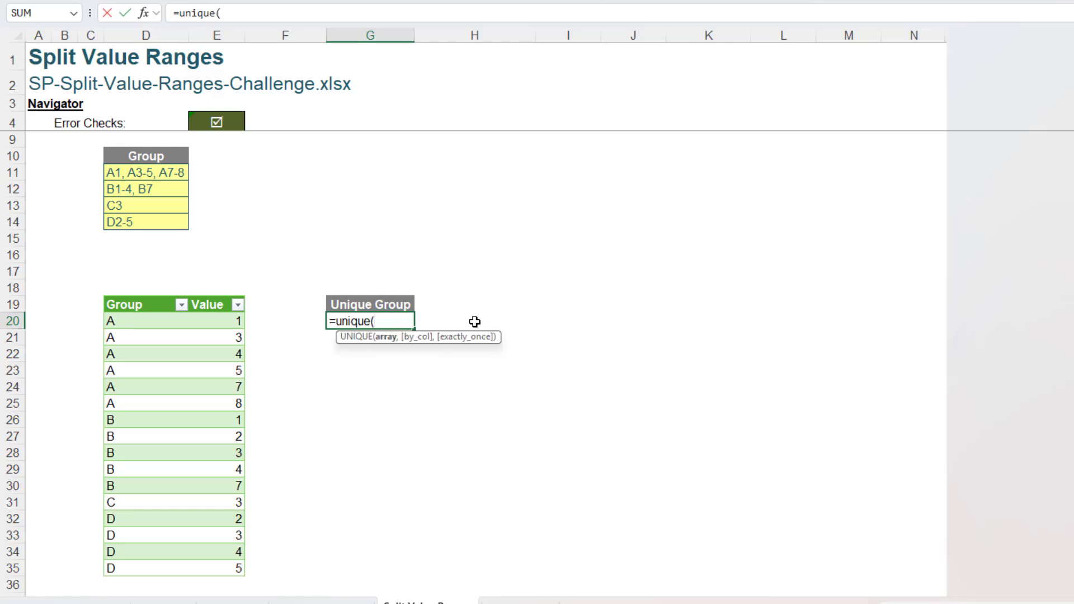
click(131, 293)
text())
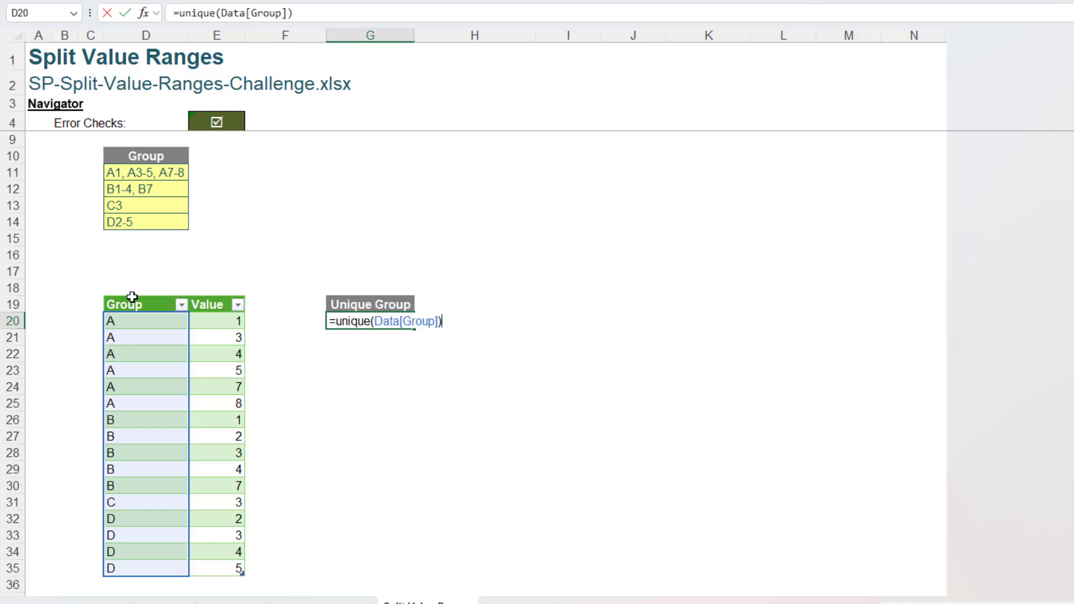
key(Return)
click(364, 318)
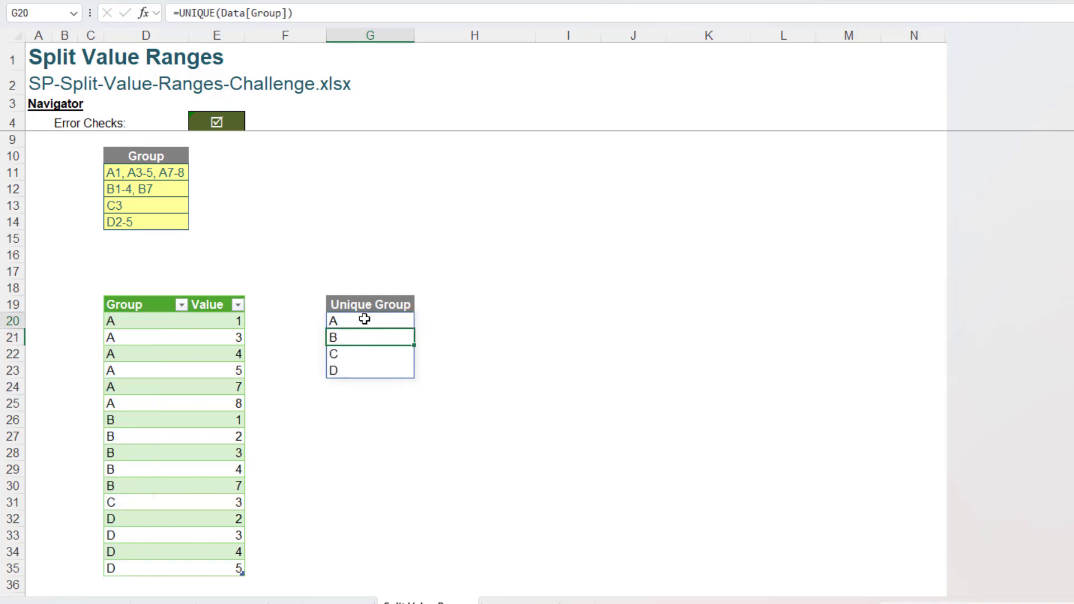
drag(364, 319, 371, 368)
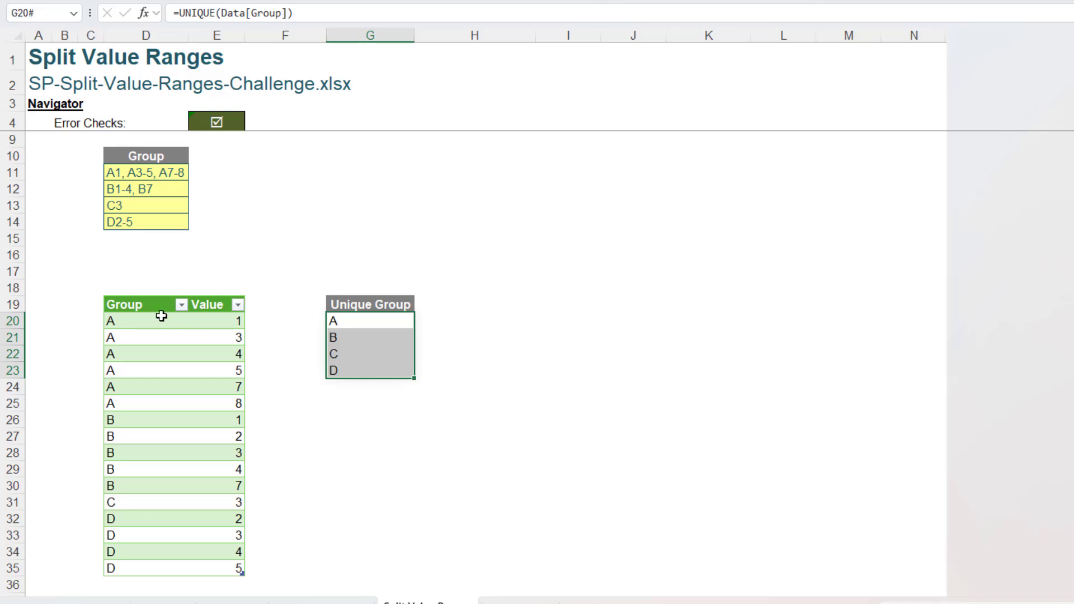
drag(153, 317, 147, 564)
Enter the heading "Unique Values for A" in cell H19, beside the Unique Group heading.
click(463, 303)
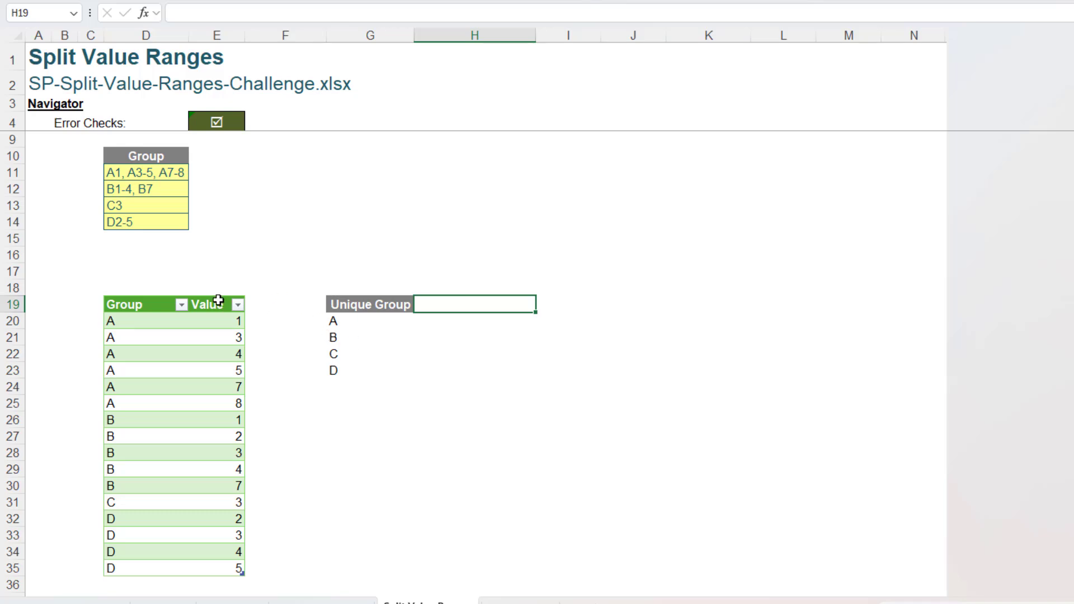
click(218, 300)
click(450, 309)
click(463, 307)
text(Unique)
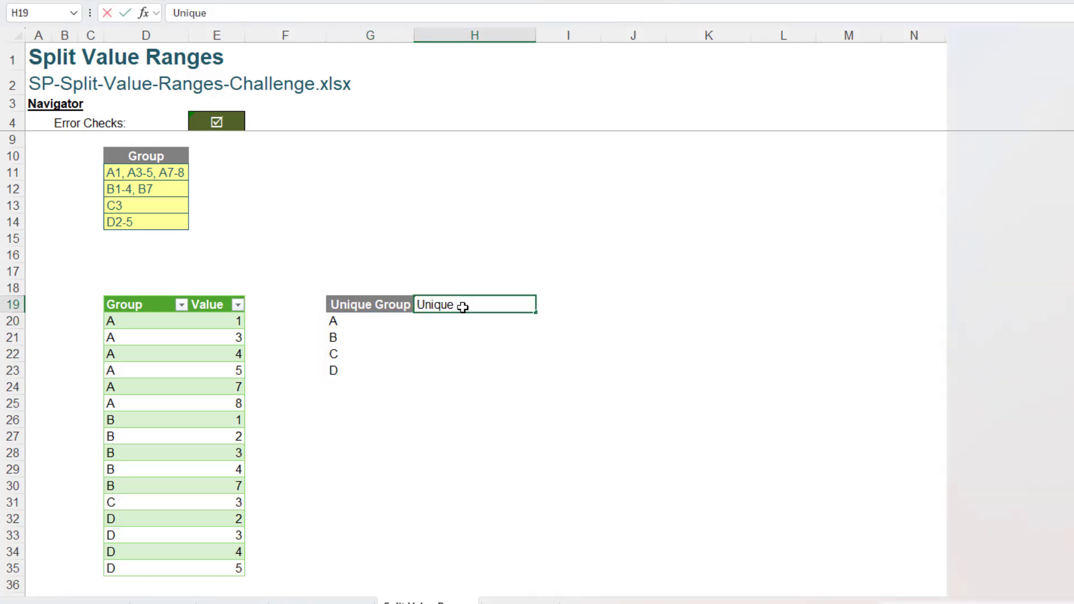
text( Vlue)
key(BackSpace)
key(BackSpace)
key(BackSpace)
text(alues for )
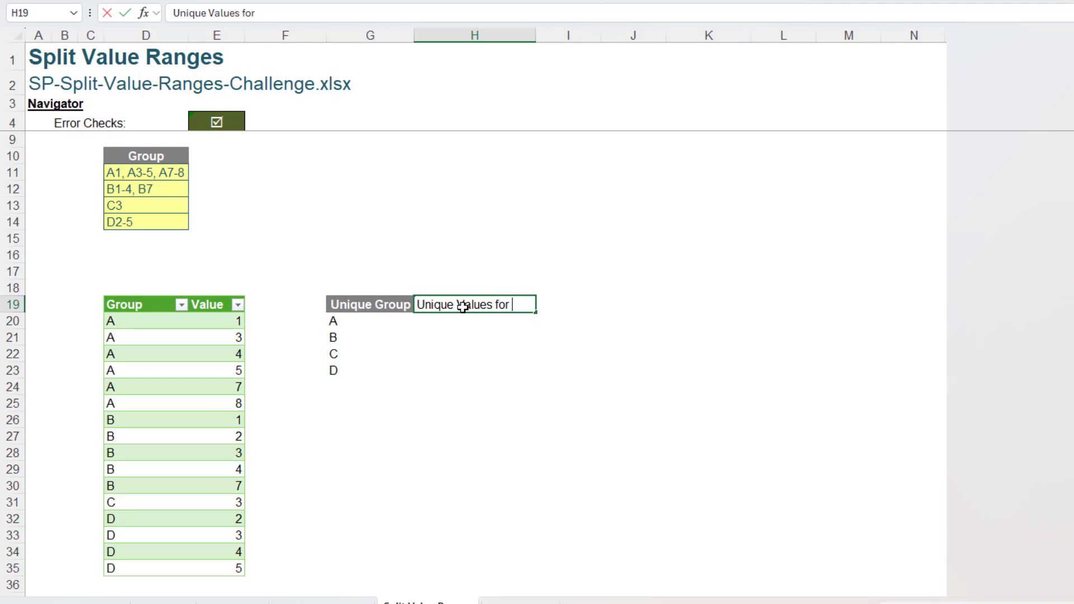
text(A)
key(Return)
Apply the Table_Heading cell style to the Unique Values for A heading in H19.
click(462, 307)
click(794, 1)
click(981, 97)
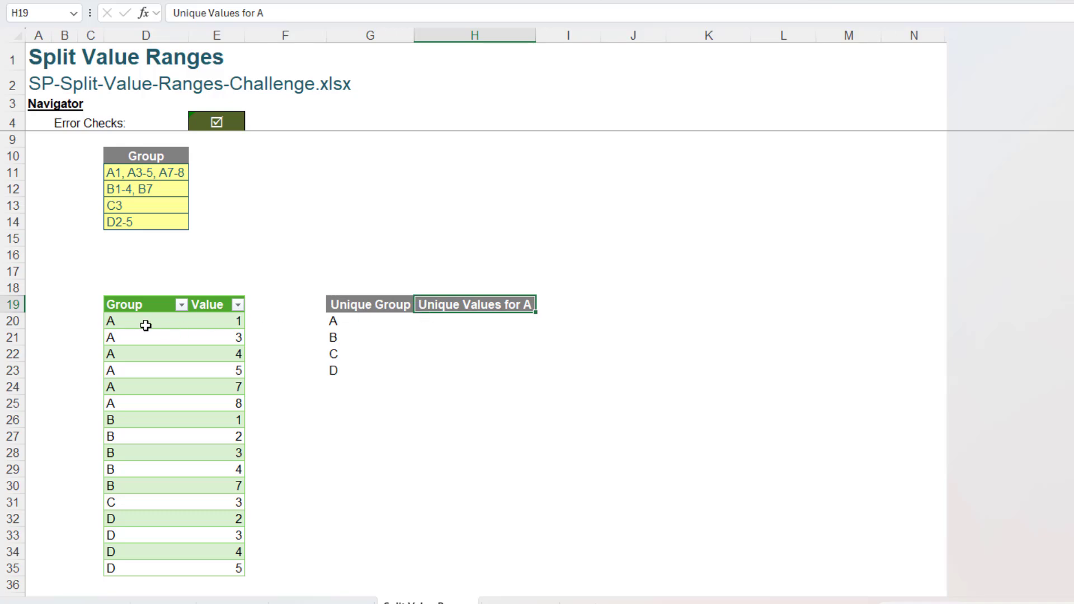
Review the table's group A rows against the original range string in D11.
drag(143, 322, 226, 409)
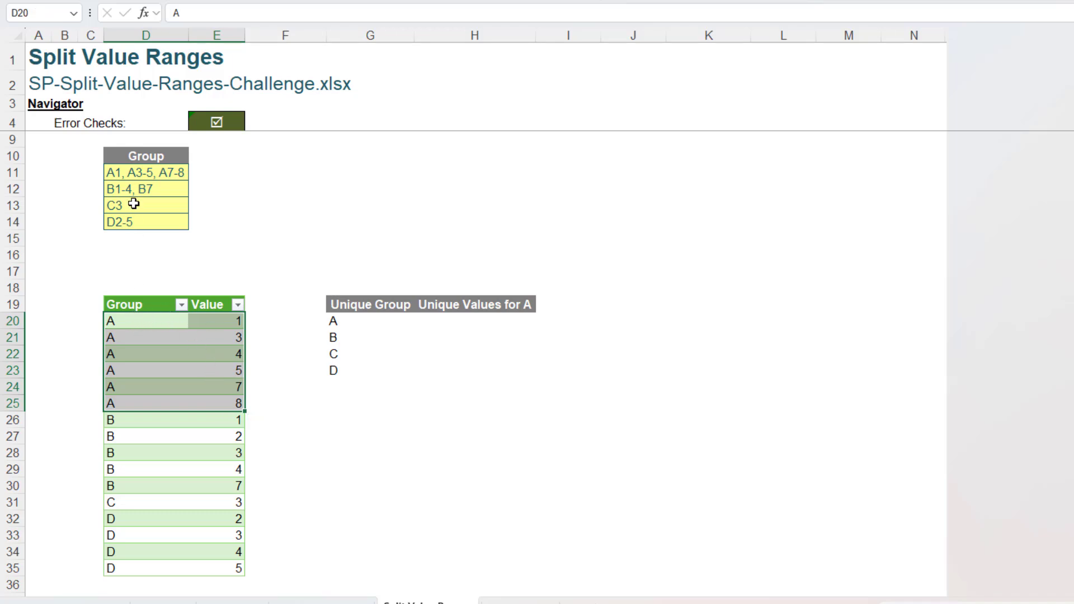
click(142, 172)
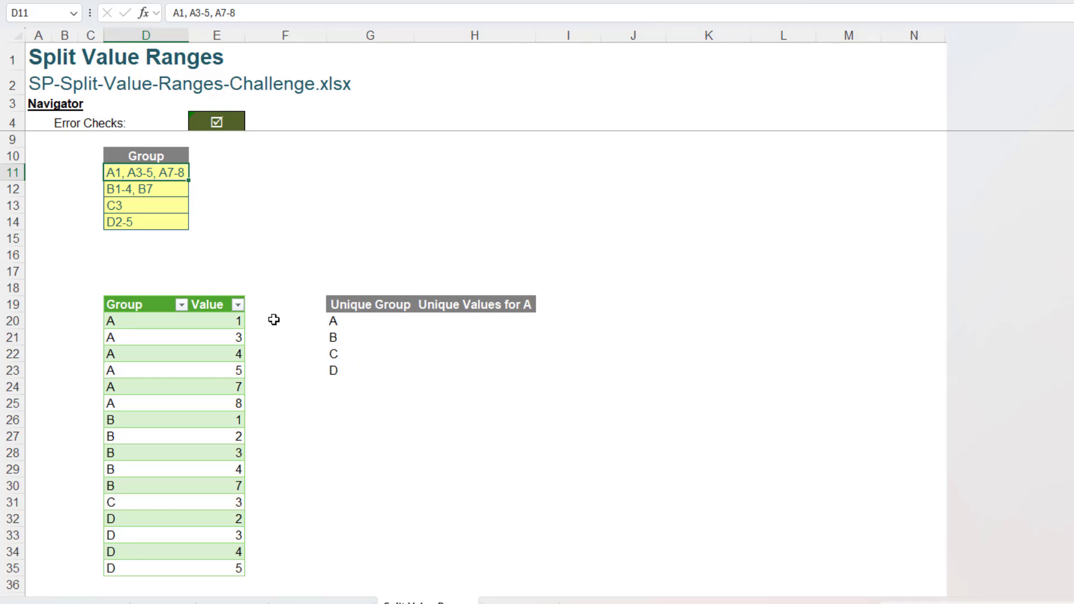
Enter =FILTER(Data[Value],Data[Group]=G20) in H20 to list the values belonging to group A.
click(441, 326)
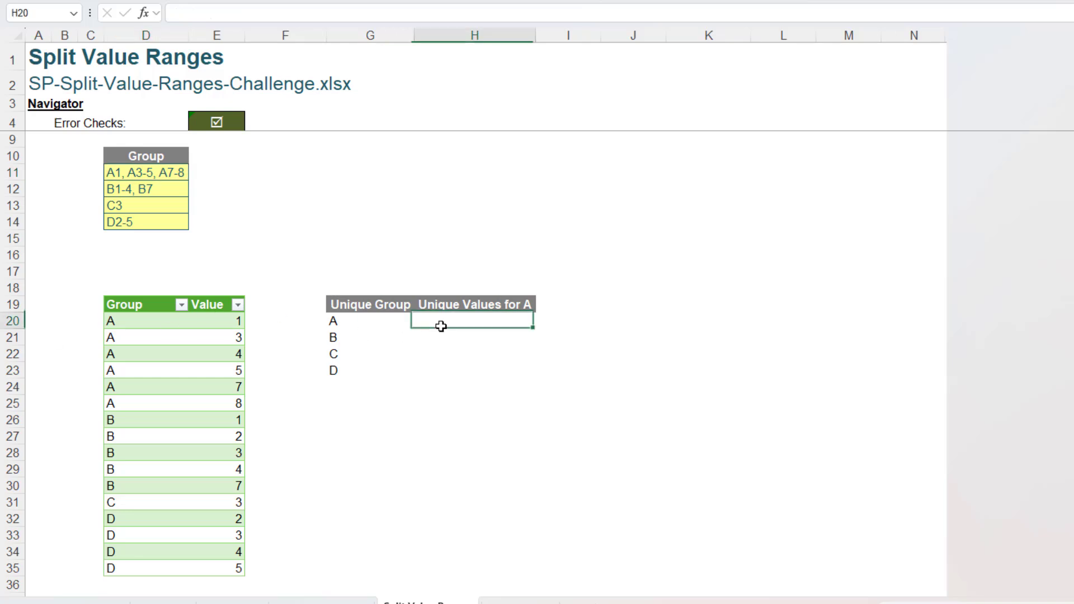
click(324, 21)
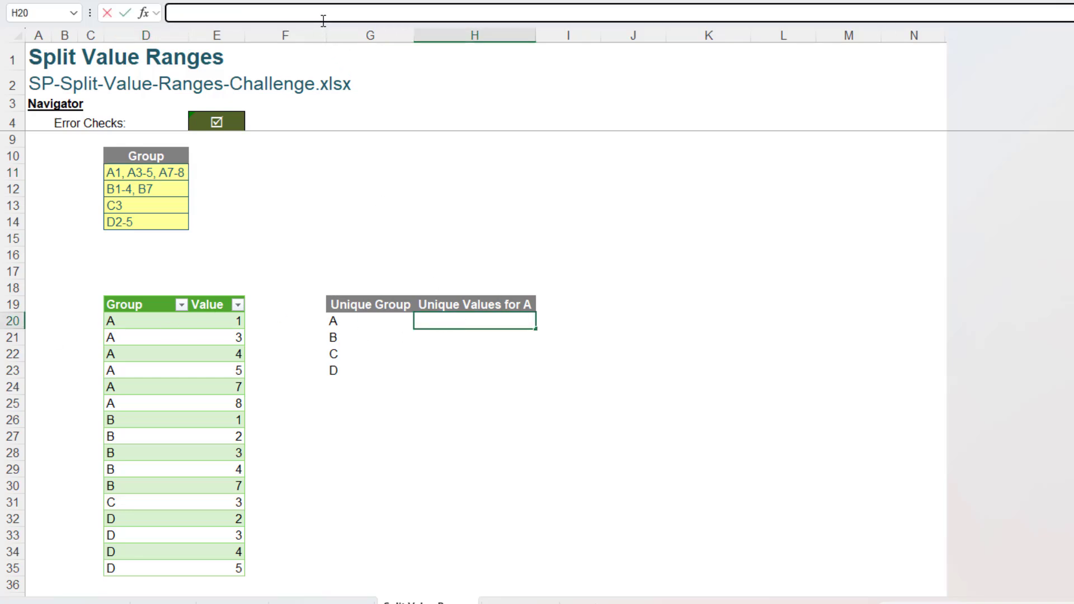
text(=)
text(uni)
key(BackSpace)
key(BackSpace)
key(BackSpace)
key(BackSpace)
text(filter()
click(175, 12)
text(=)
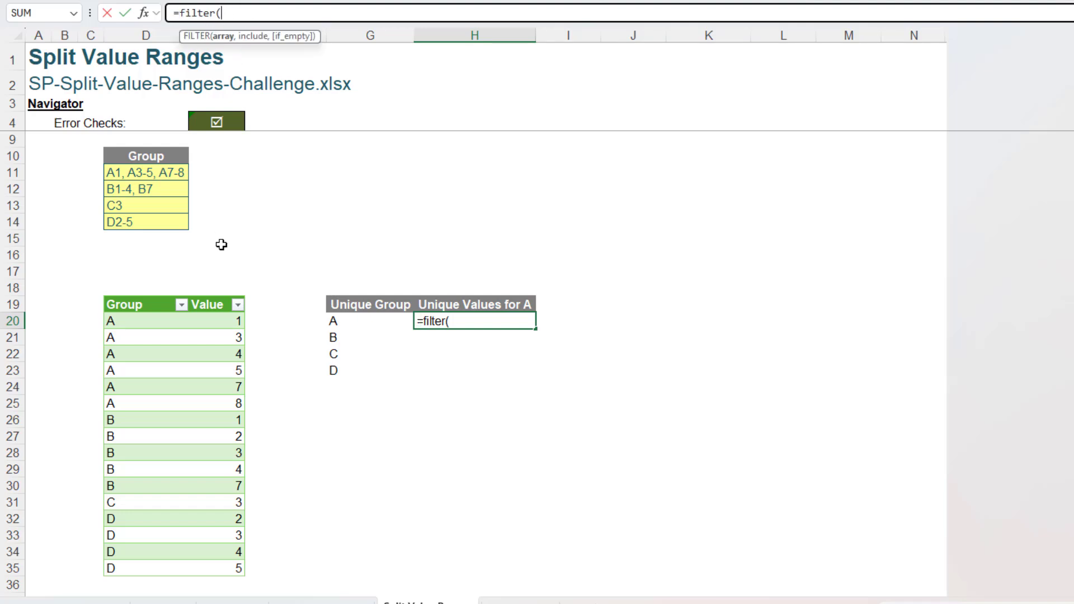
click(209, 293)
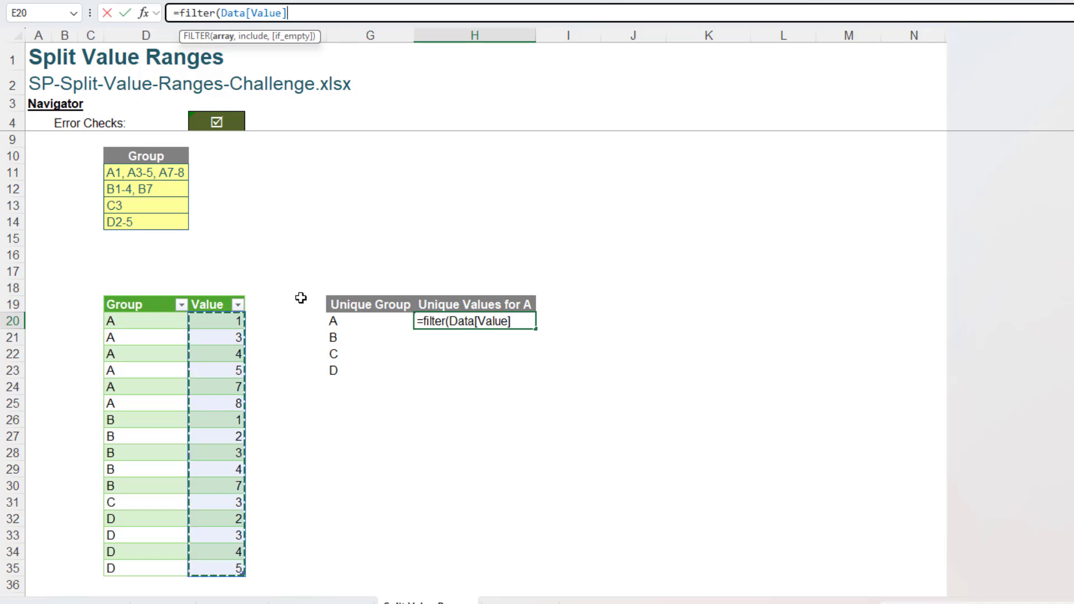
text(,)
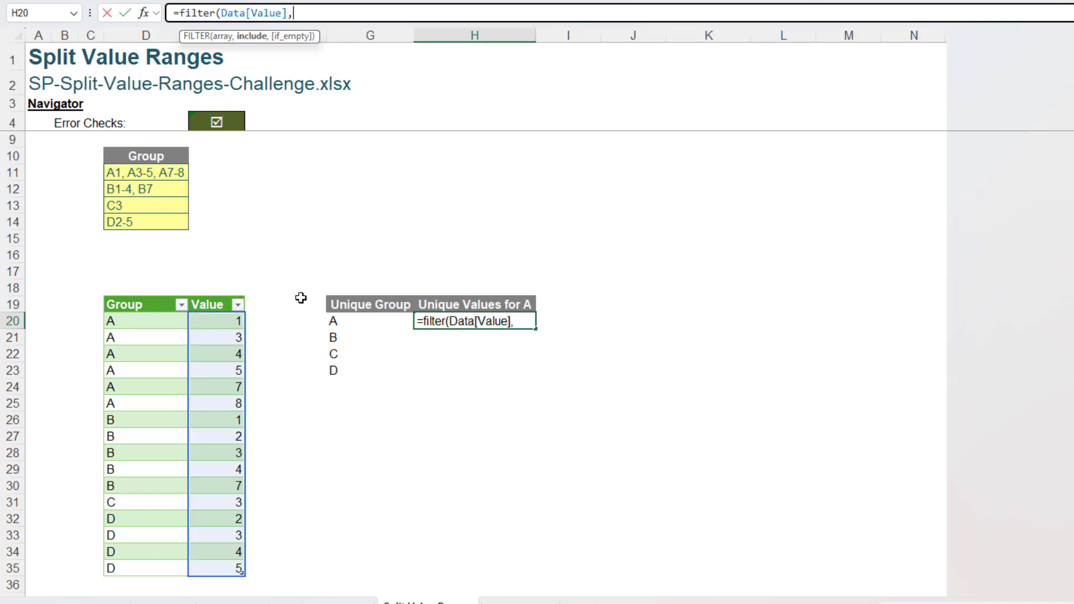
click(148, 292)
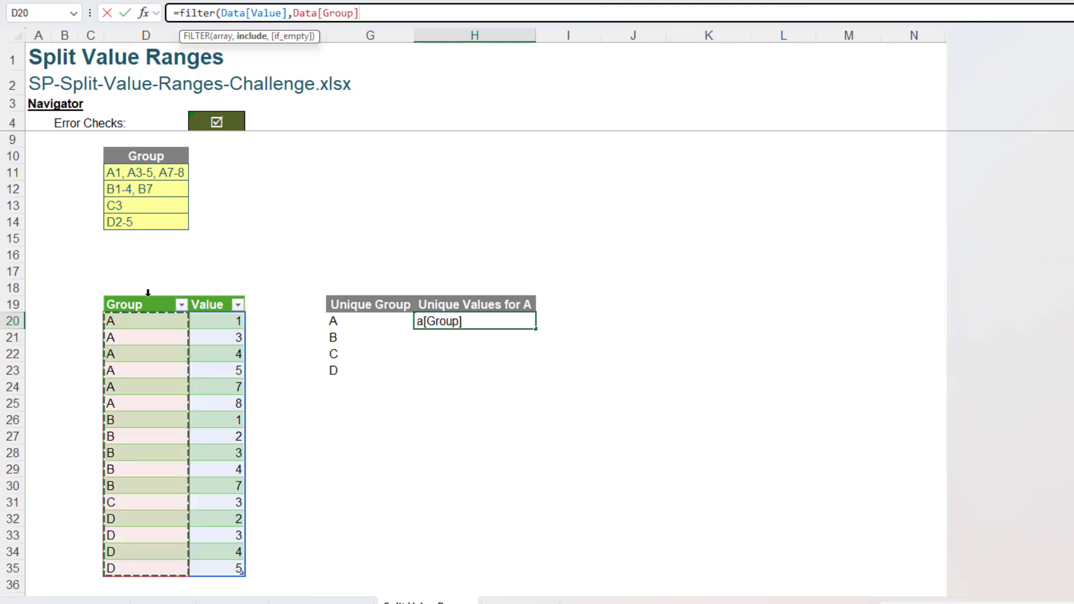
text(=)
click(375, 321)
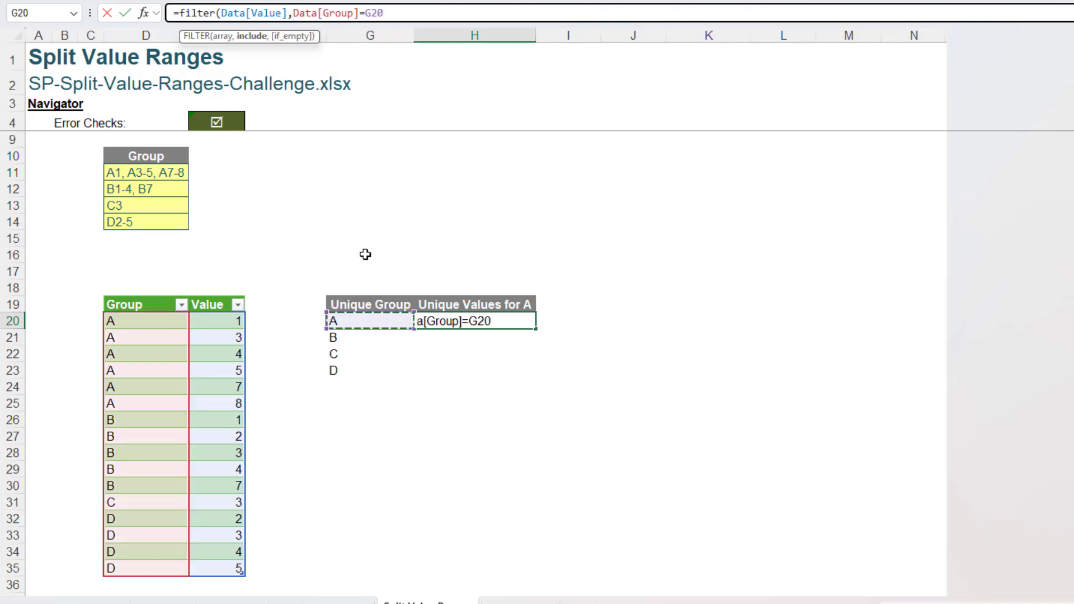
text())
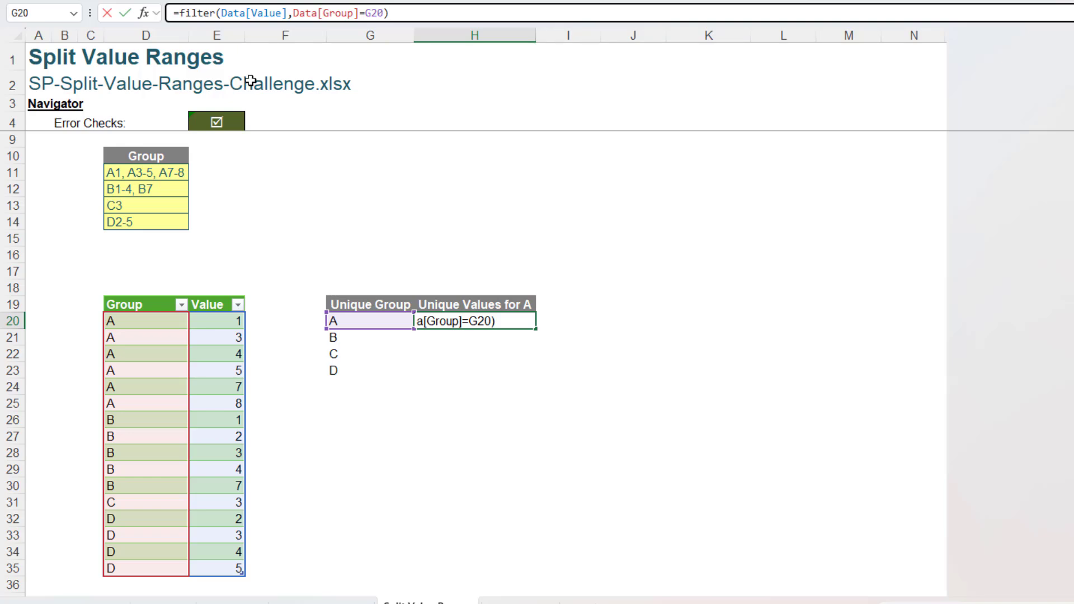
key(Return)
Wrap the FILTER formula in H20 in a UNIQUE function so that only distinct values are returned.
click(441, 317)
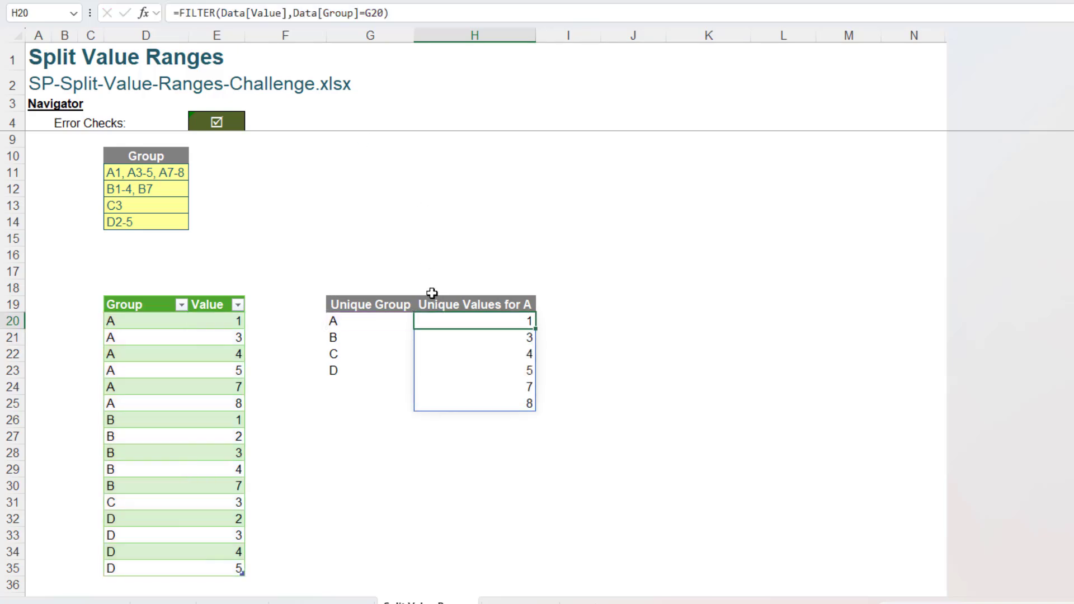
click(179, 12)
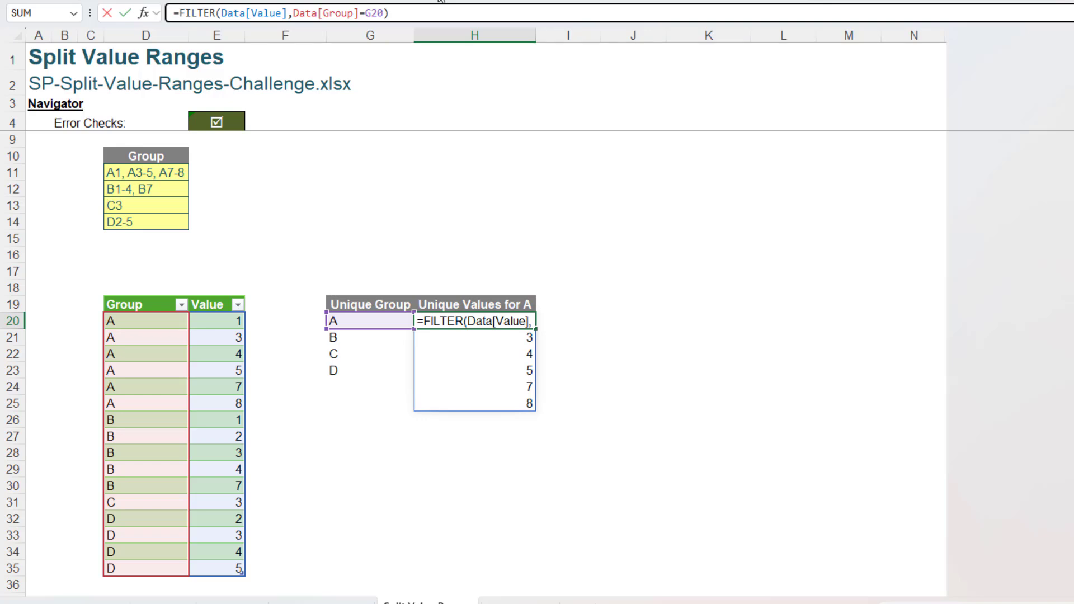
text(sor)
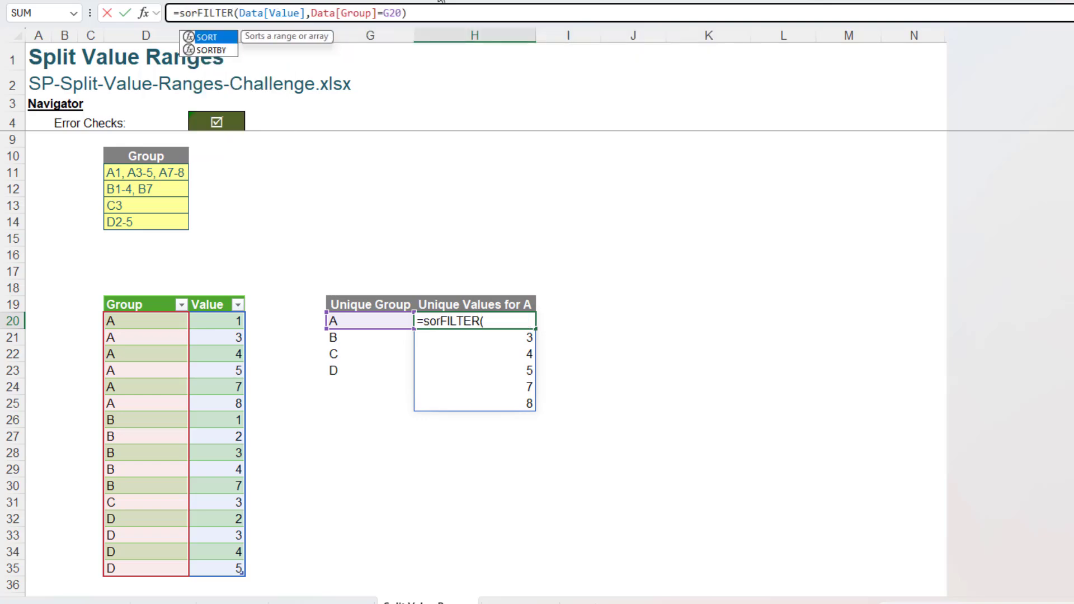
key(BackSpace)
key(BackSpace)
text(unique)
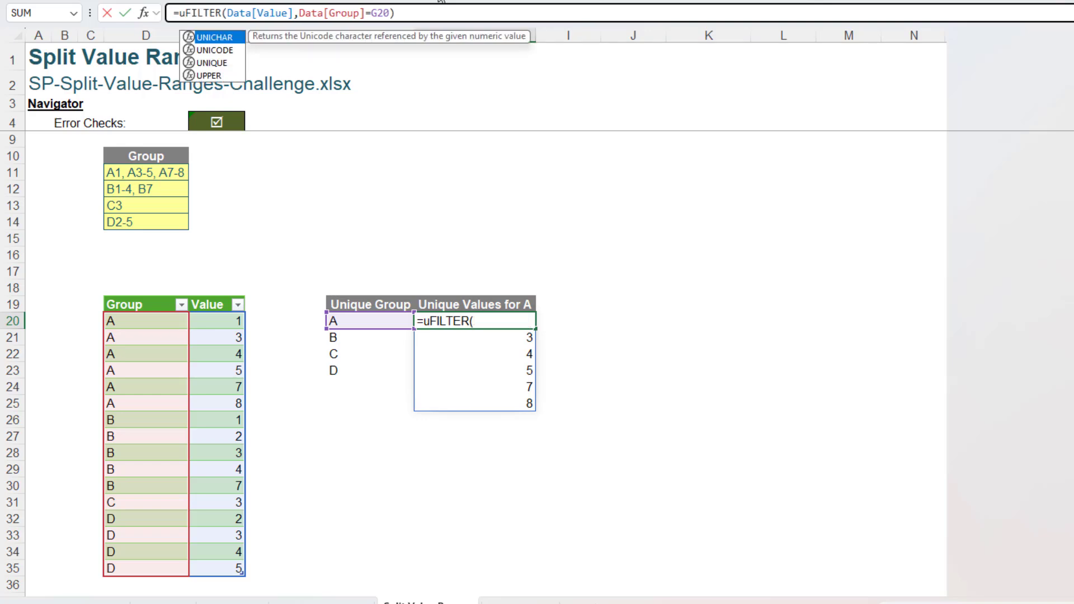
text(()
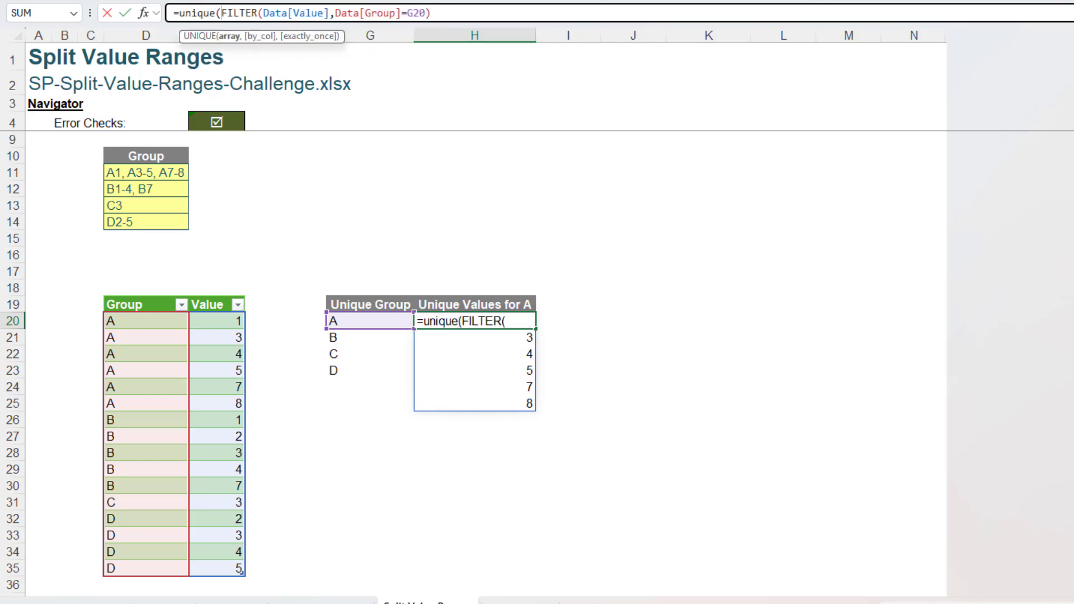
click(458, 9)
text())
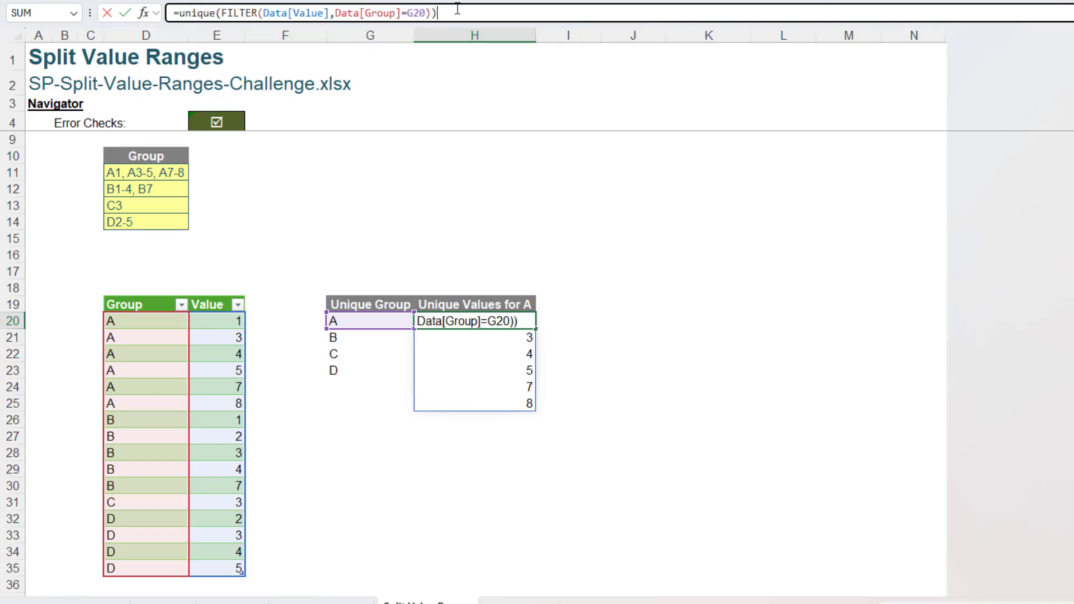
Wrap the H20 formula in SORT, making it =SORT(UNIQUE(FILTER(Data[Value],Data[Group]=G20))).
click(182, 12)
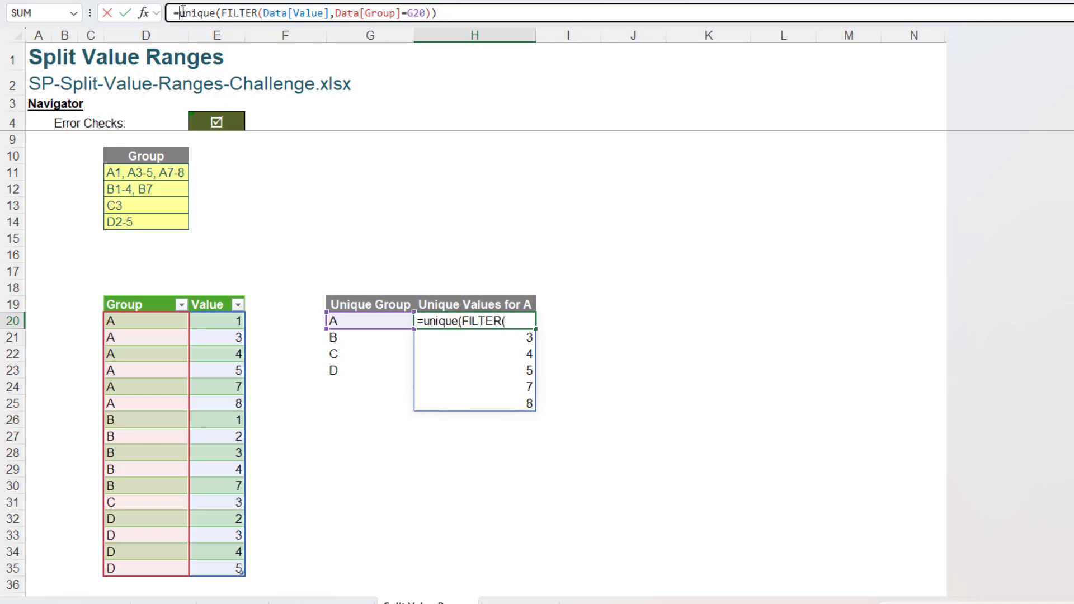
text(Sort()
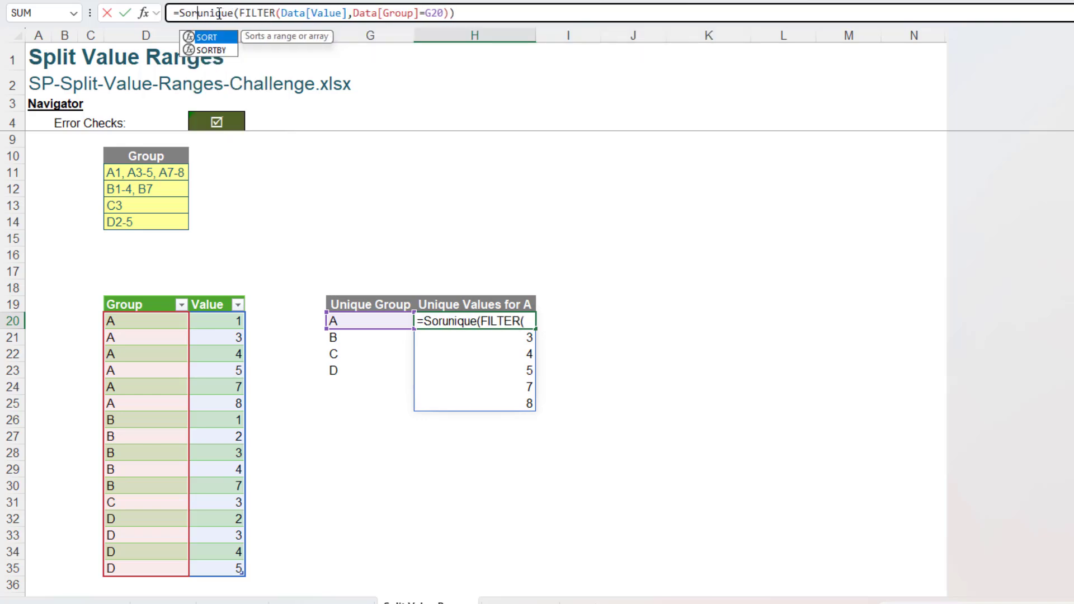
click(480, 12)
text())
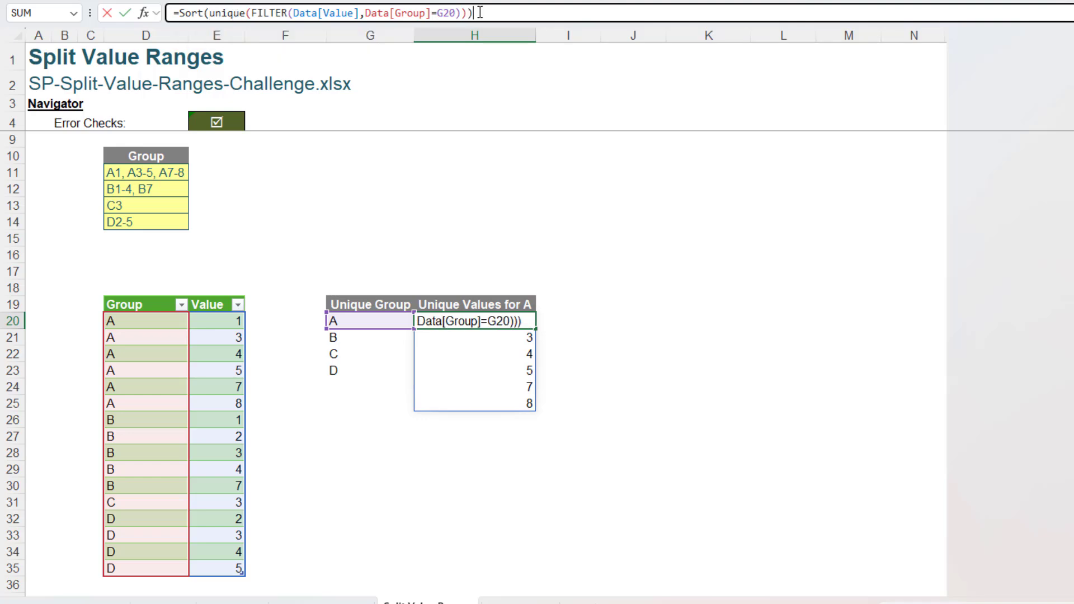
key(Return)
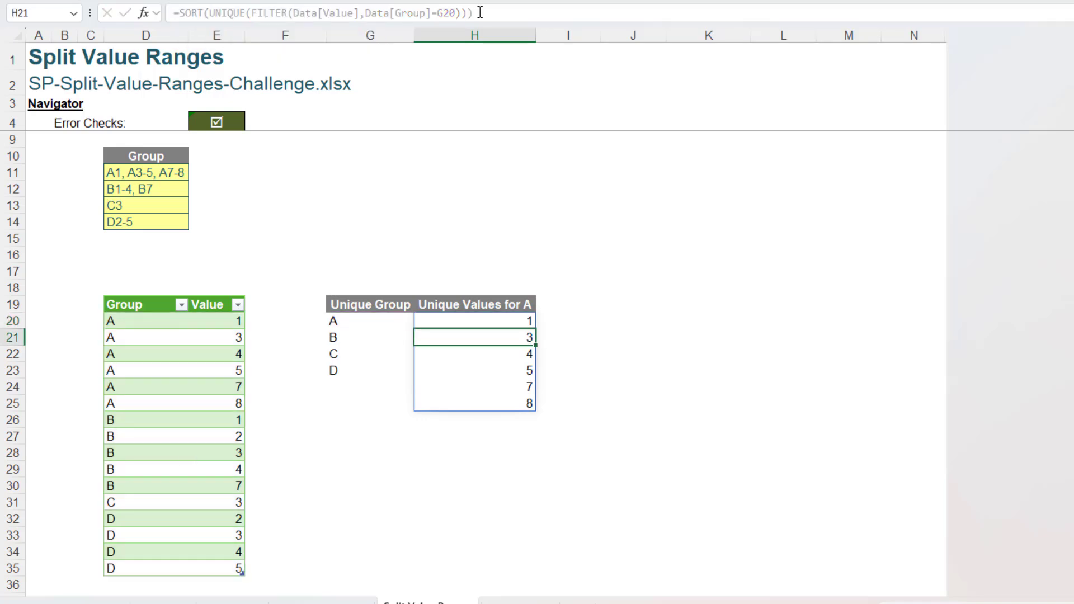
Examine the group A values in H20:H25, comparing each value with the one above it.
drag(518, 319, 520, 400)
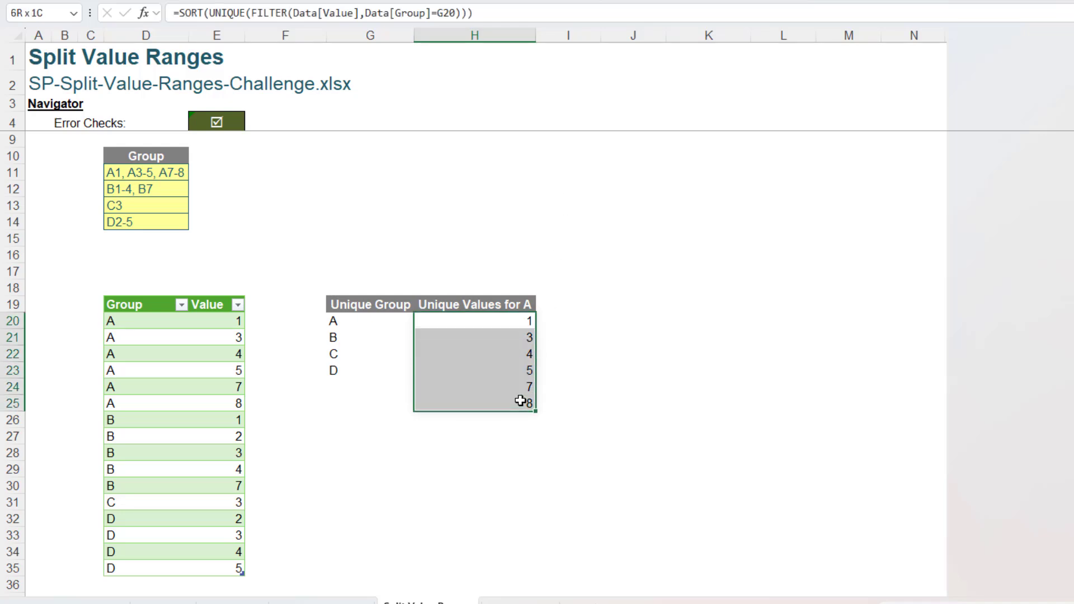
click(633, 382)
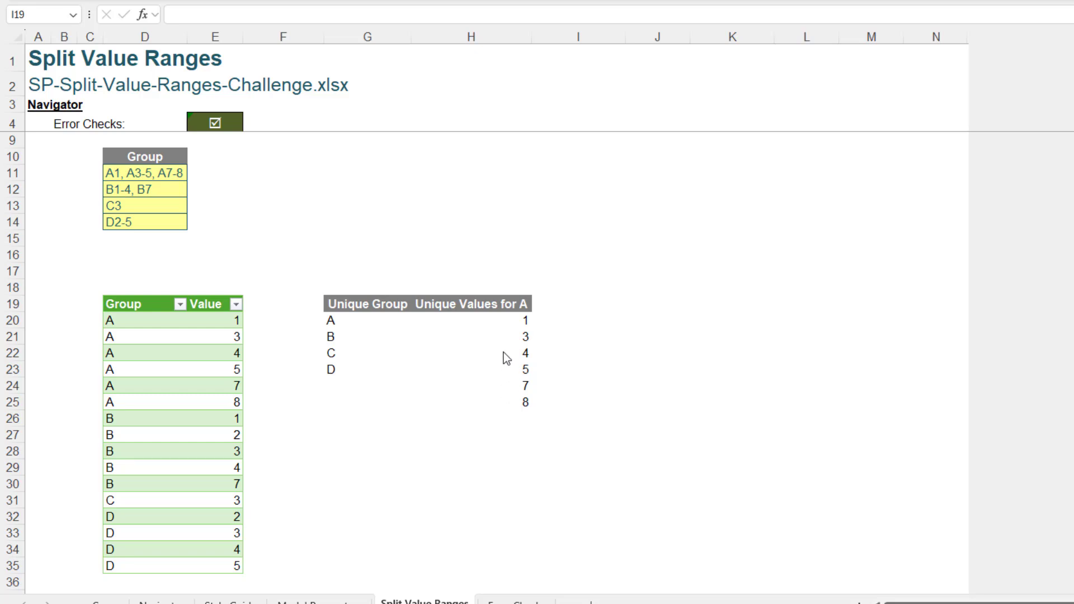
click(509, 333)
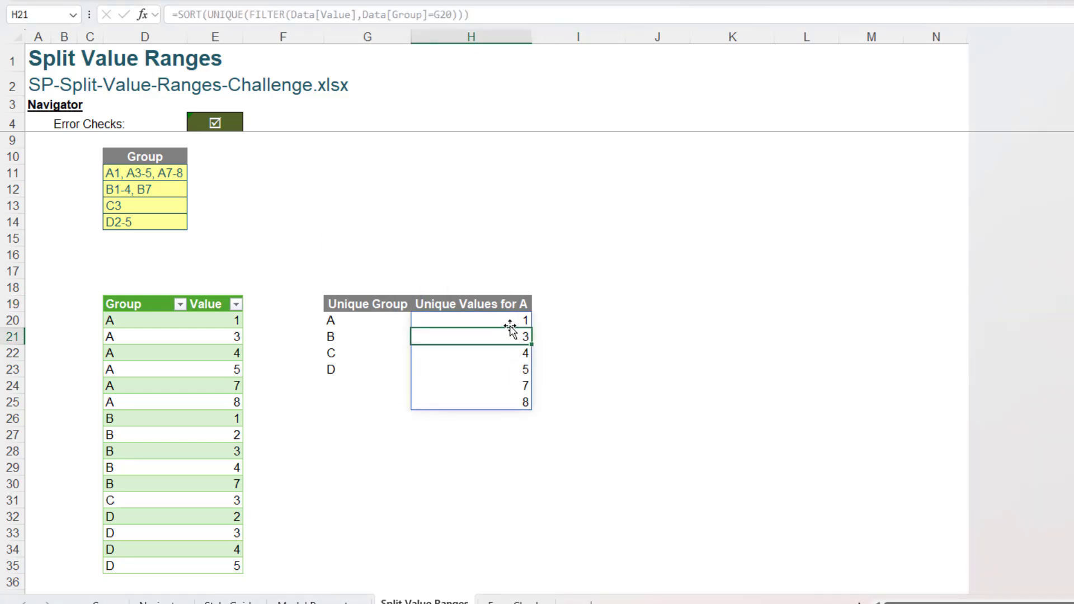
click(509, 326)
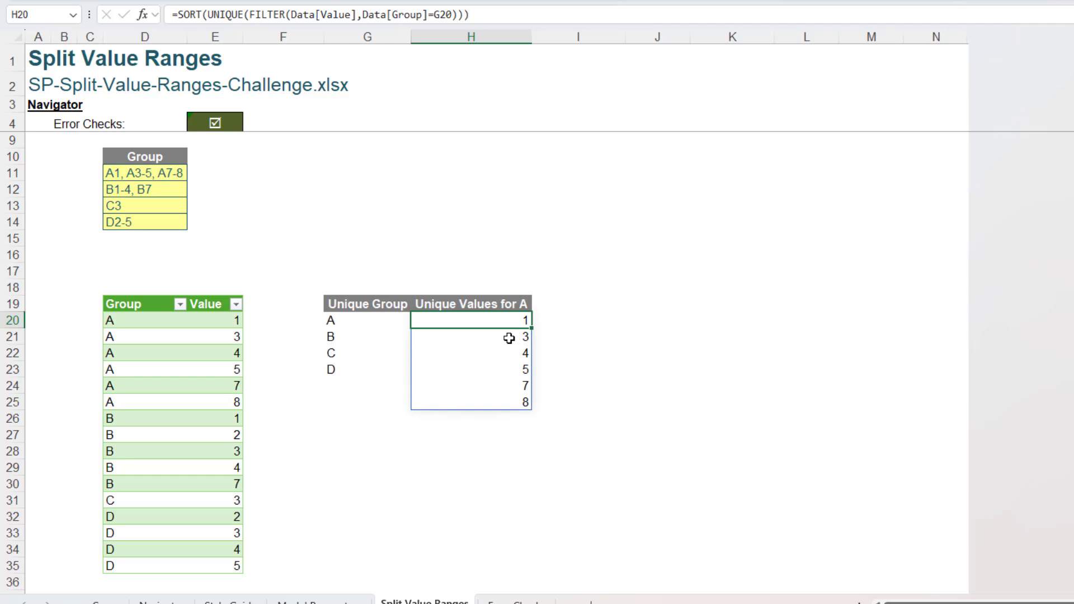
click(509, 338)
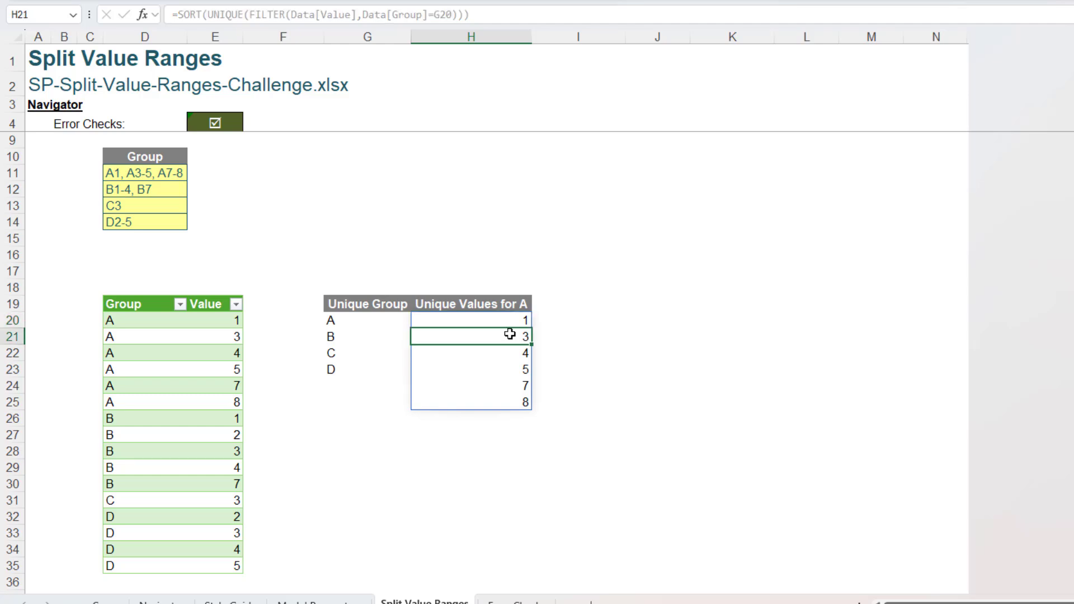
click(510, 320)
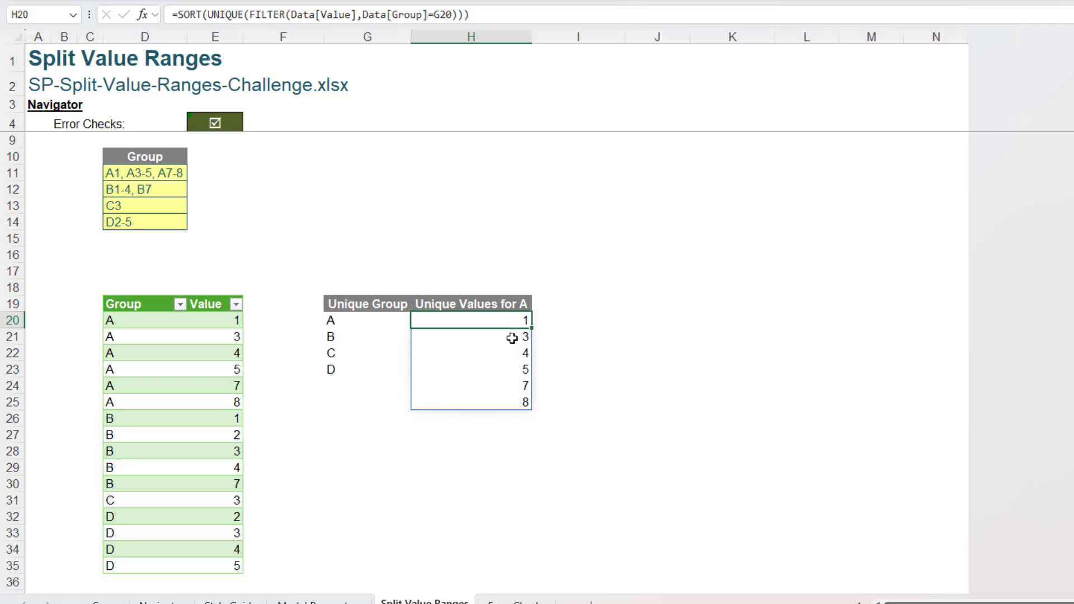
click(512, 337)
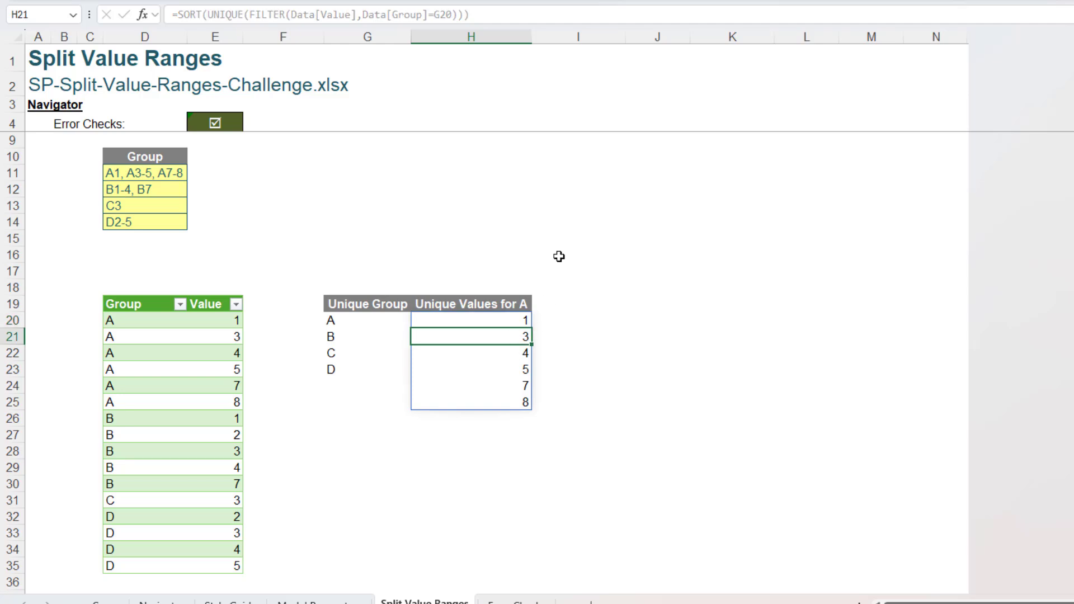
drag(522, 339, 521, 397)
click(664, 315)
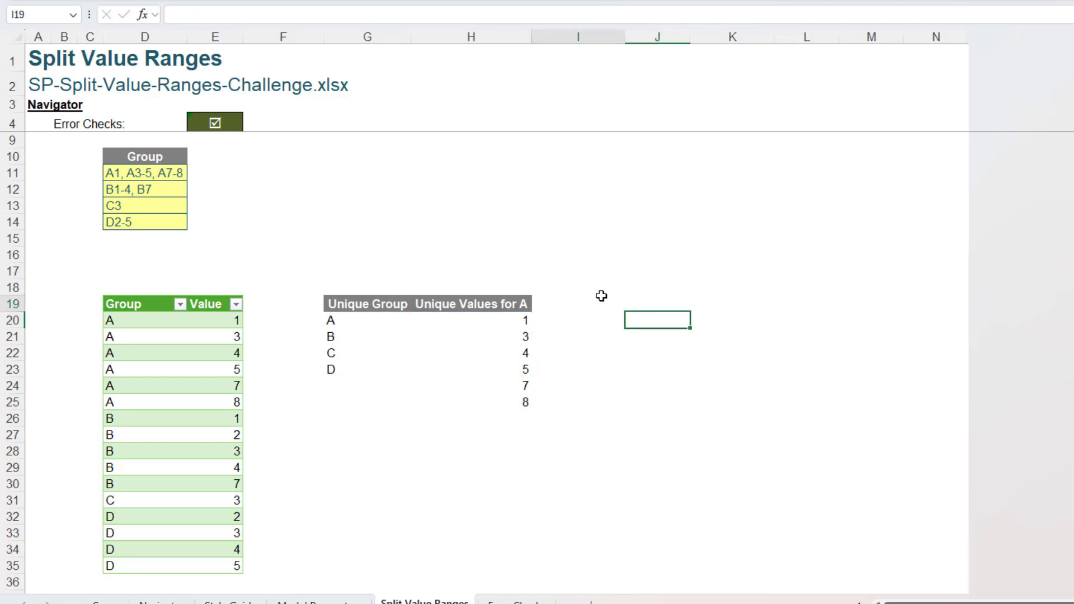
Enter the heading "Value Changes" in cell I19, beside the Unique Values for A heading.
click(601, 296)
text(V)
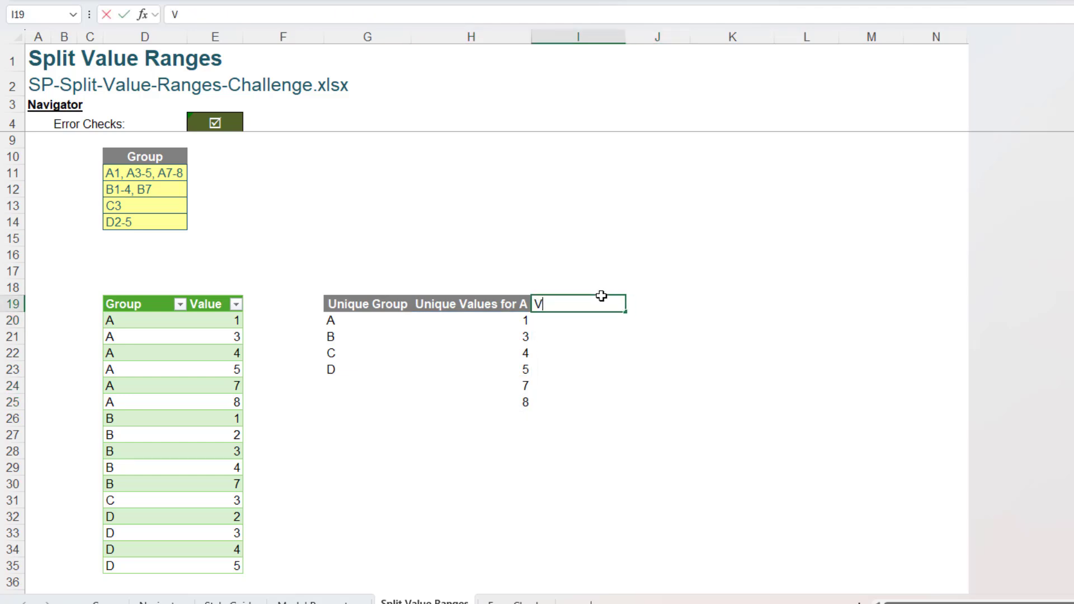
text(alues)
key(BackSpace)
text(Changes)
key(Return)
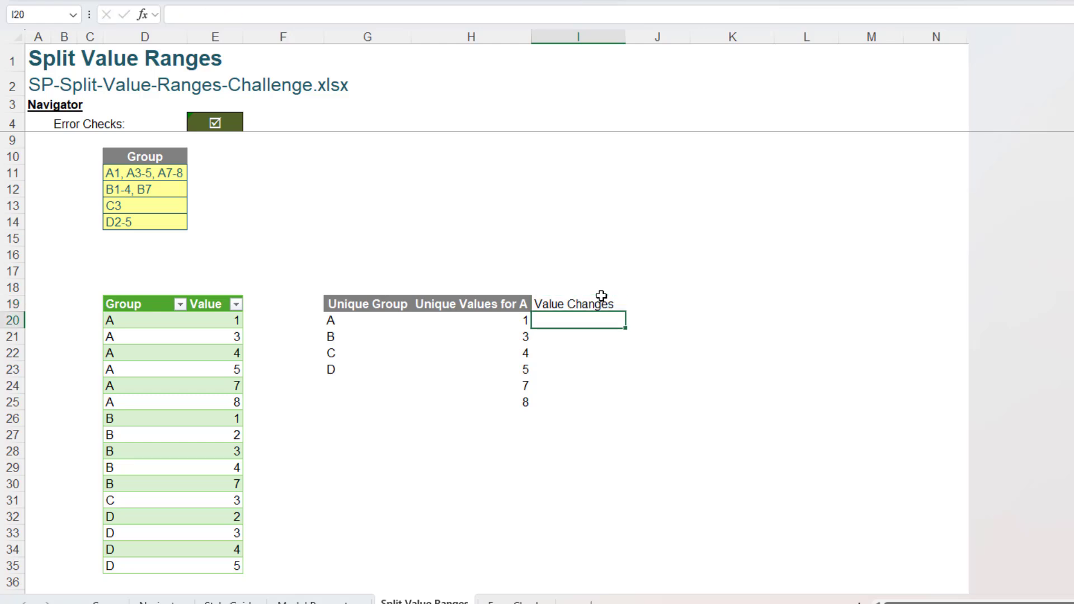
Apply the Table_Heading cell style to the Value Changes heading in I19.
click(558, 304)
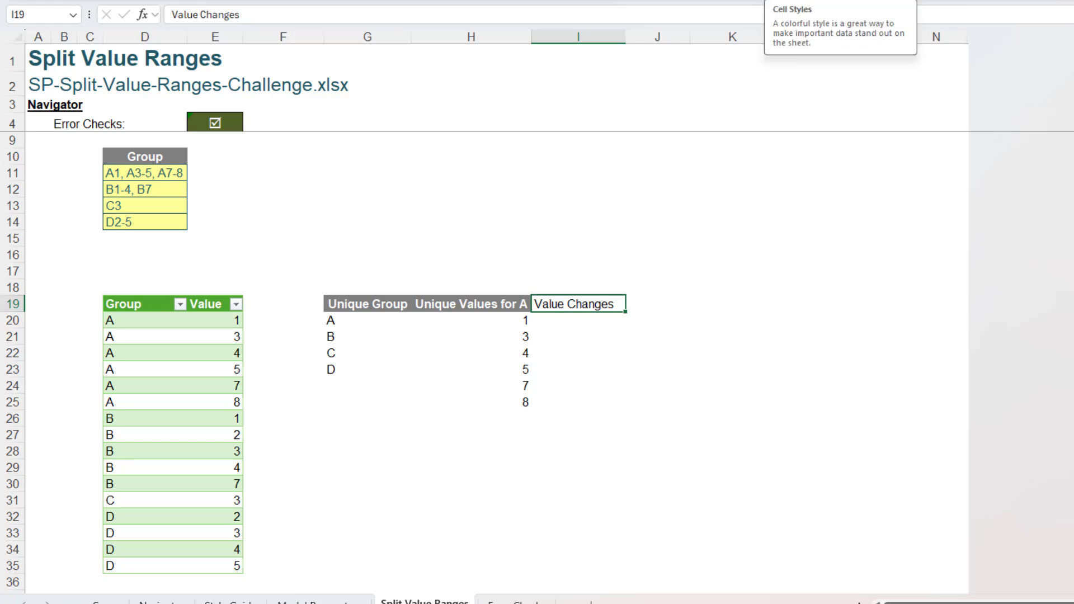
click(783, 1)
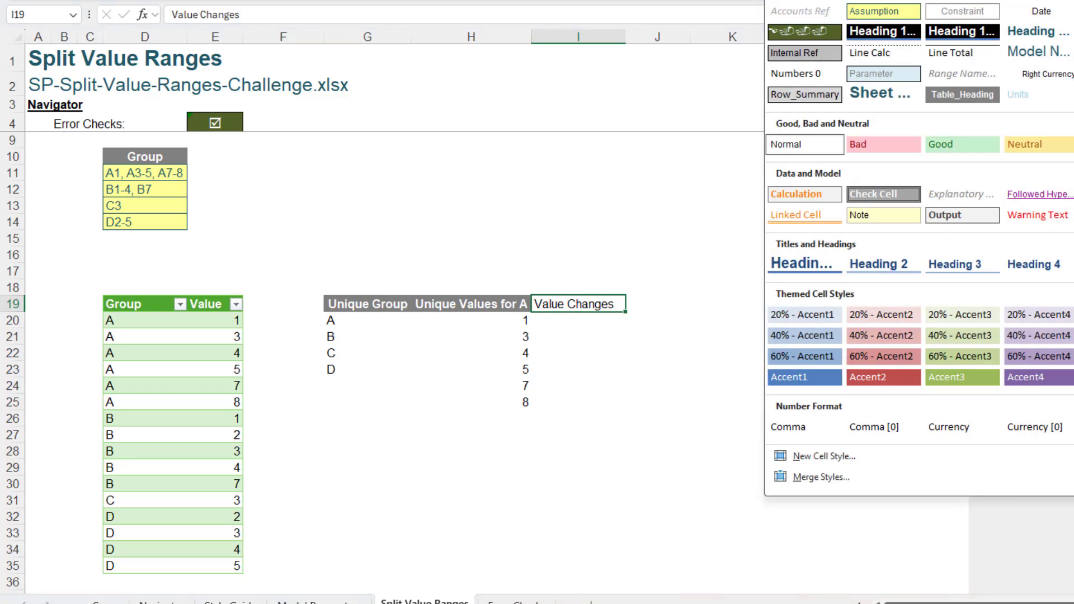
click(970, 93)
click(613, 316)
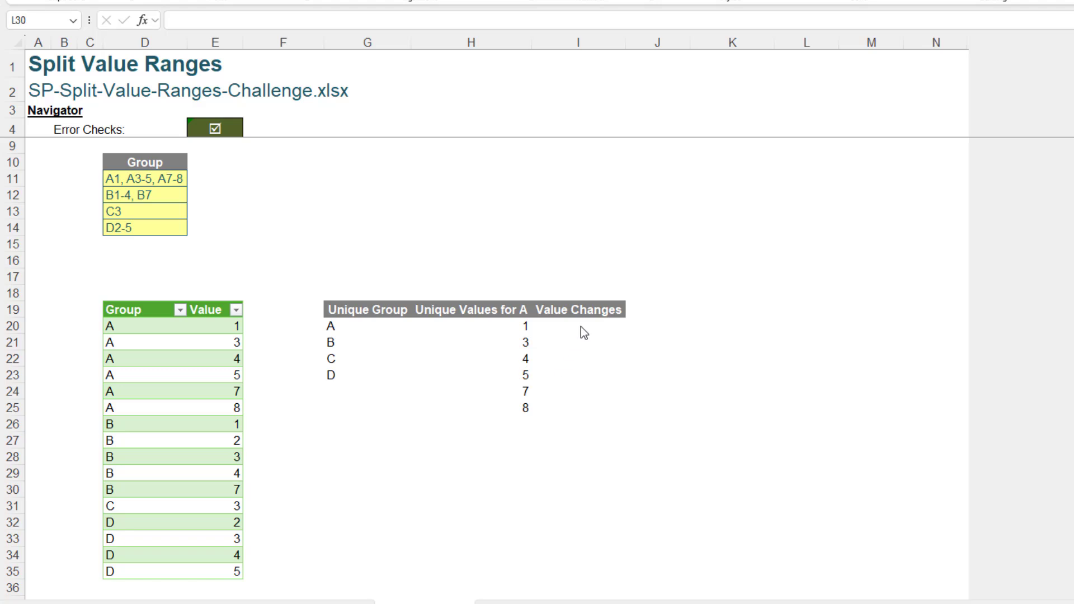
Enter the formula =VSTACK(0,H20#) in cell I20, stacking a zero on top of the unique values for group A.
double_click(580, 327)
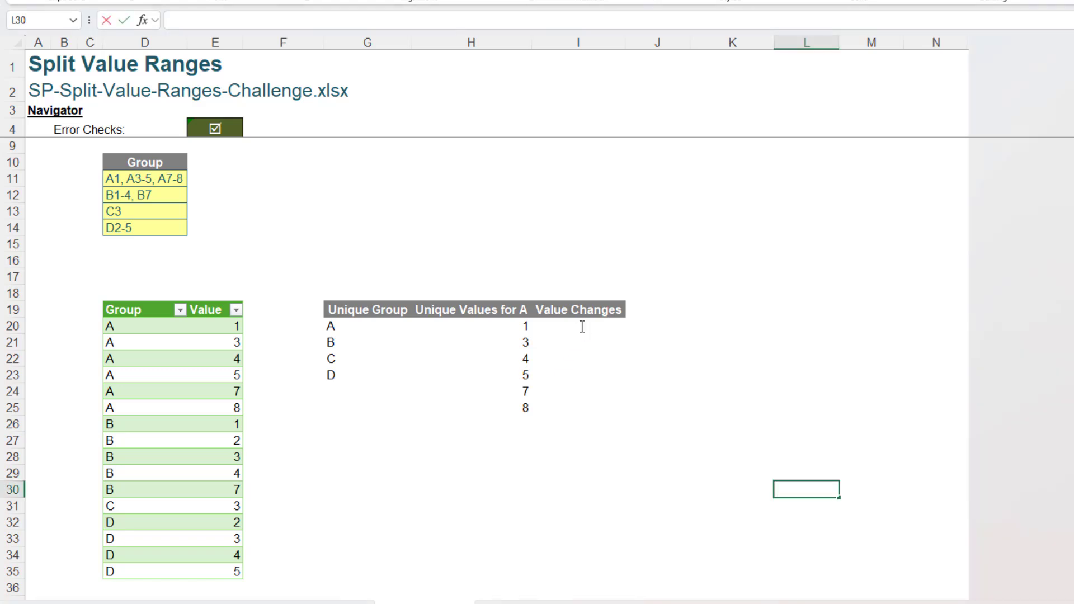
click(582, 327)
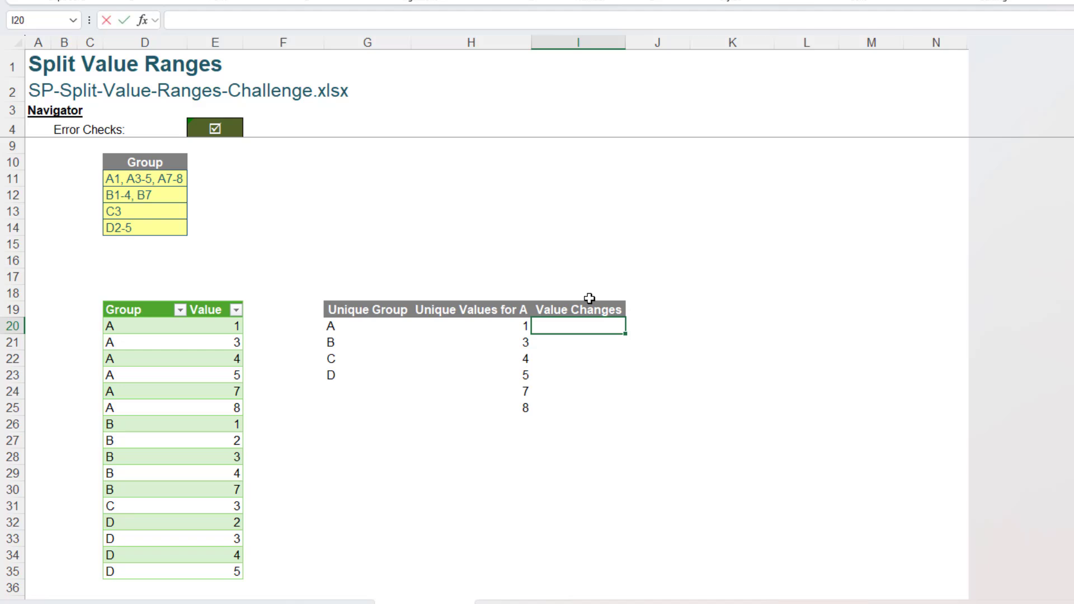
text(=vs)
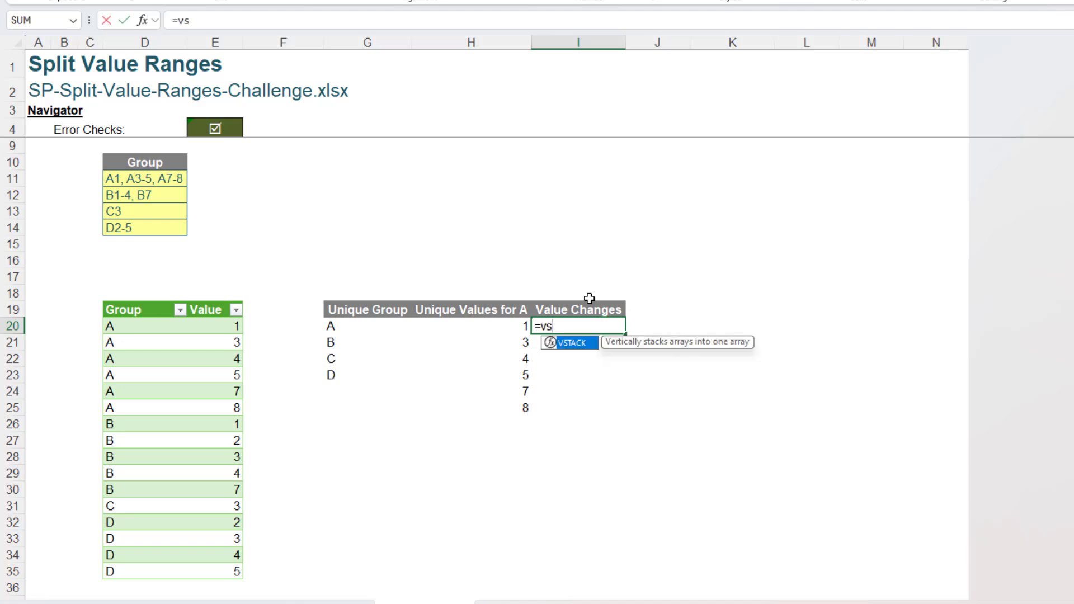
text(tack)
key(Tab)
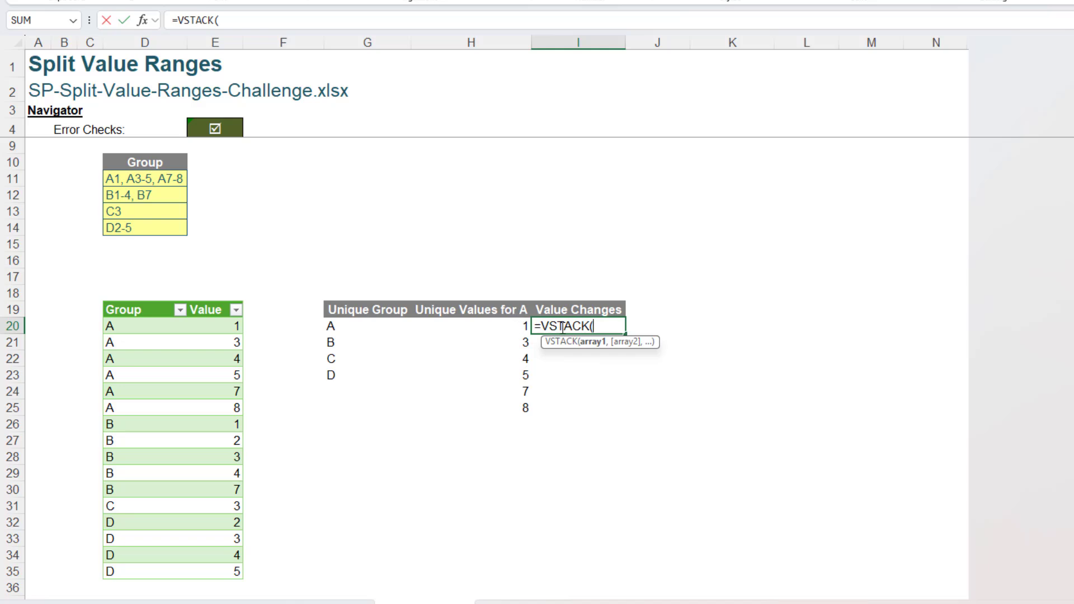
text(0,)
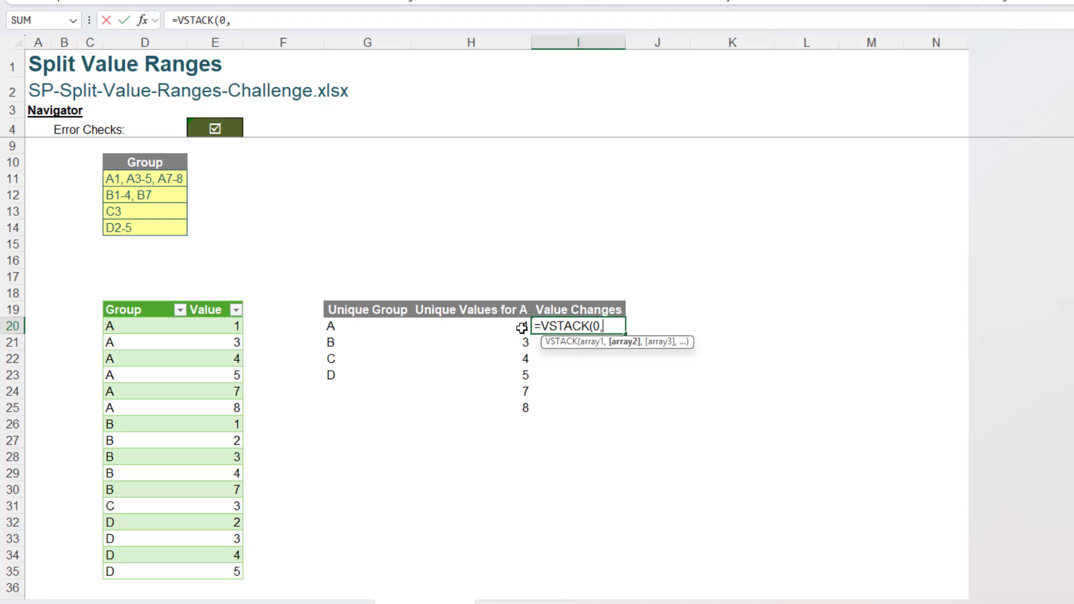
click(494, 329)
text(#)
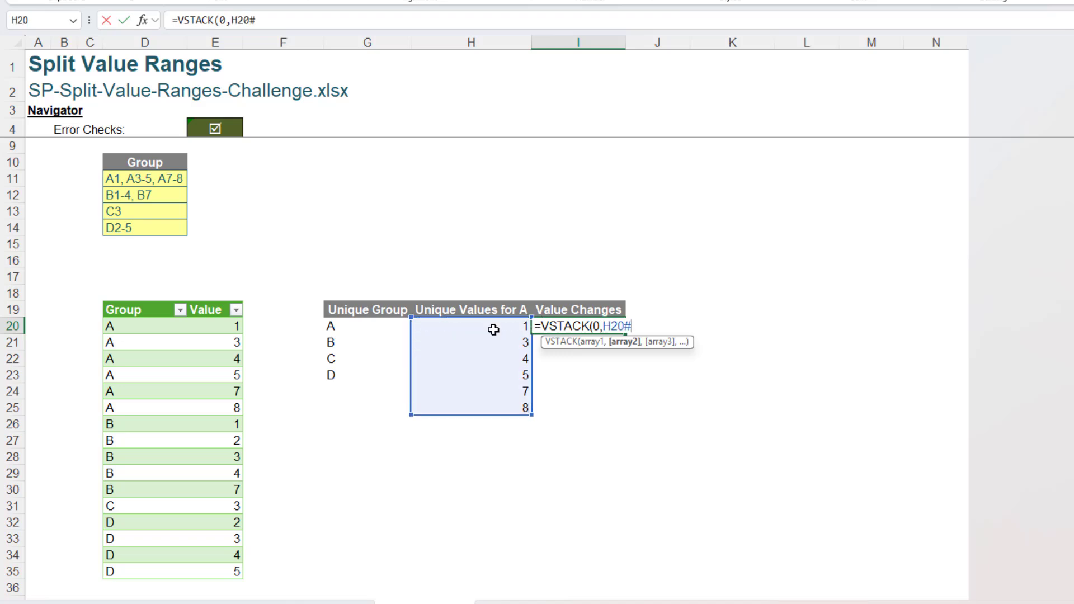
text())
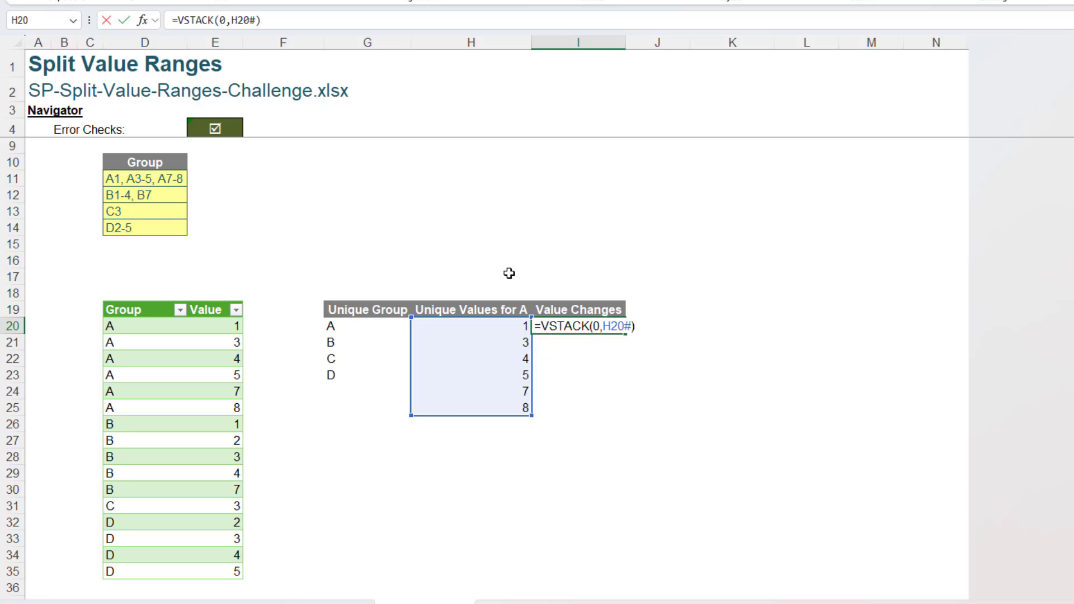
key(Return)
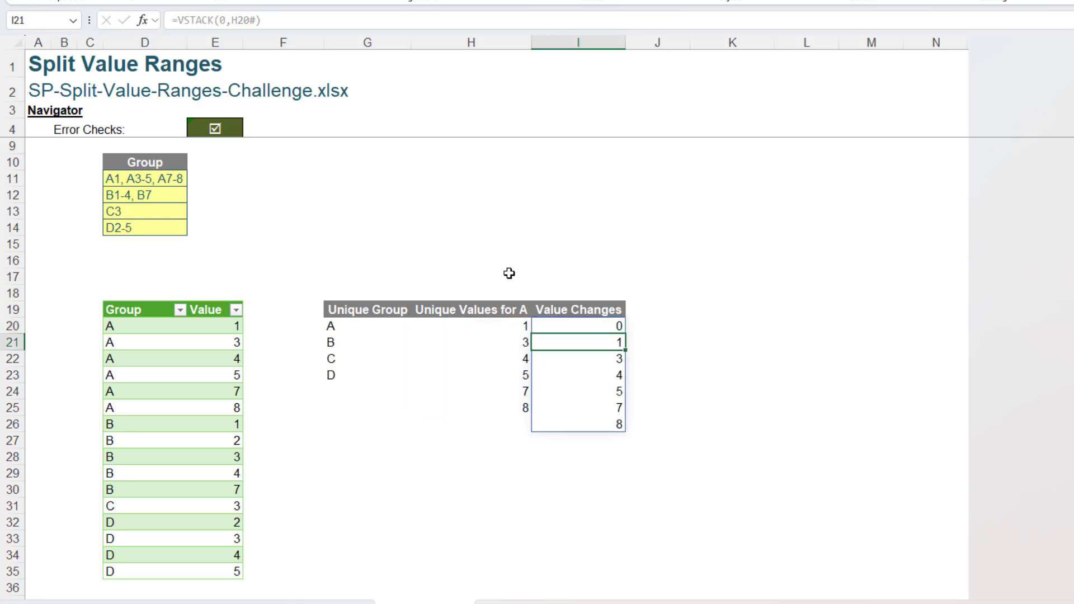
Wrap the H20# reference in the I20 formula in DROP to remove its last row, making it =VSTACK(0,DROP(H20#,-1)).
click(620, 330)
click(614, 338)
drag(614, 339, 611, 425)
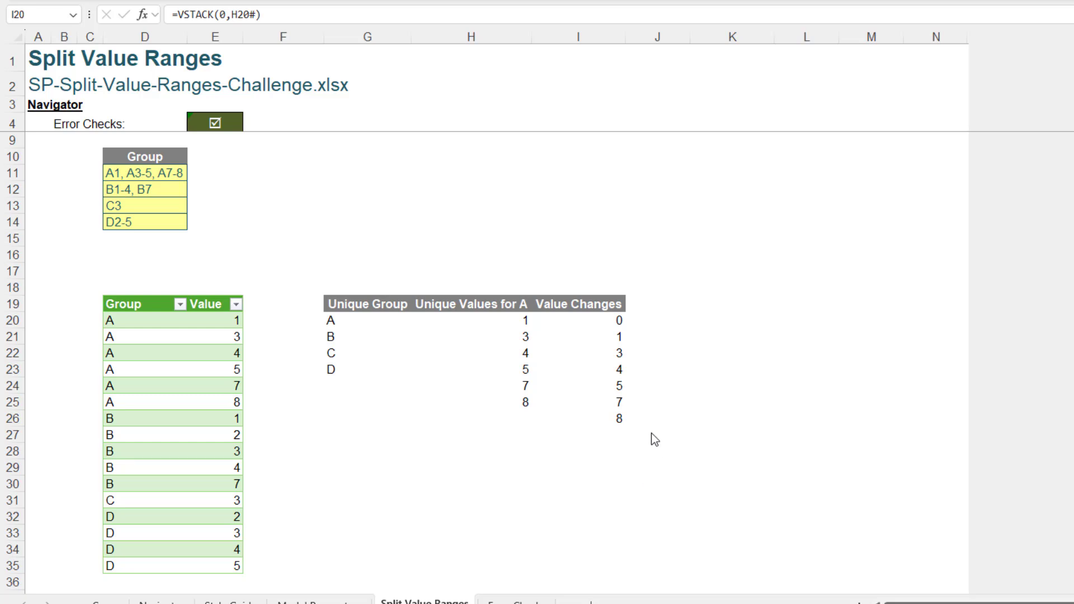
click(596, 417)
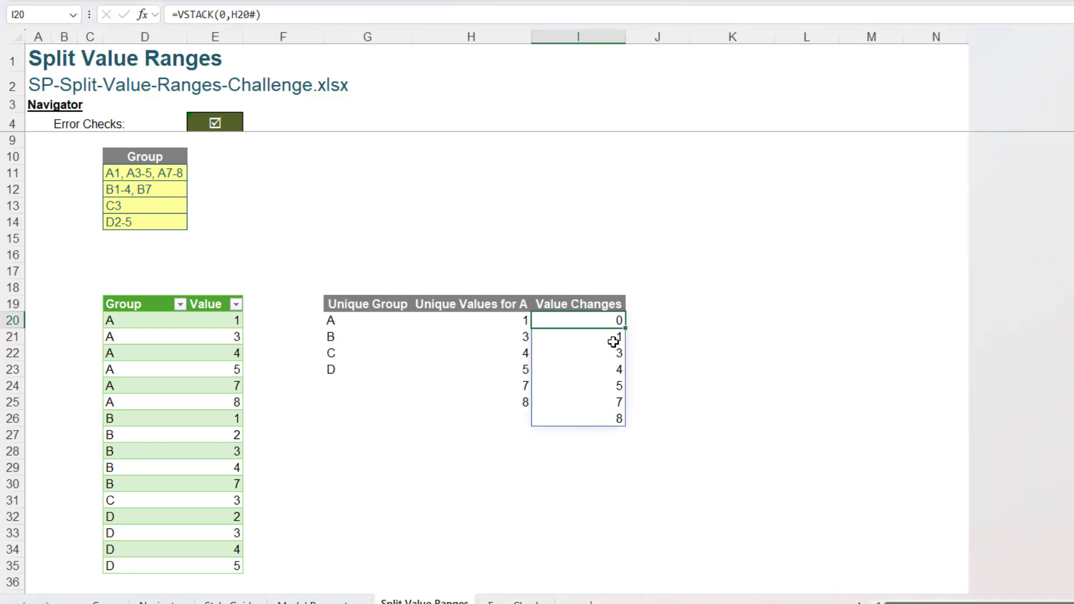
click(598, 416)
click(579, 319)
click(232, 13)
text(drop)
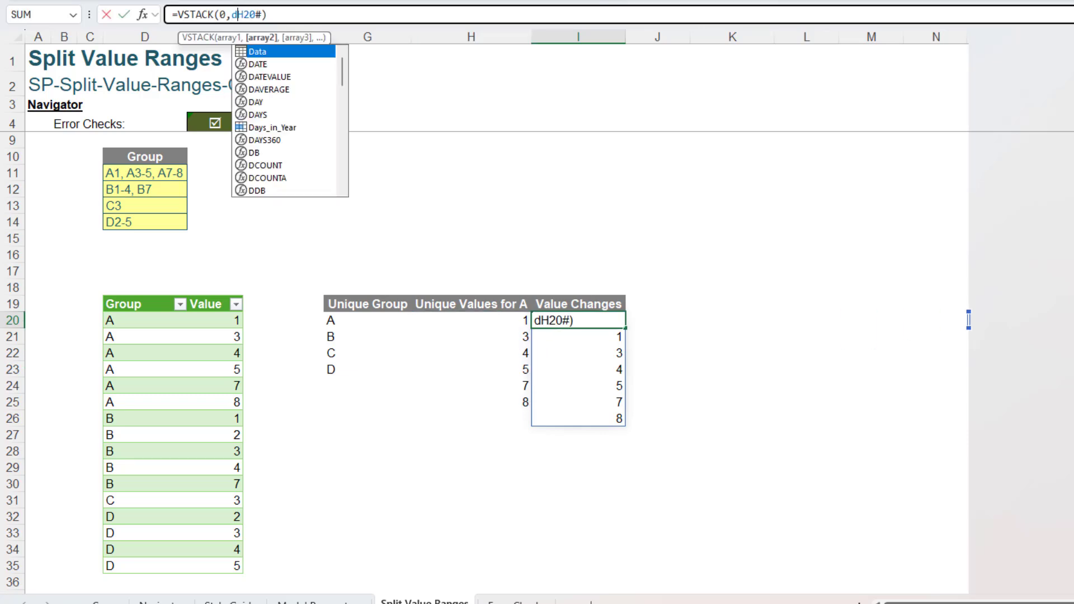
text((H20#)
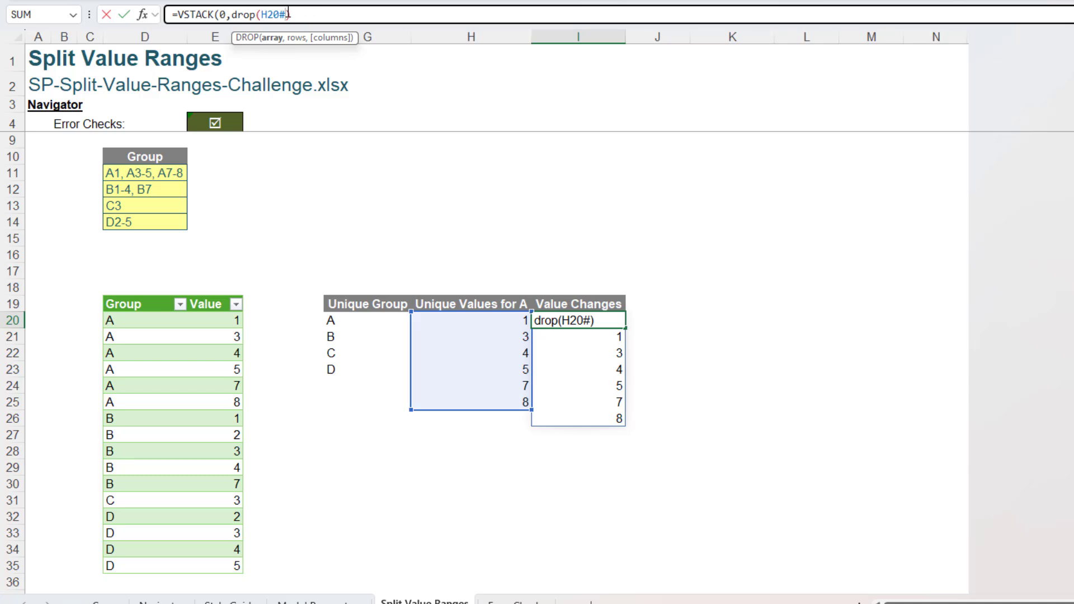
text(,-1))
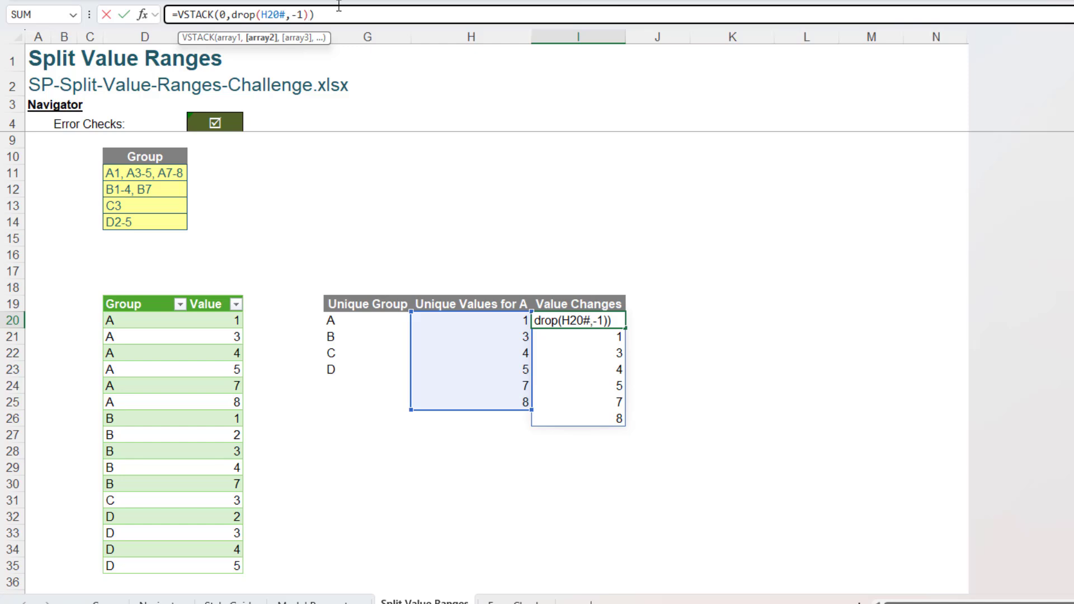
key(Return)
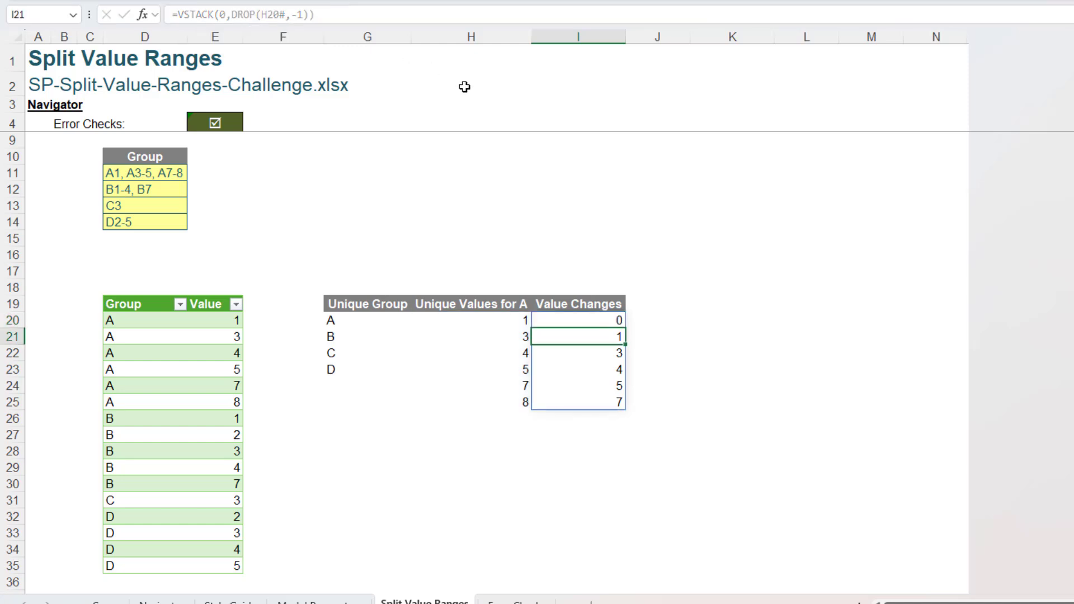
Subtract the stacked array from the unique values in I20, making the formula =H20#-VSTACK(0,DROP(H20#,-1)).
click(580, 318)
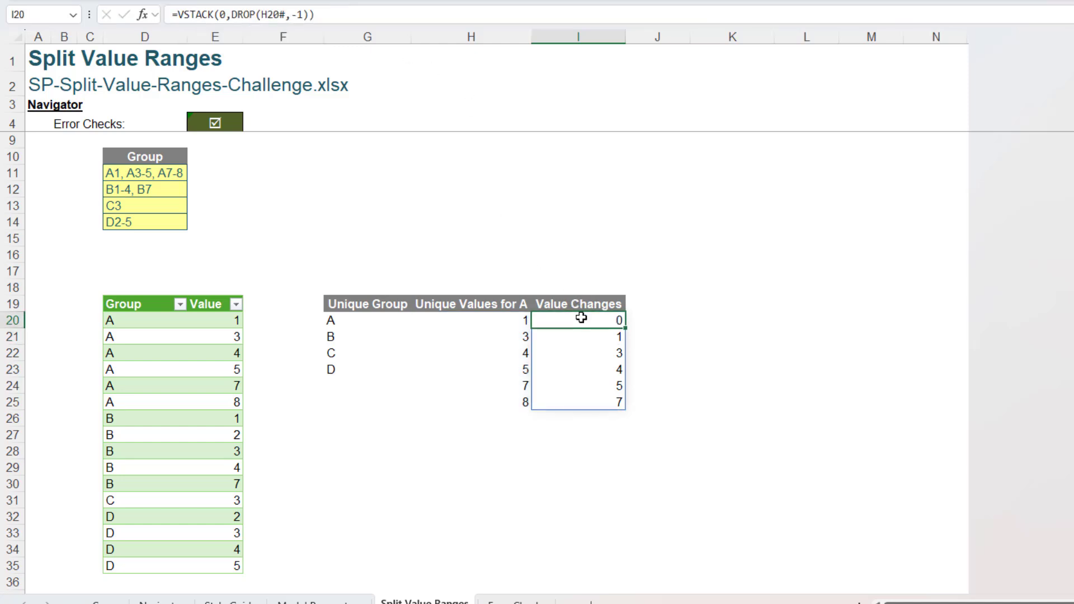
drag(599, 340, 608, 400)
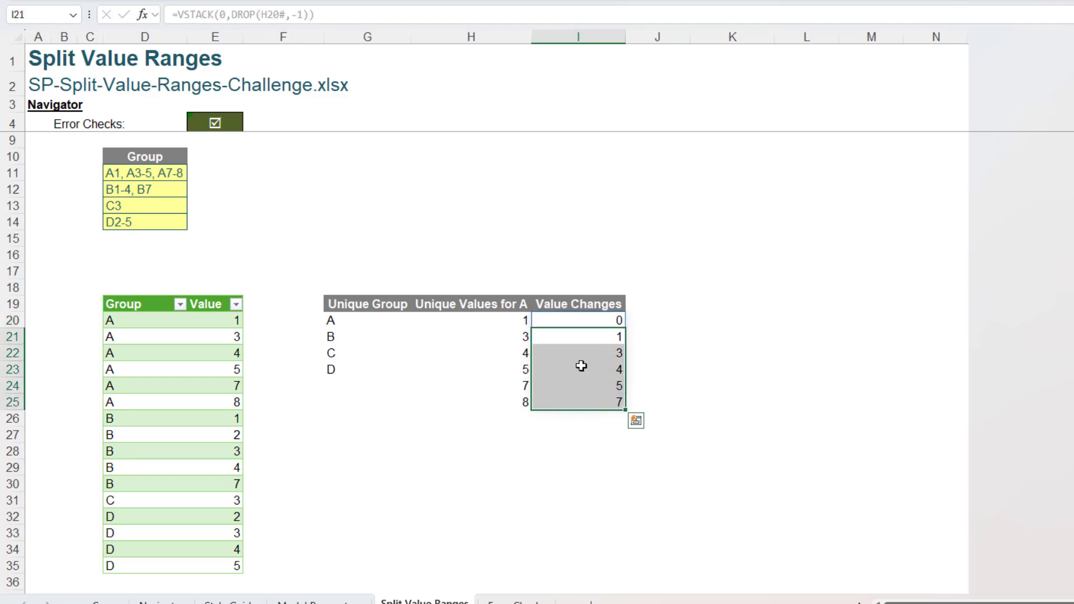
click(515, 320)
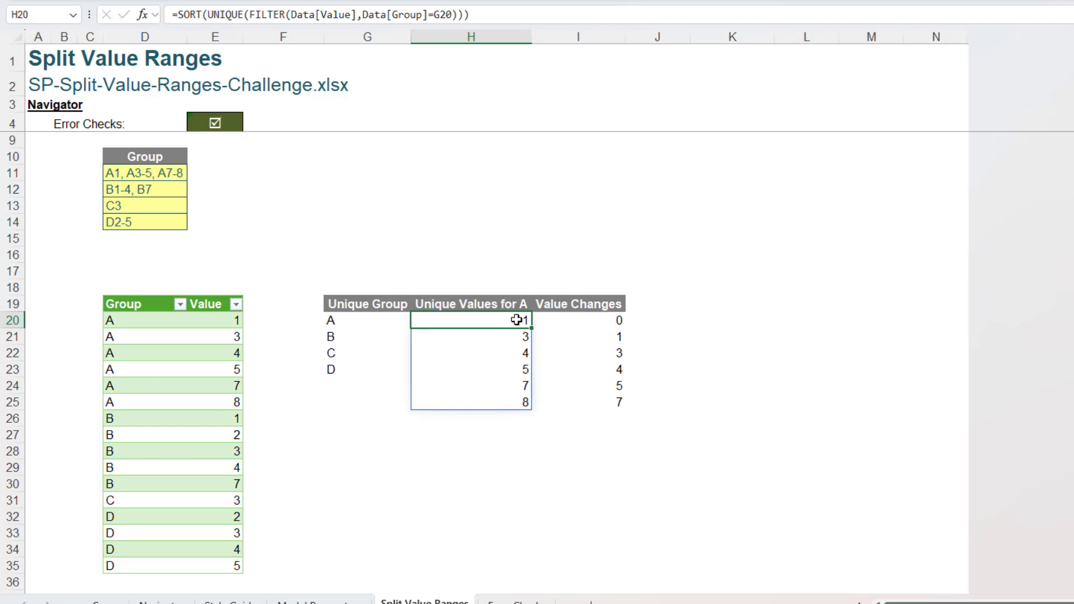
click(554, 320)
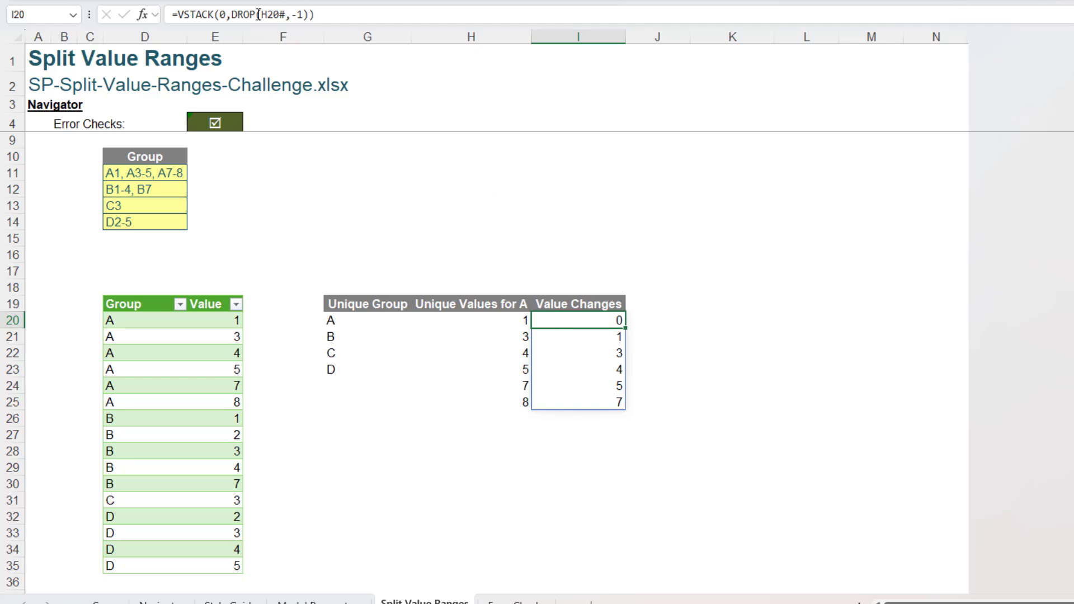
click(180, 16)
click(435, 320)
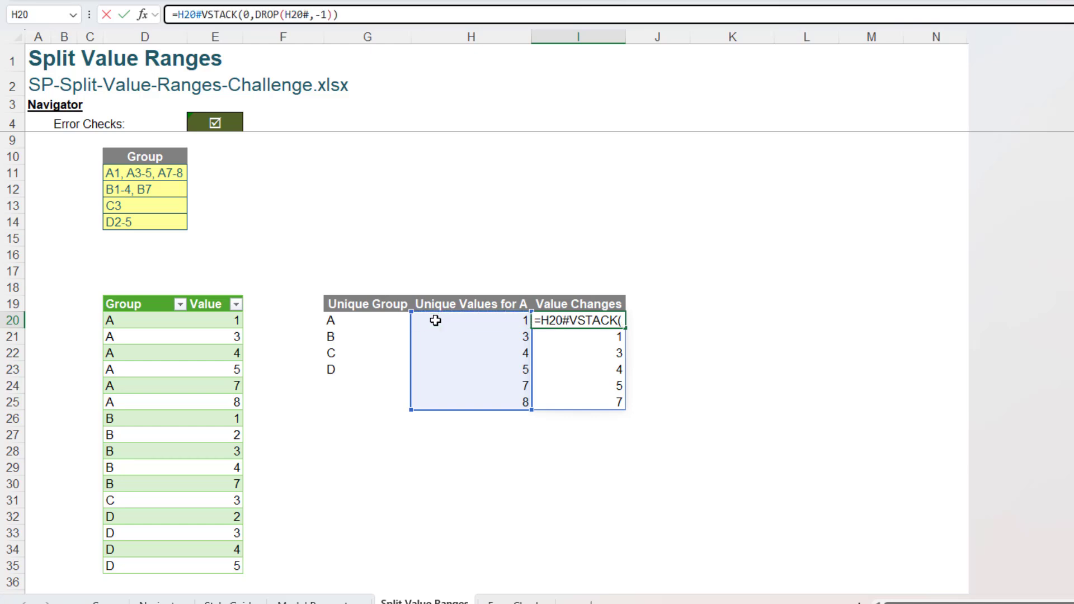
text(-)
key(Return)
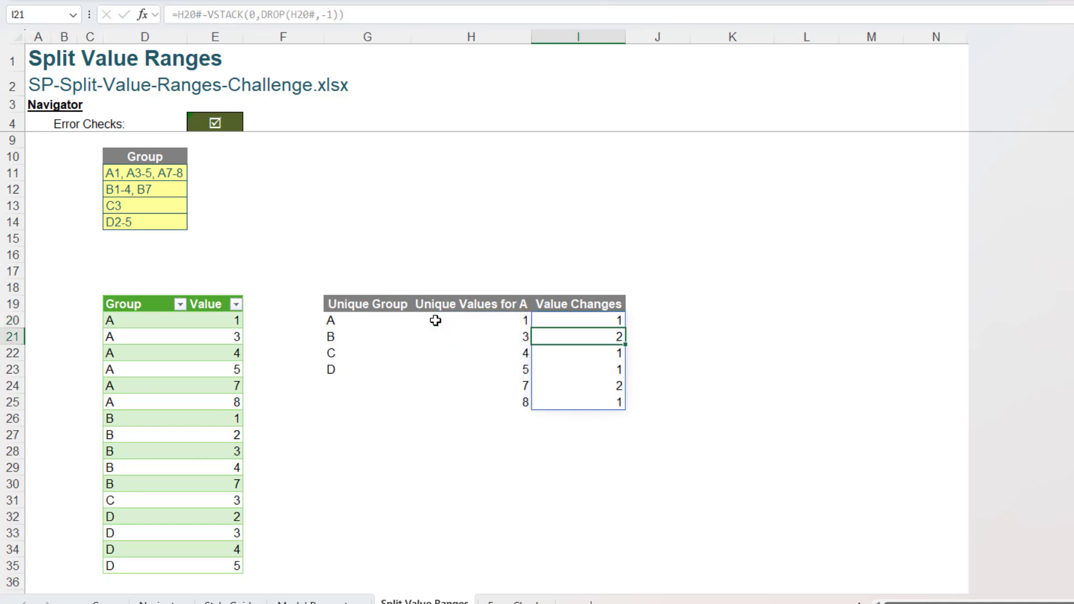
Examine the value changes in I20:I25 against the unique values in column H, looking for changes greater than 1.
click(615, 322)
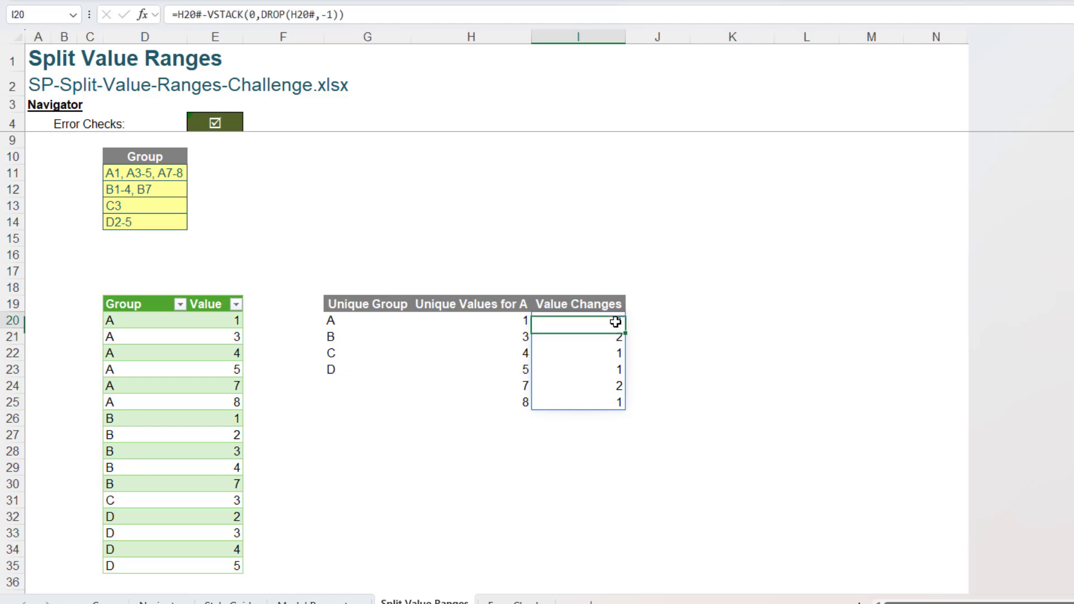
click(619, 343)
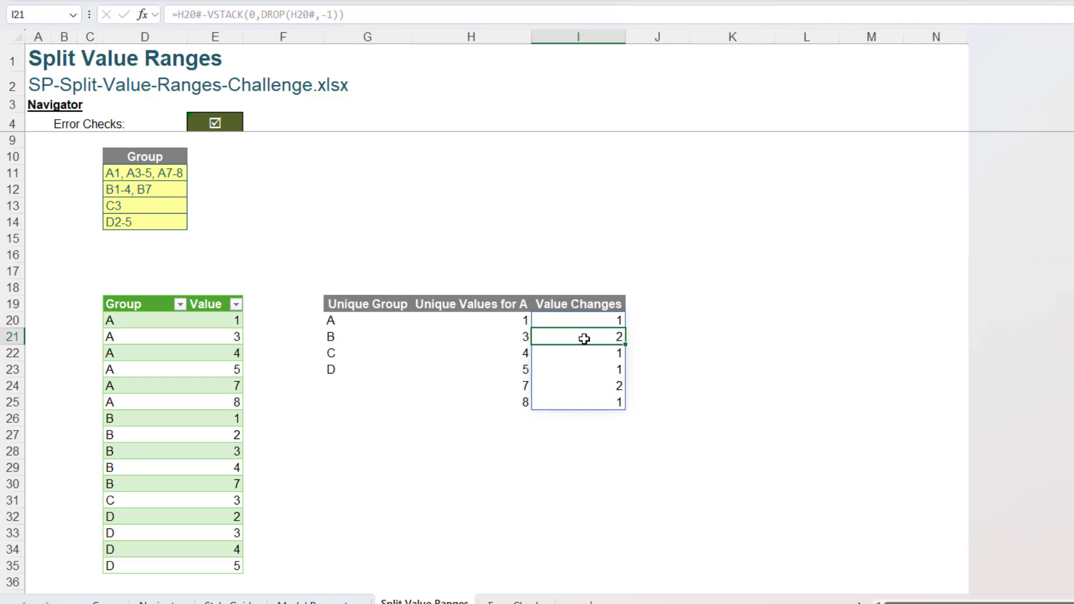
drag(584, 339, 592, 365)
click(601, 387)
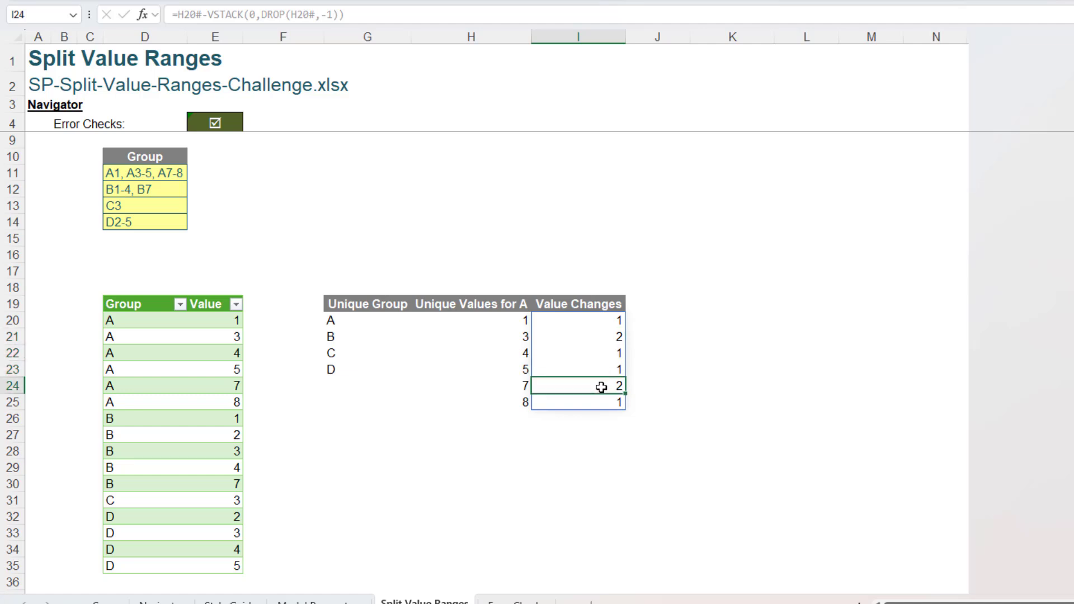
drag(523, 387, 523, 402)
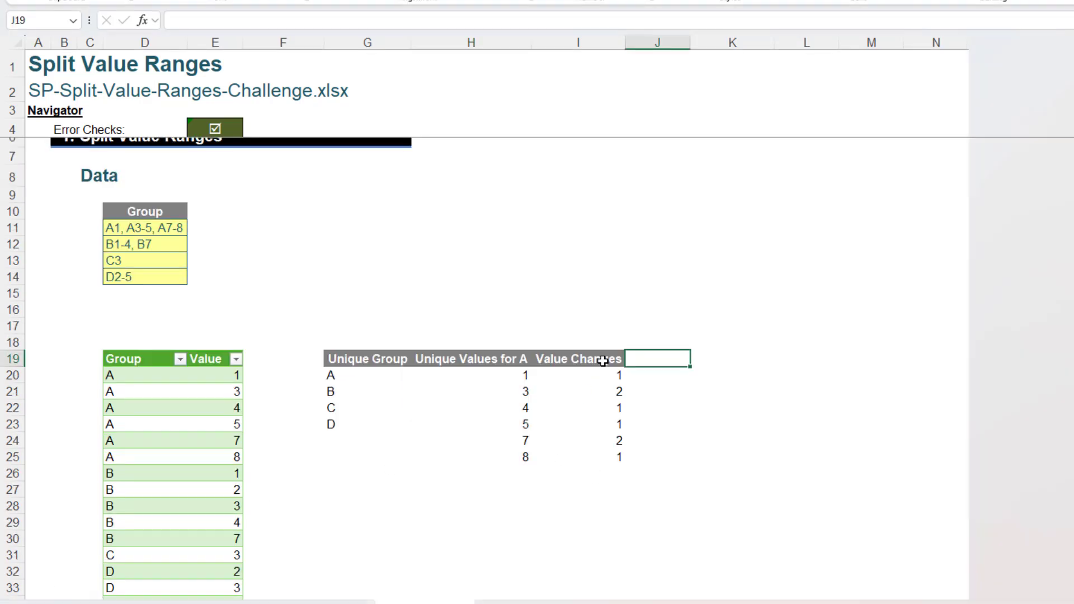
mouse_move(603, 359)
mouse_down()
mouse_move(609, 456)
mouse_move(607, 364)
mouse_up()
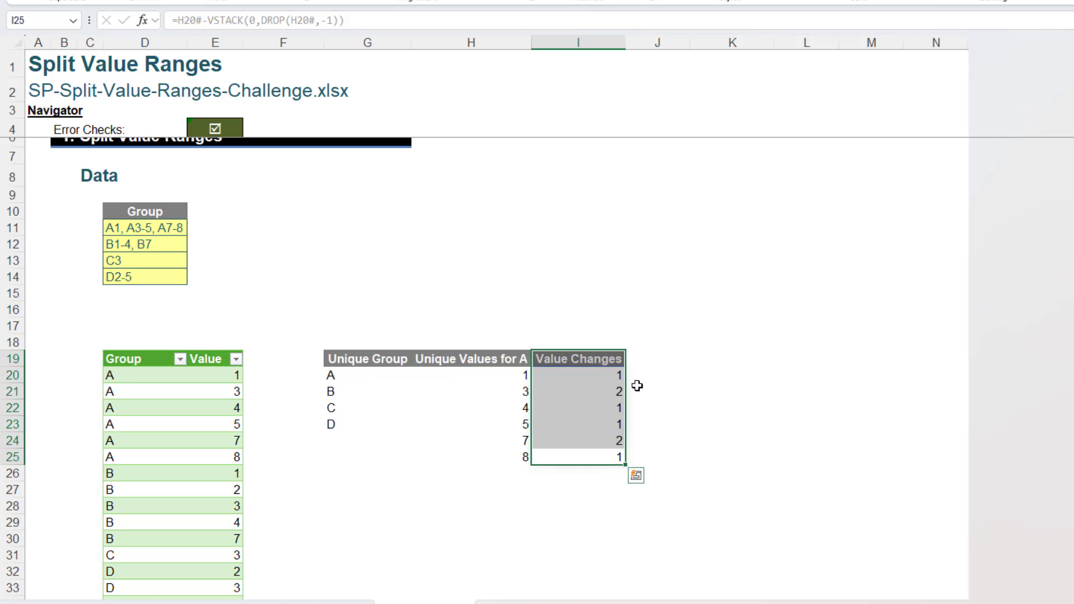
Enter the heading "Index" in cell J19 and format it like the neighbouring table headings.
click(650, 358)
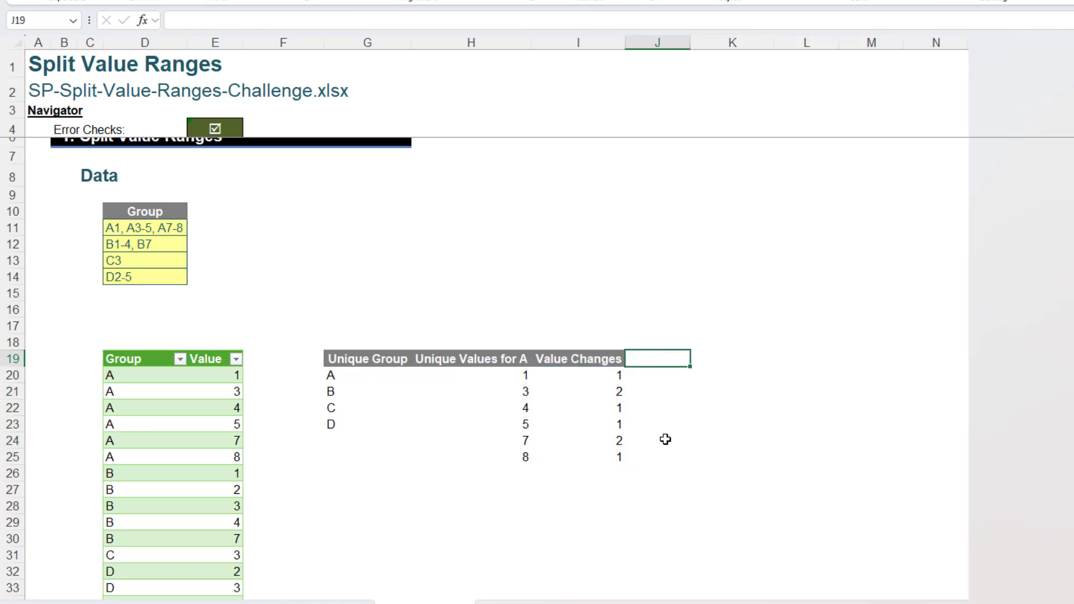
text(Index)
key(Return)
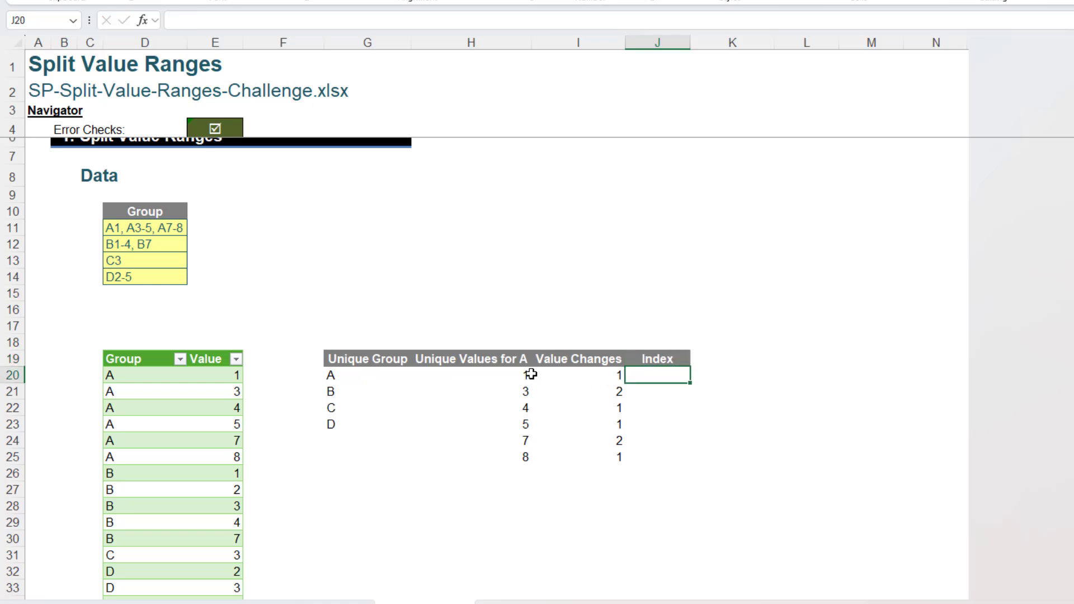
Enter the formula =SCAN(0,I20#>1,SUM) in J20 to index the consecutive runs from the value changes.
drag(527, 374, 523, 452)
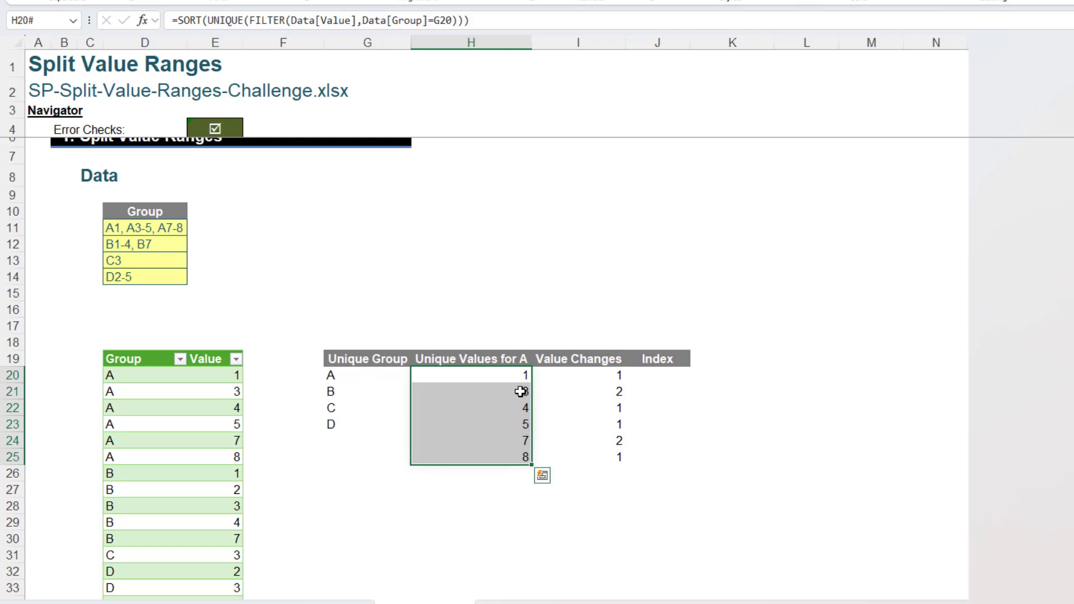
click(675, 386)
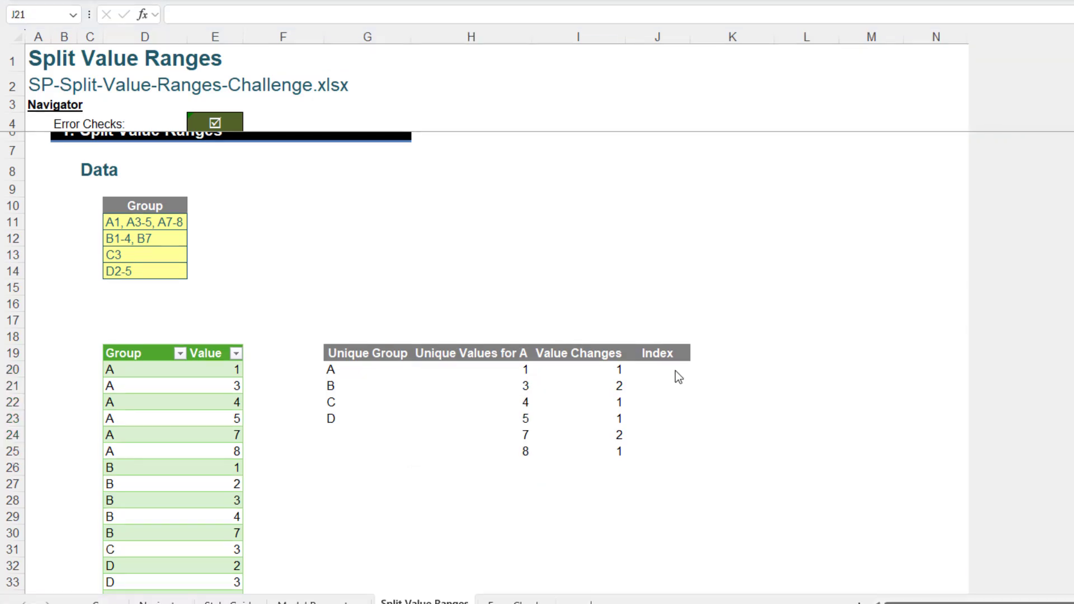
click(671, 369)
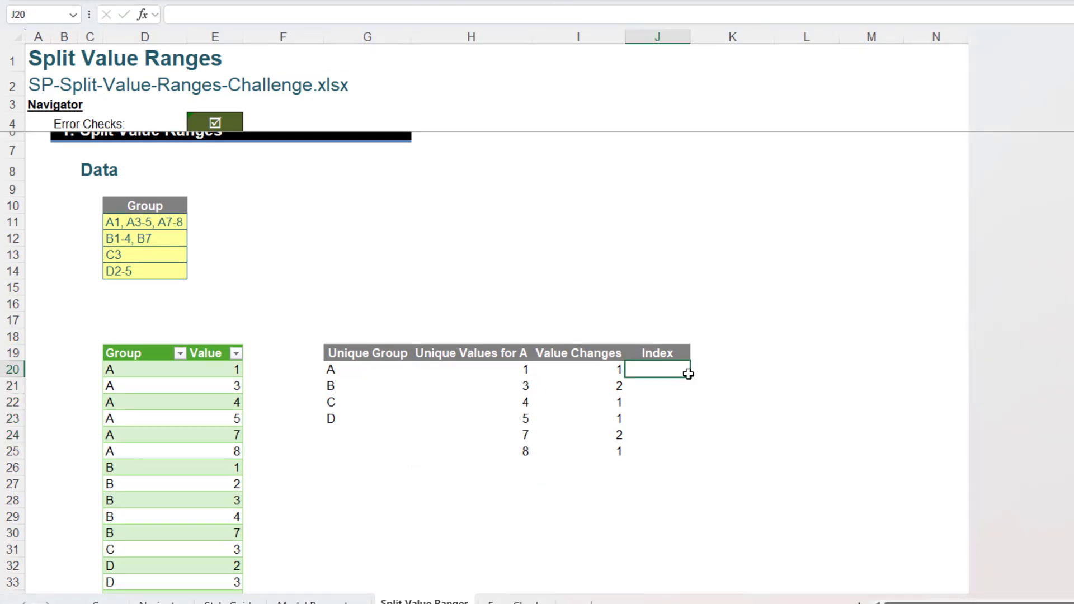
text(=scan()
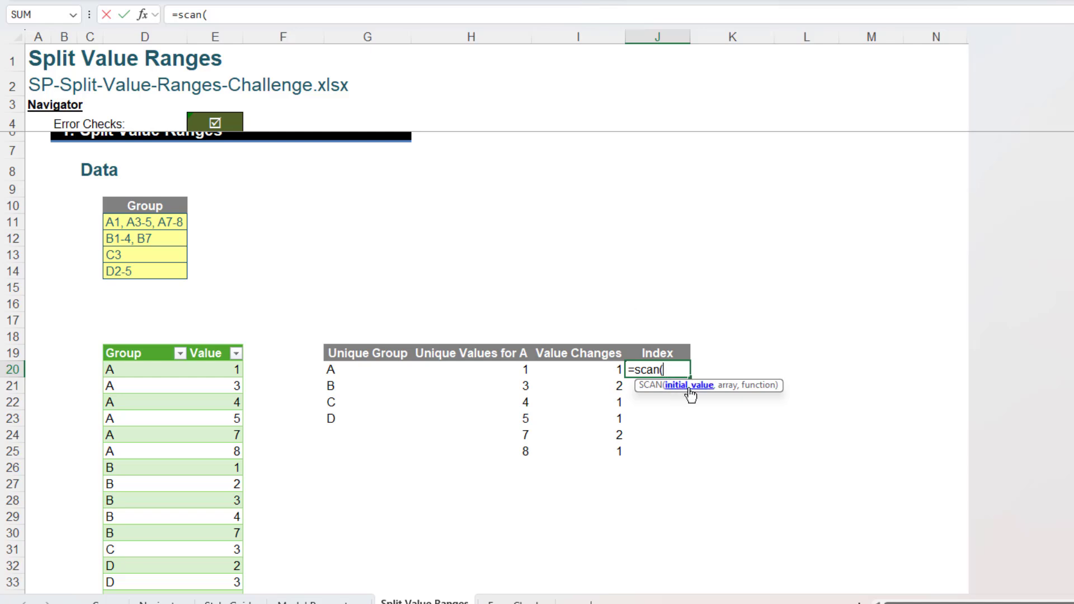
text(0)
text(,)
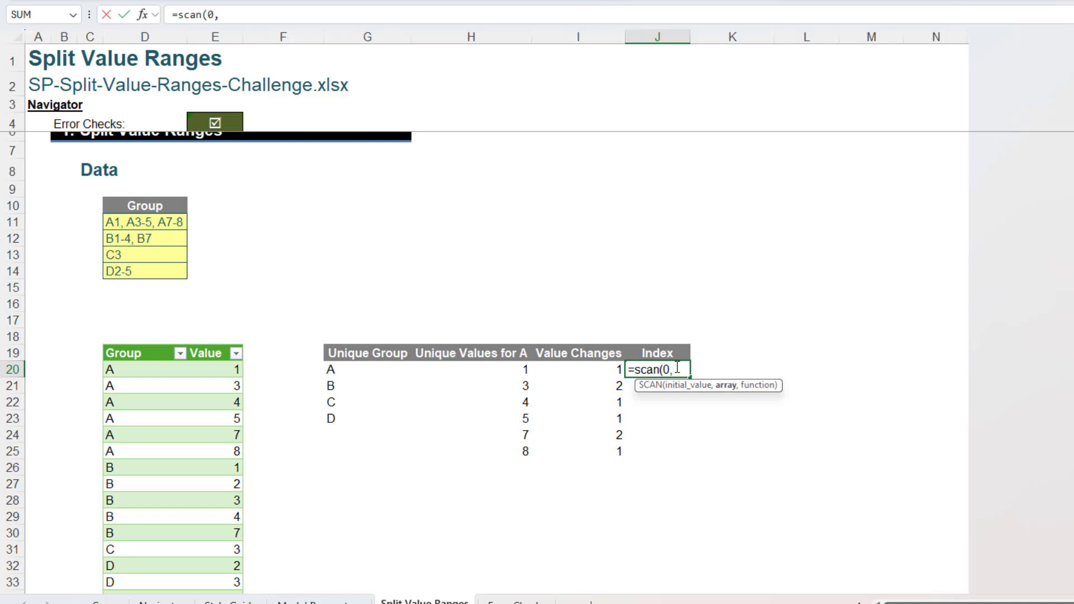
click(597, 368)
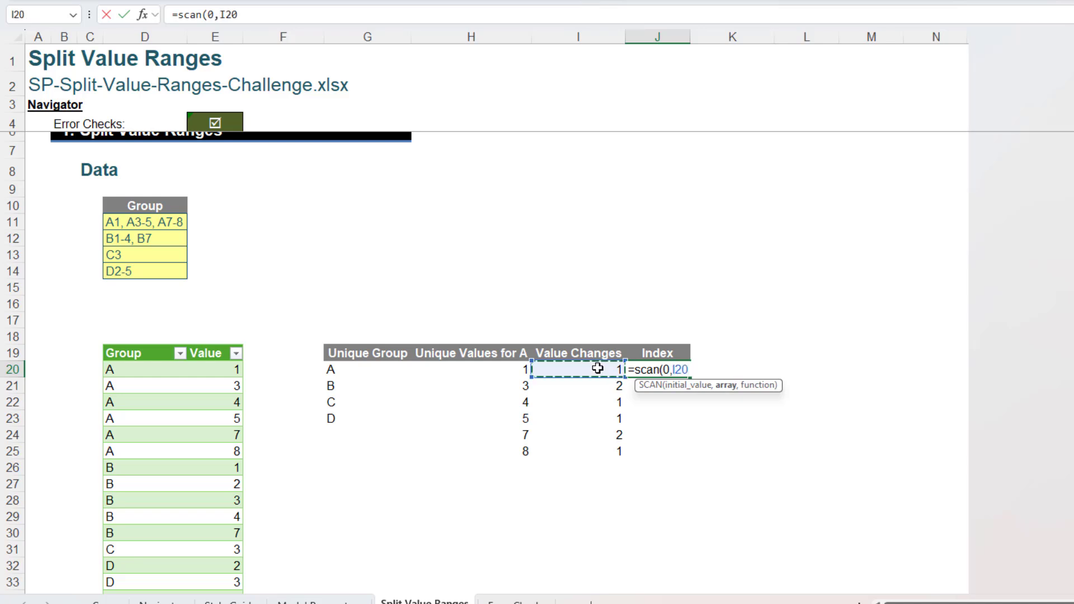
text($)
key(BackSpace)
text(#)
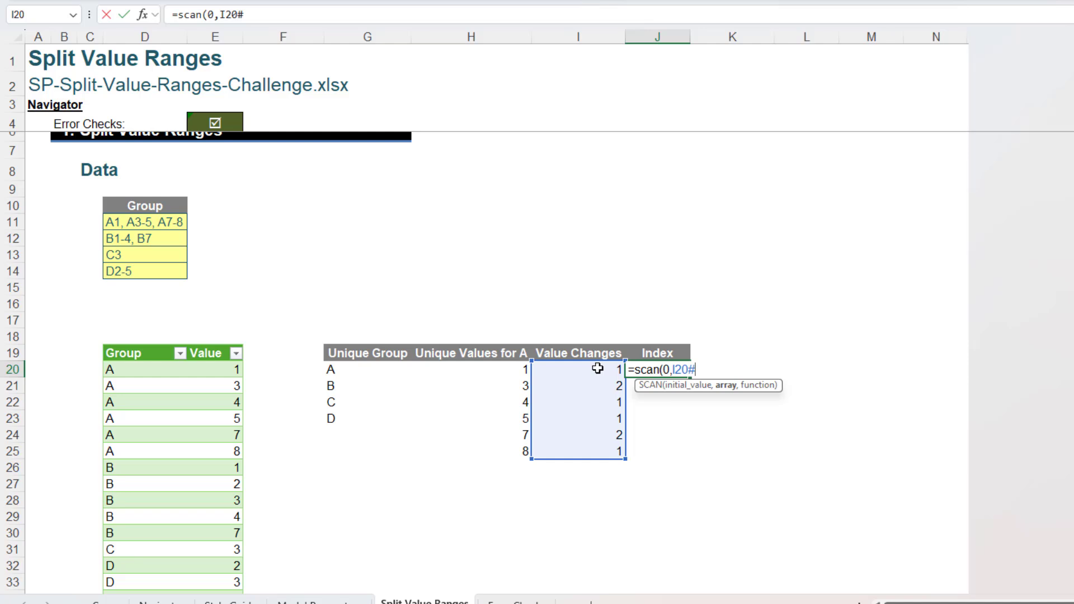
text(>1)
text(,su)
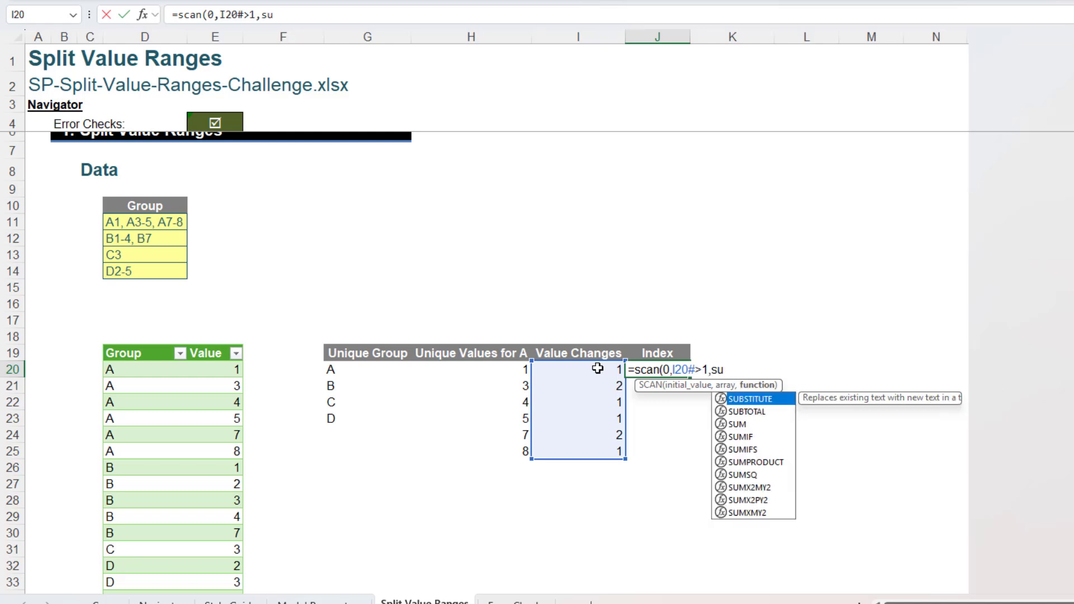
text(m))
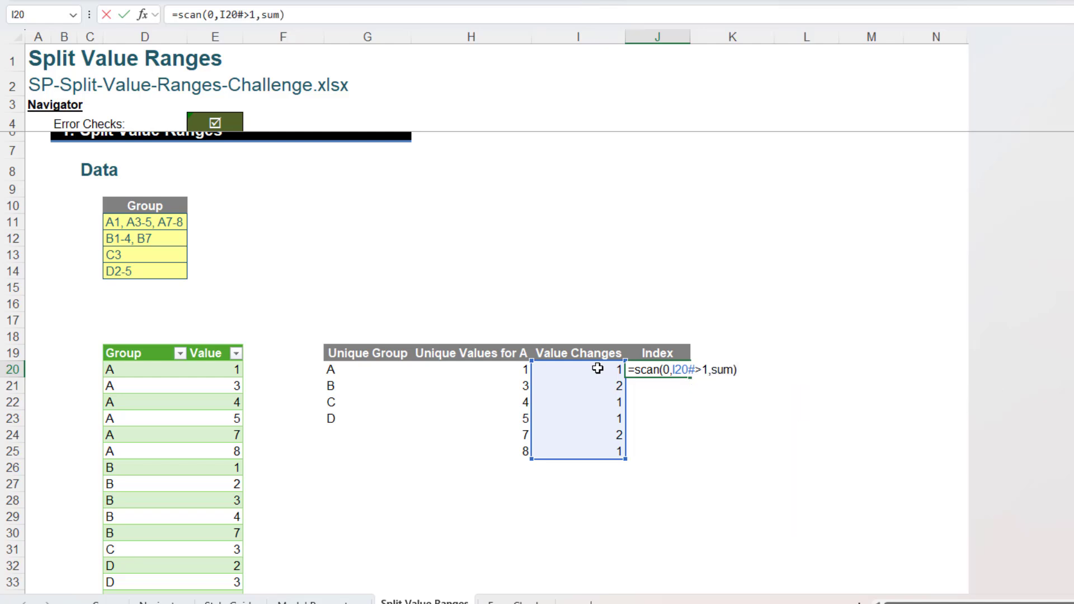
key(ctrl+Return)
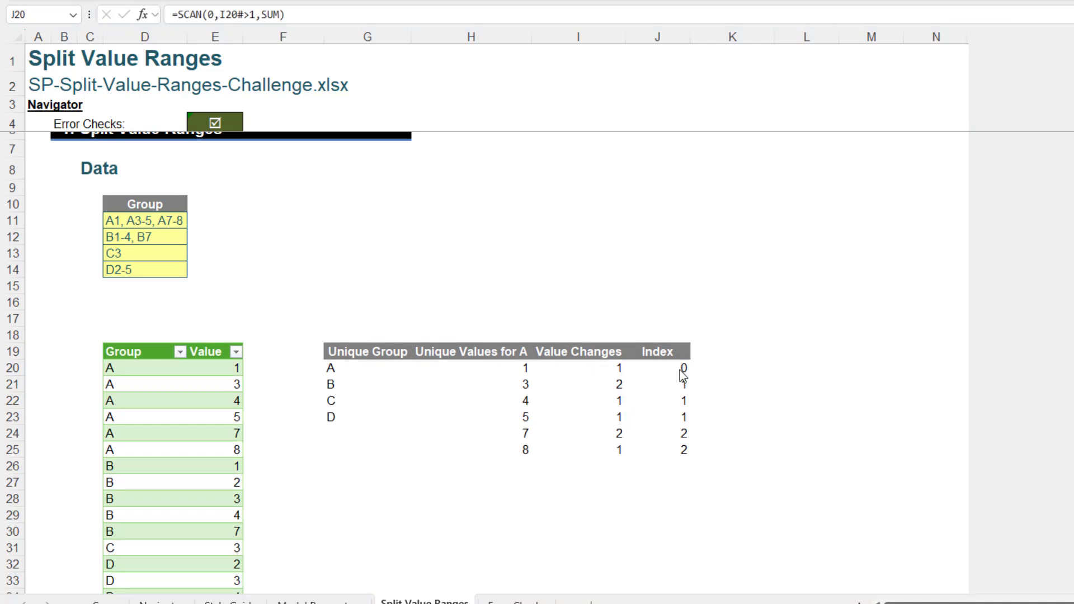
Examine the index numbers in J20:J25 against the unique values in column H, comparing each consecutive run with its index.
click(671, 367)
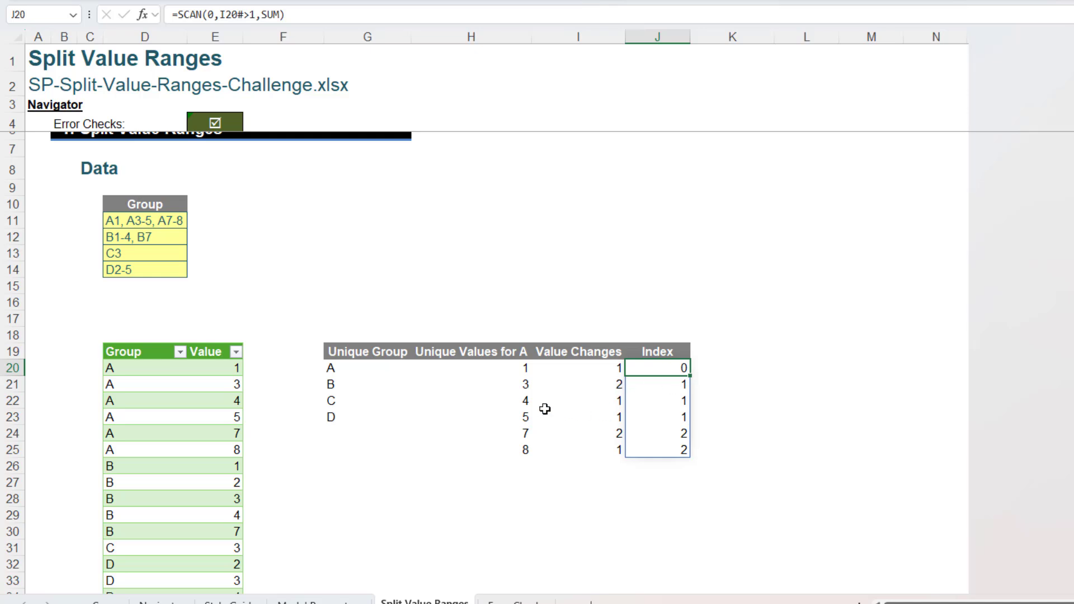
click(507, 386)
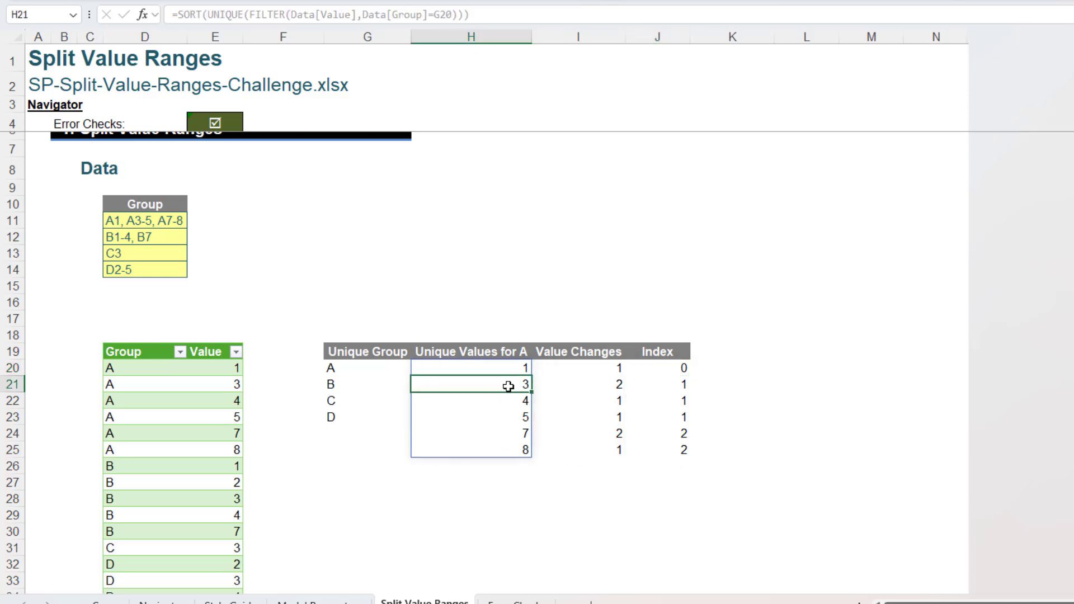
drag(508, 385, 515, 415)
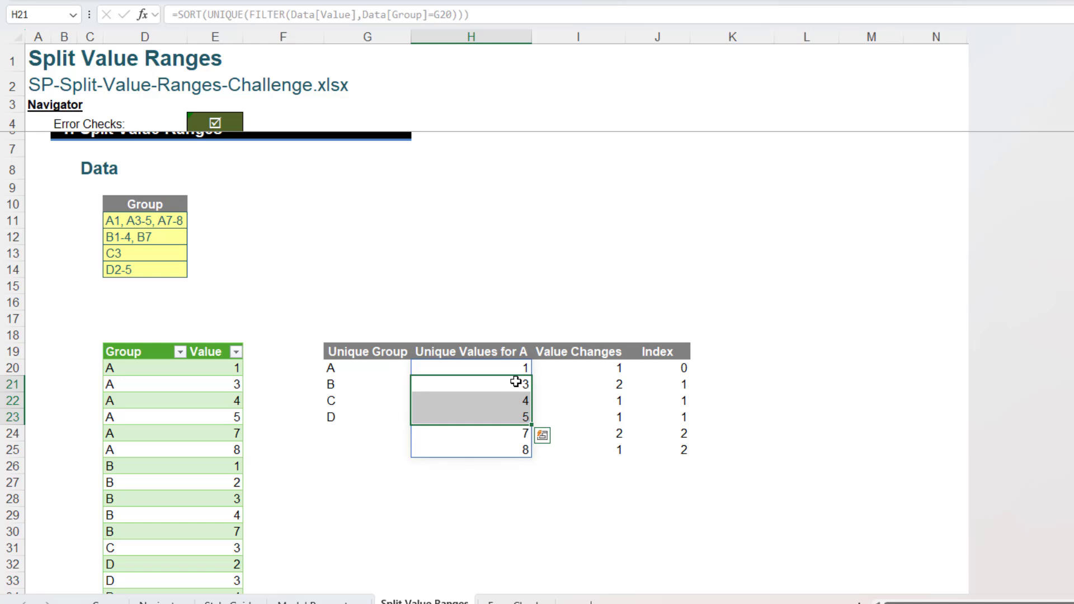
drag(683, 385, 680, 412)
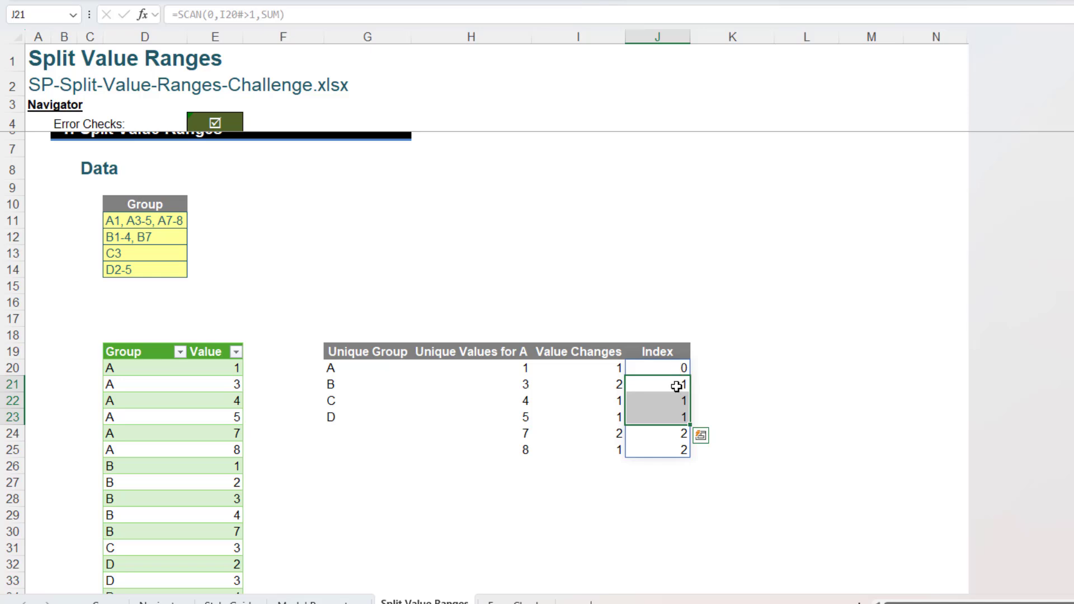
click(676, 386)
drag(676, 386, 677, 415)
drag(677, 414, 678, 413)
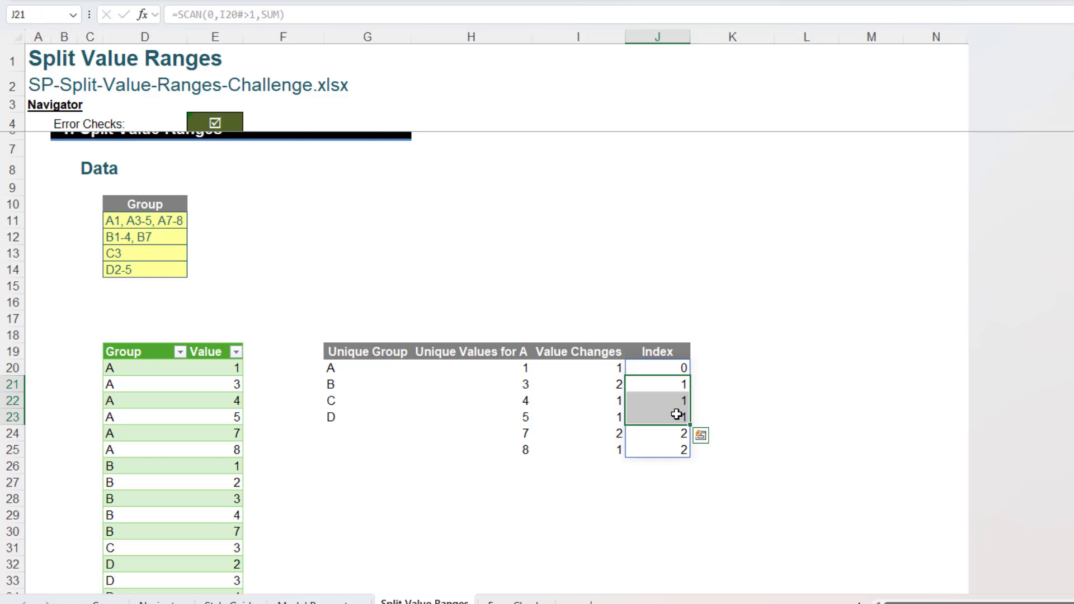
click(508, 438)
drag(508, 439, 507, 444)
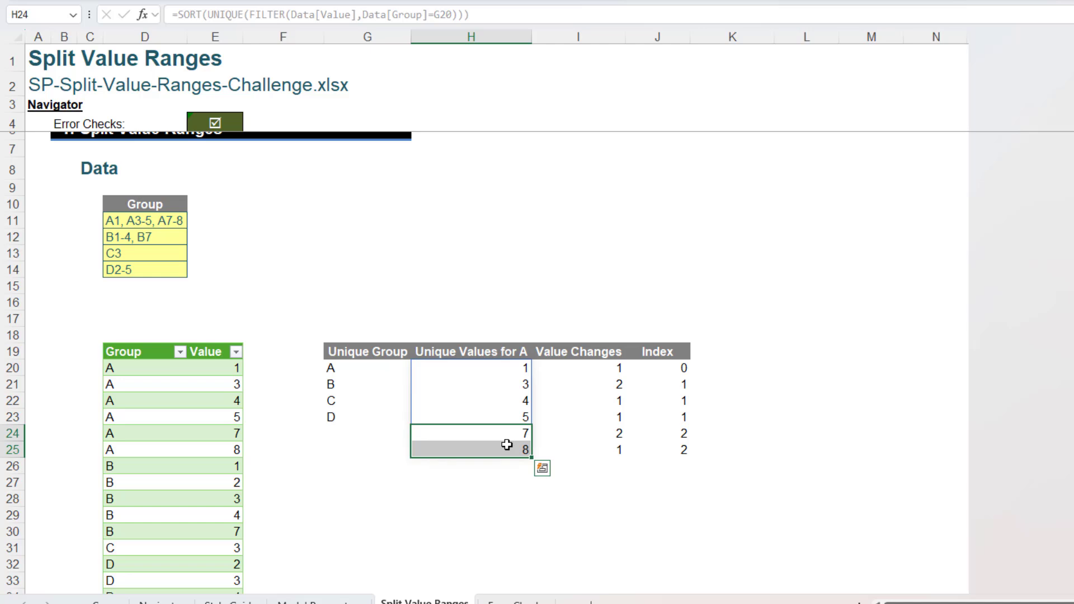
click(519, 418)
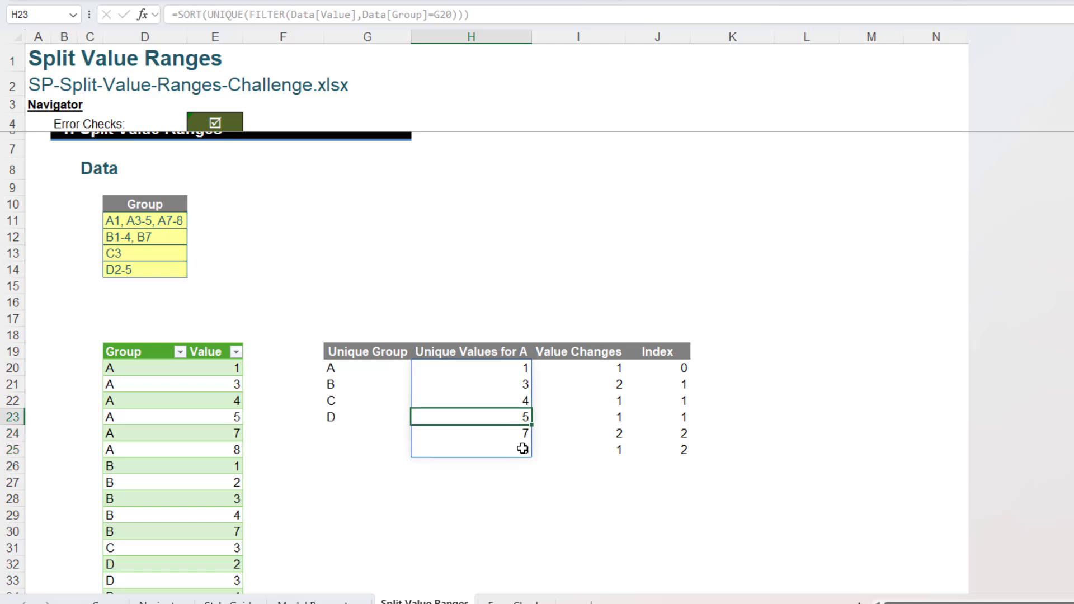
drag(518, 431, 519, 444)
drag(517, 451, 517, 450)
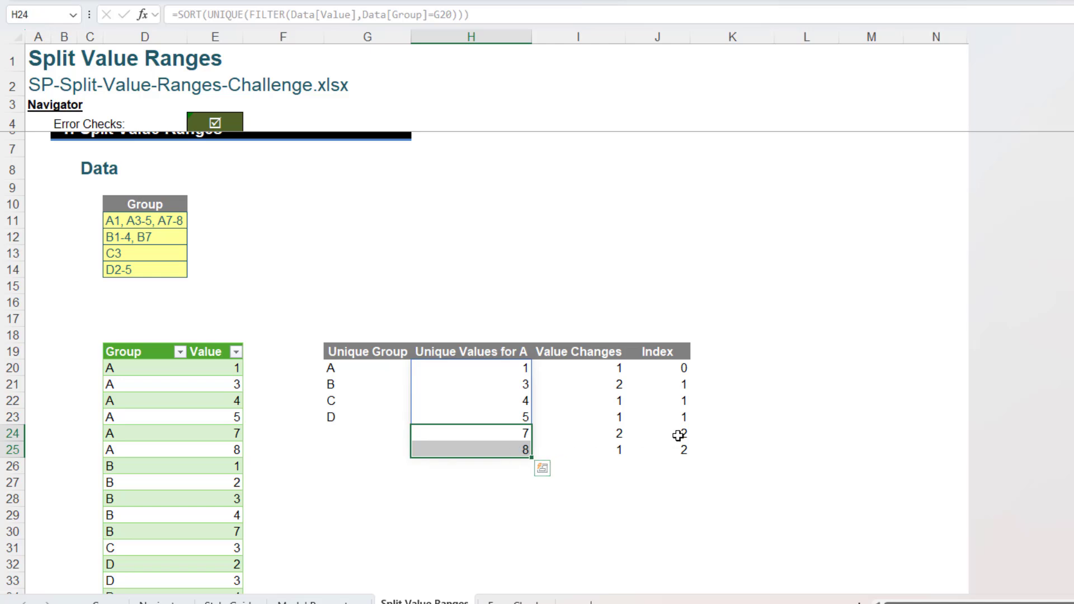
drag(678, 435, 683, 446)
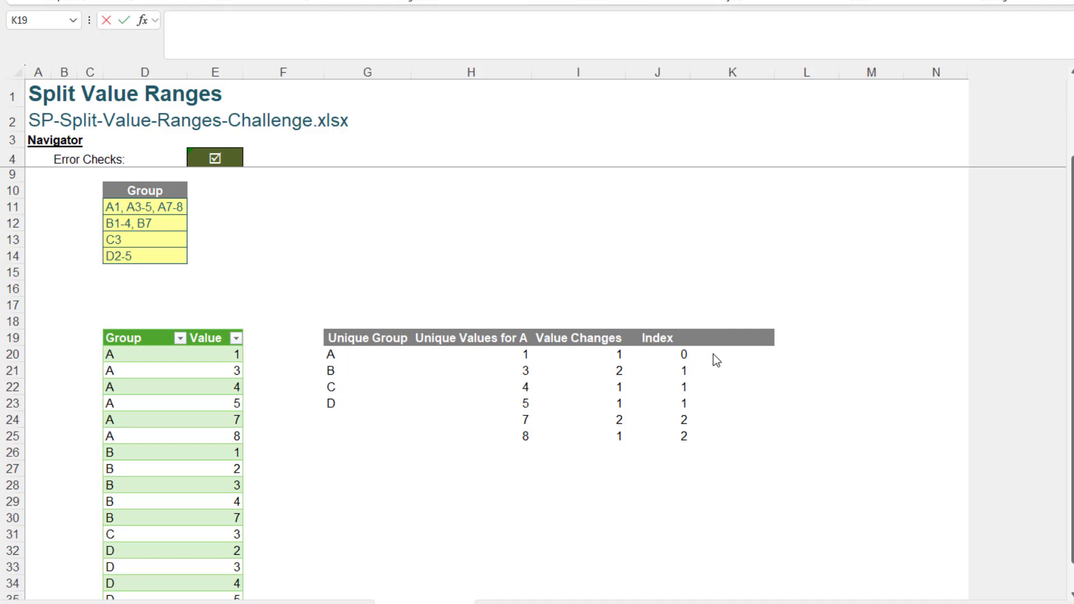
Enter the heading "Result" in cell K19.
click(733, 339)
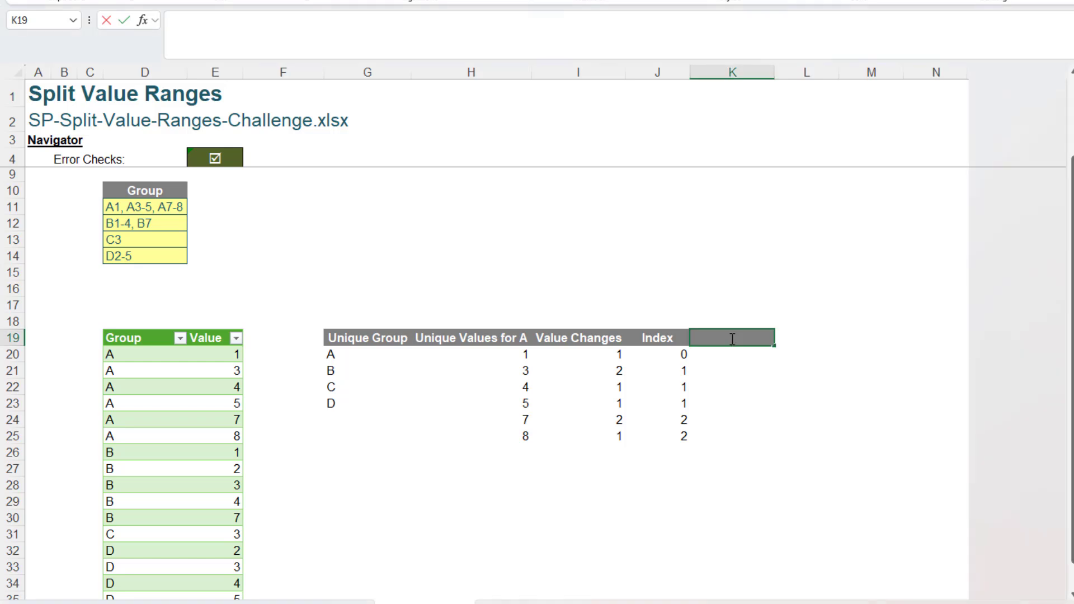
text(Result)
key(Return)
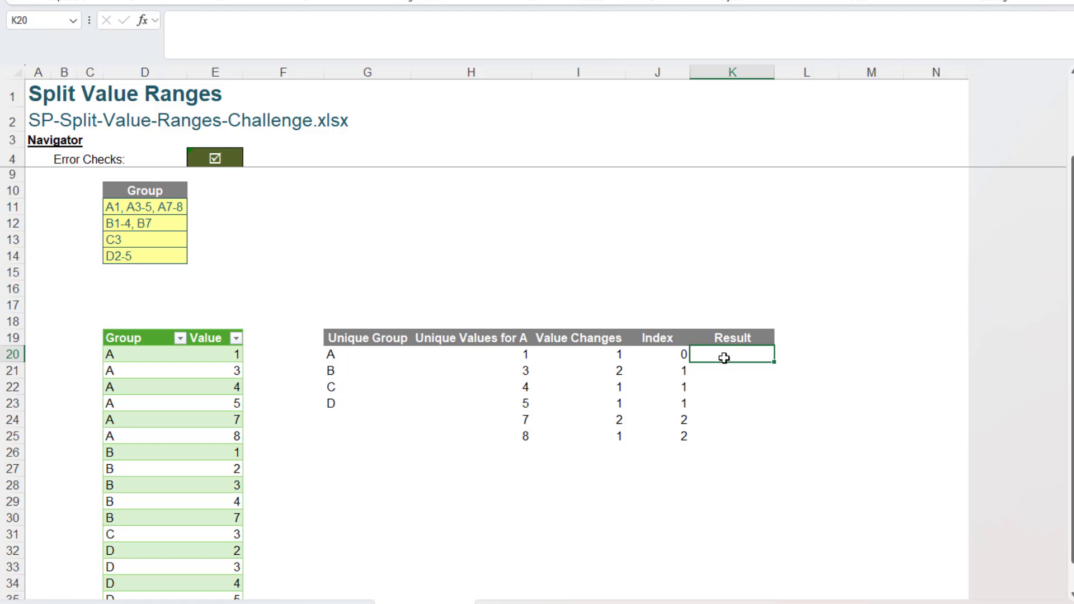
Start a GROUPBY formula in K20 and open the function's help article to read its syntax and row_fields argument.
text(=g)
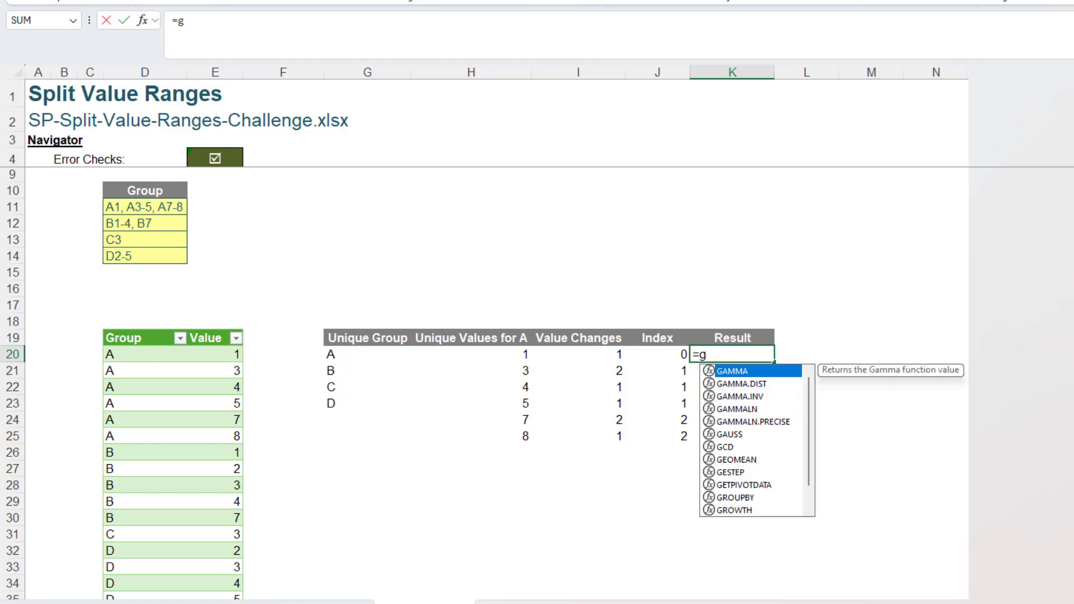
text(roupby)
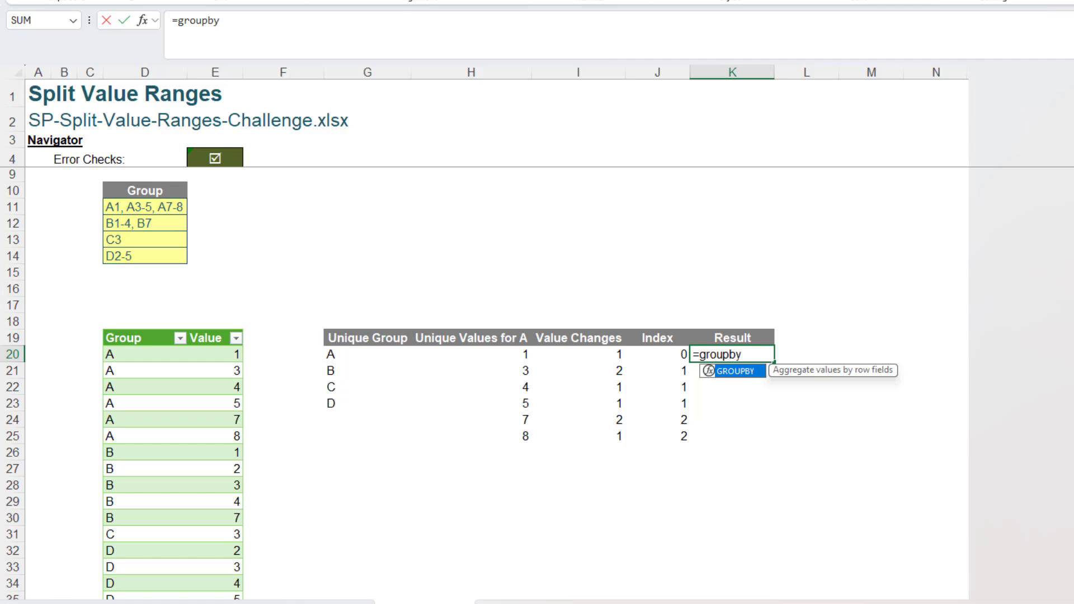
key(Tab)
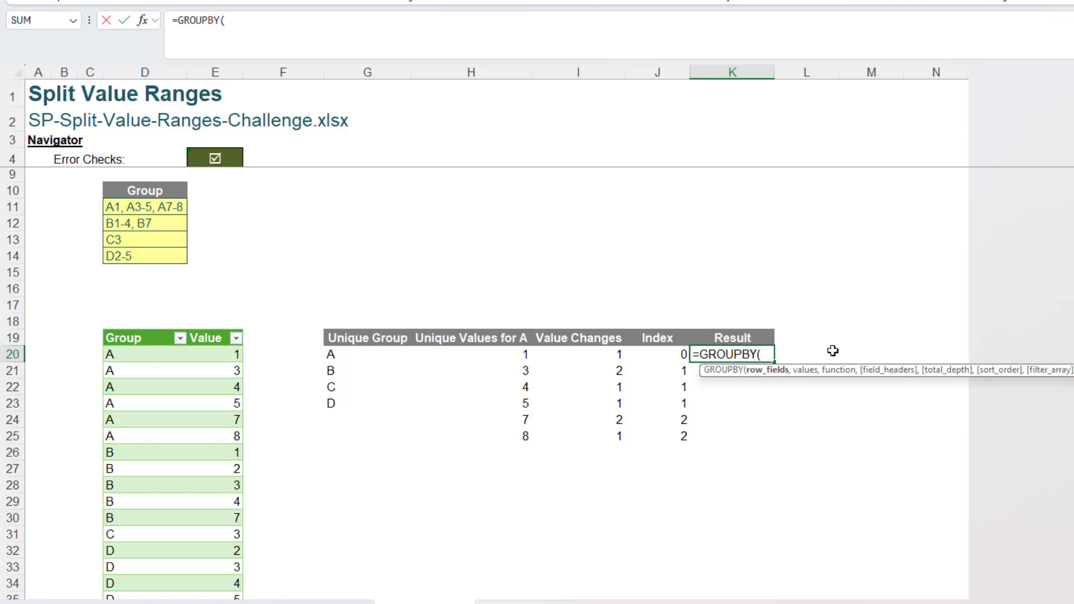
click(736, 375)
click(735, 372)
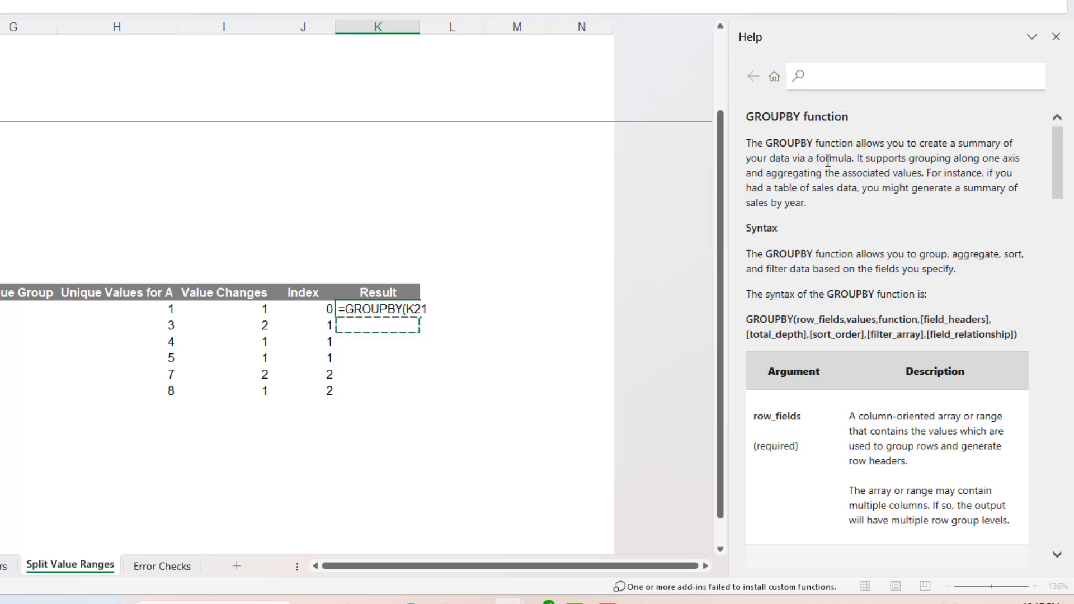
scroll(816, 252, down, 2)
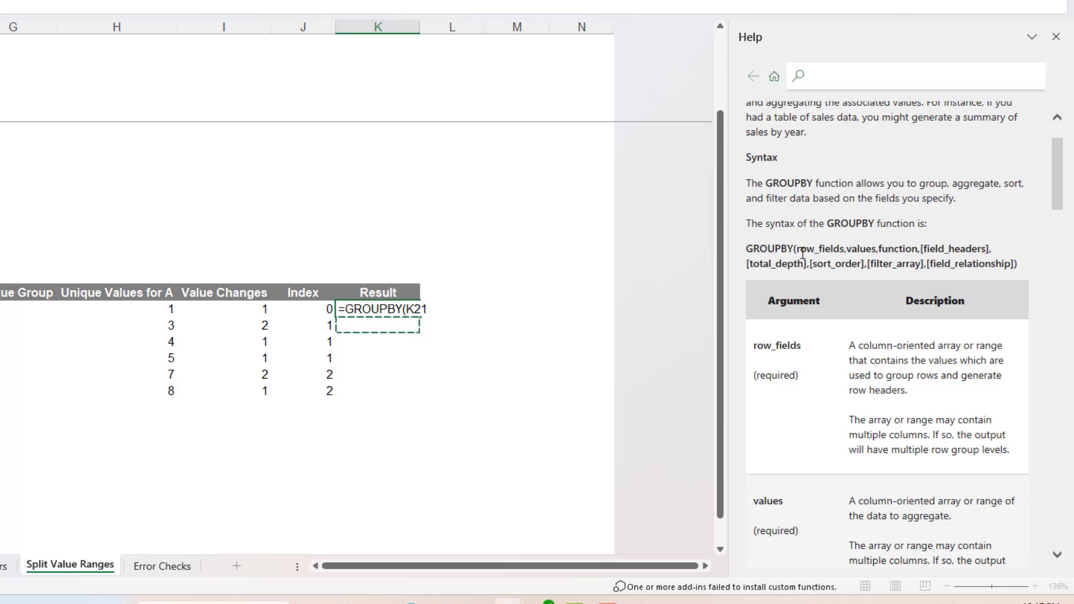
drag(797, 251, 839, 253)
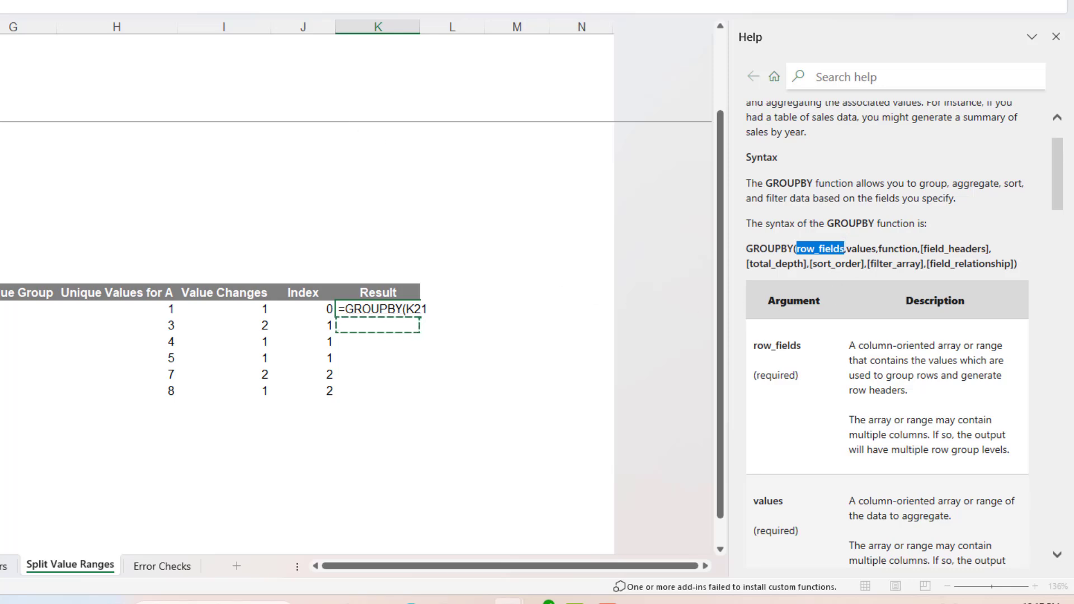
Set the GROUPBY formula's row_fields to the index spill range J20# and its values to the unique values H20#.
click(224, 2)
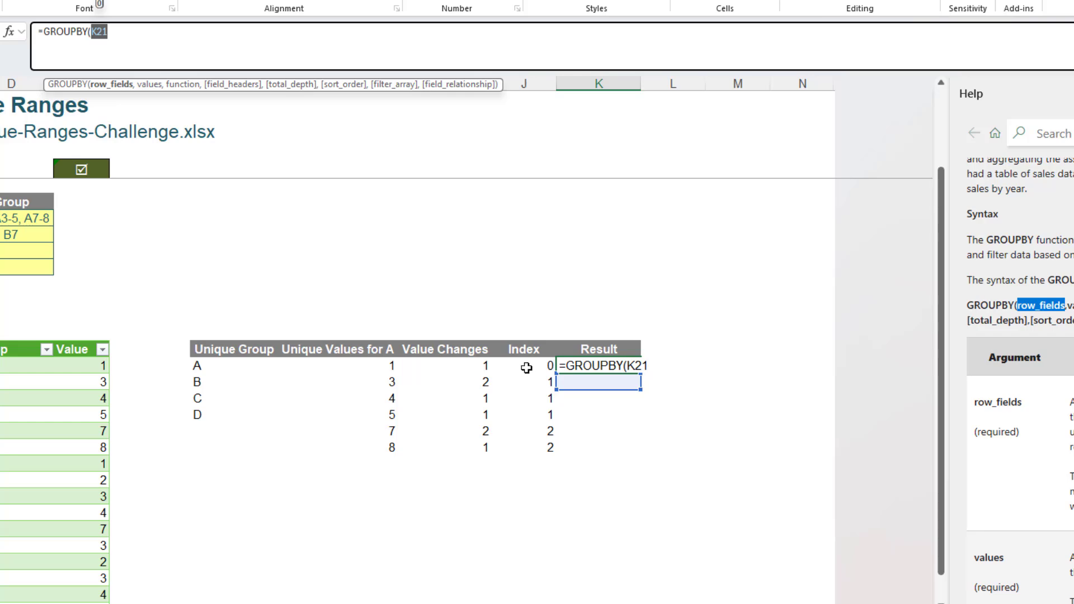
click(525, 366)
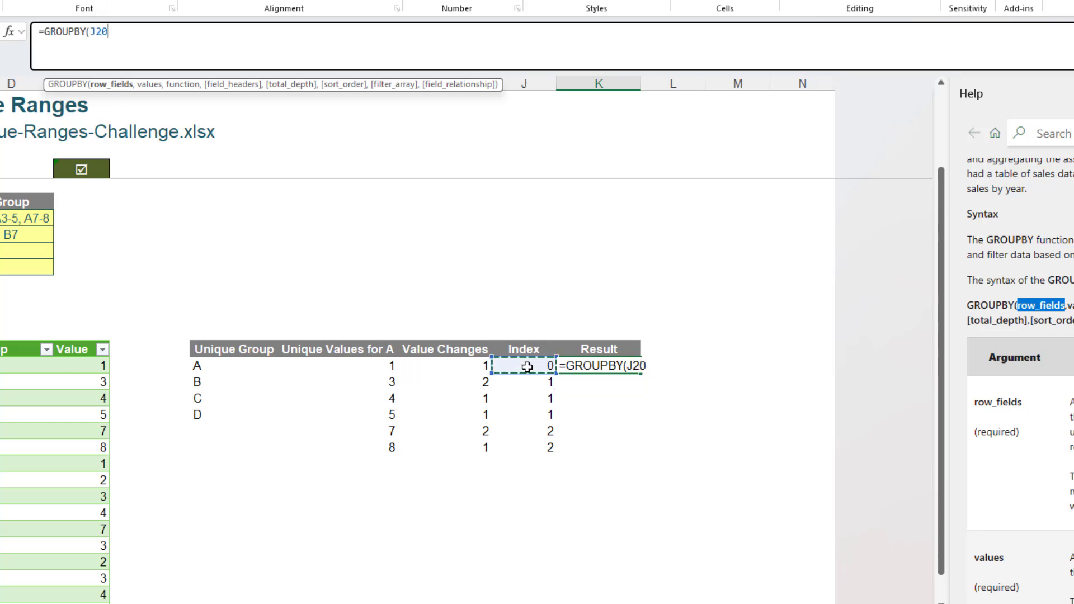
text(#)
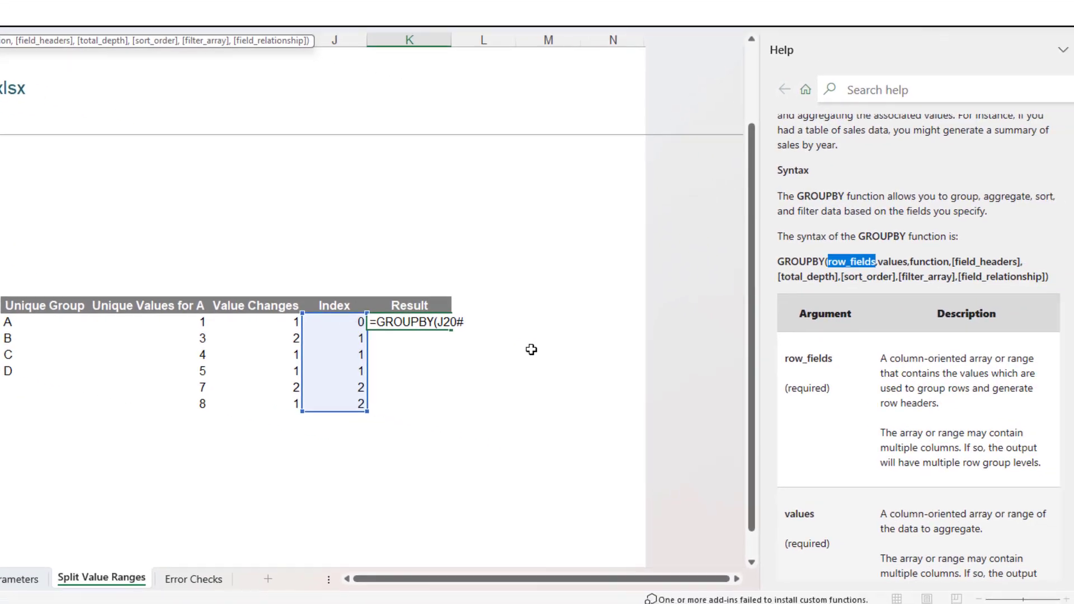
scroll(945, 386, down, 2)
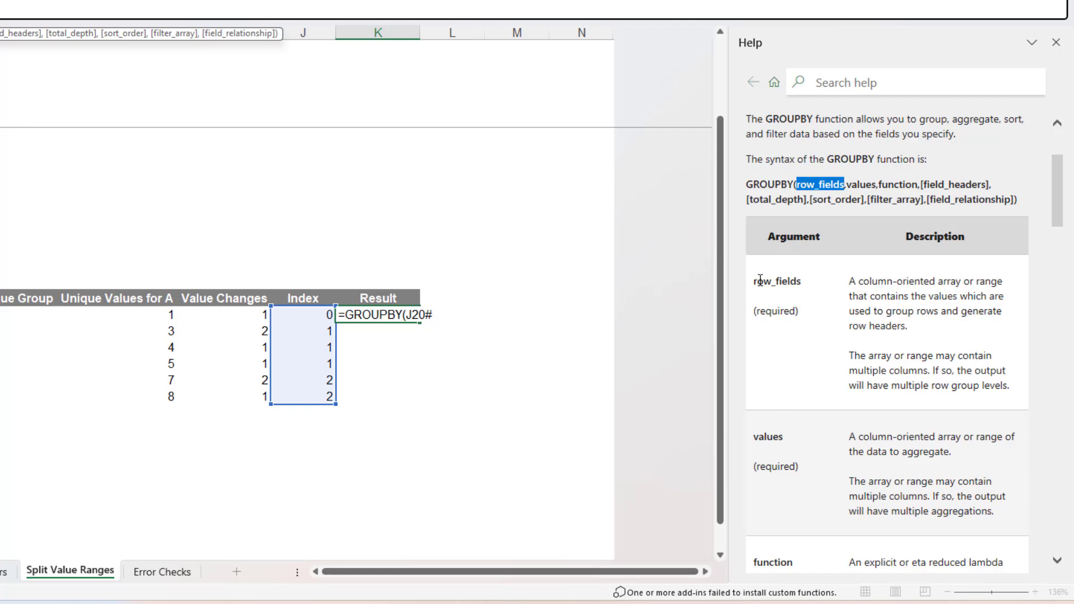
text(,)
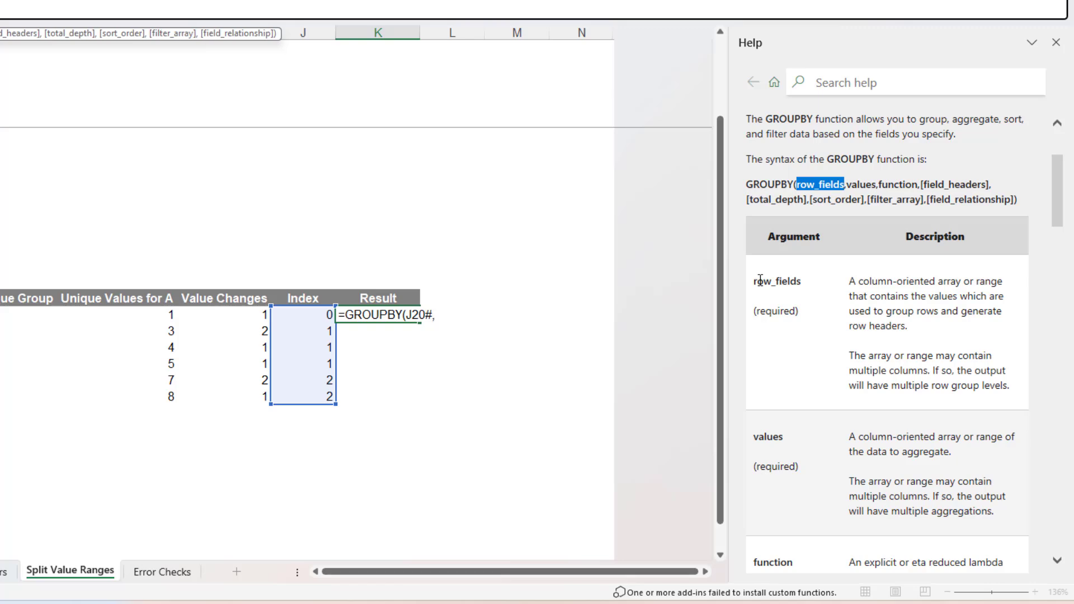
click(156, 316)
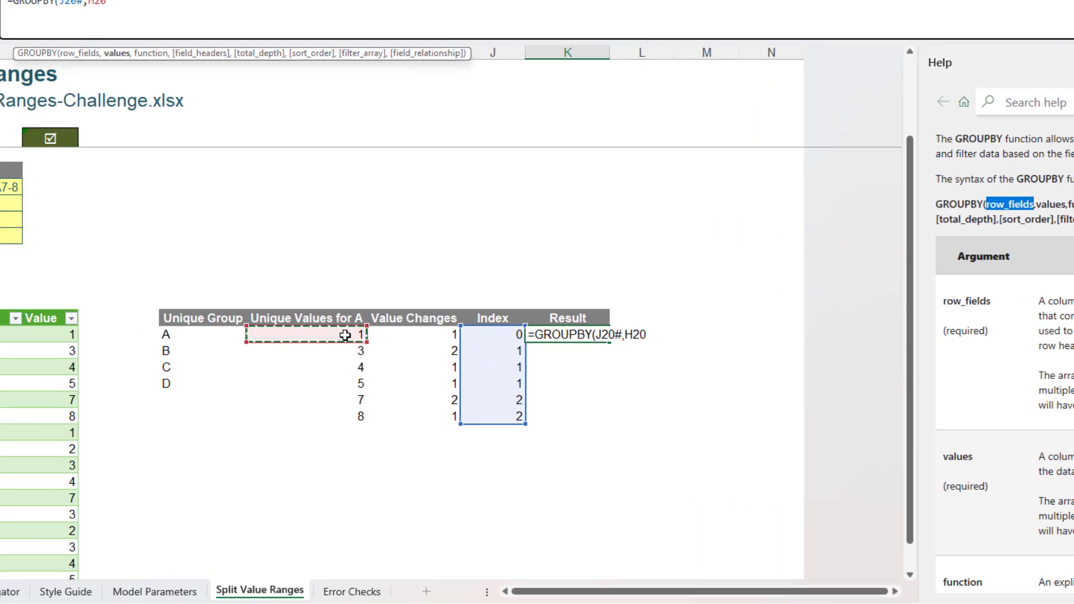
text(#)
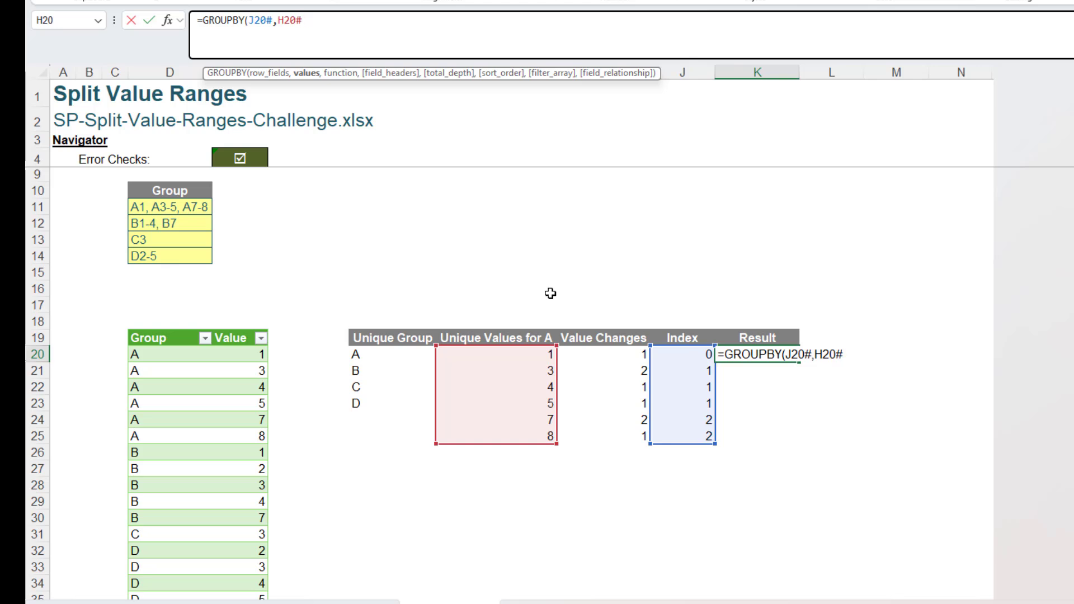
text(,)
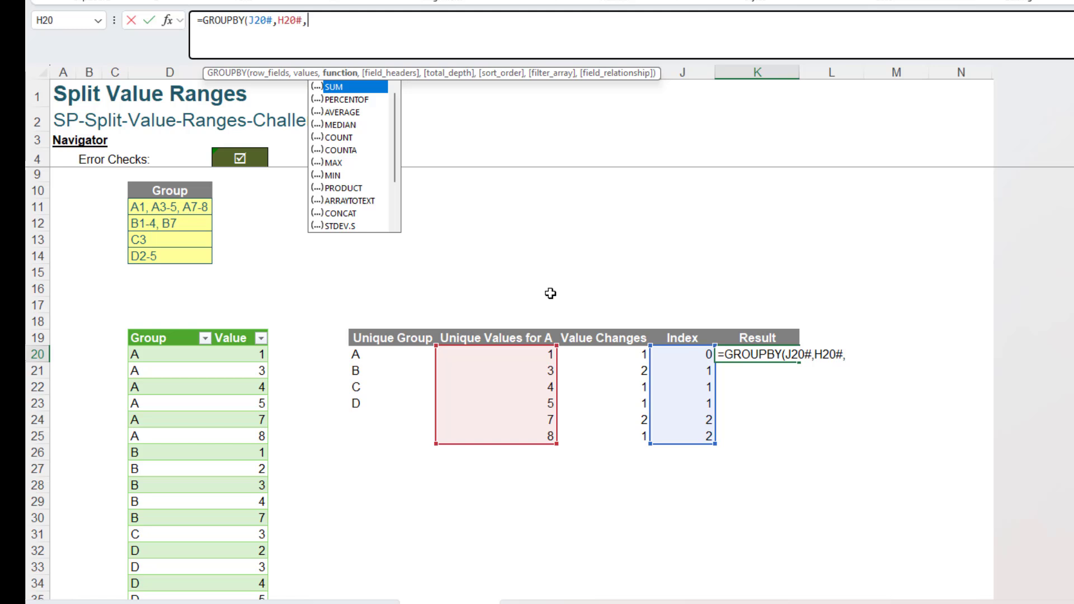
text(lamb)
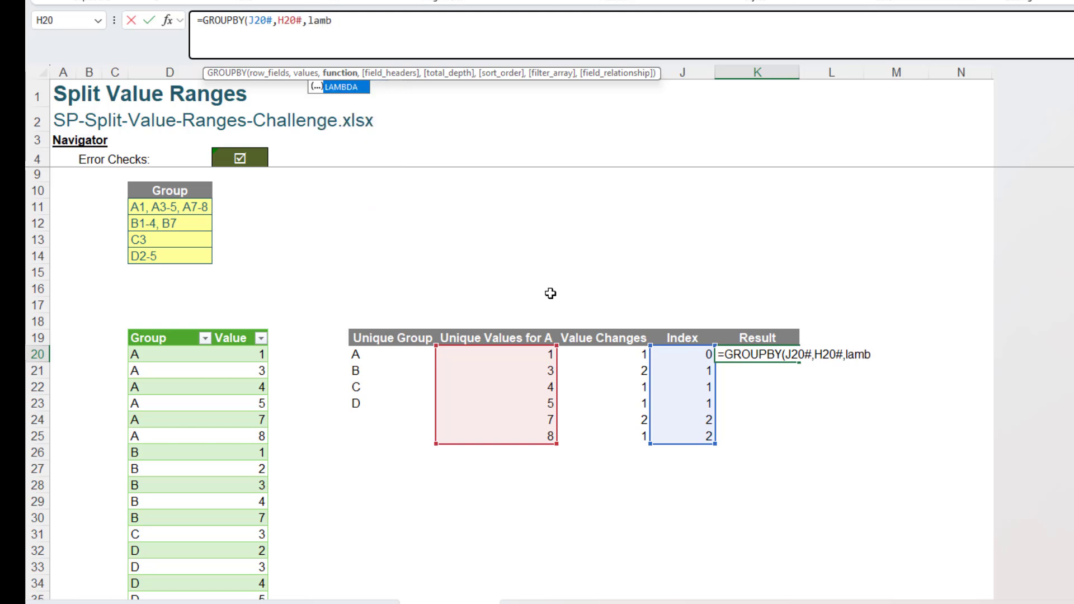
key(Tab)
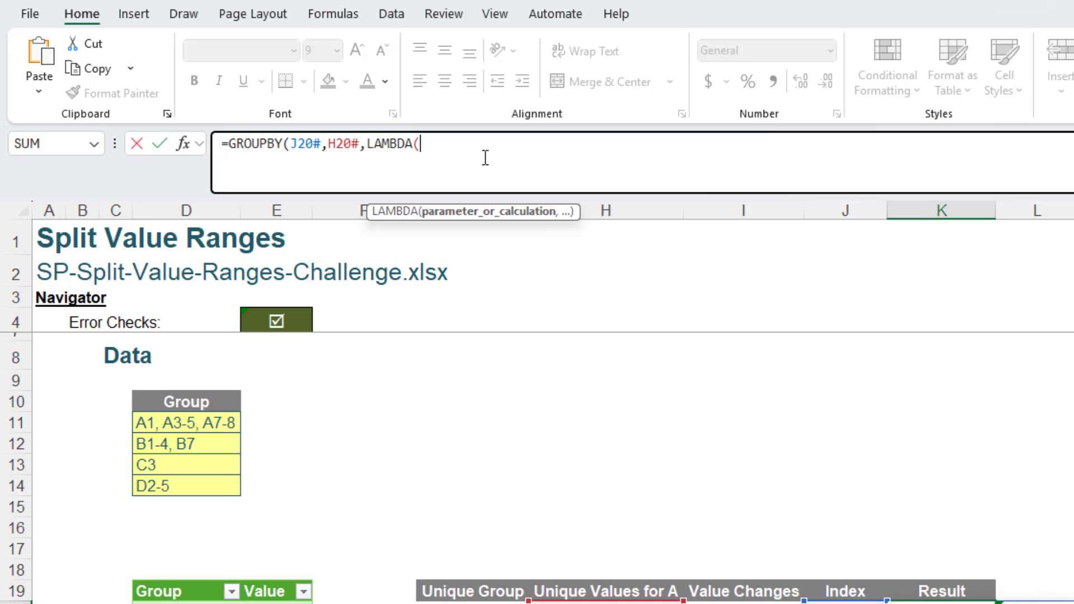
text(group,)
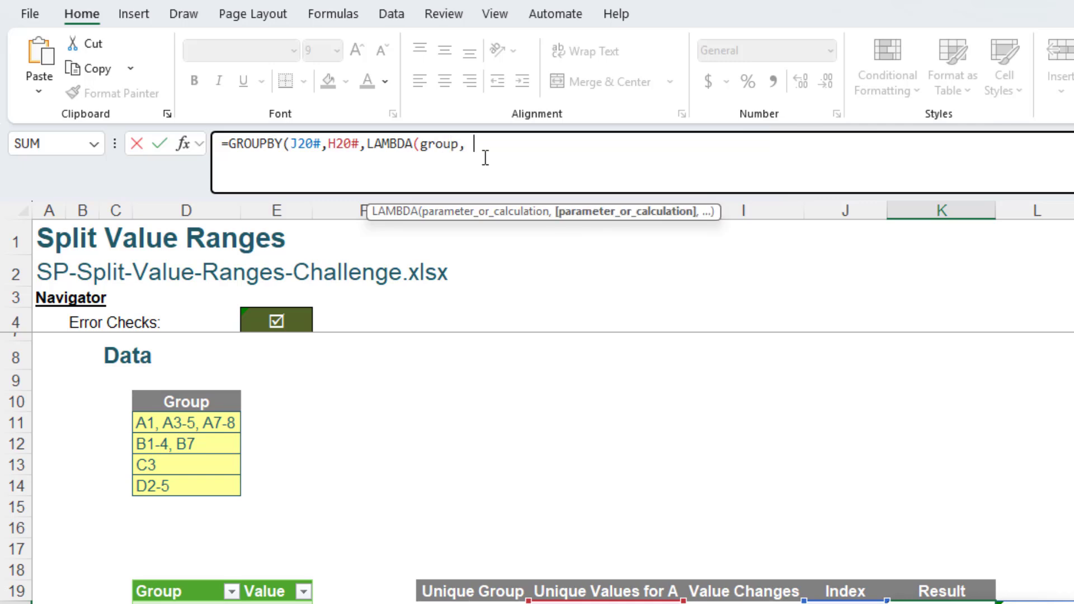
text( G20)
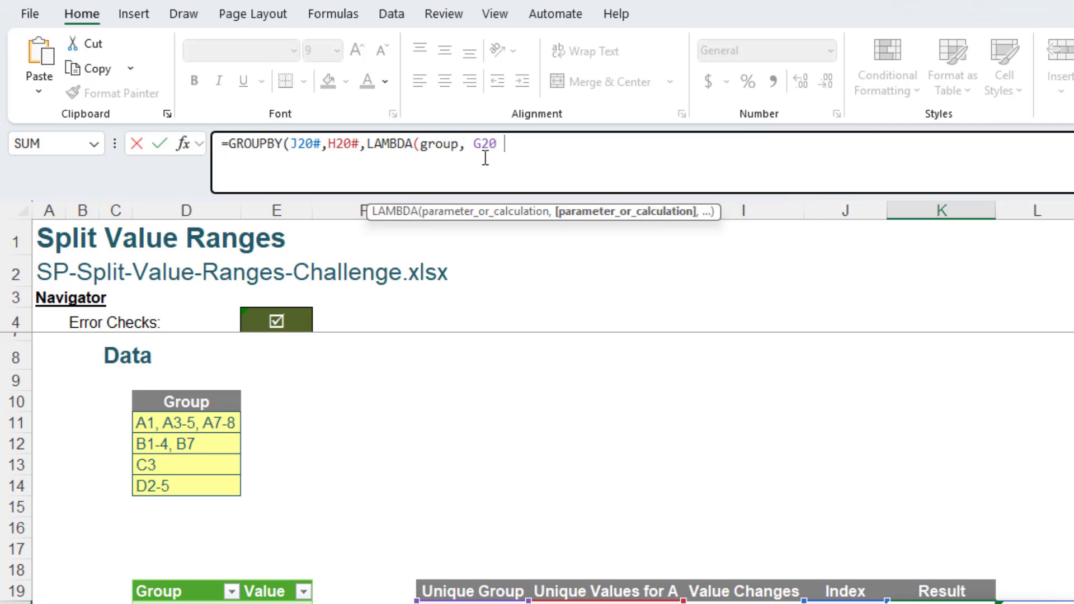
text( & @group &)
text(If()
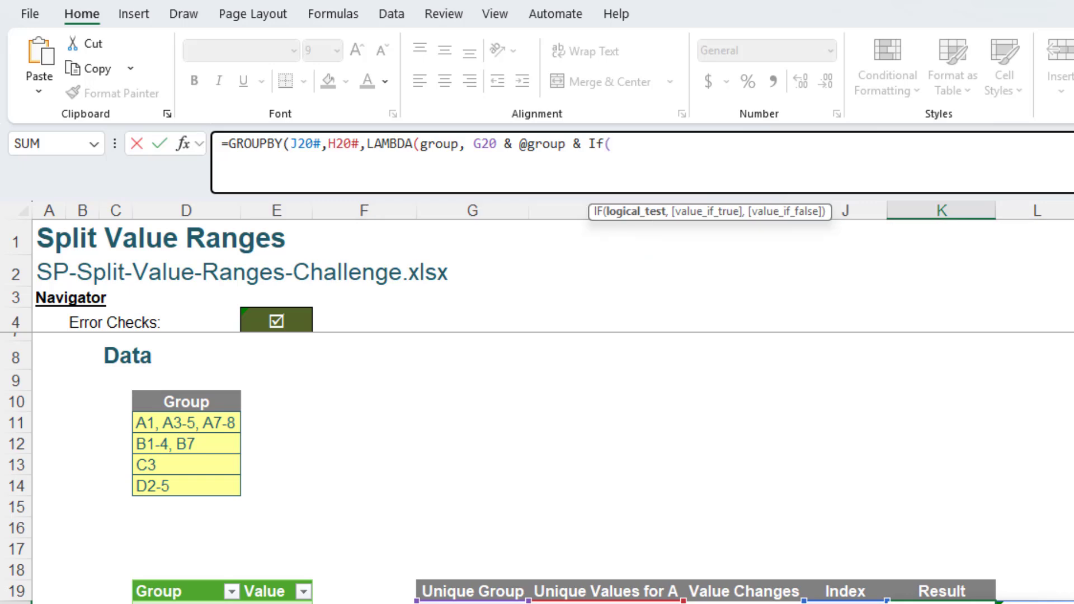
text(Rows)
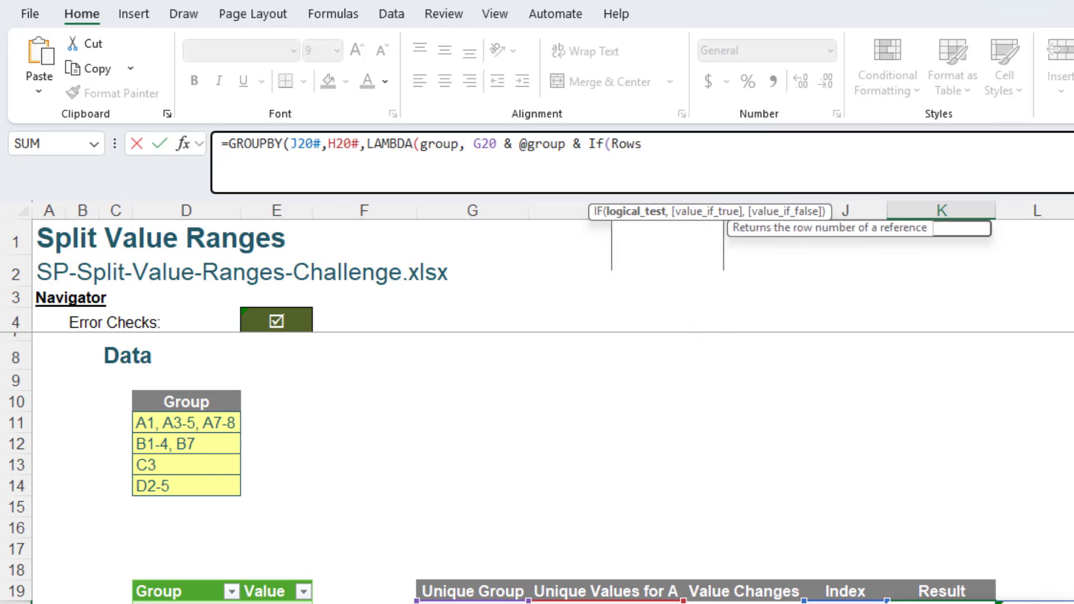
text(()
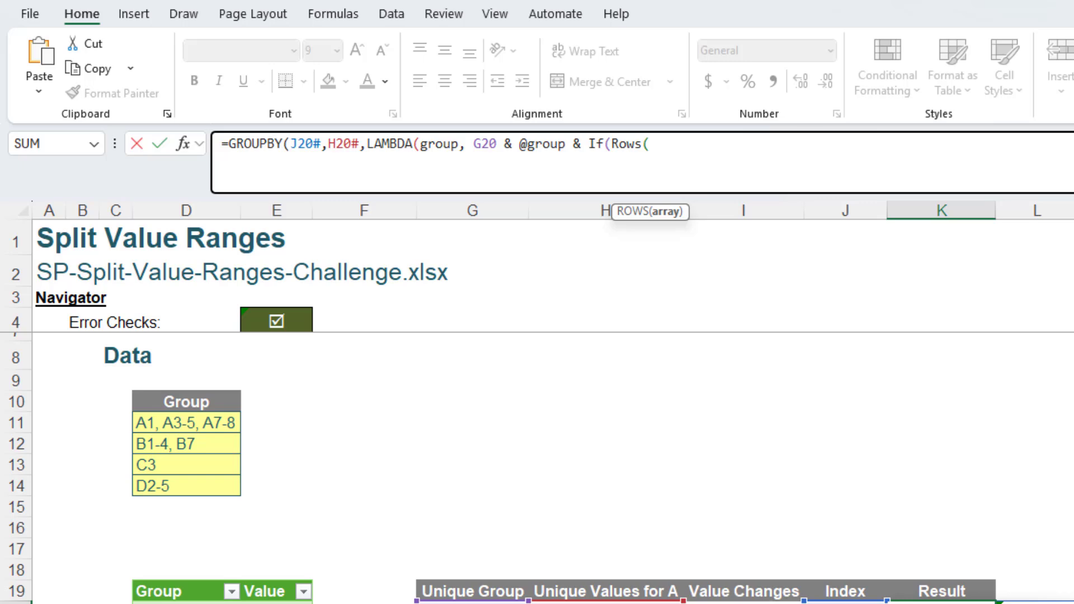
text(group)
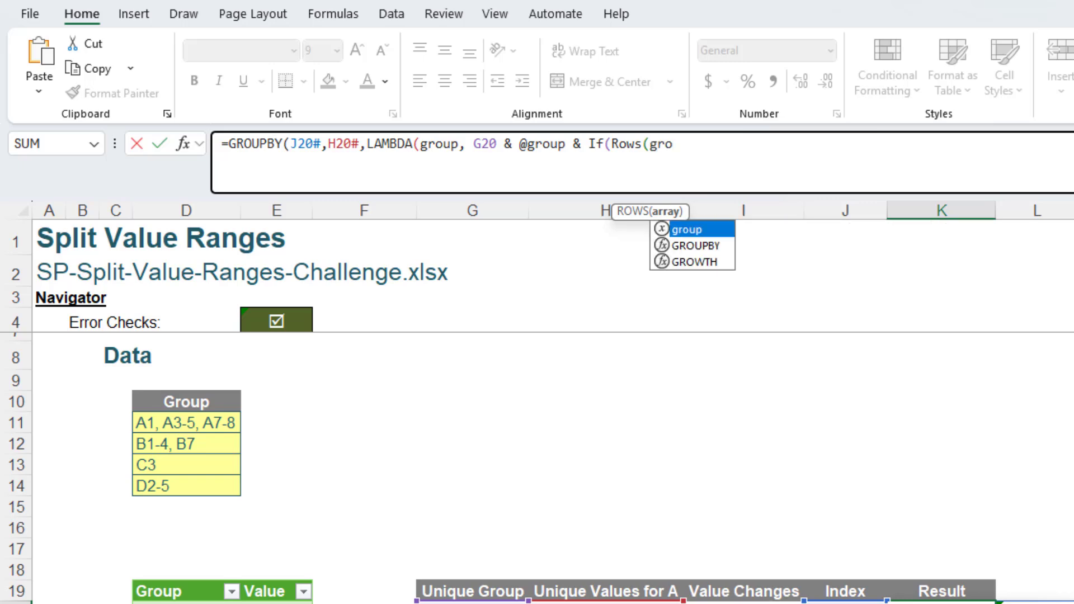
text()=)
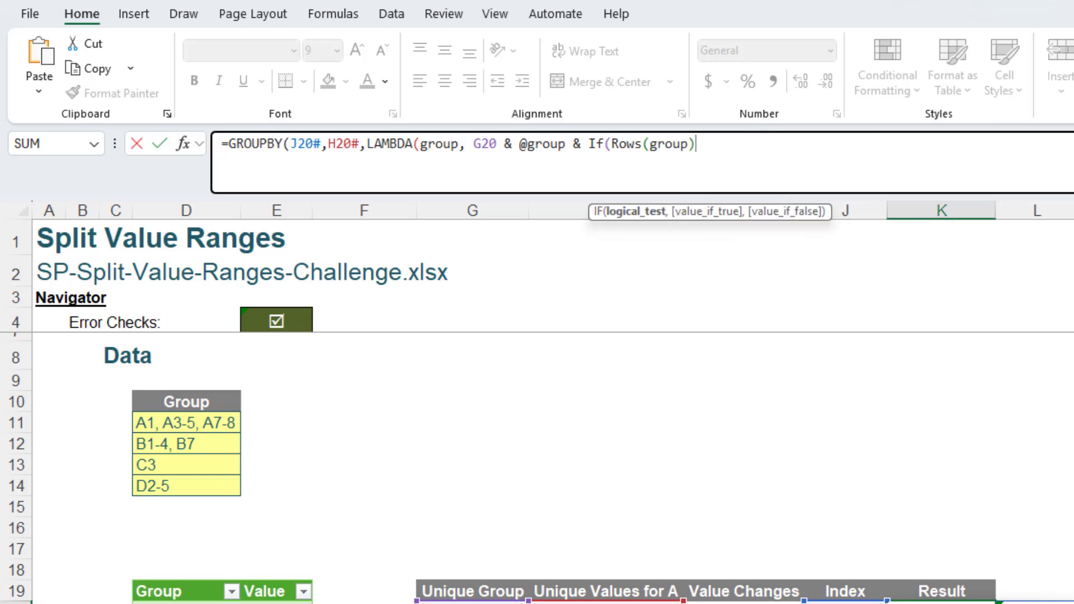
text(1,"")
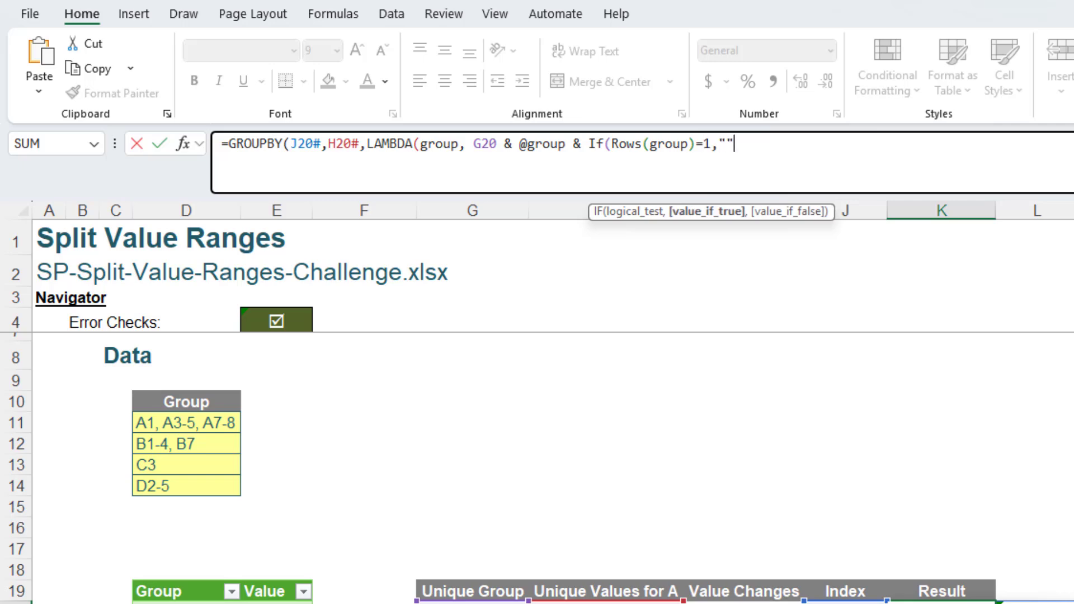
text(,")
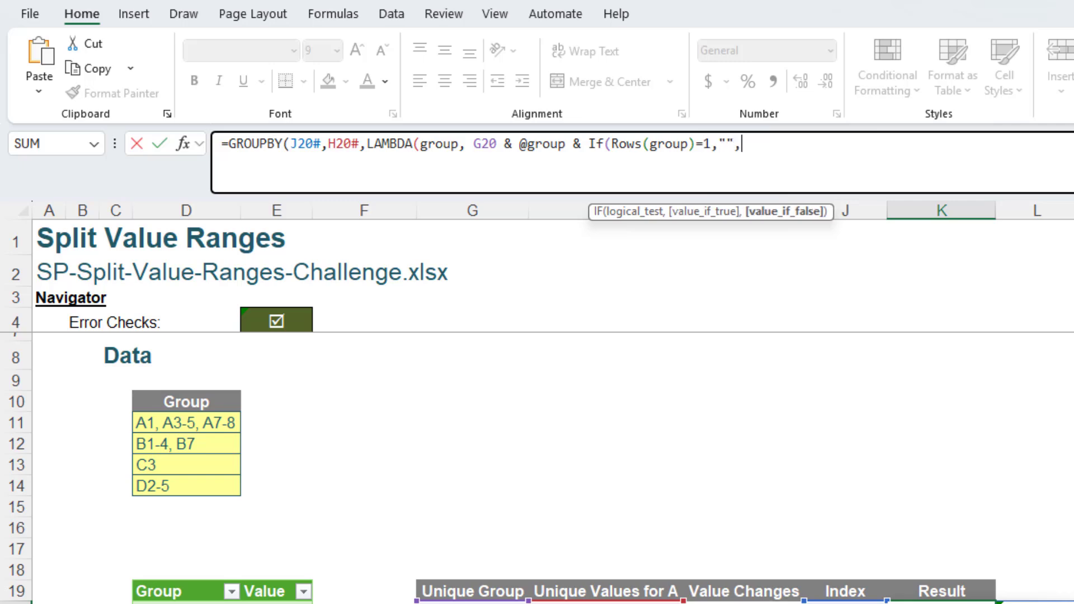
text(-"&Max)
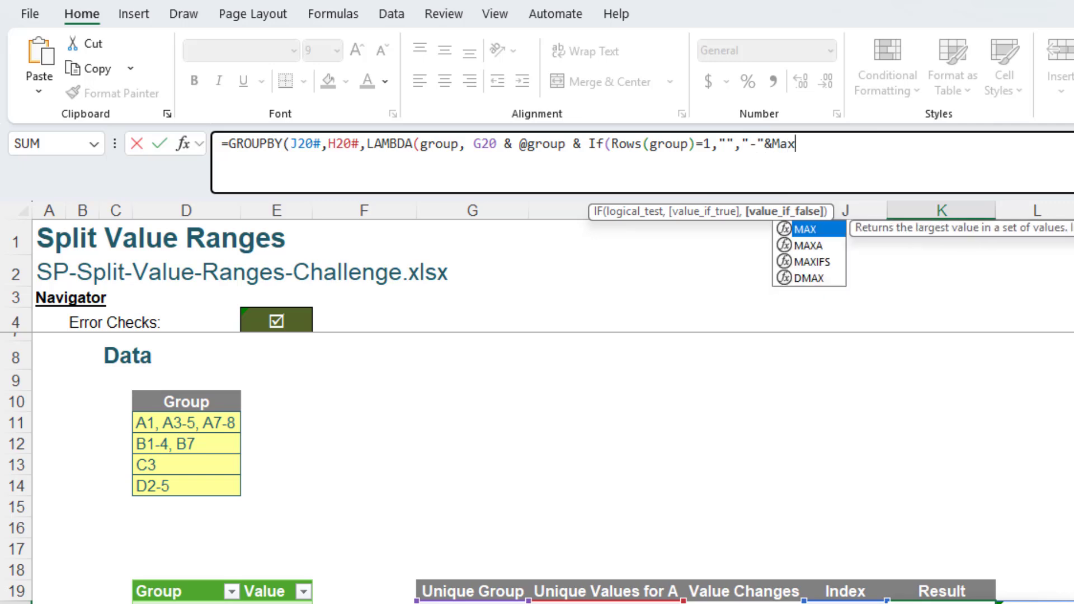
text((group))
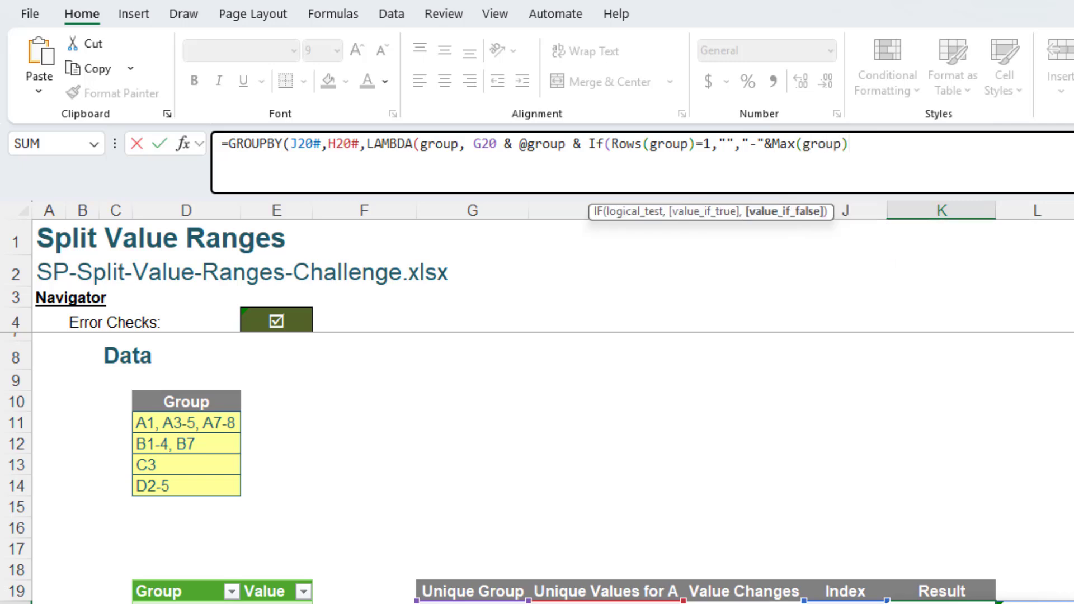
text()))
key(Return)
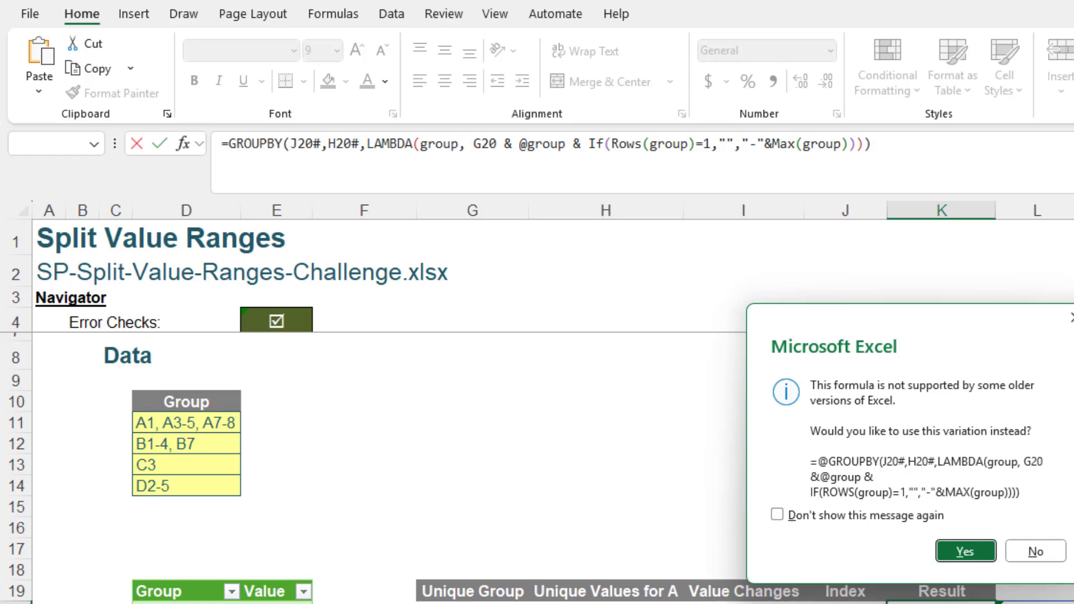
click(1045, 553)
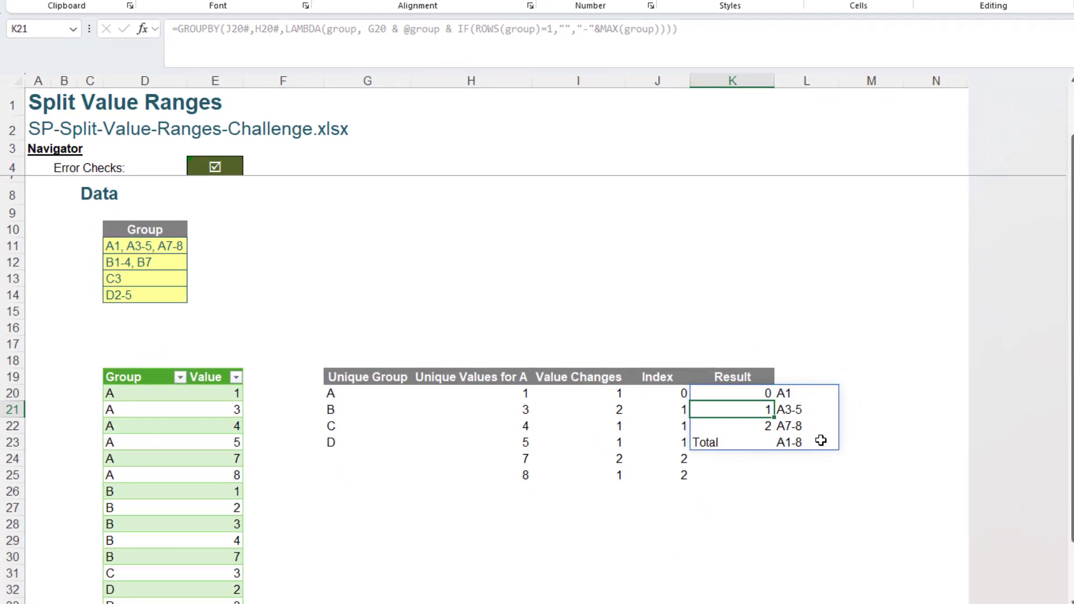
Remove the Total row from the K20 GROUPBY result by leaving field_headers empty and setting total_depth to 0, declining the suggested variation.
click(725, 442)
drag(727, 442, 784, 443)
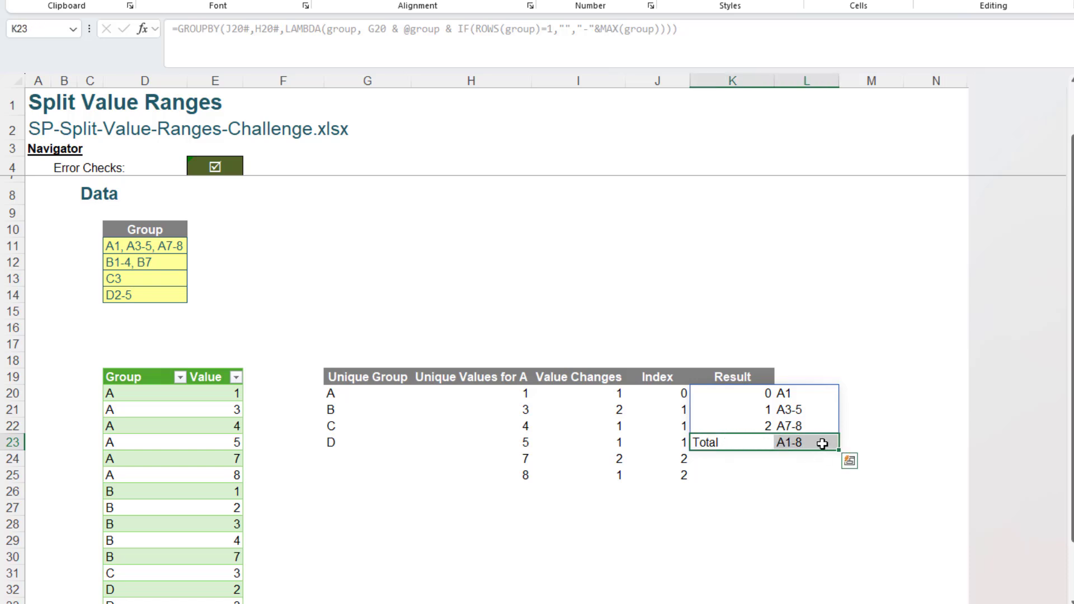
click(822, 442)
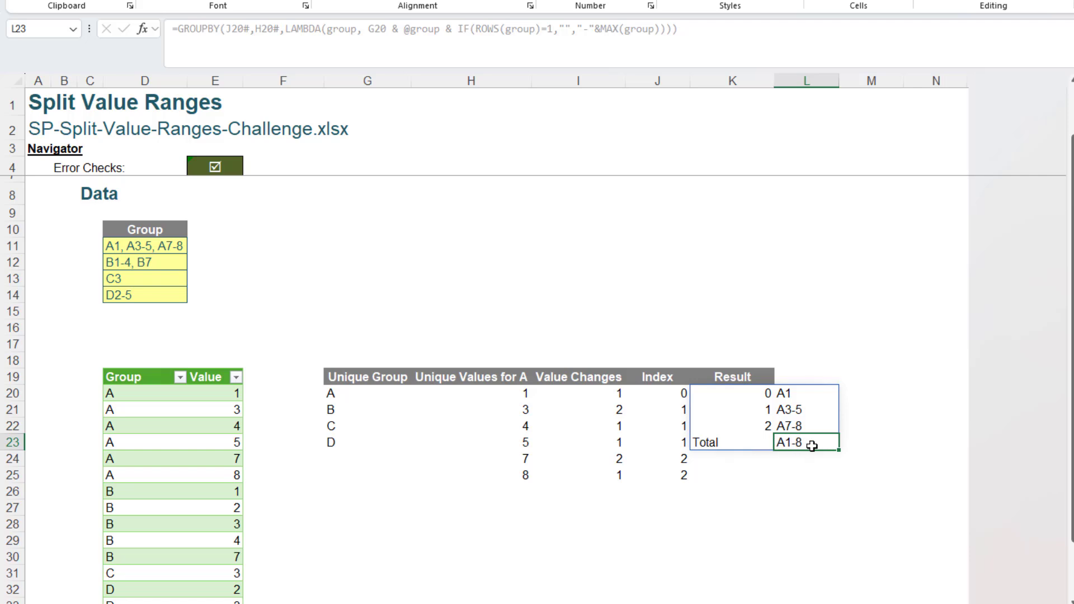
click(755, 395)
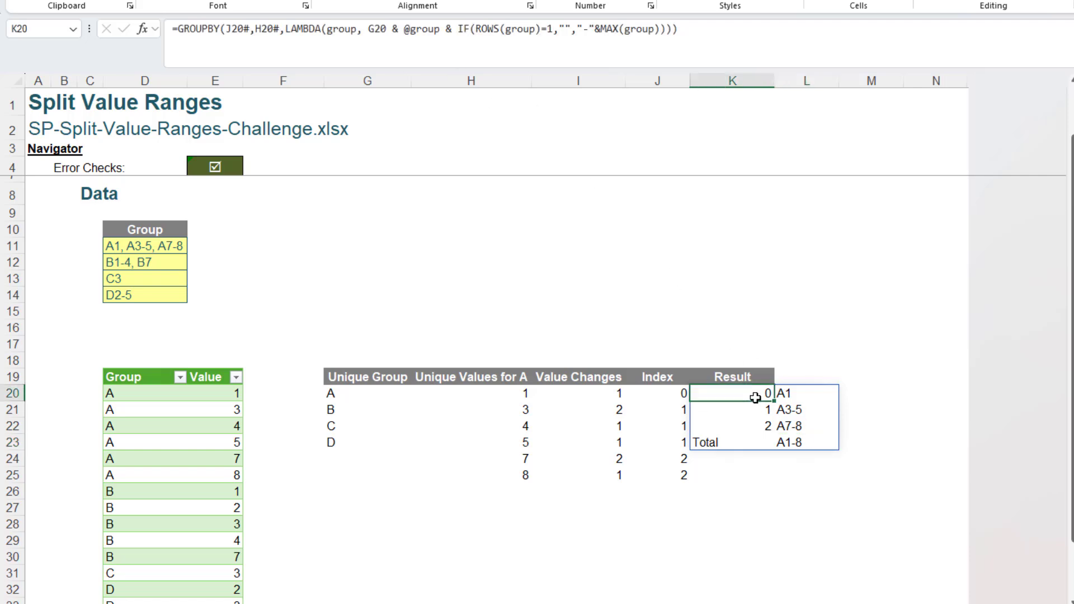
click(657, 36)
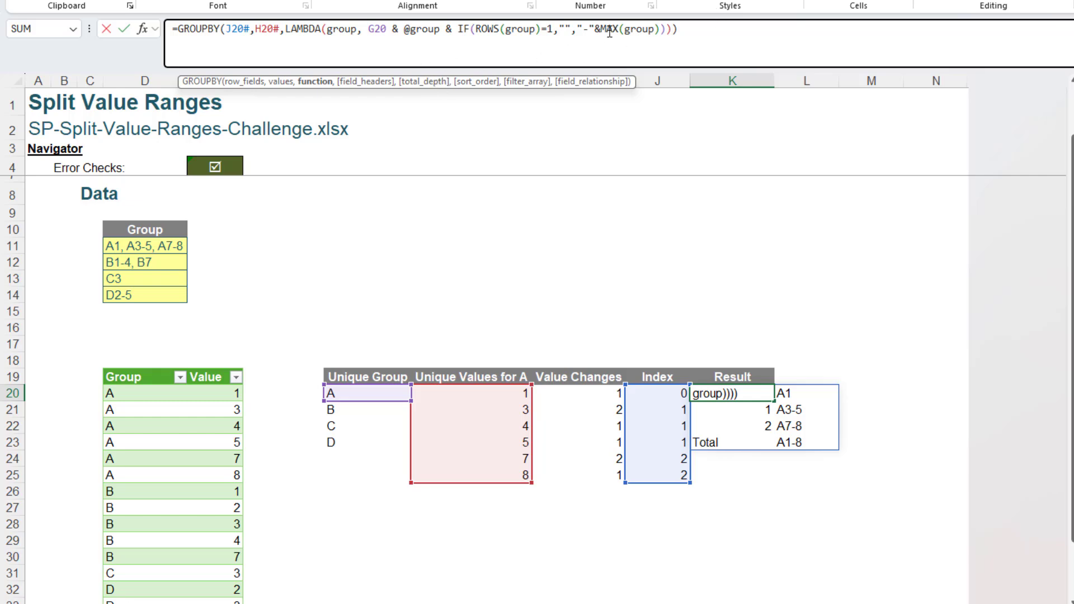
text(,)
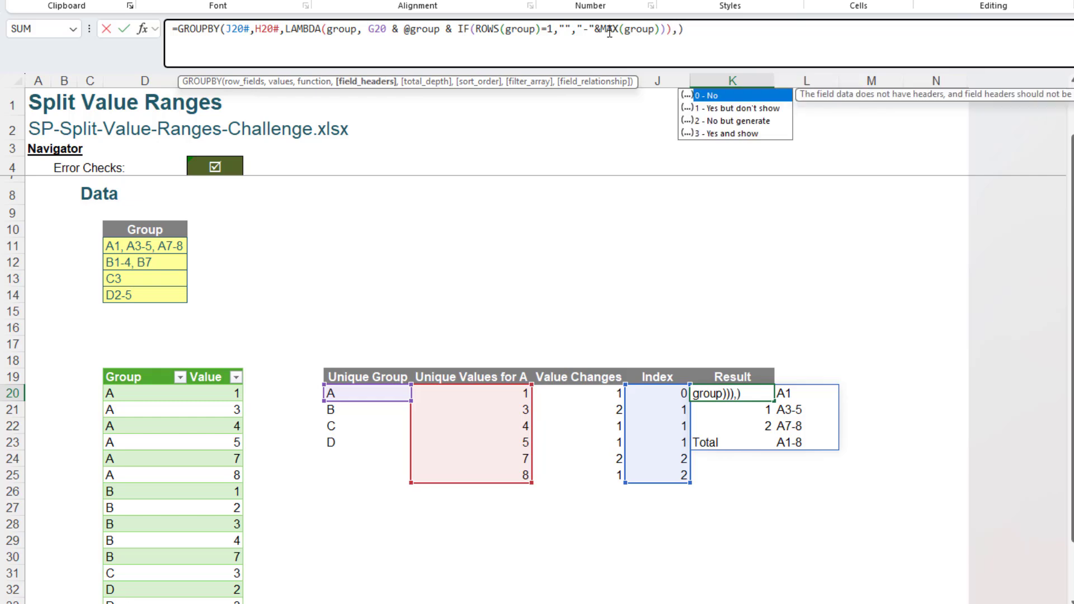
text(,0)
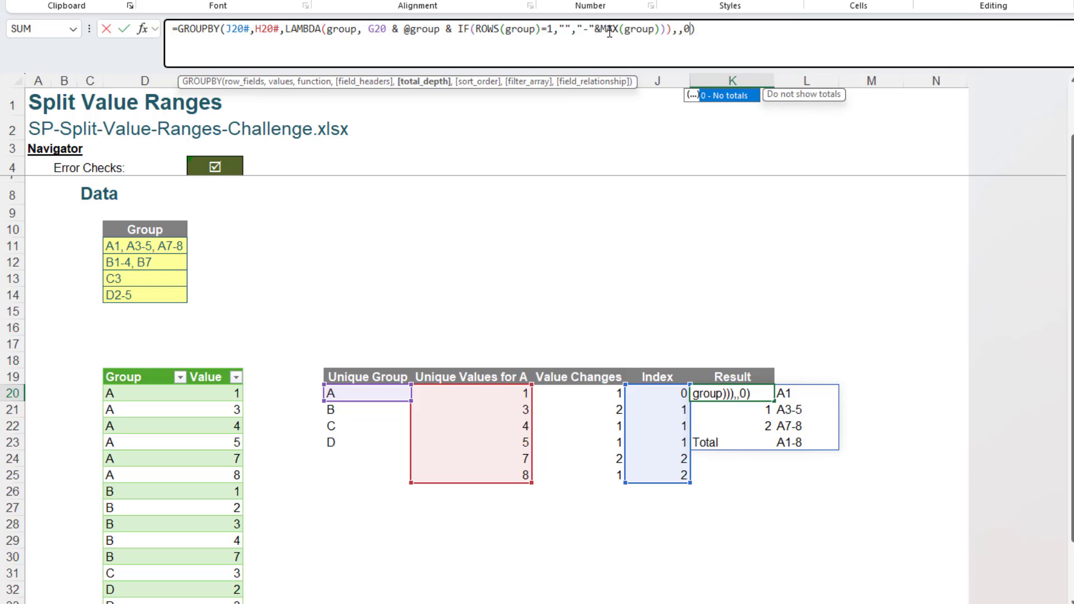
key(Return)
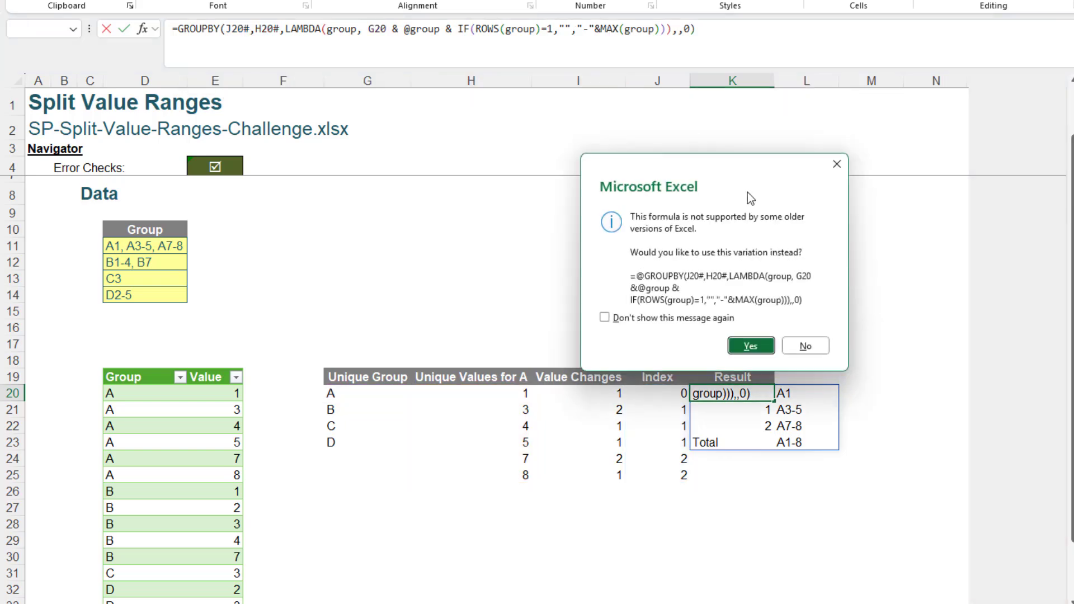
click(813, 347)
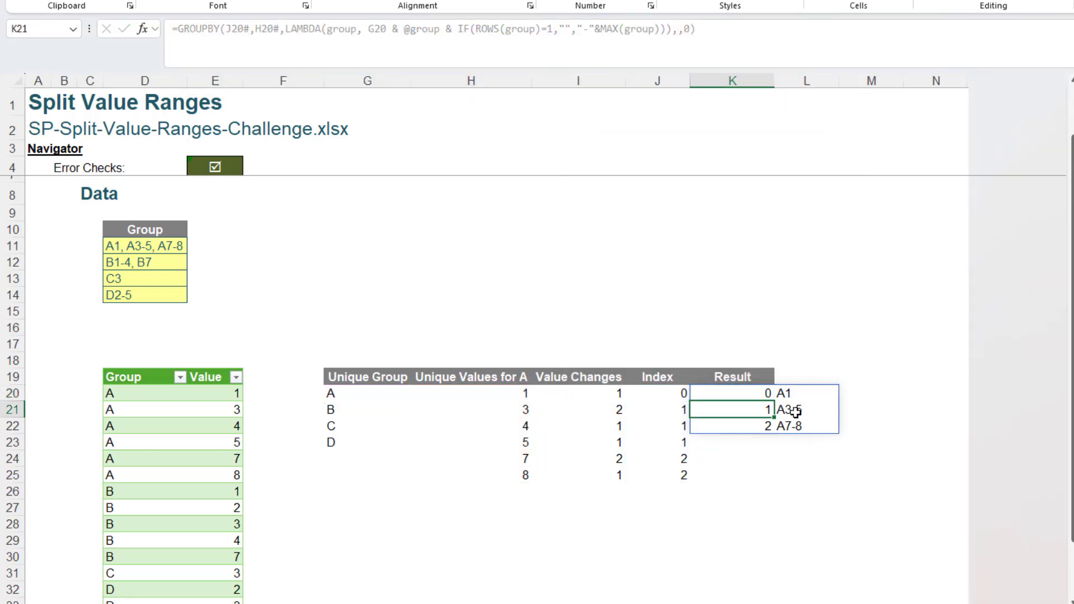
drag(795, 395, 801, 420)
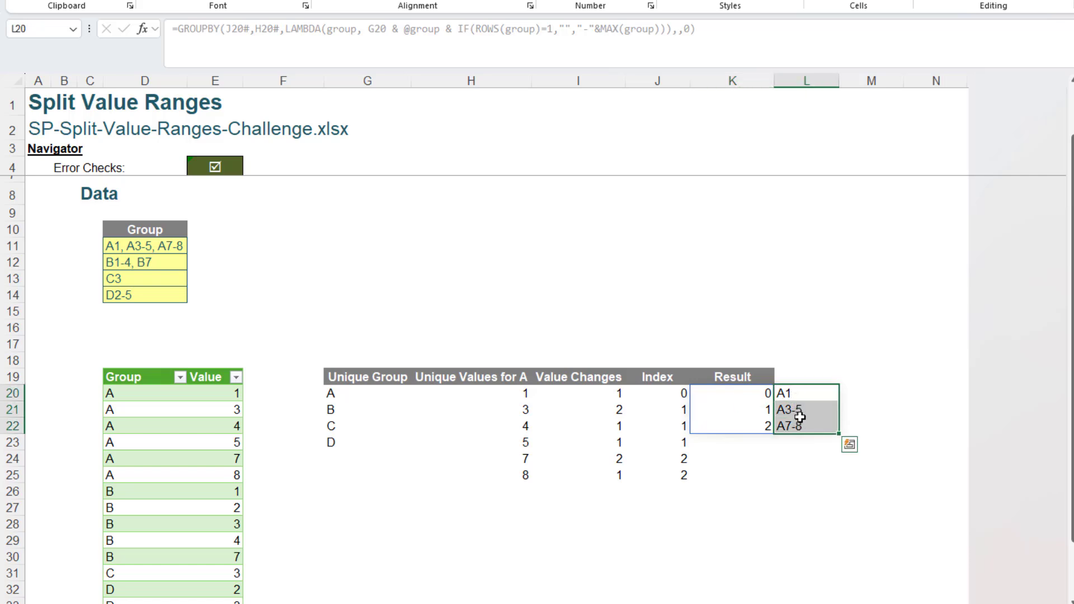
drag(724, 393, 726, 423)
click(182, 24)
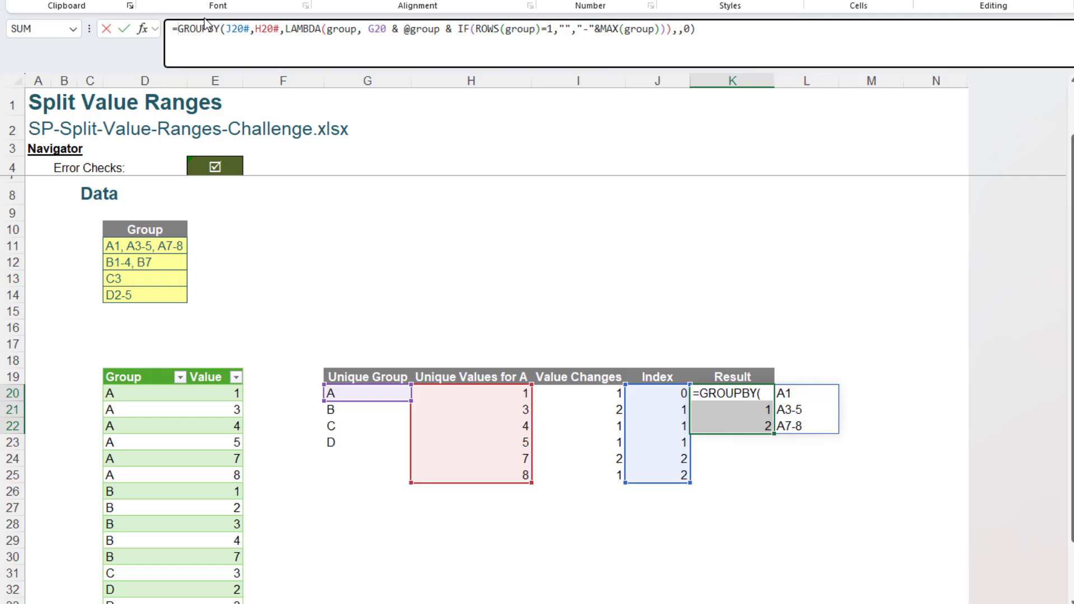
text(Drop)
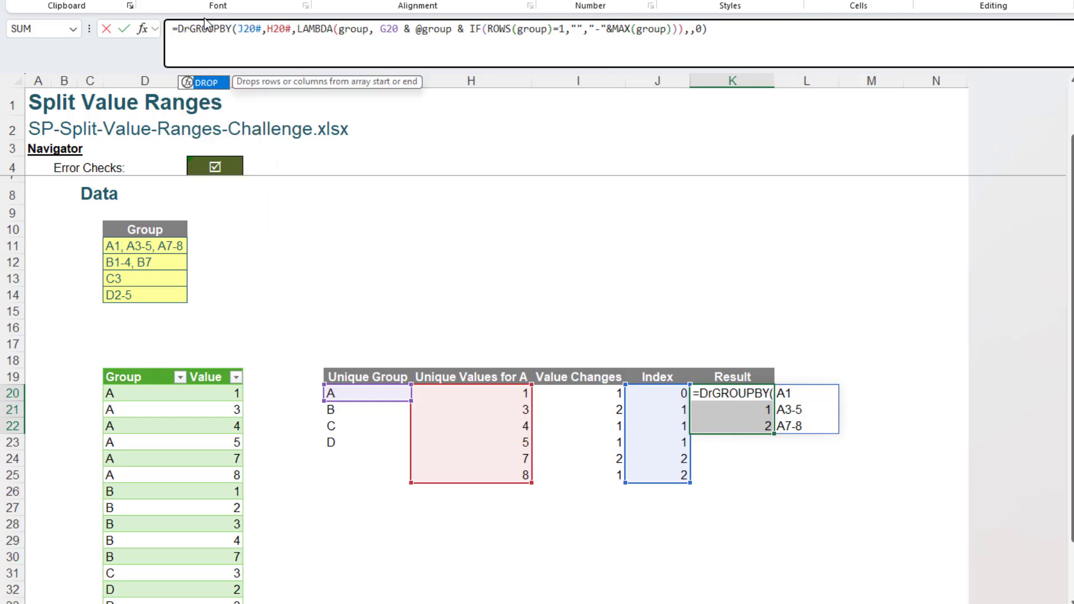
text(()
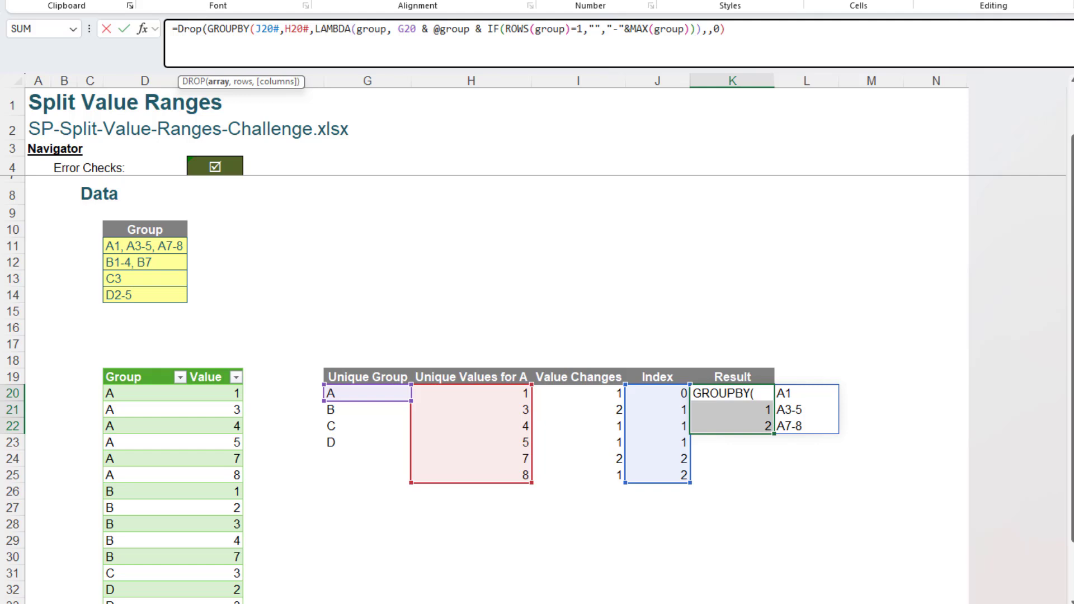
click(758, 27)
text(,,)
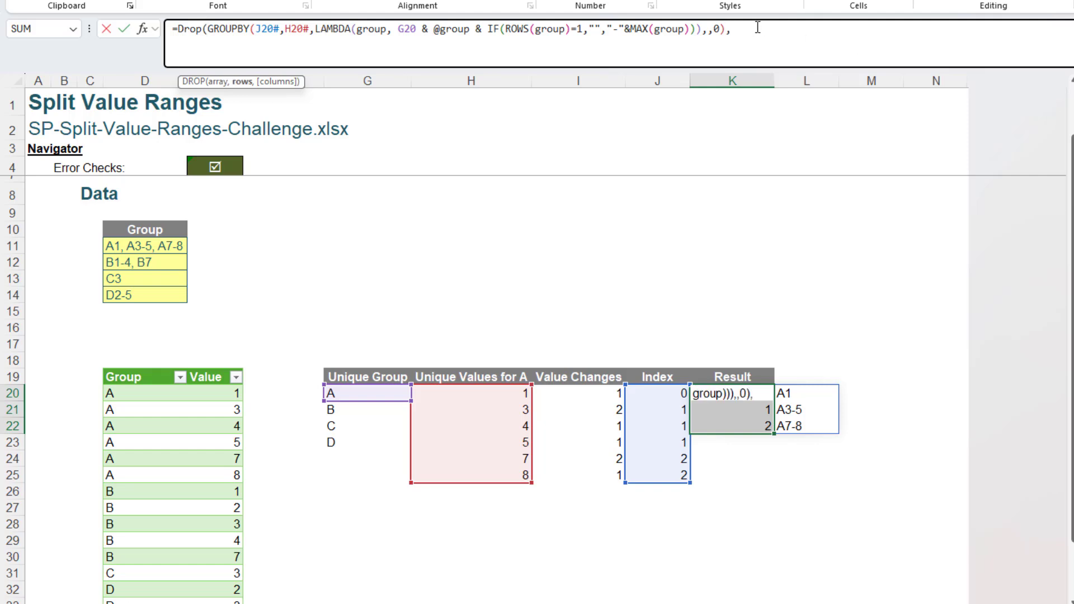
text(1))
key(Return)
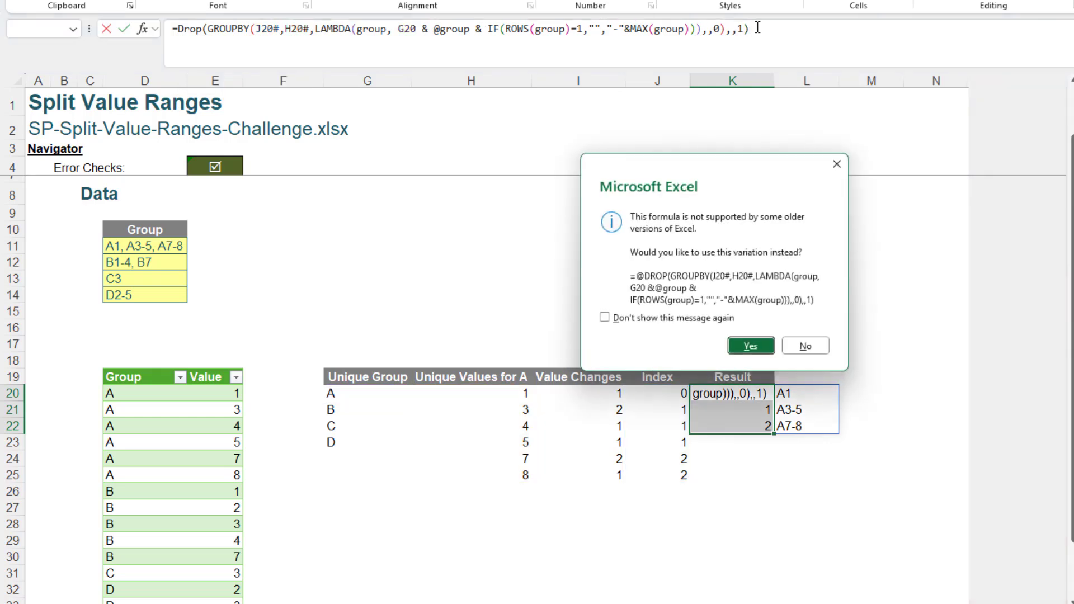
click(805, 347)
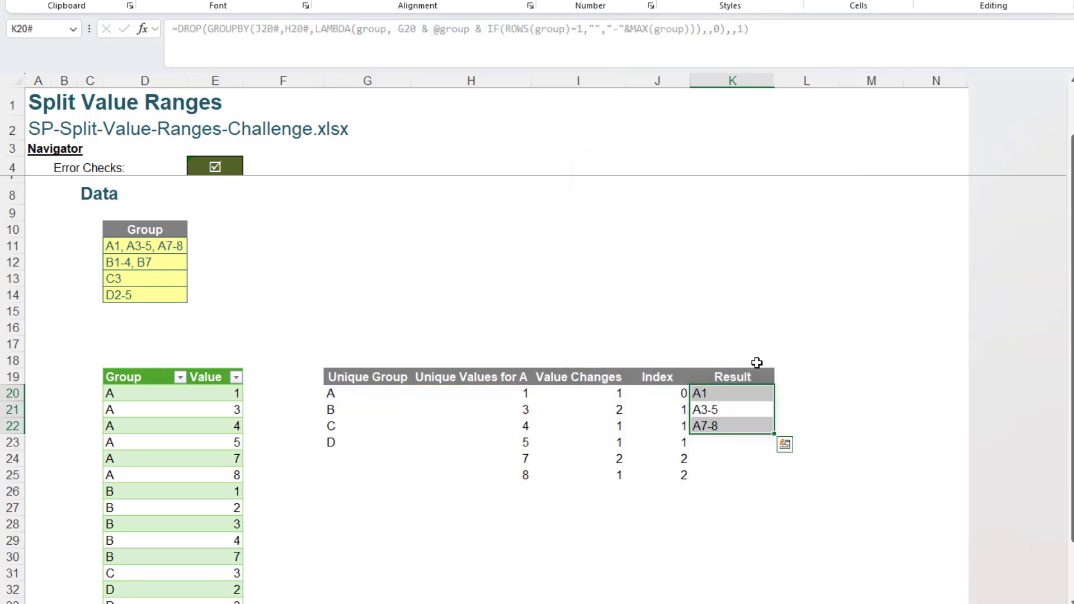
drag(743, 396, 742, 430)
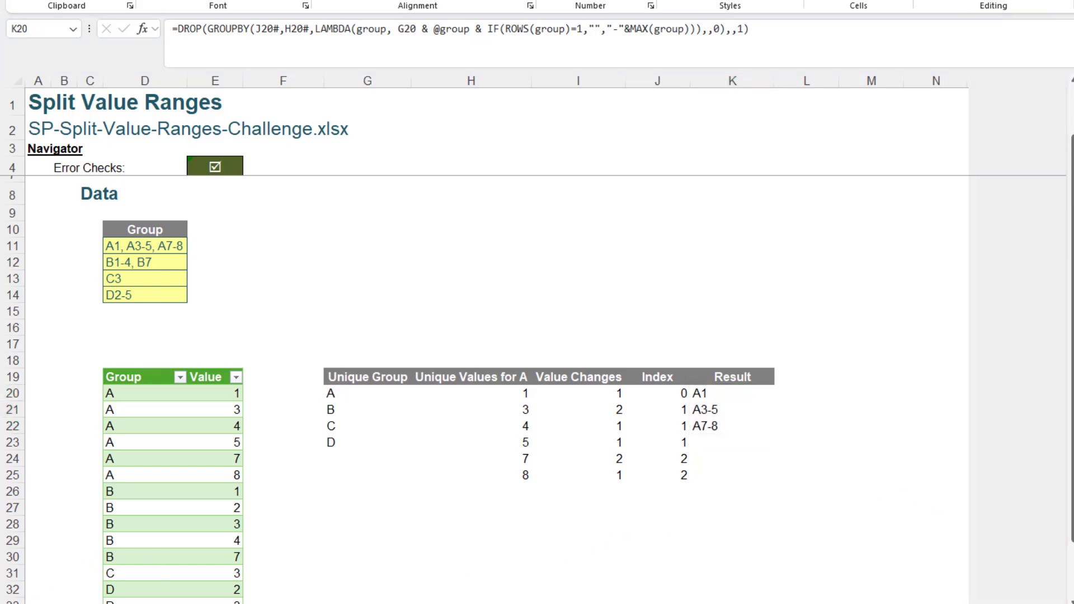
Wrap the K20 DROP formula in ARRAYTOTEXT, decline the suggested variation, and compare the combined text with source cell D11.
click(181, 35)
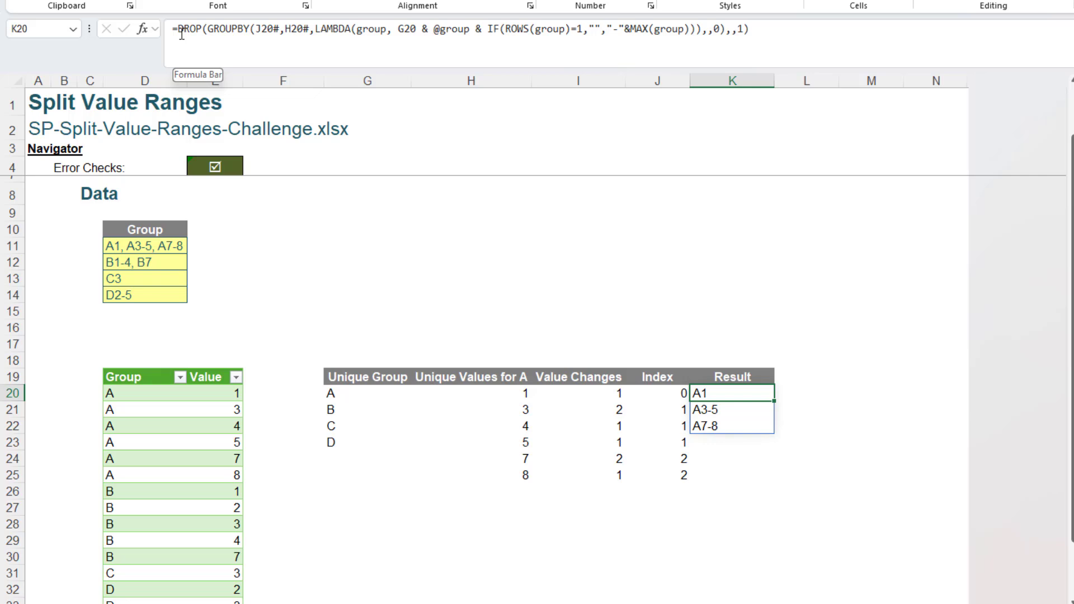
click(182, 34)
text(Ar)
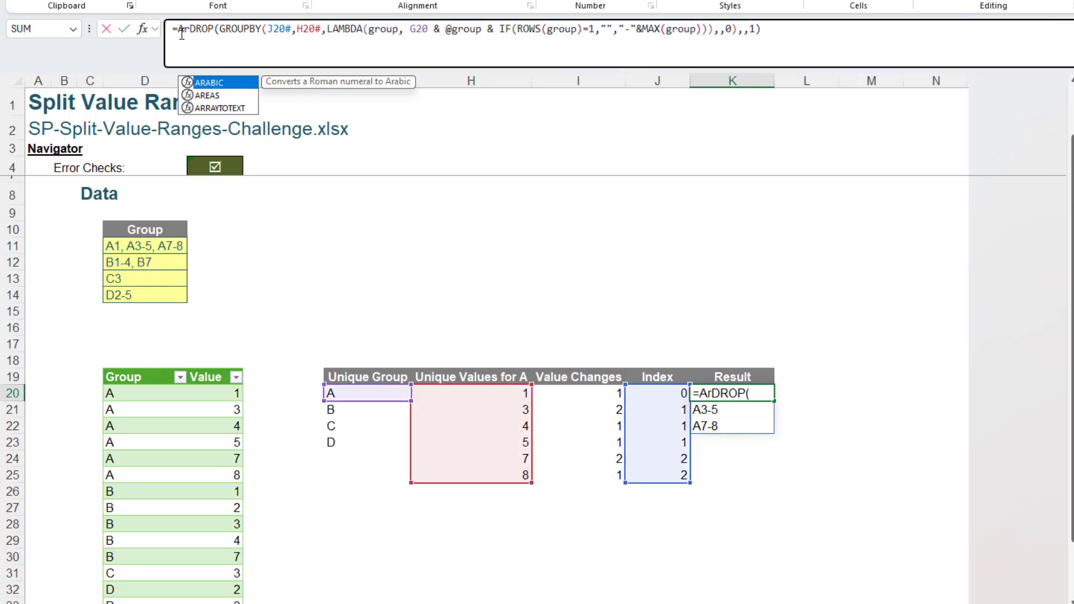
text(raytot)
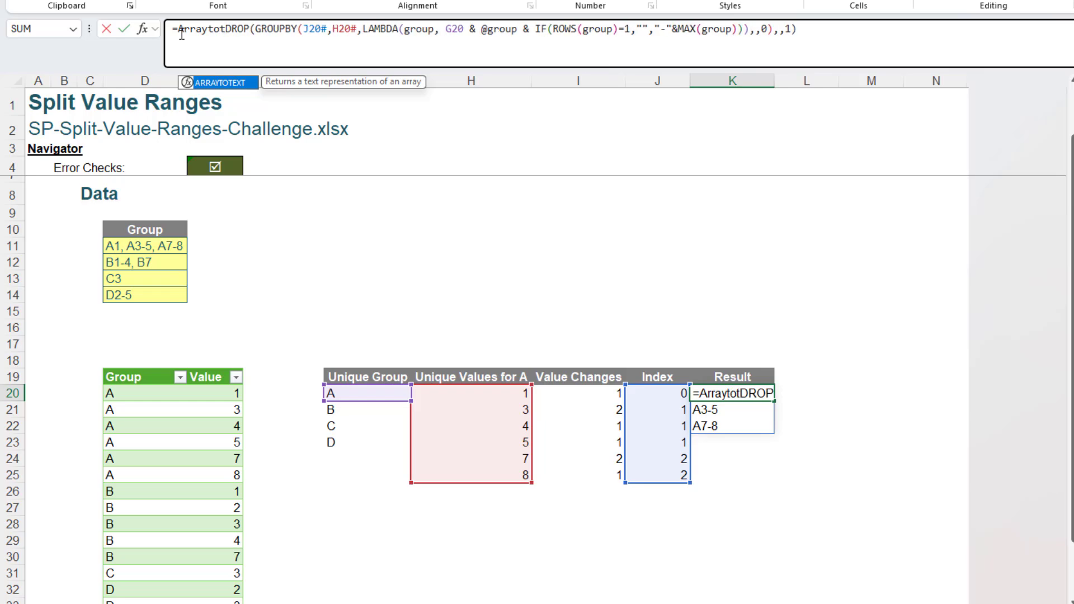
text(ext)
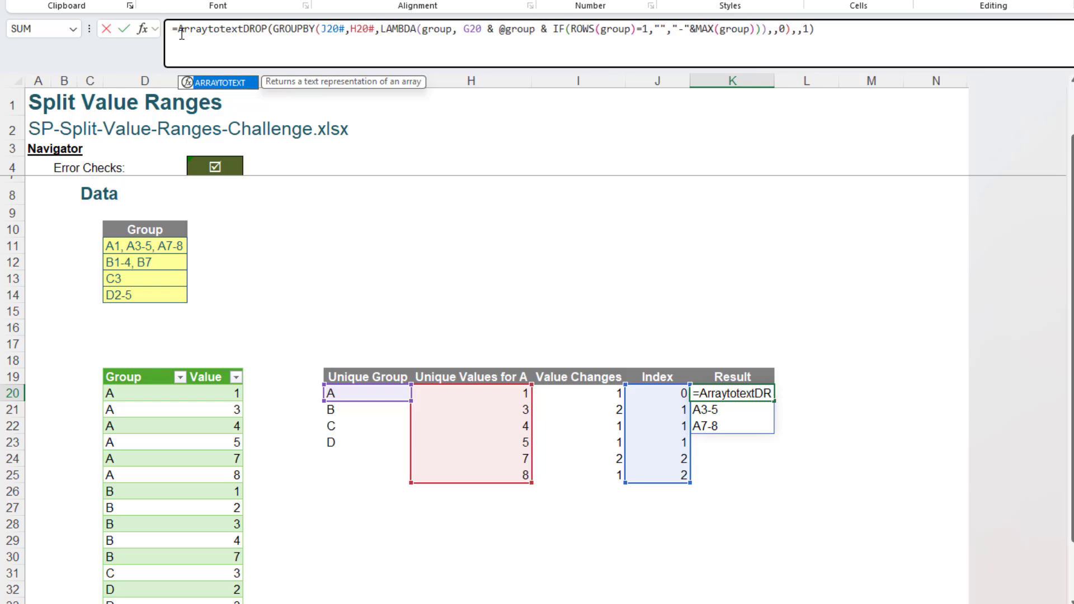
text(()
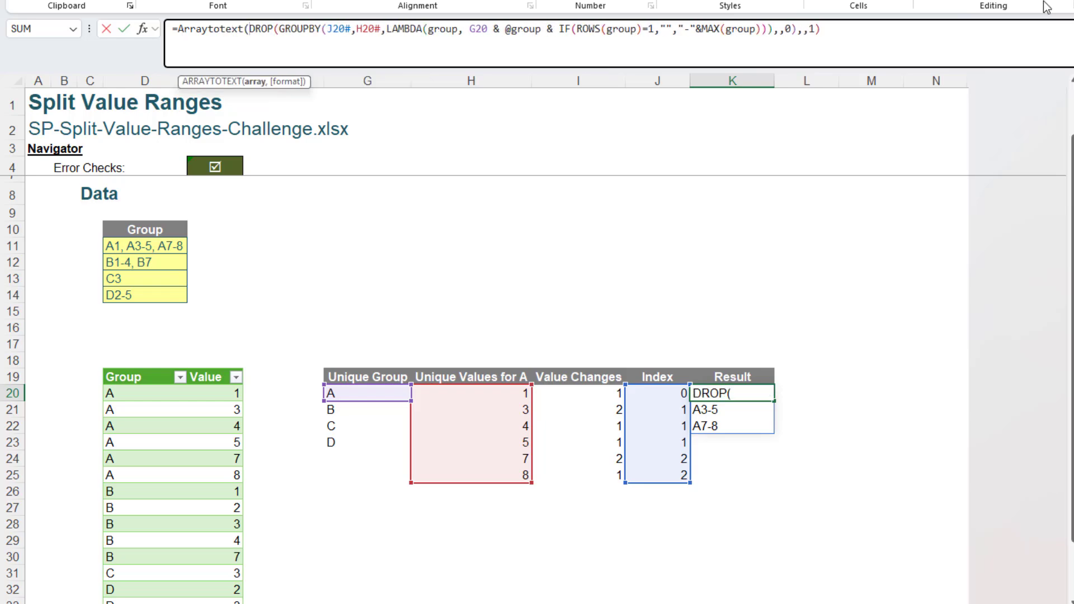
click(941, 41)
text())
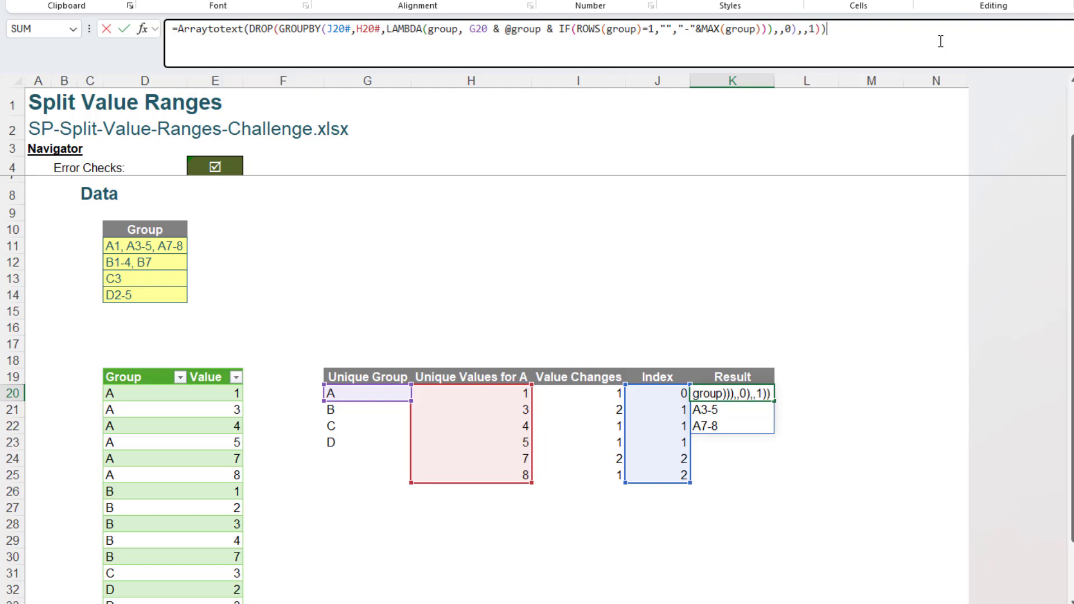
key(Return)
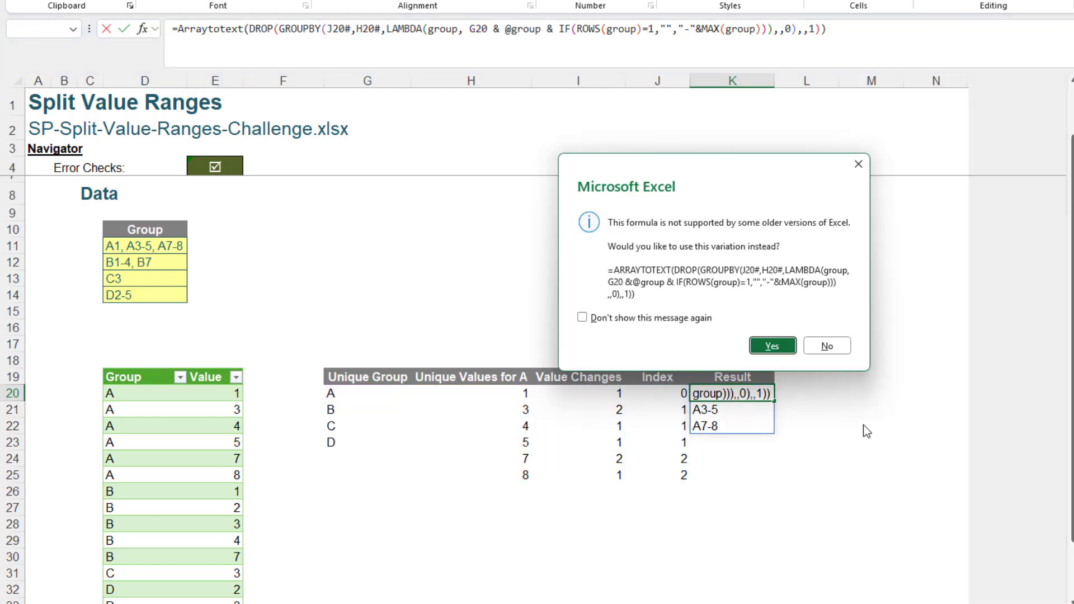
click(832, 348)
click(760, 394)
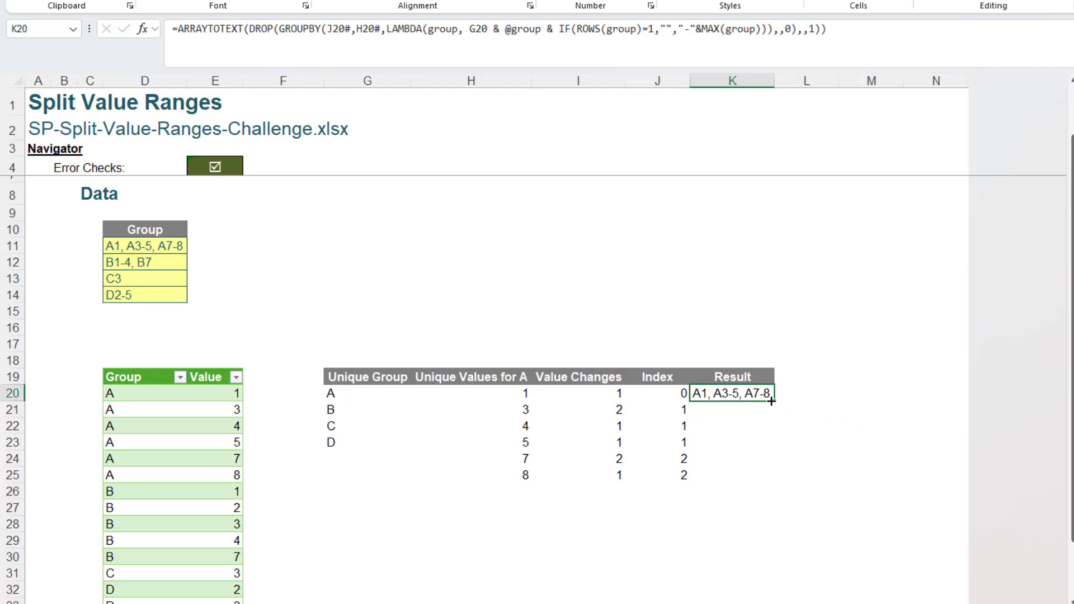
click(177, 243)
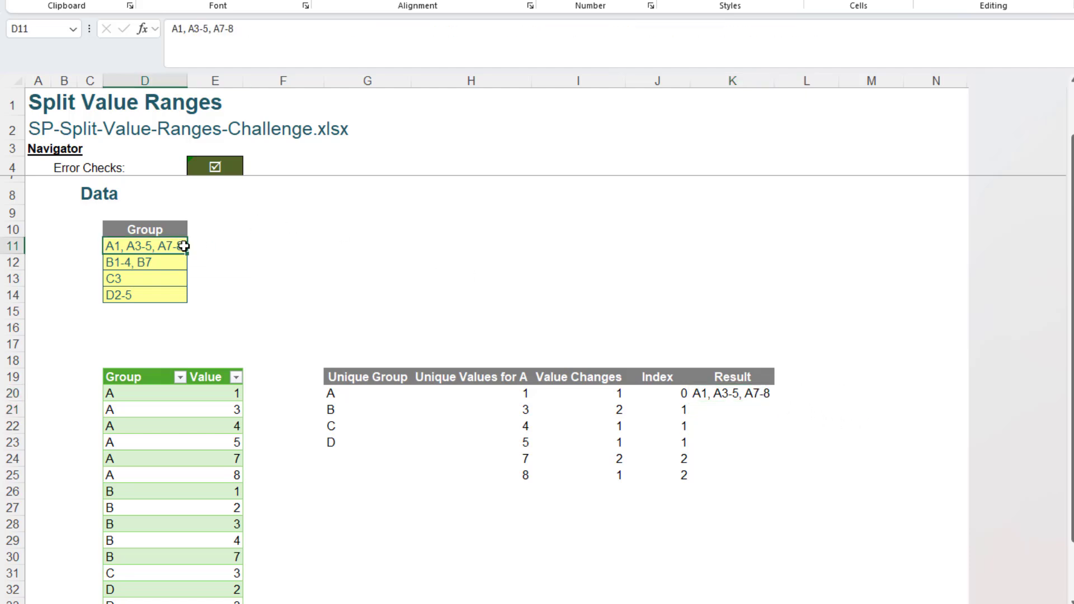
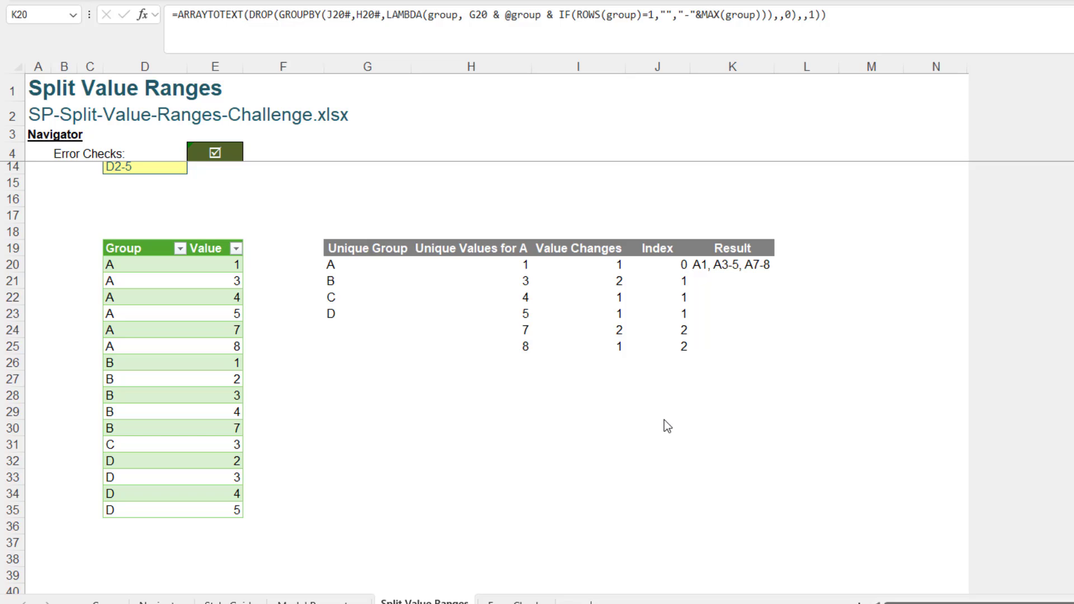
Start a MAP formula in G27 with UNIQUE(Data[Group]) as its array, and check what that argument evaluates to.
click(349, 379)
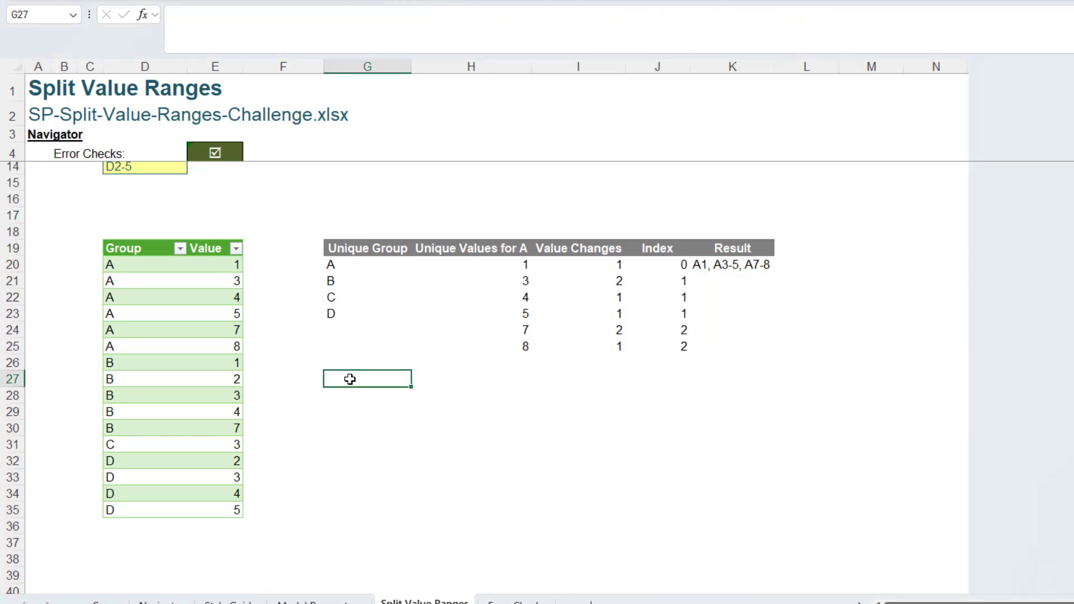
text(=)
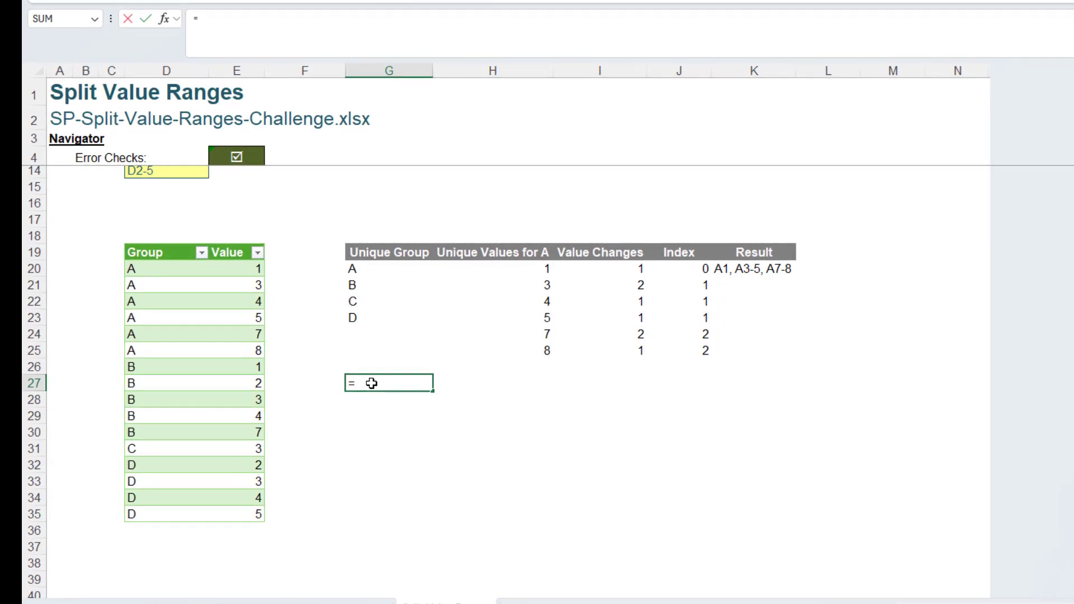
text(Map()
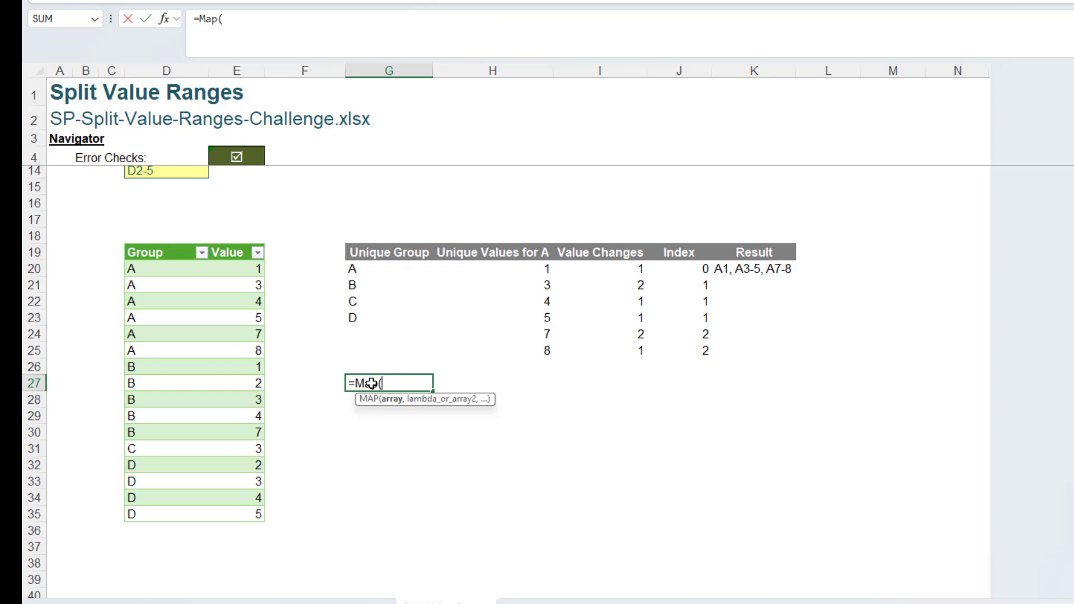
text(UNI)
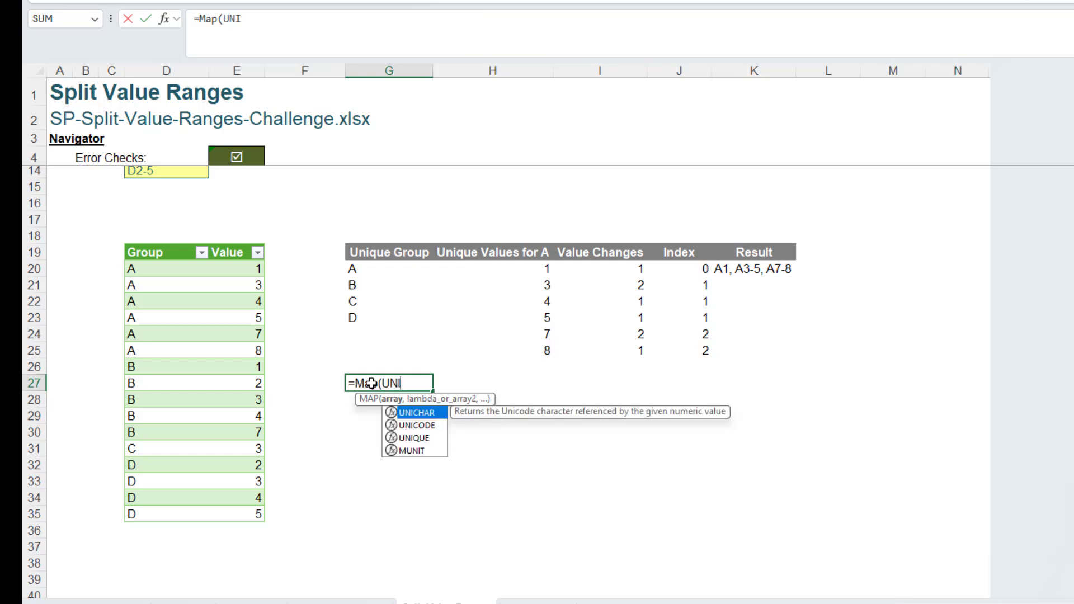
text(QUE()
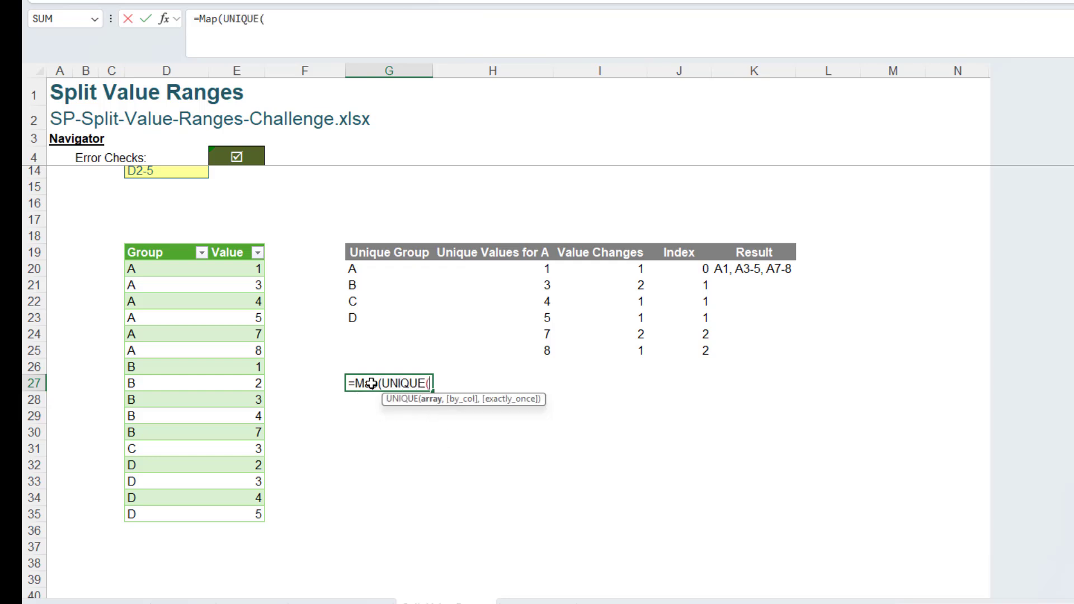
click(163, 243)
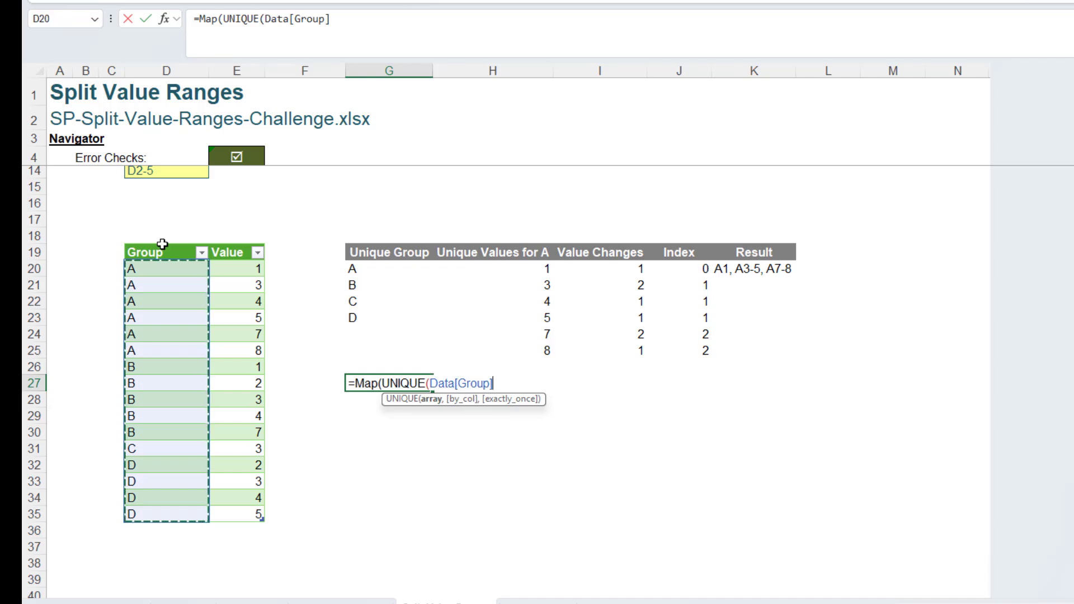
text(),)
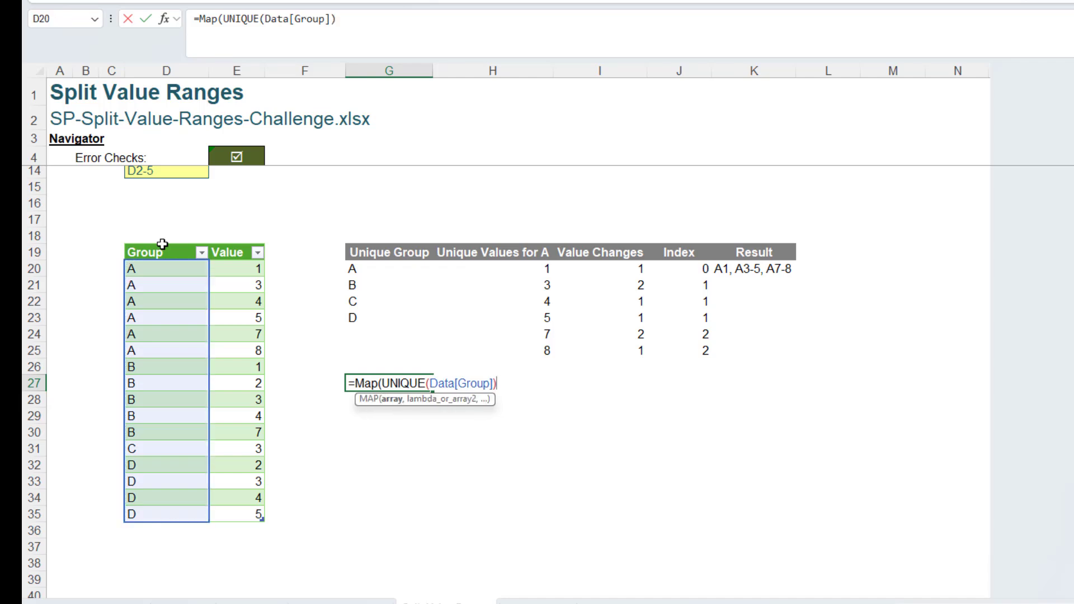
click(382, 400)
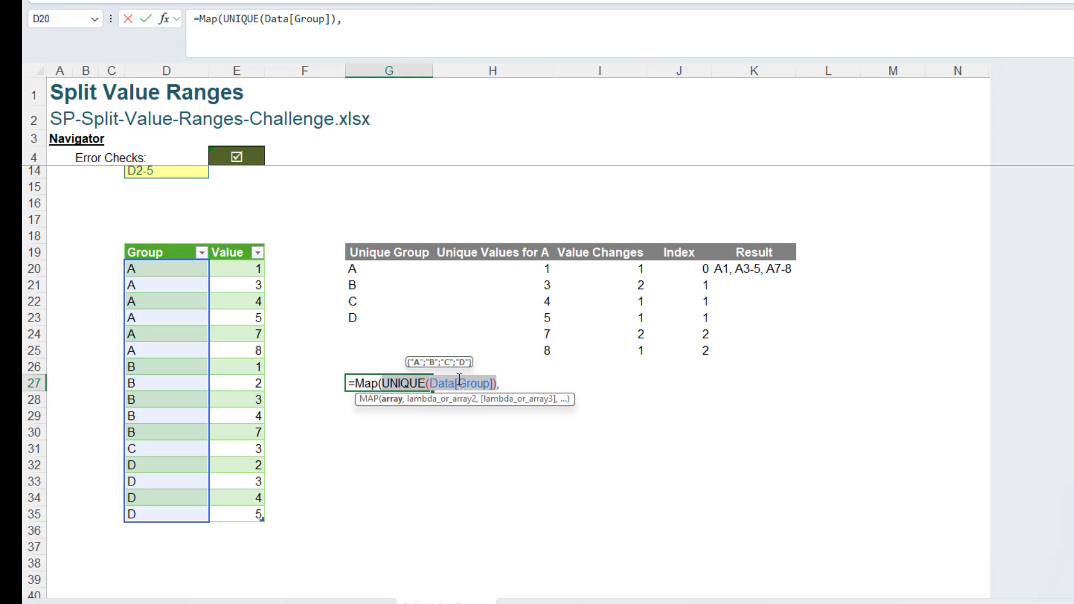
click(408, 30)
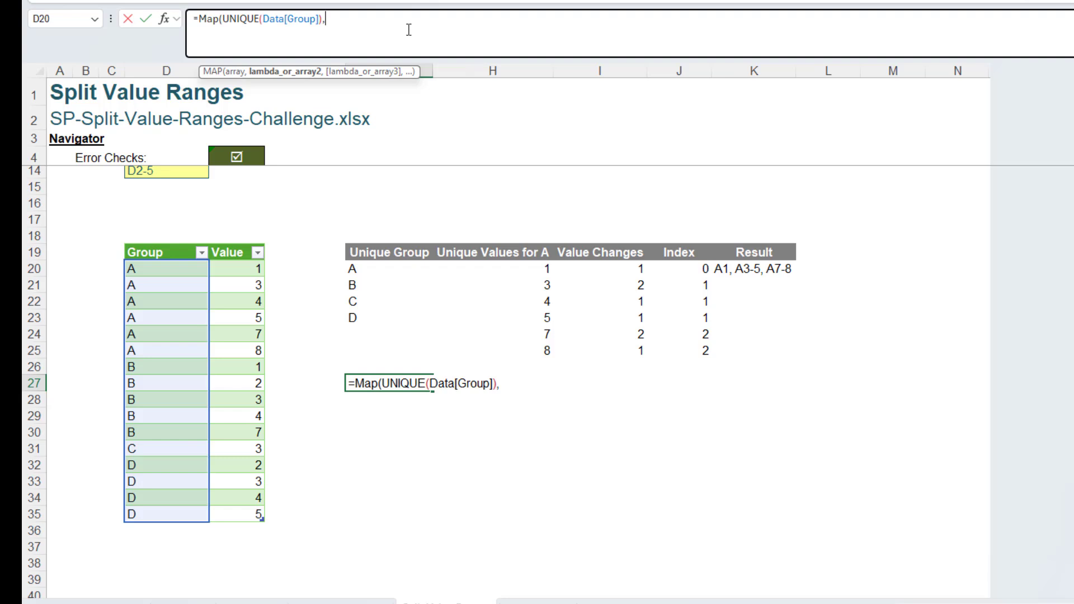
Add a LAMBDA to the G27 MAP formula with the parameter type, and open a LET function as its calculation.
text(AL)
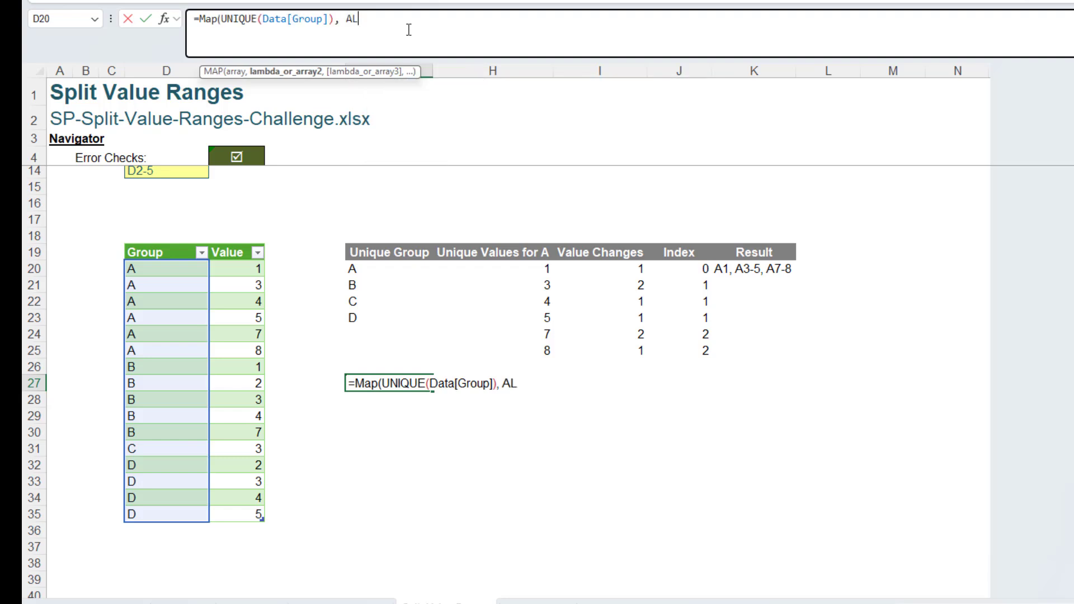
key(BackSpace)
key(BackSpace)
text(Lambd)
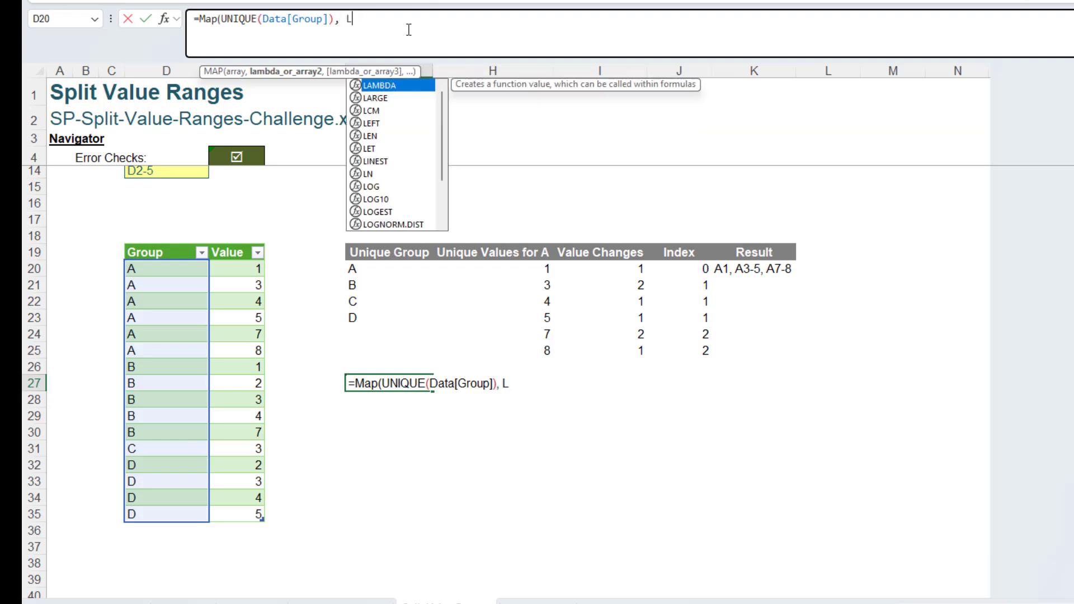
text(a()
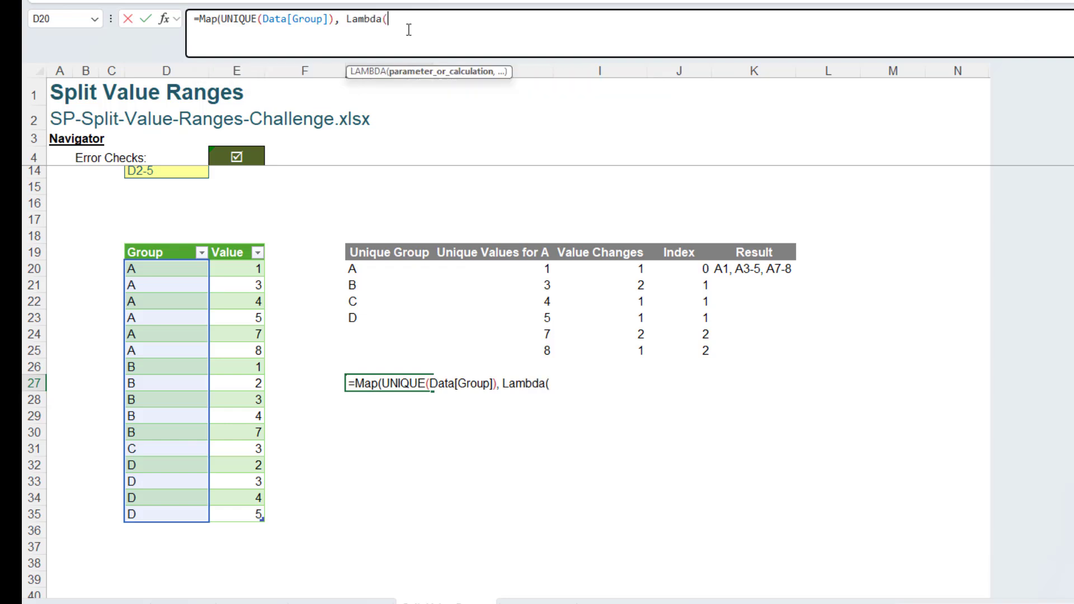
text(type)
text(, let()
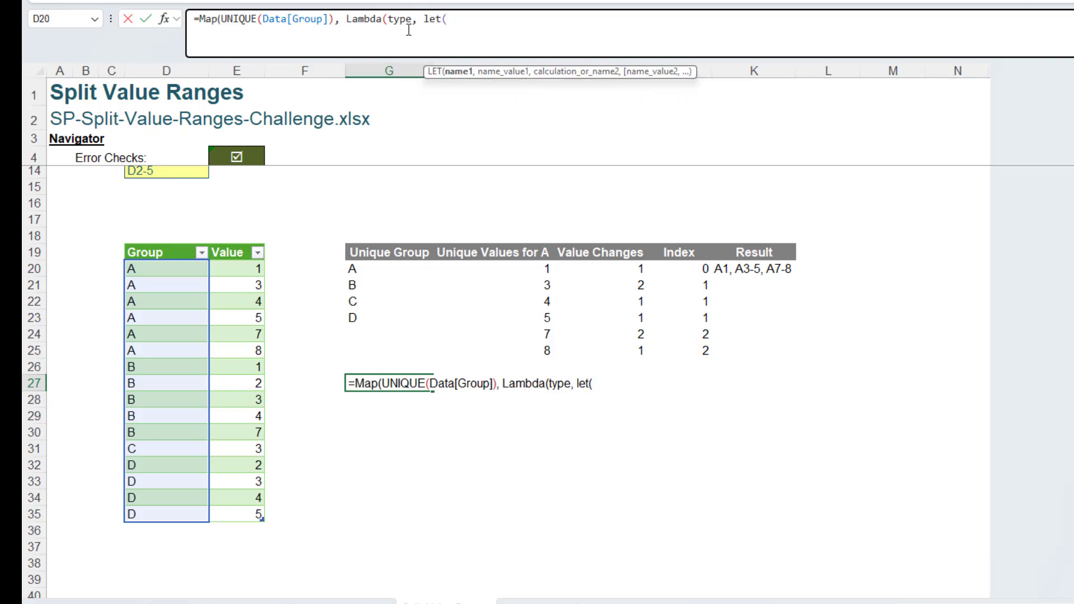
Name the first LET variable value in the G27 formula and nest SORT, UNIQUE and FILTER functions as its value.
text(value)
text(,s)
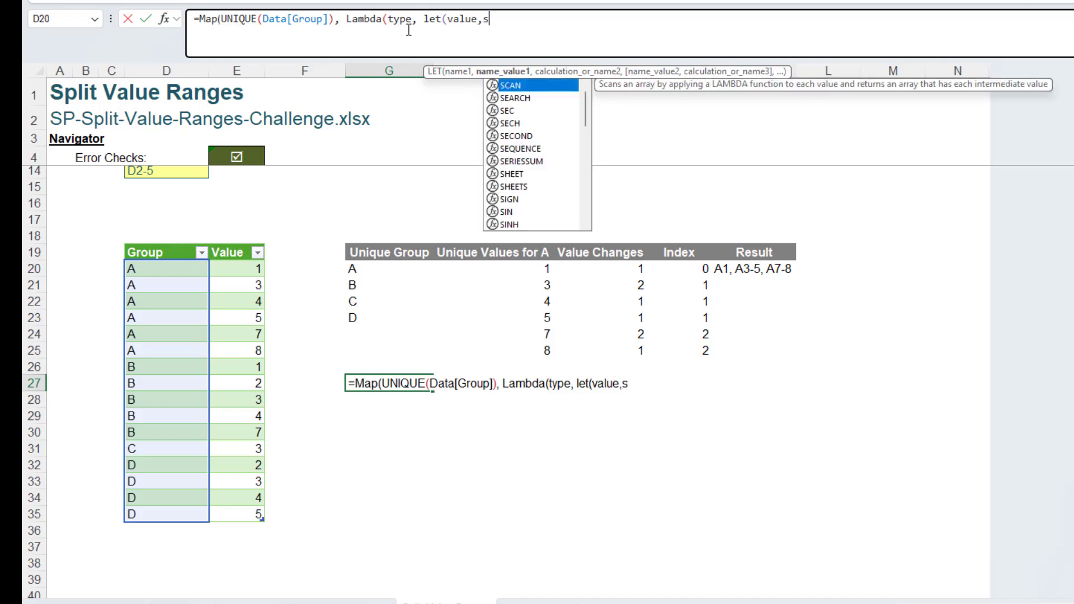
text(ort()
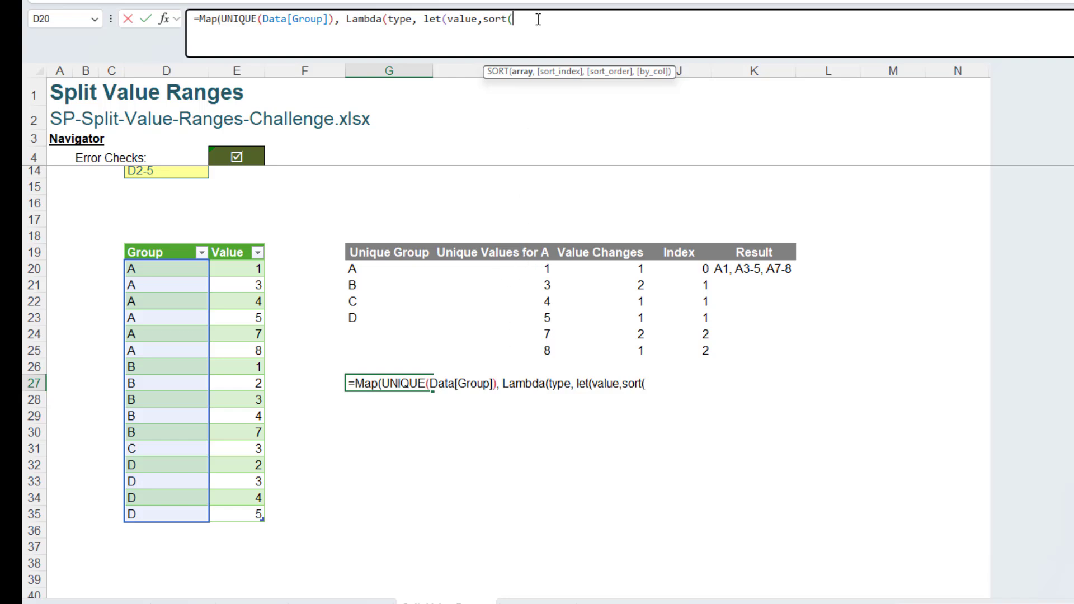
text(unique()
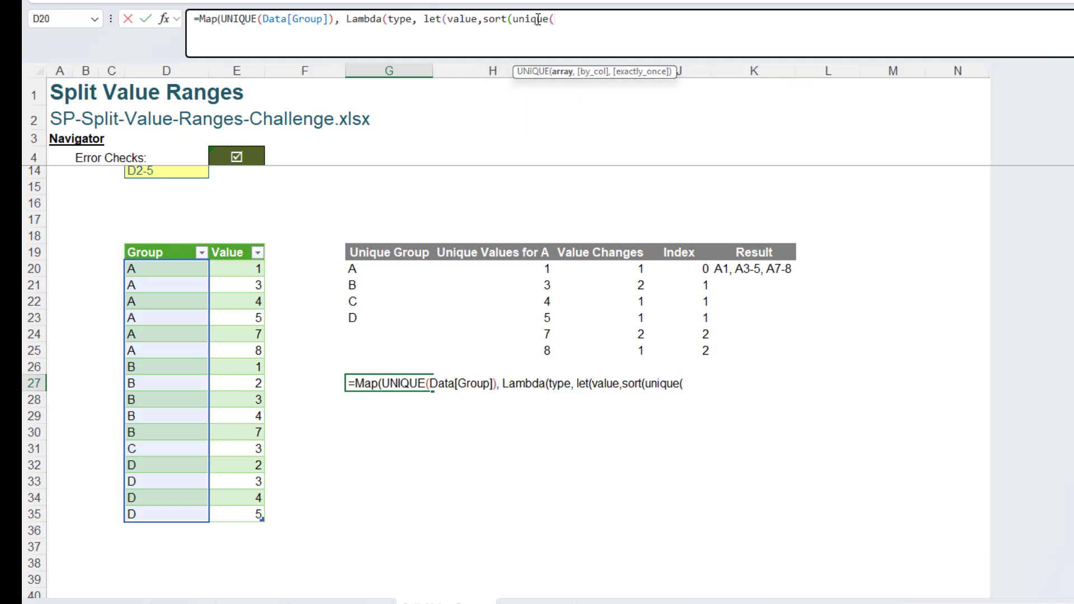
text(filter)
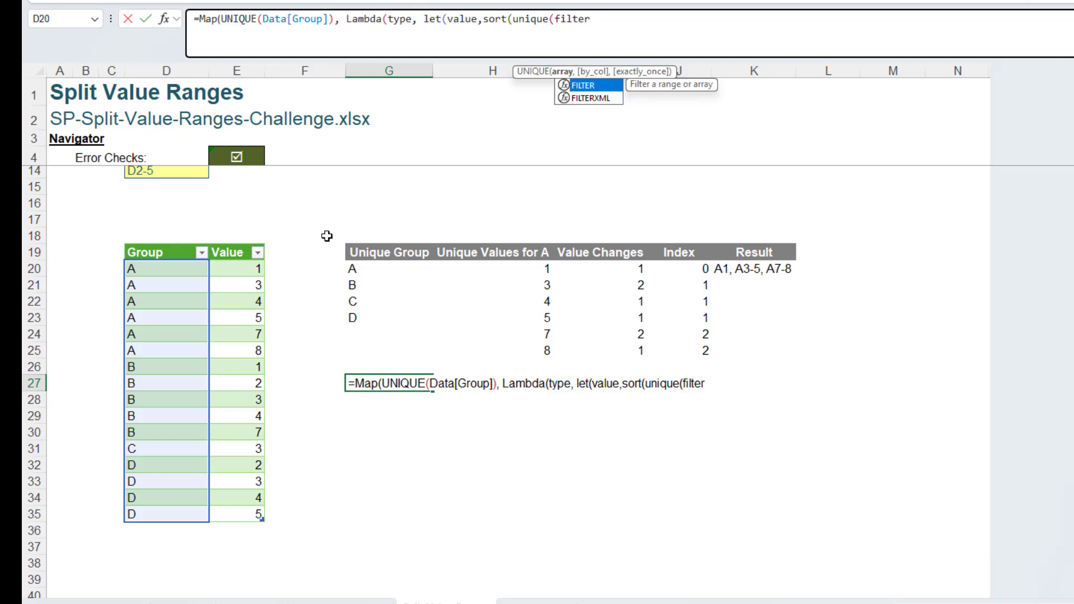
key(Return)
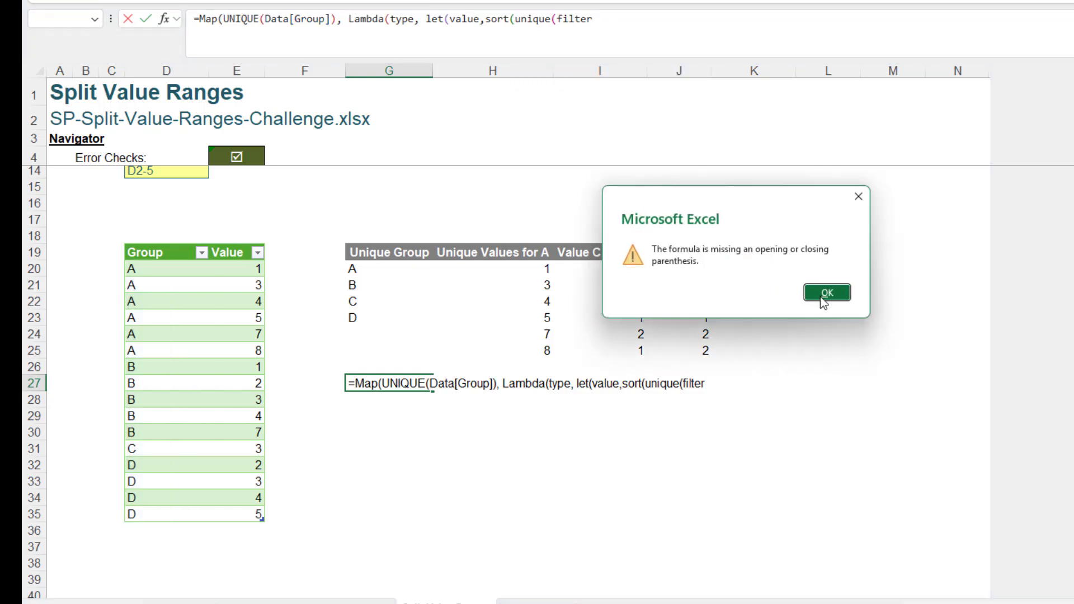
click(826, 293)
click(682, 41)
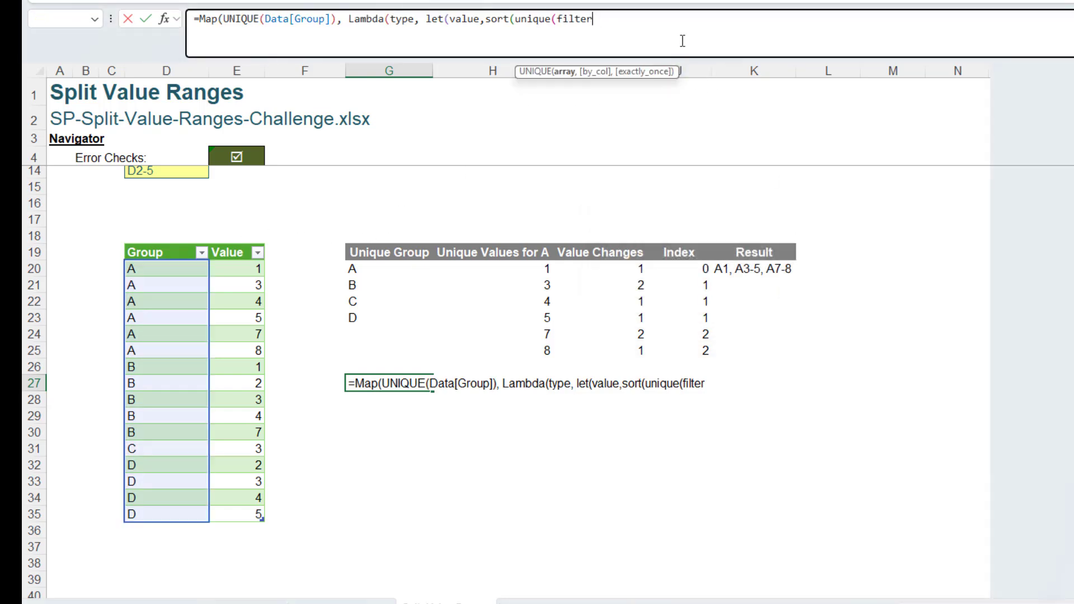
text(()
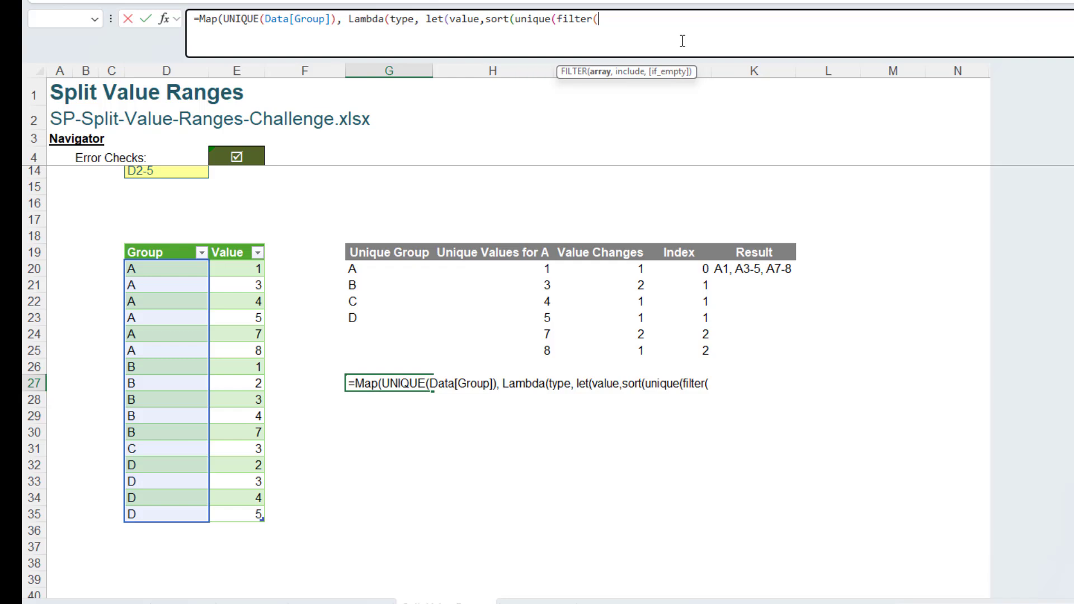
Filter Data[Value] where Data[Group]=type, and close the FILTER, UNIQUE and SORT functions.
click(245, 246)
text(,)
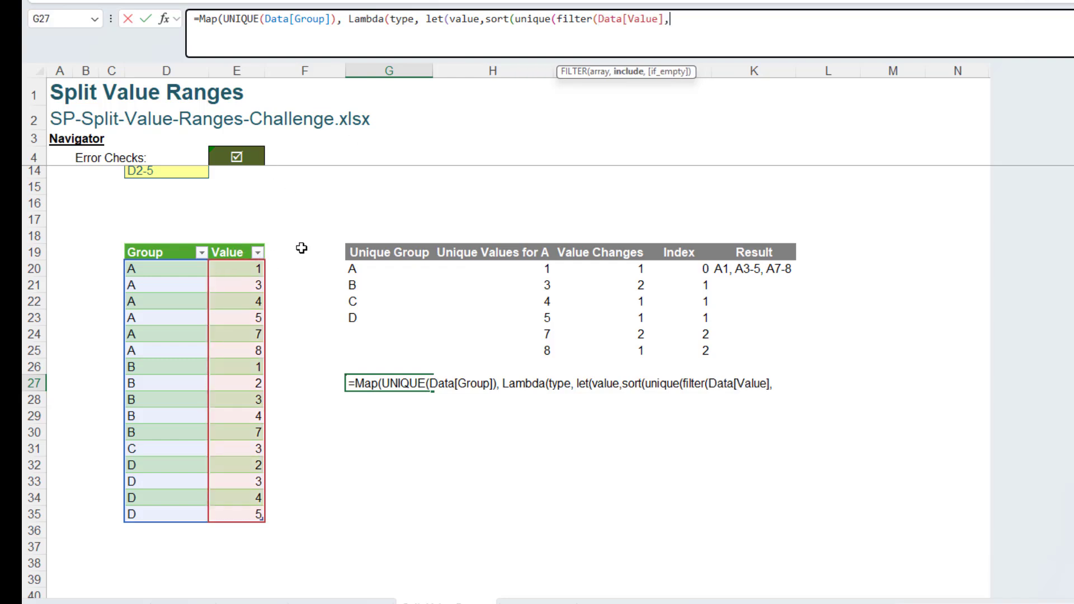
click(184, 246)
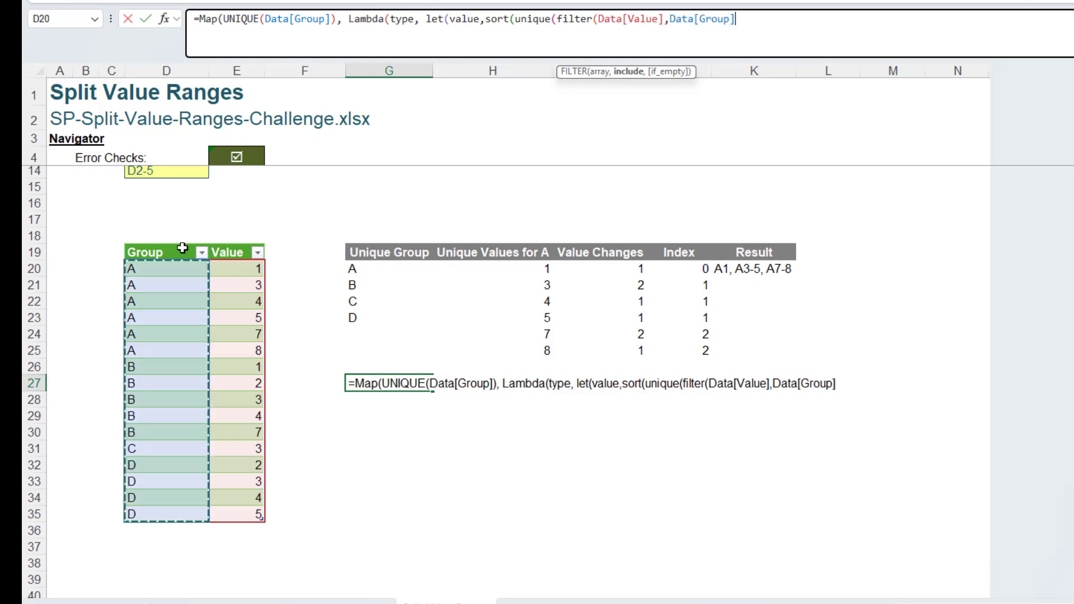
text(=)
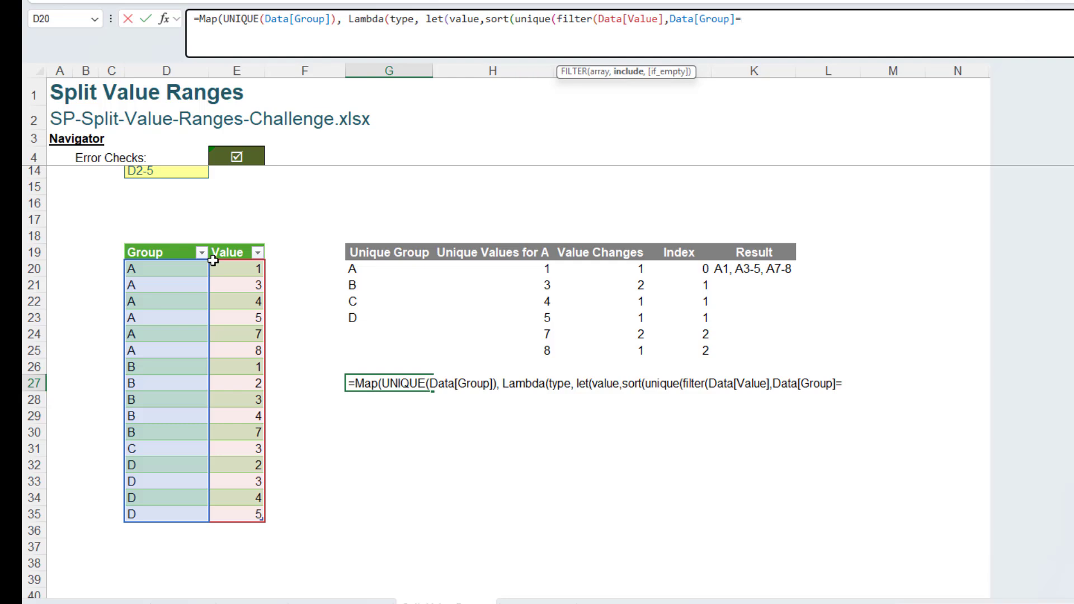
text(type))))
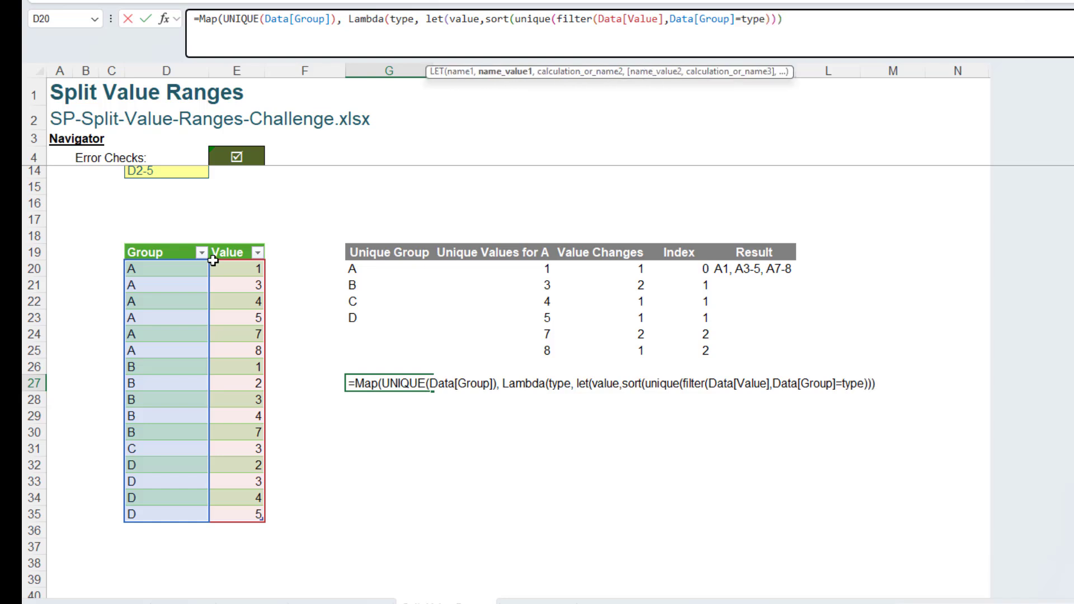
Start the LET calculation in G27 with ARRAYTOTEXT wrapping a DROP function that contains GROUPBY.
text(,A)
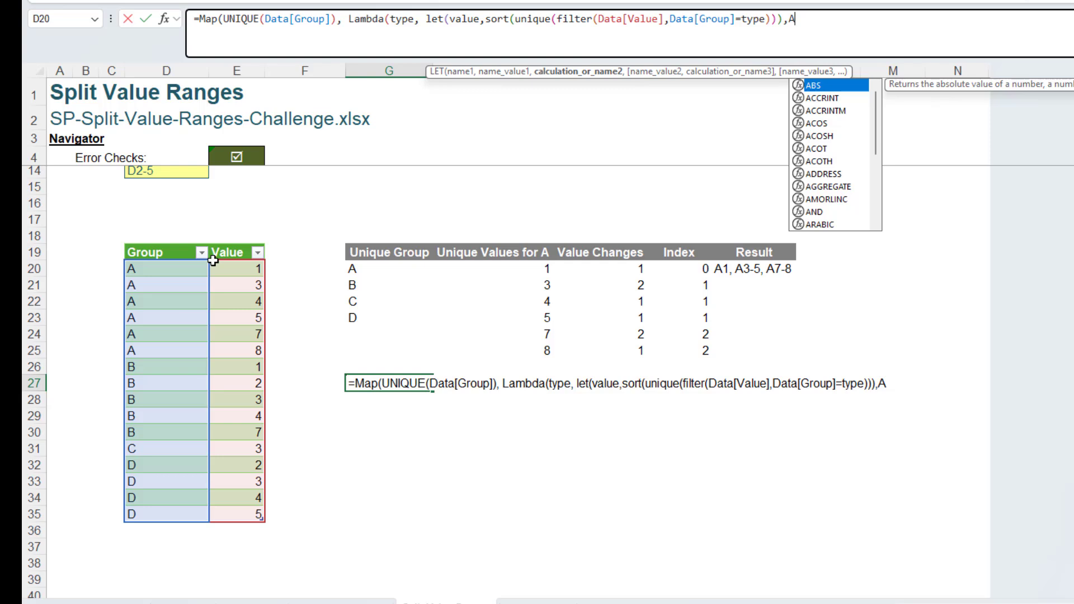
text(RRA)
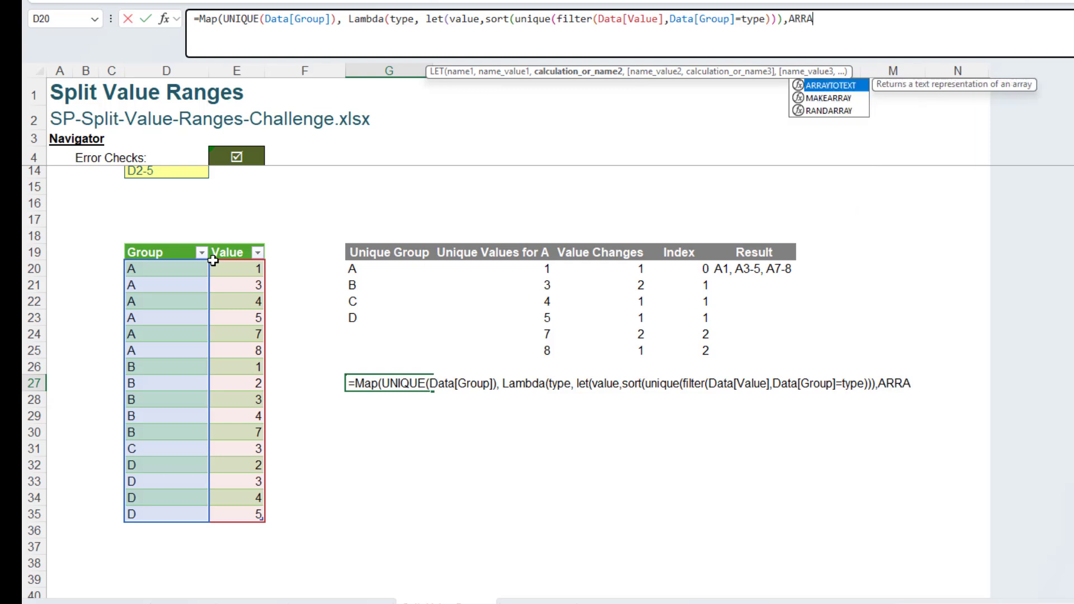
text(YTOTEXT)
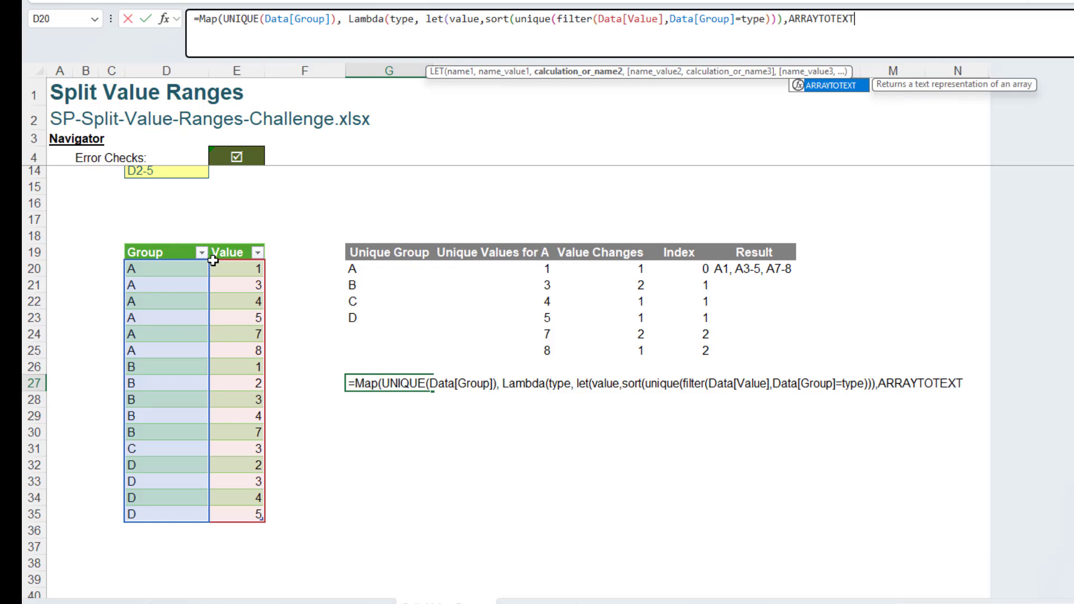
text(()
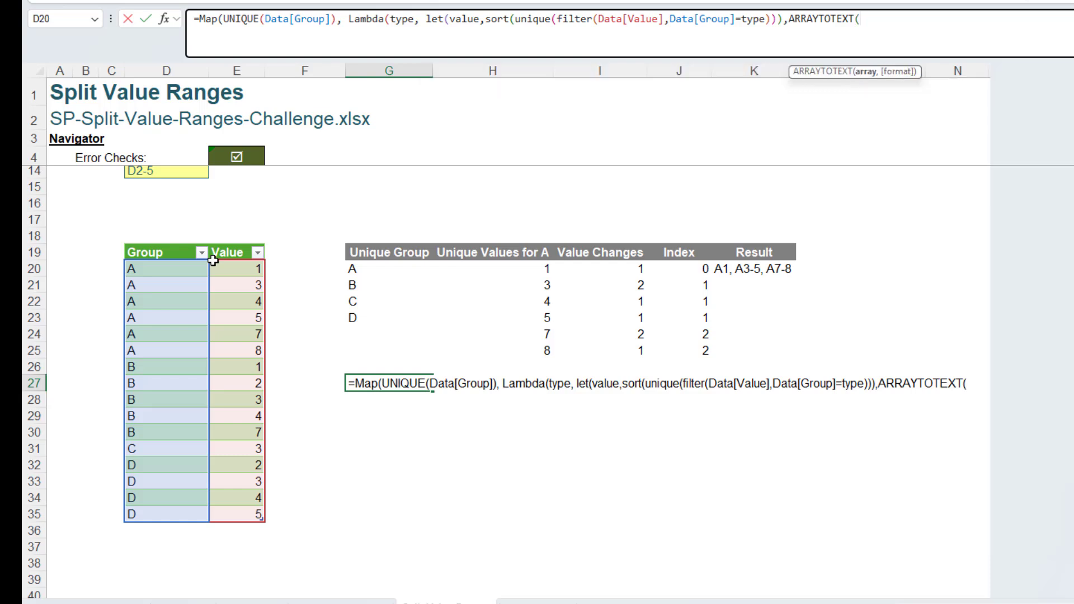
text(Drop)
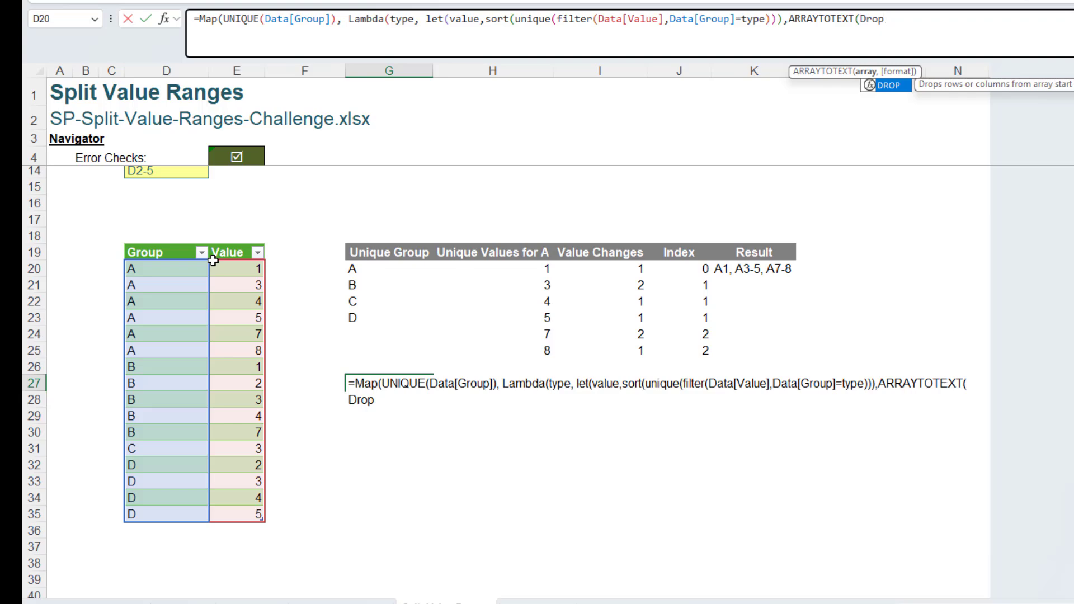
text(()
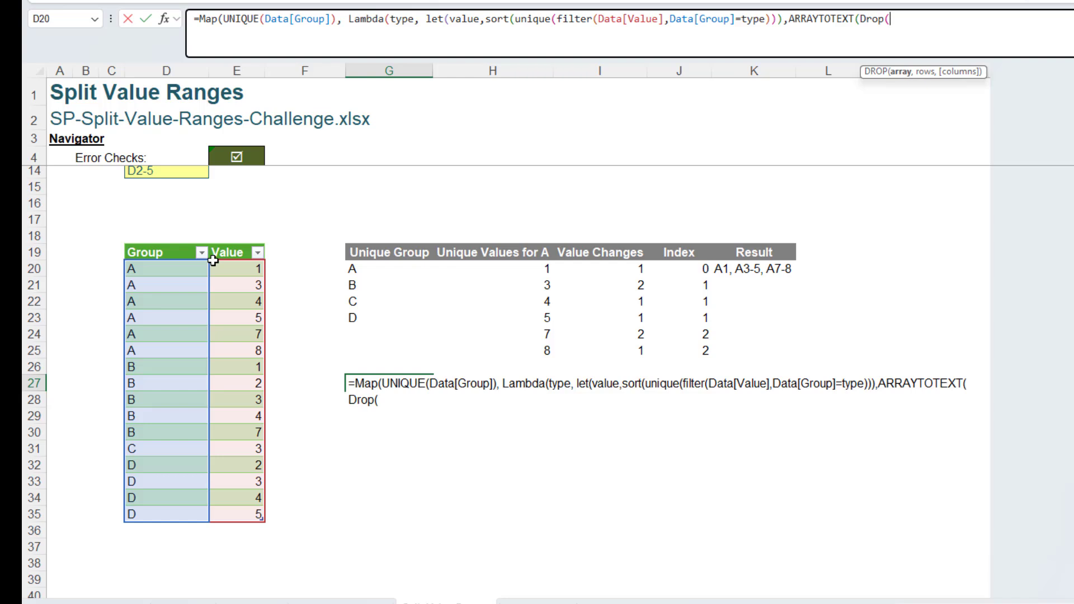
text(Group)
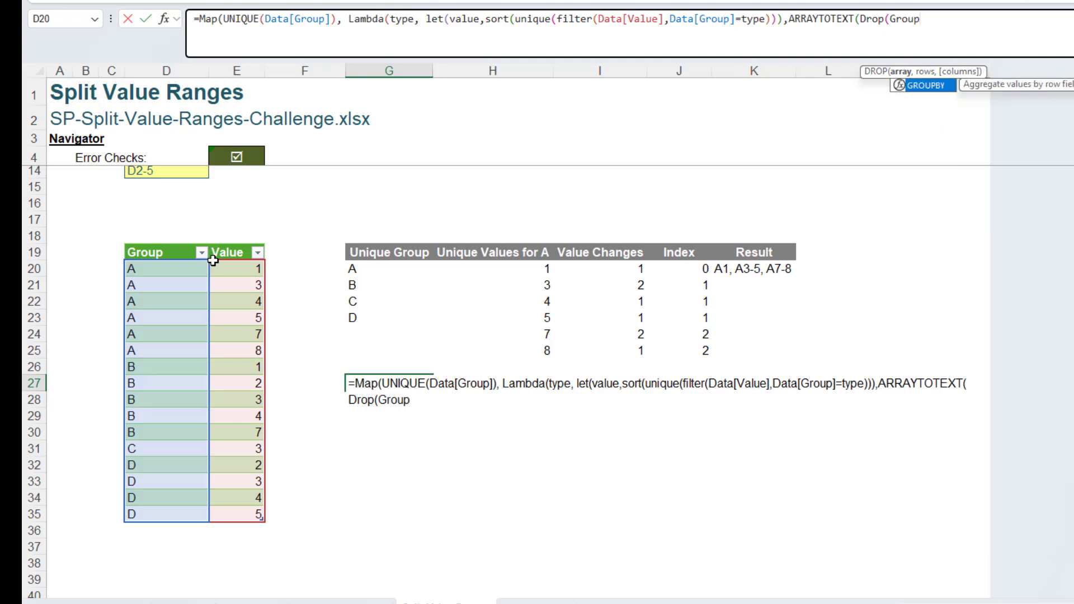
key(Tab)
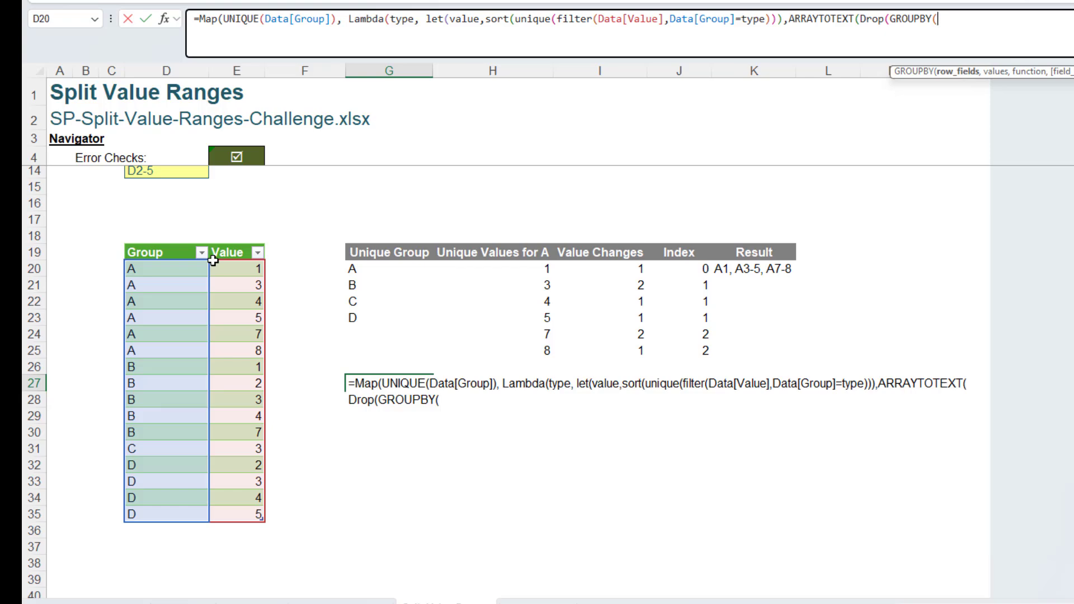
Open a SCAN as the GROUPBY row fields with initial value 0, and begin its array as value minus.
text(Scan)
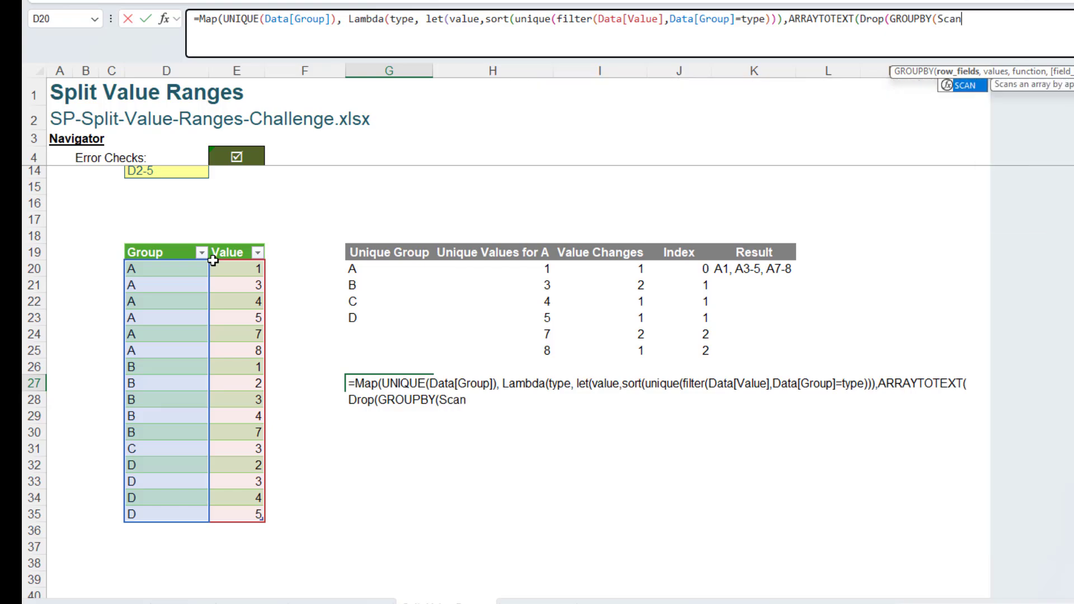
text(()
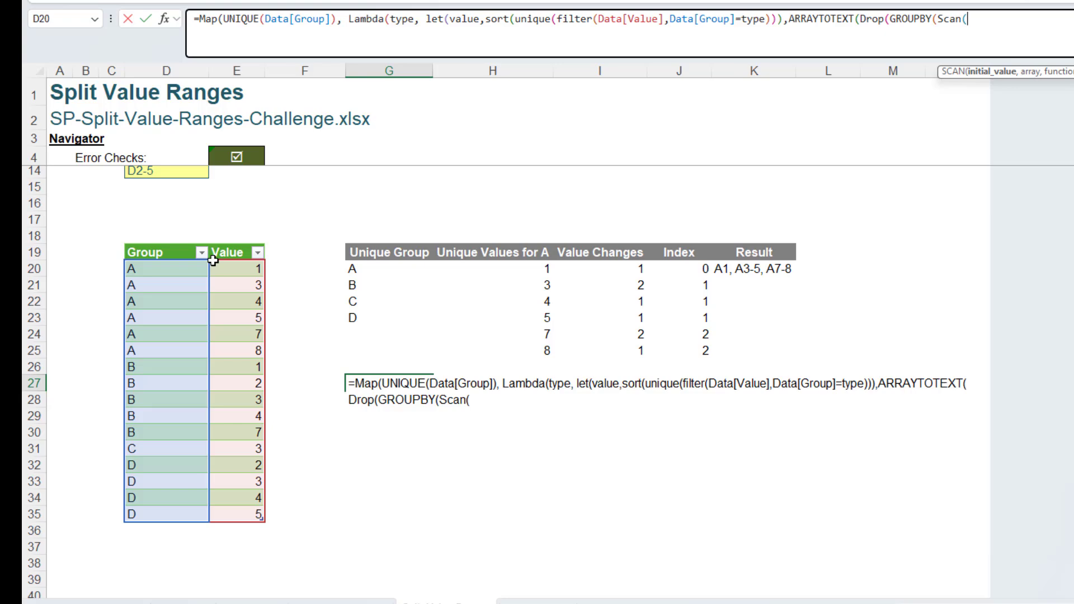
text(0,)
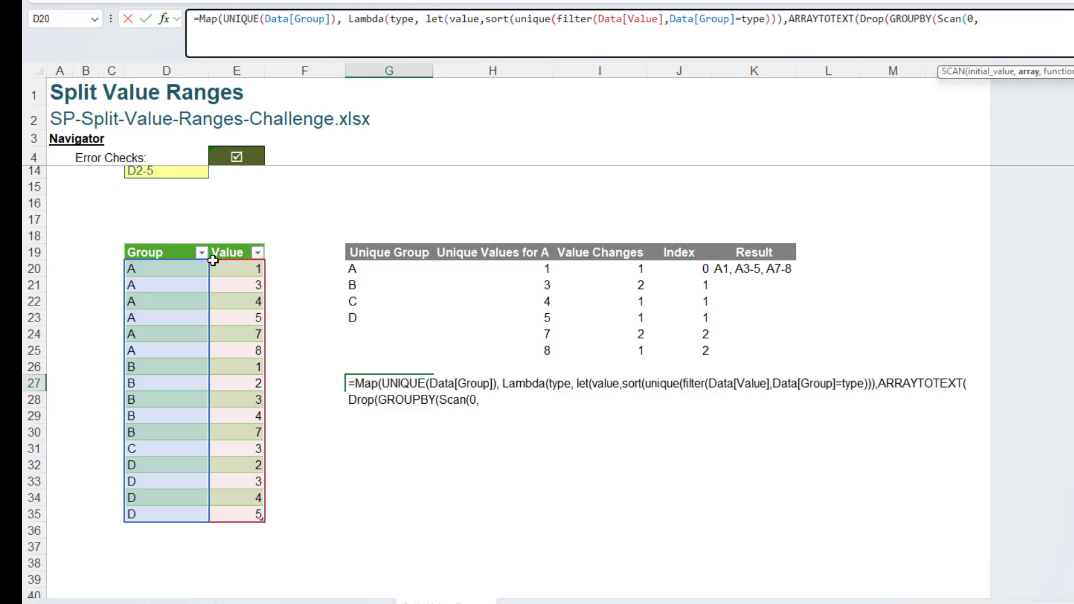
text(valu)
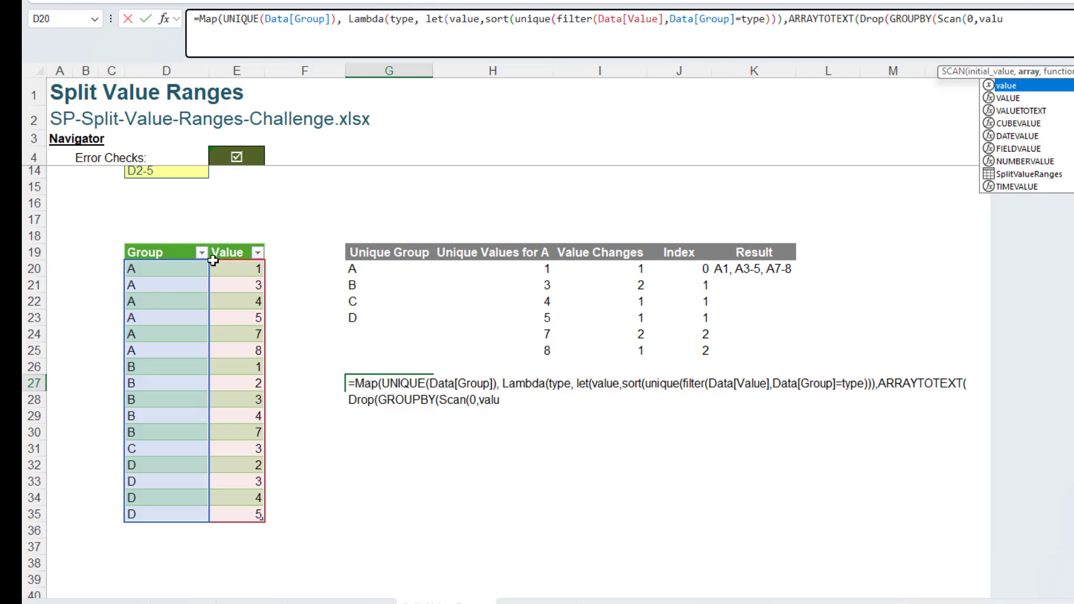
text(e-)
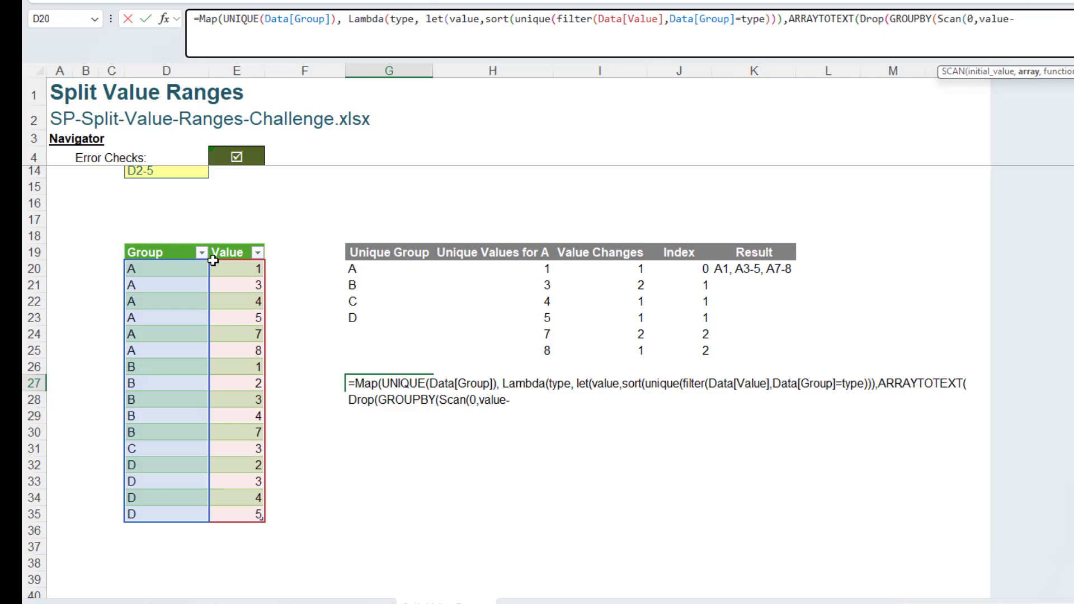
Complete the SCAN array's subtraction with VSTACK(0,Drop(Value,-1)).
text(VSTAck)
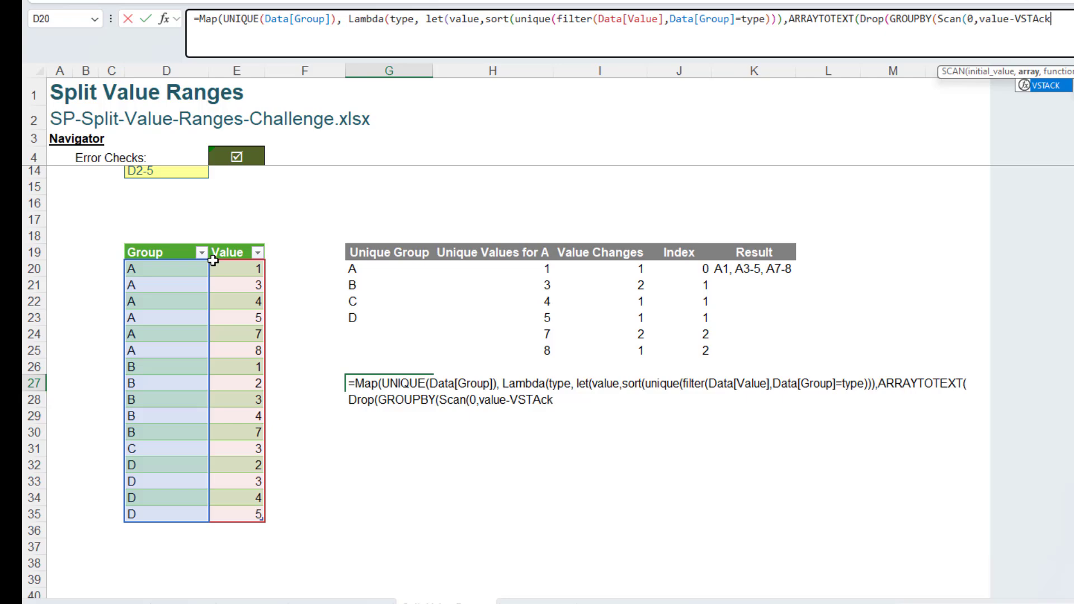
key(Tab)
text(()
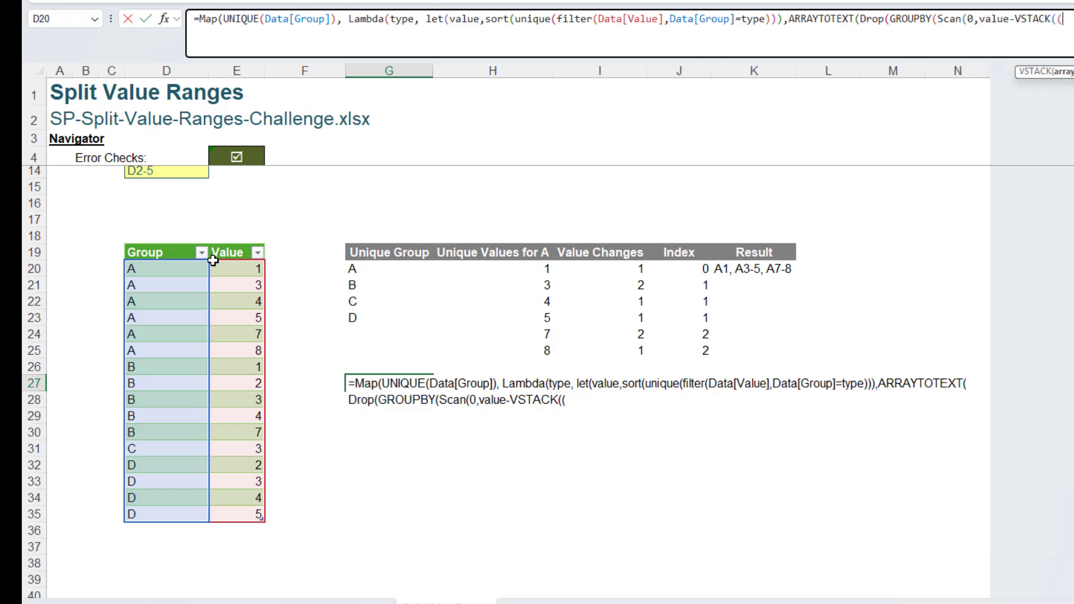
key(BackSpace)
text(0,Drop()
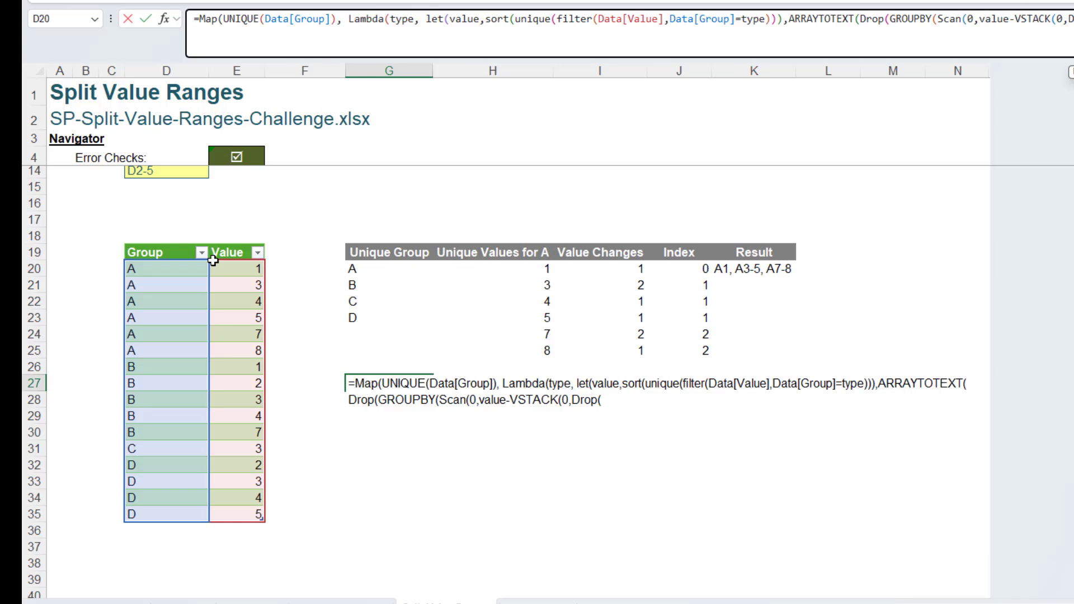
text(Value)
text(,-1))
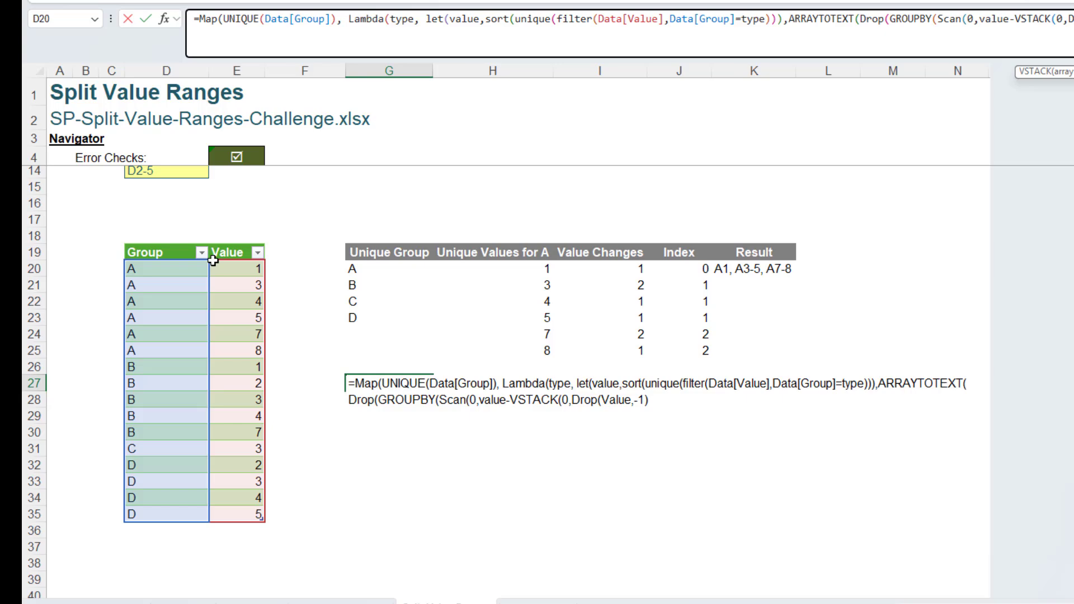
text())
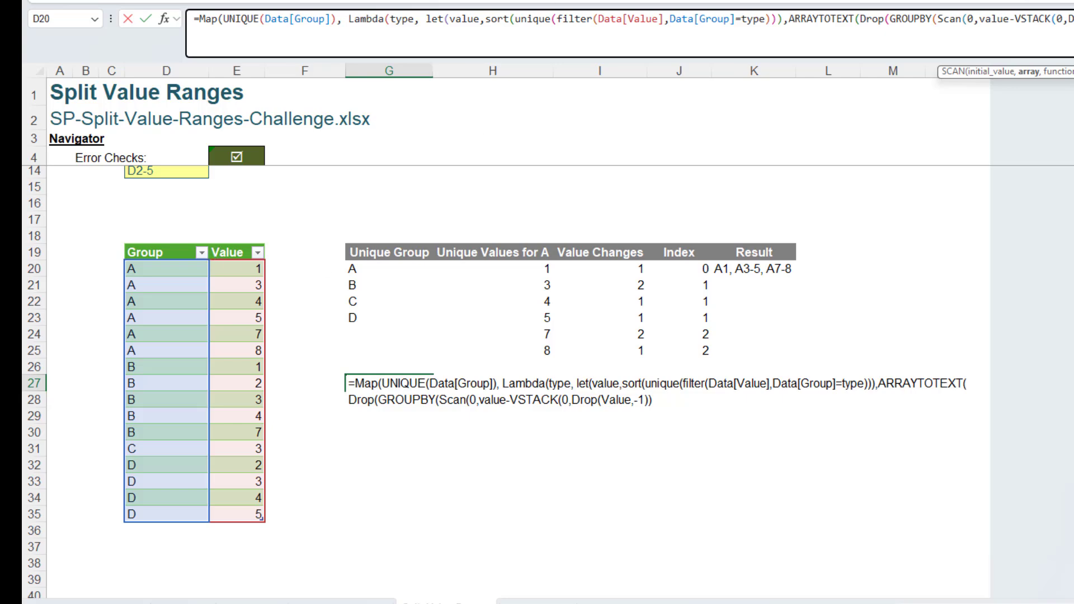
Review the SCAN array expression, test it for greater than 1, and finish the SCAN with sum as its function.
drag(981, 23, 1073, 22)
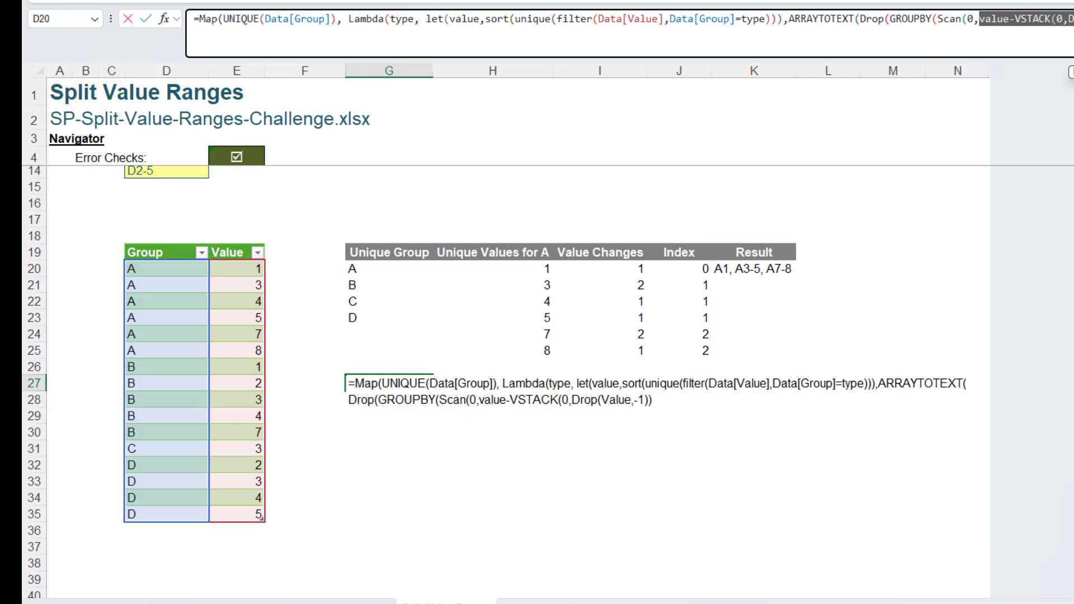
click(1073, 21)
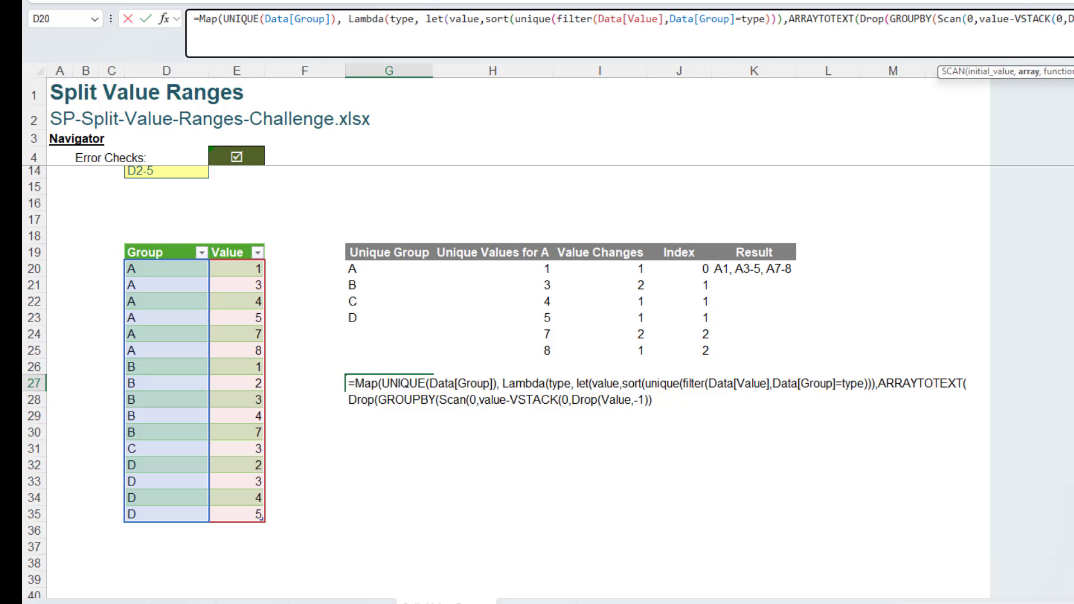
text(1,sum))
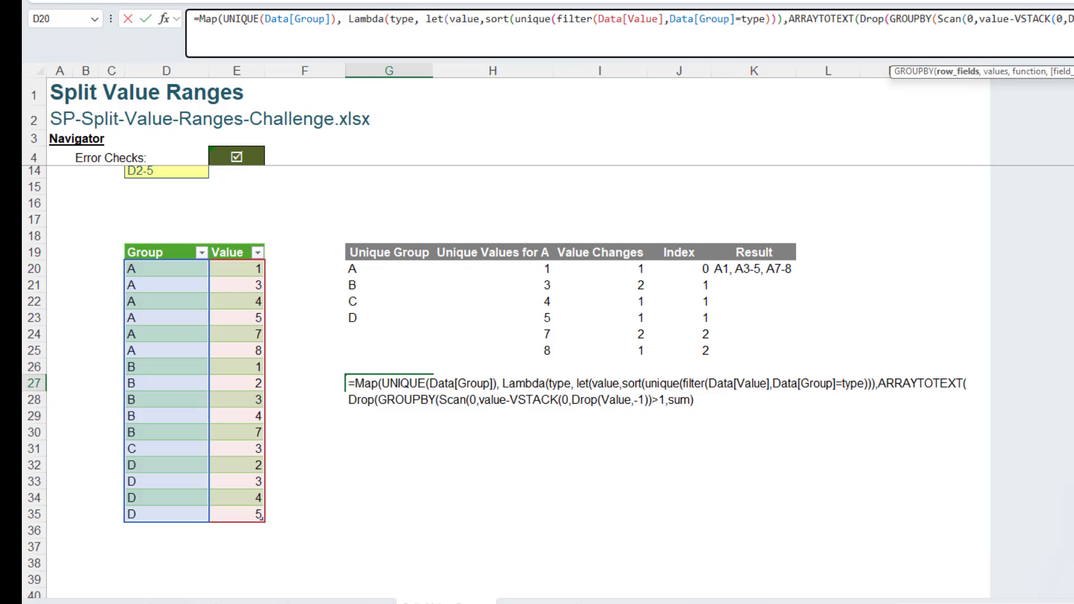
Supply value as the GROUPBY values argument and open a LAMBDA as its function.
text(,value)
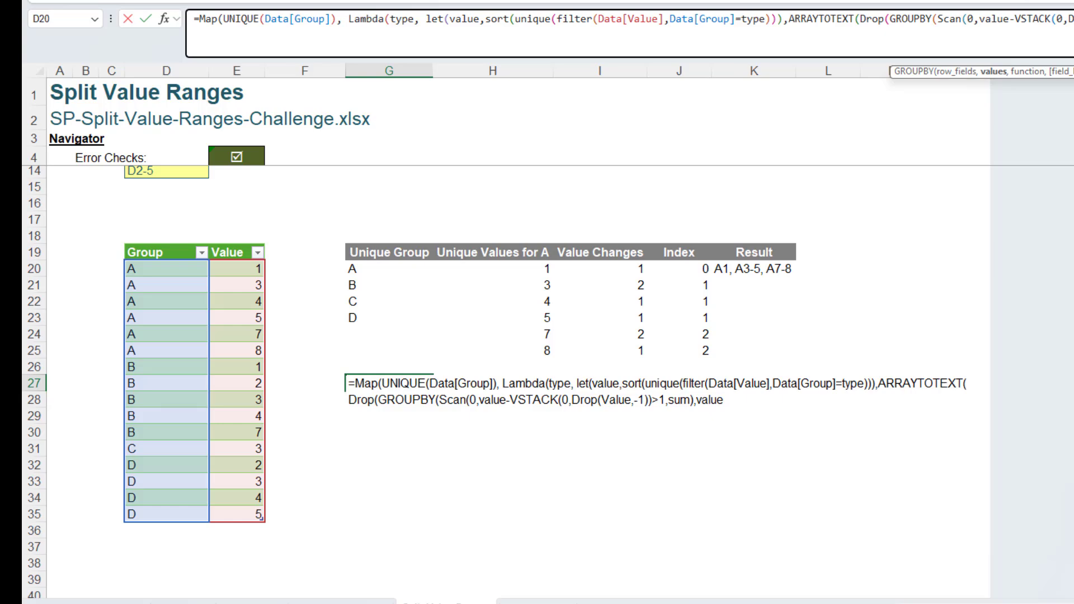
text(,)
text(La)
key(BackSpace)
text(A)
text(mbd)
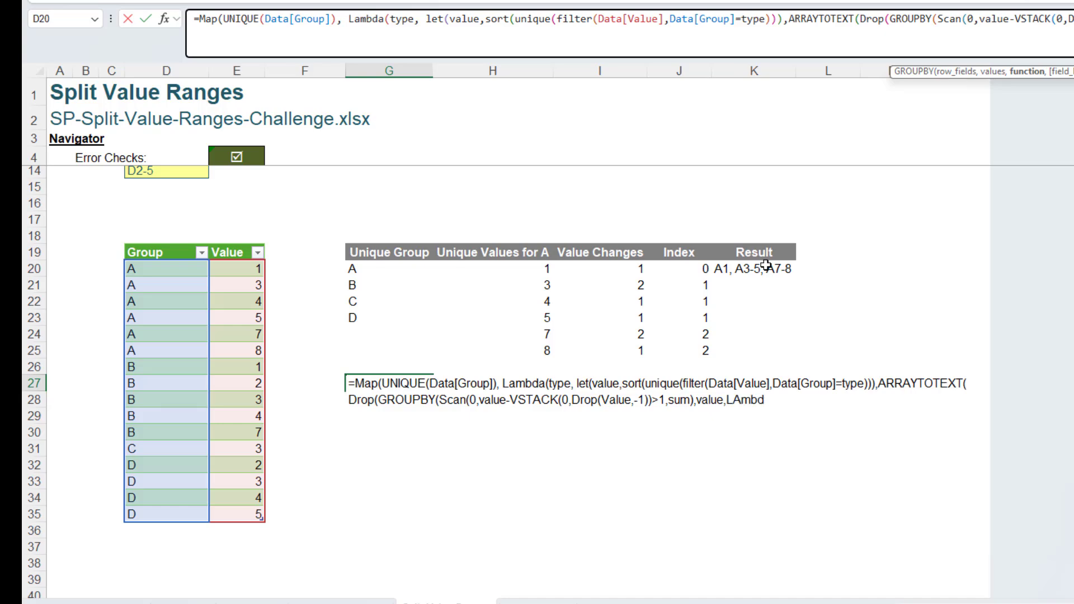
text(a()
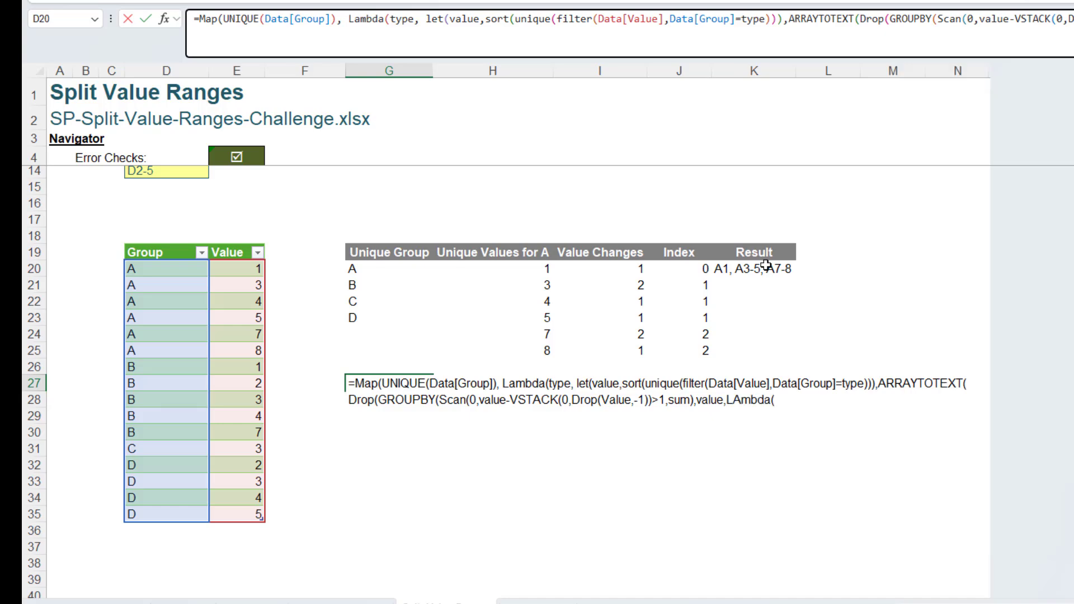
text(group,type & @gr)
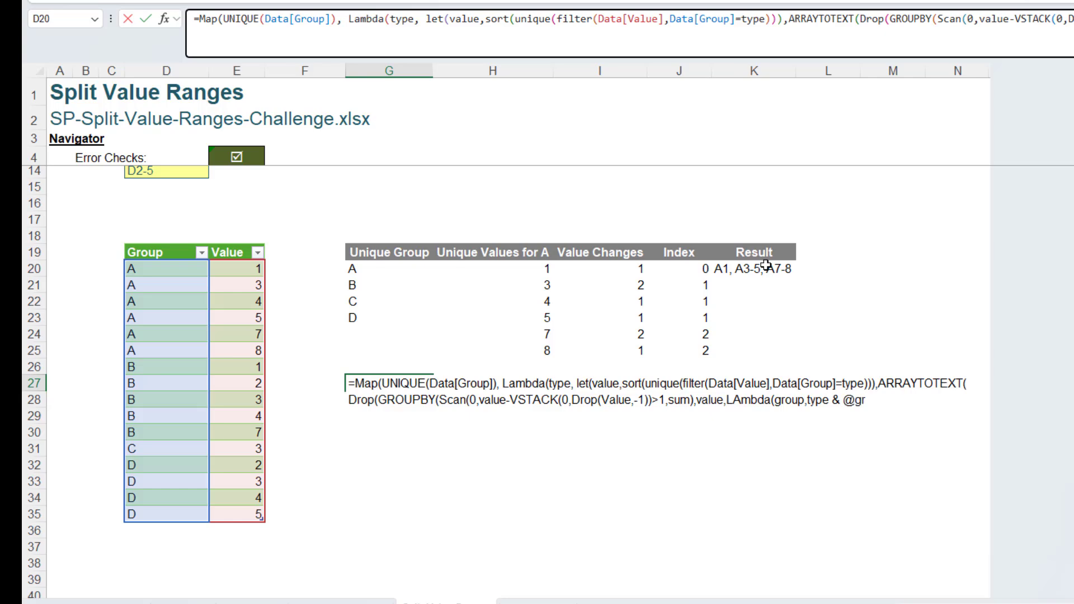
text(oup & IF()
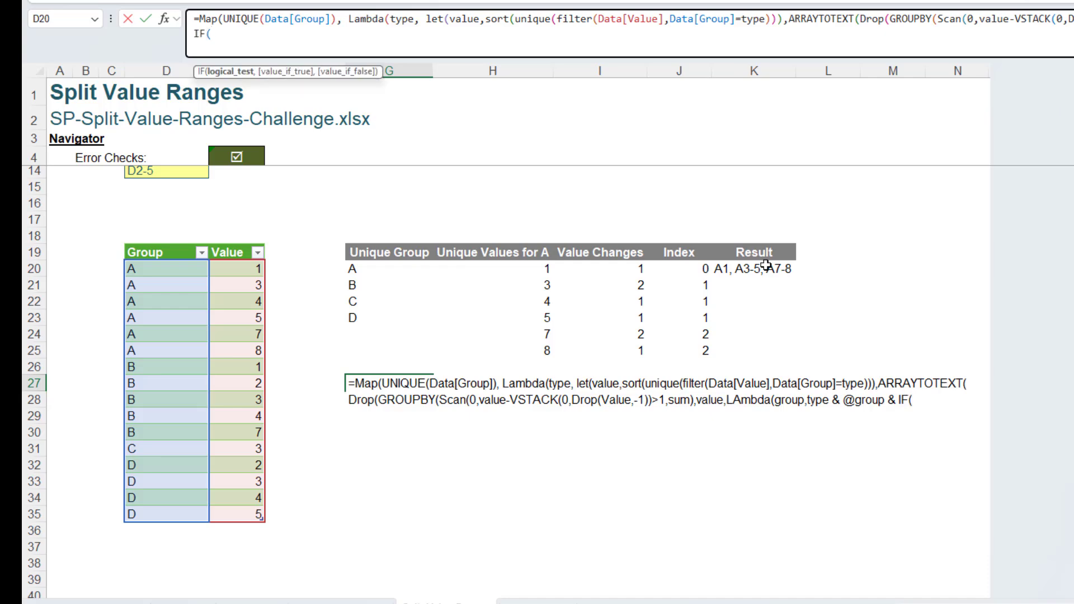
text(Row)
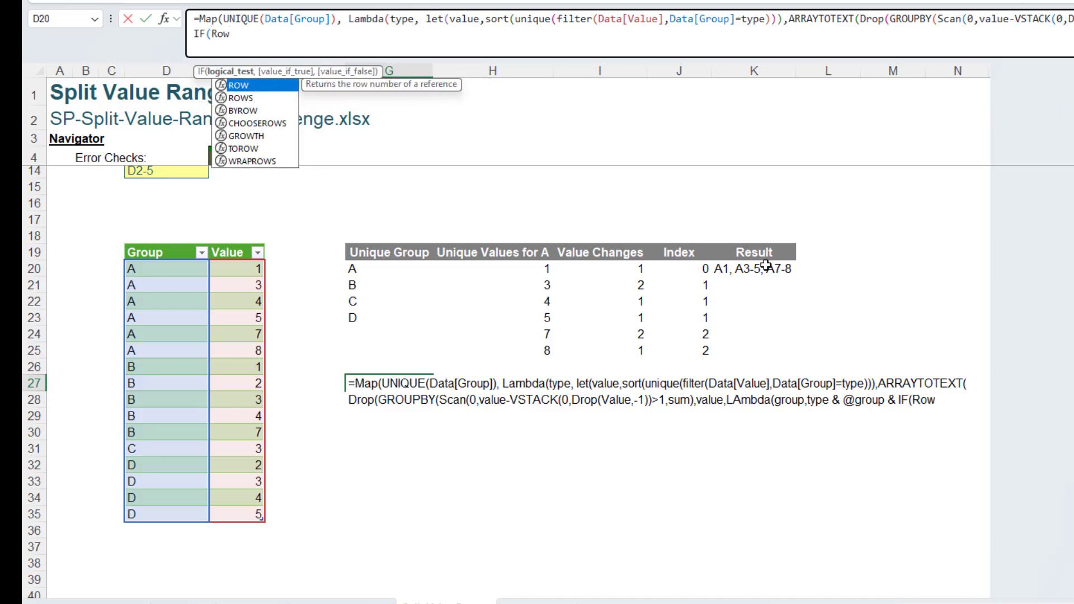
text(s()
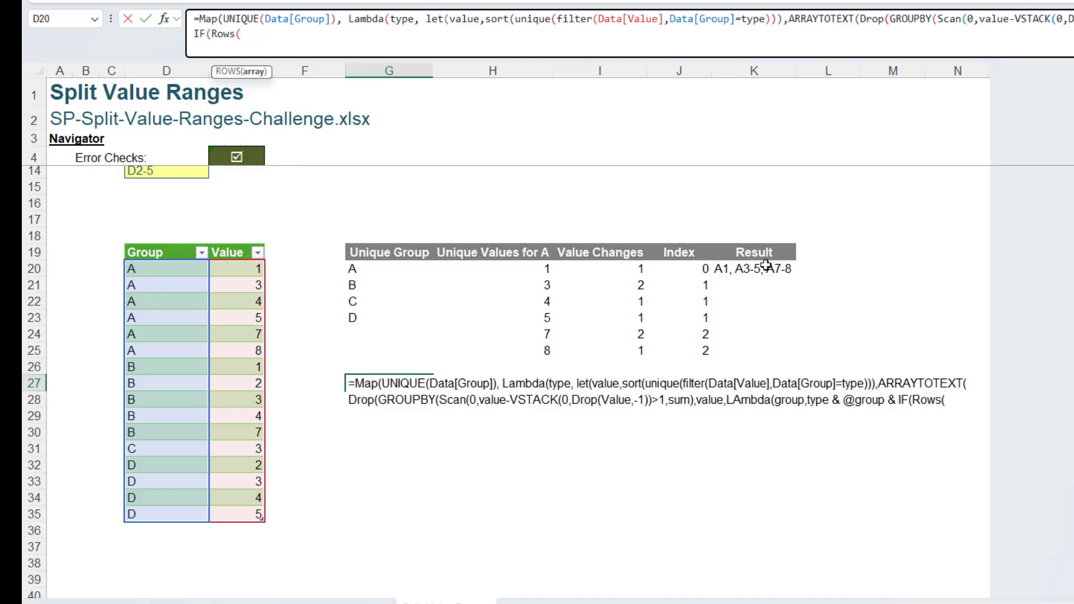
text(group))
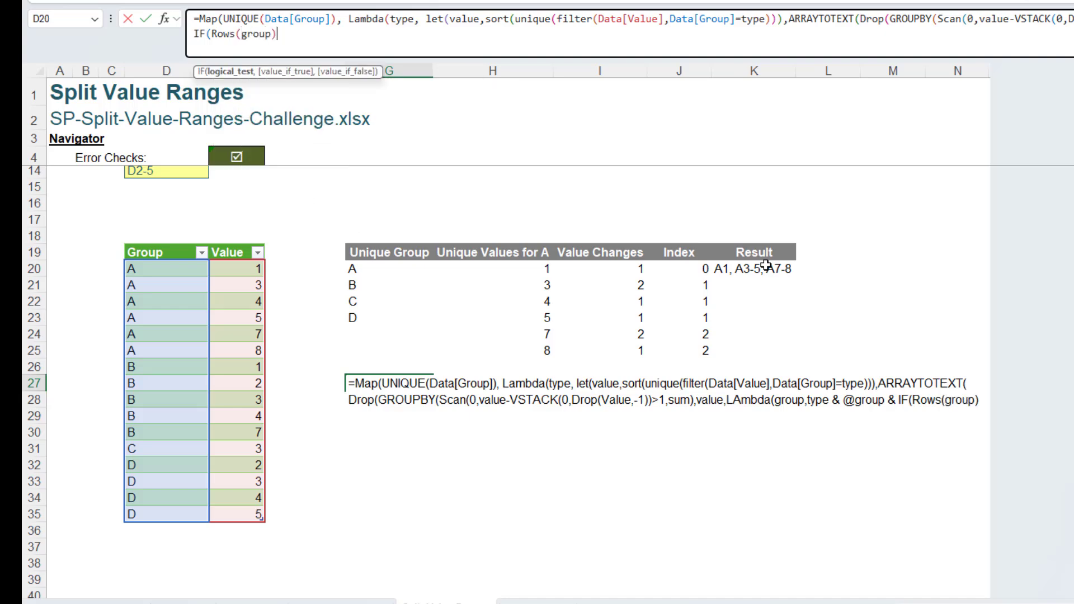
text(=1,)
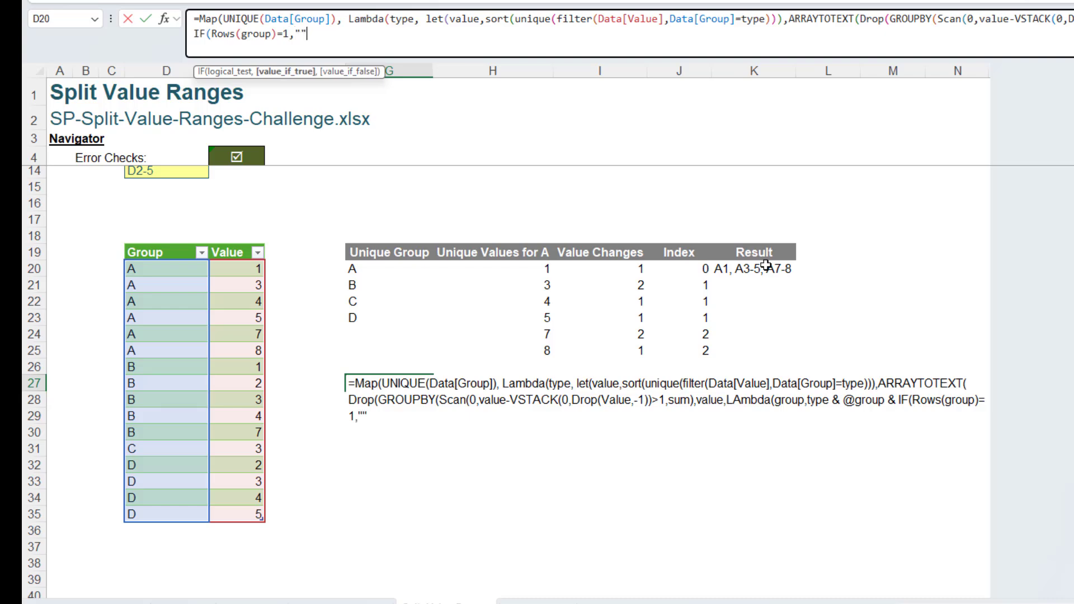
text(""<)
key(BackSpace)
text(,)
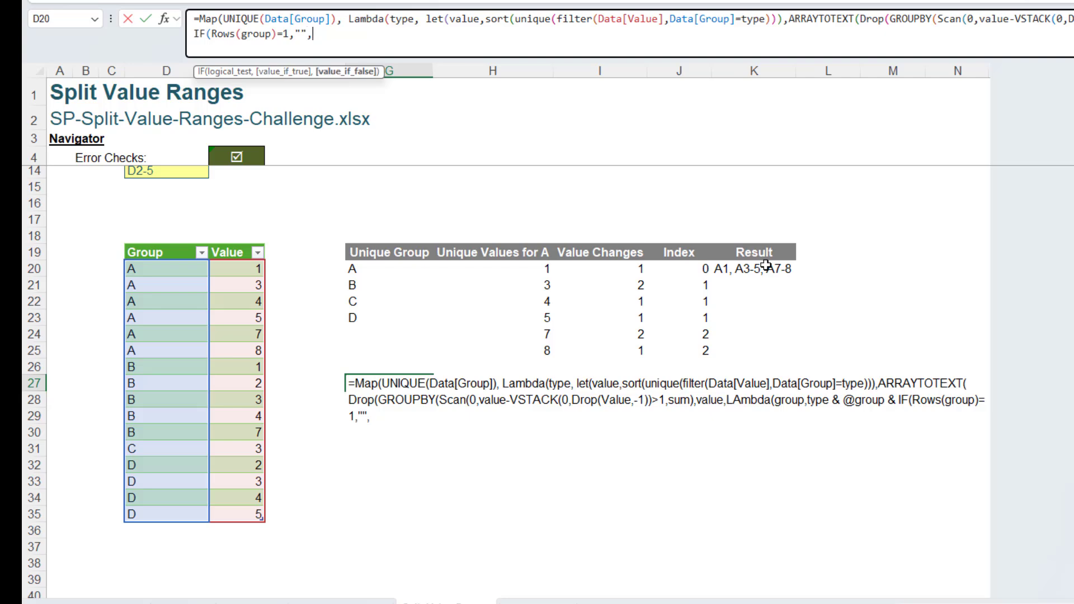
Enter "-"MAX(group) as the IF's false value and close both the IF and the inner LAMBDA.
text("-" MA)
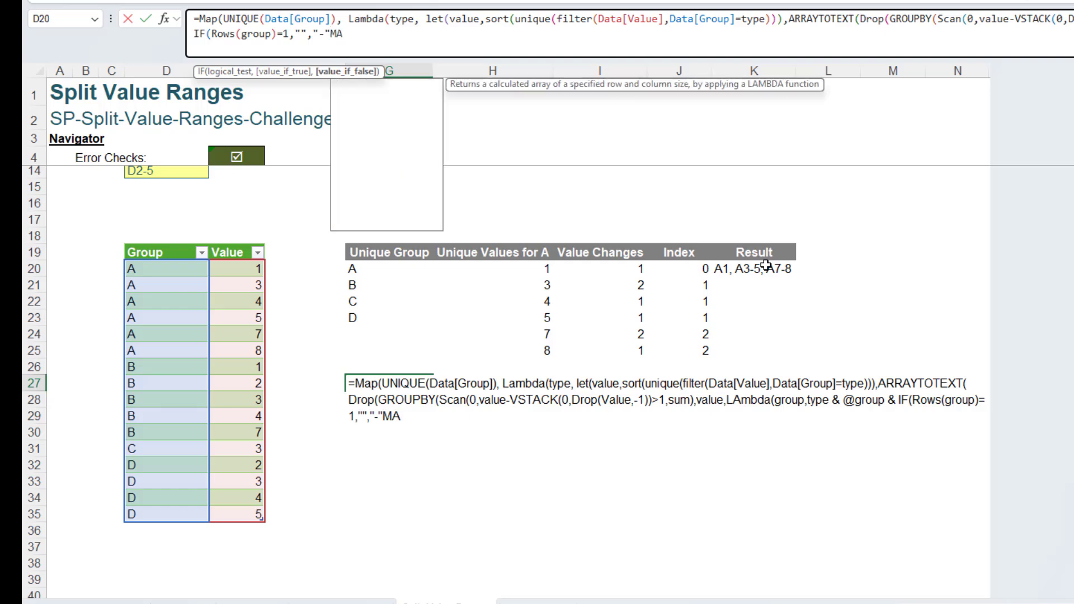
text(X()
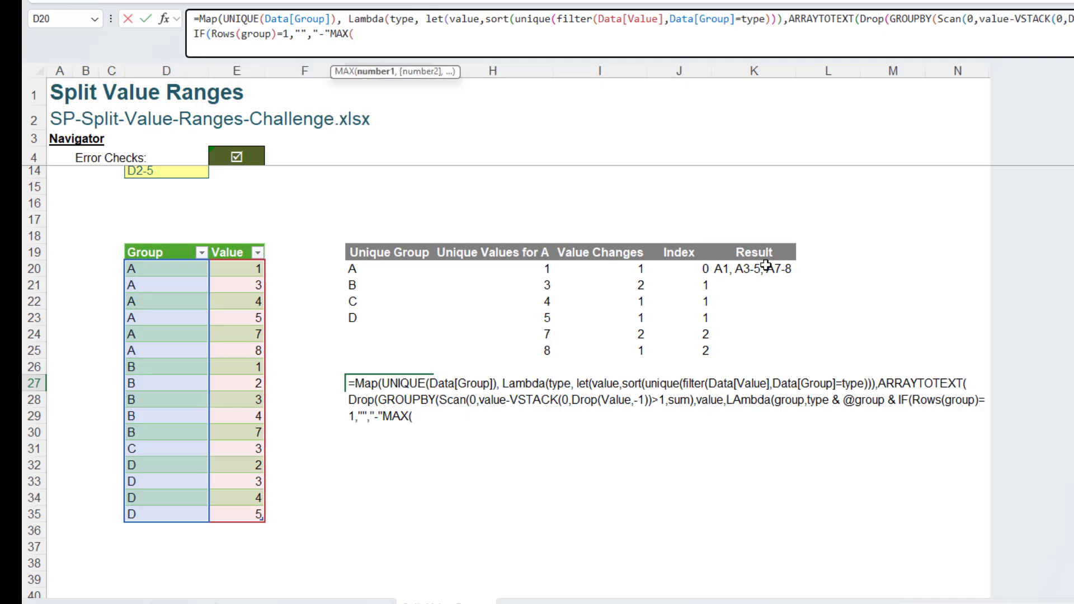
text(group))
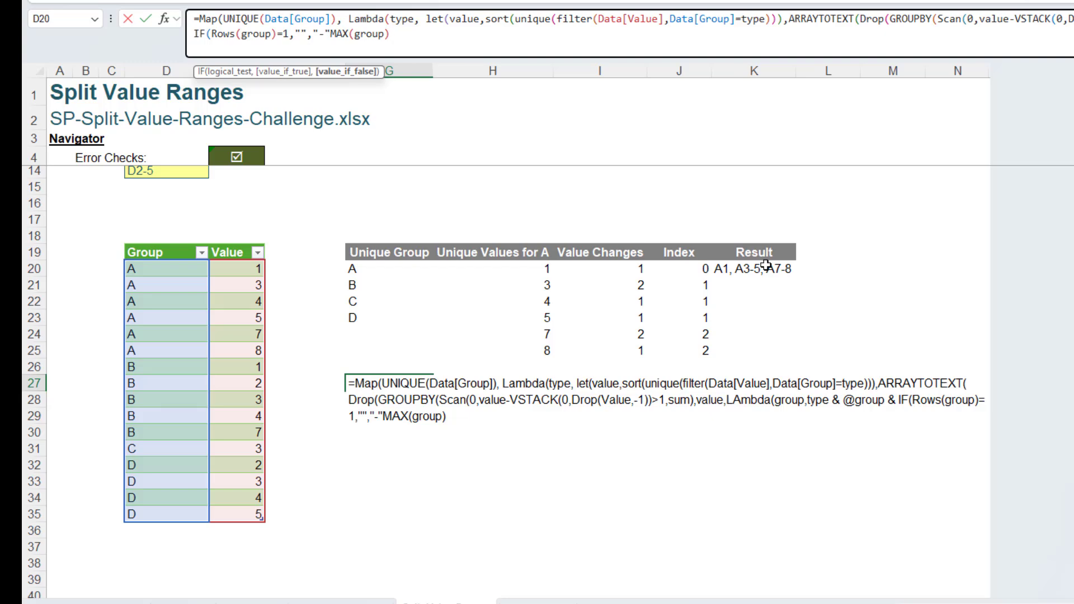
text())
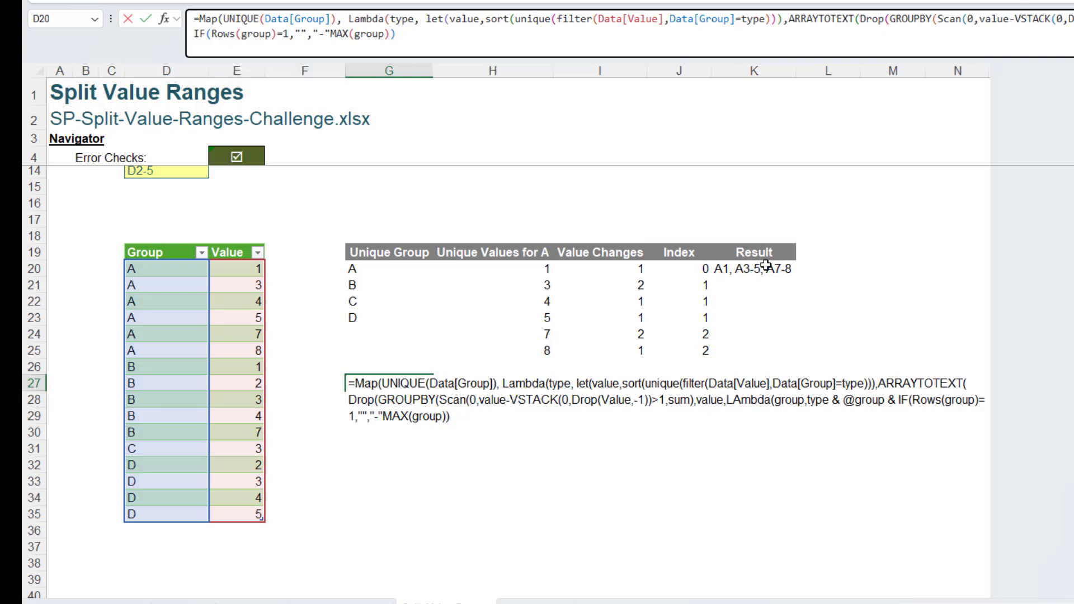
text(0)
key(BackSpace)
text())
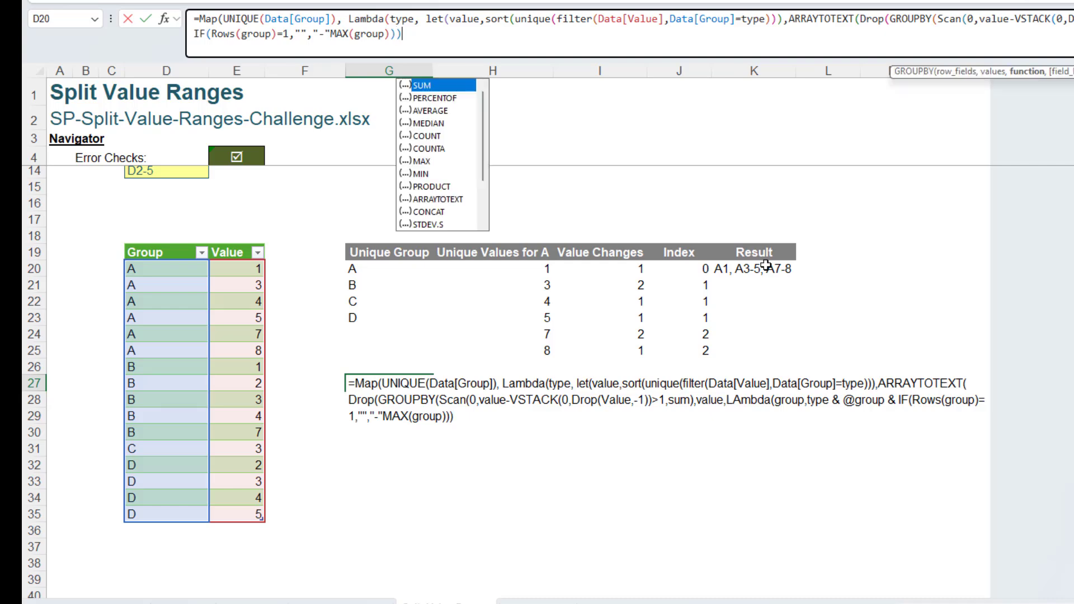
Set GROUPBY's field headers argument to 0 and close the function.
text(,)
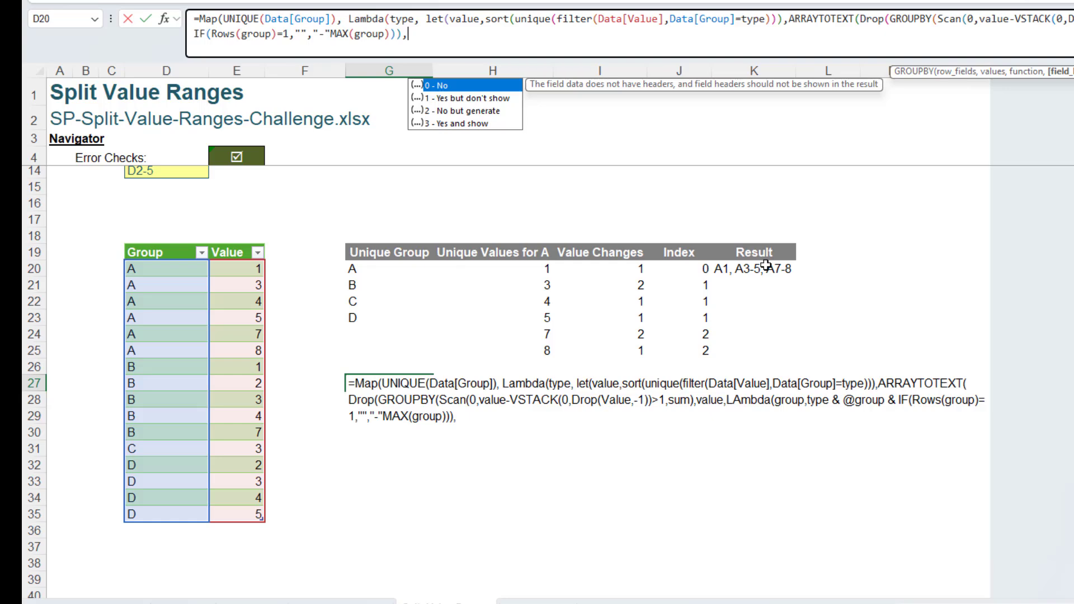
text(0)
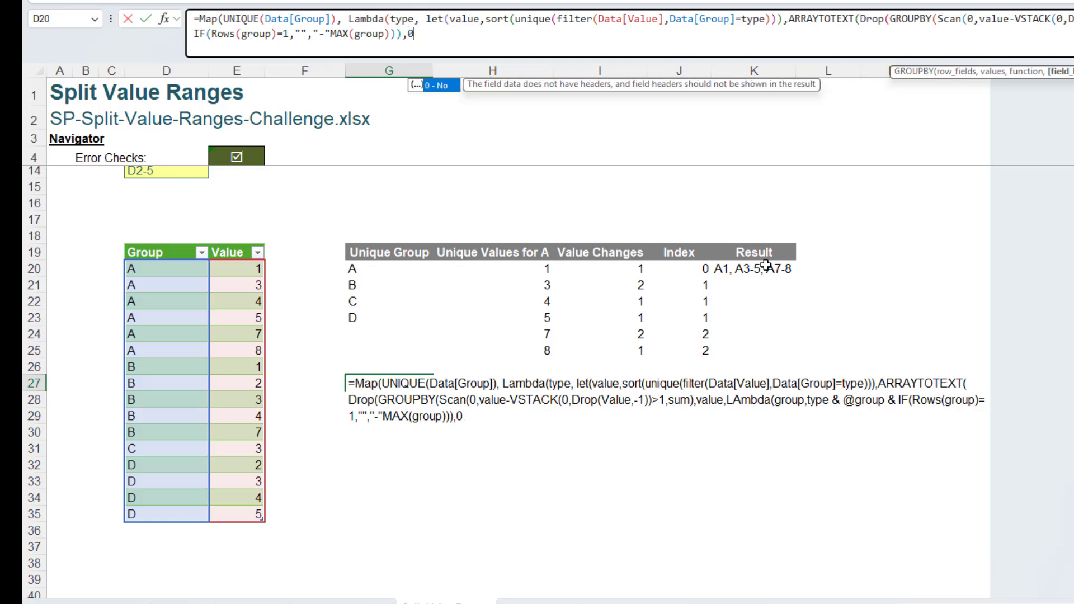
text())
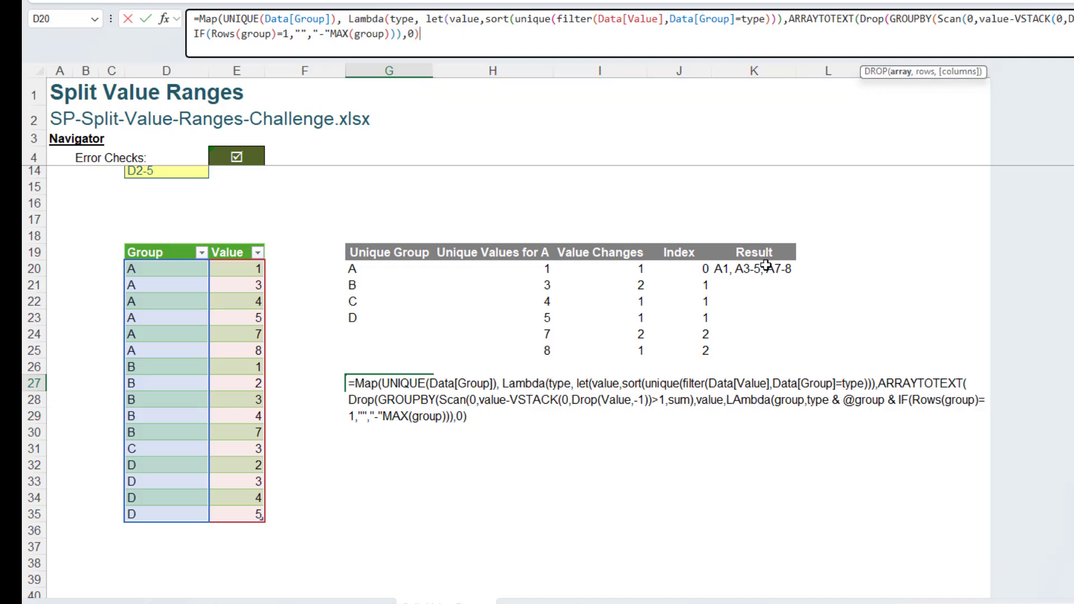
Make DROP remove one column with its rows argument empty, then close all remaining functions and try to enter the formula.
text(,,1)
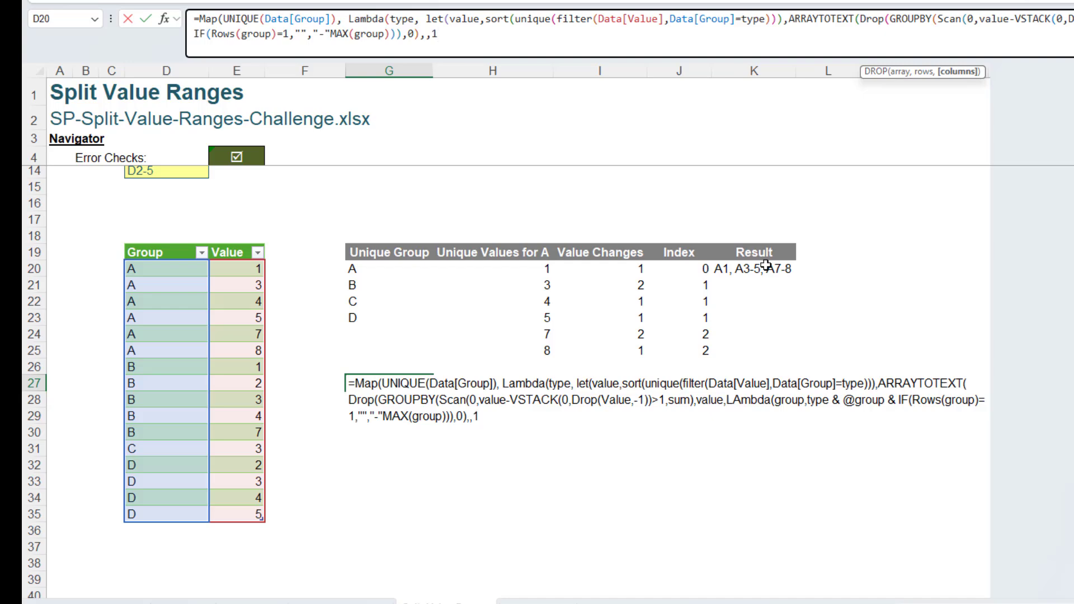
text())
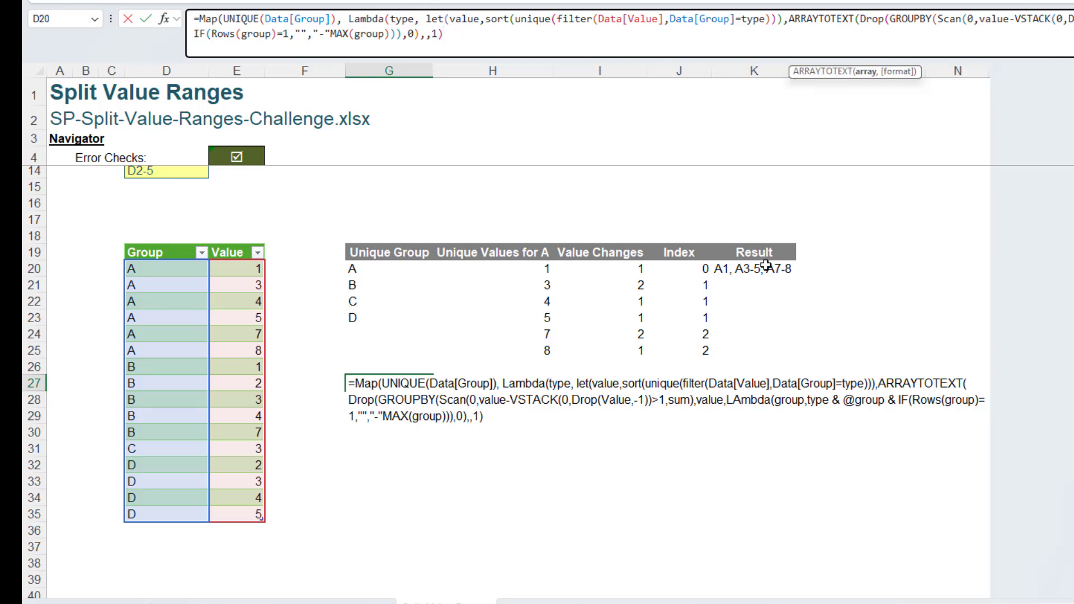
text())
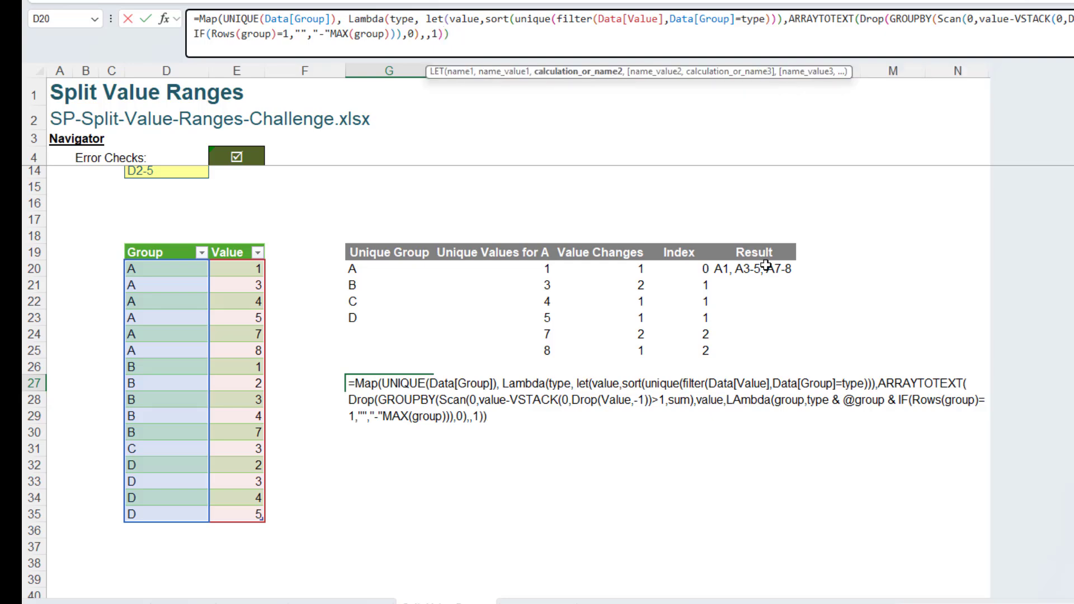
text())))
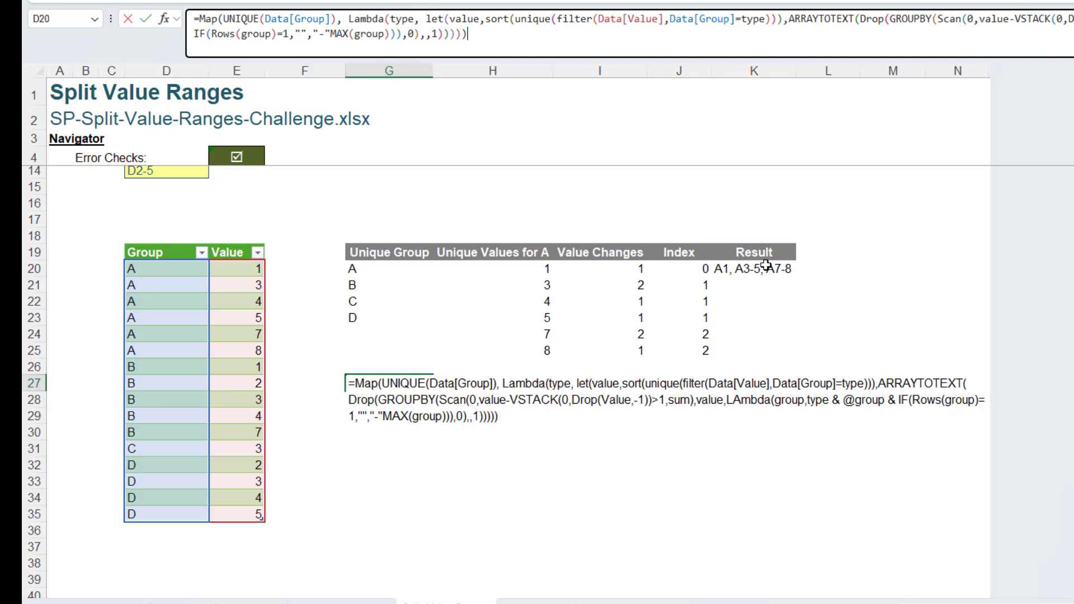
key(Return)
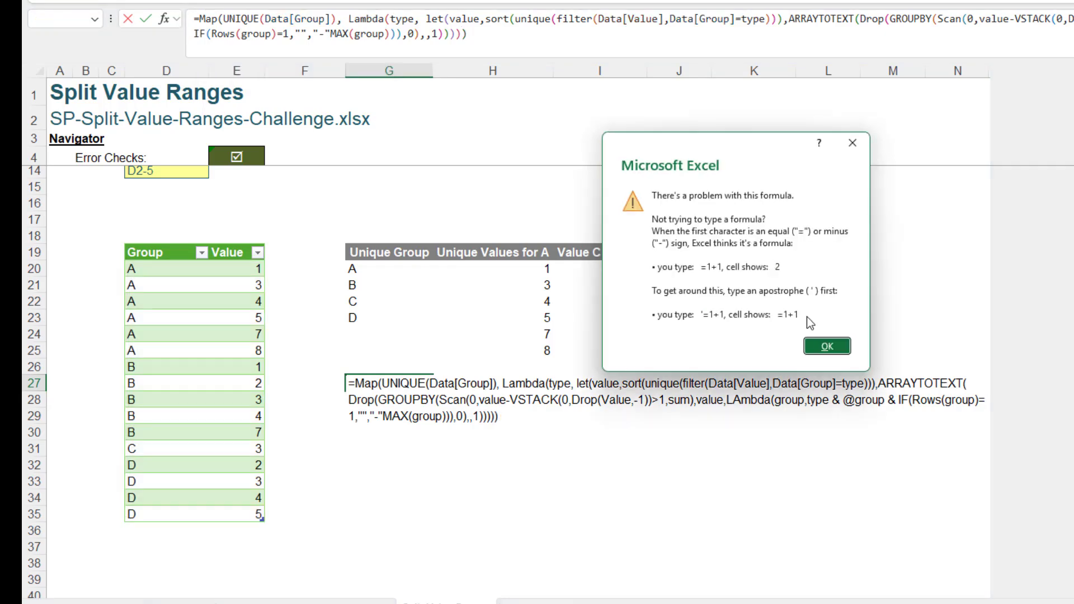
Insert the missing & between "-" and MAX(group) and enter the formula again.
click(813, 347)
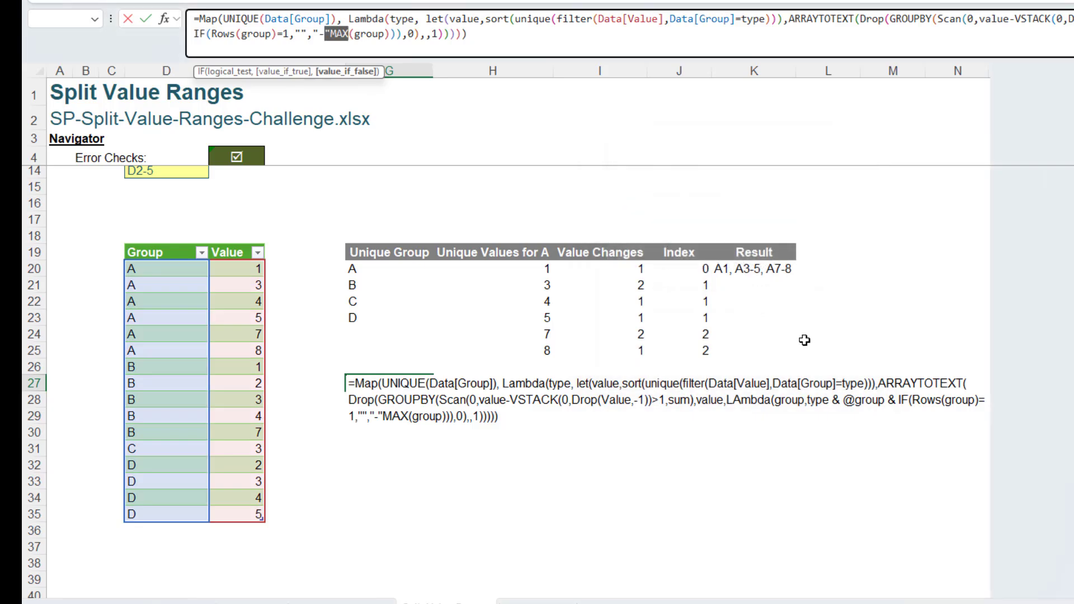
click(339, 39)
text(&)
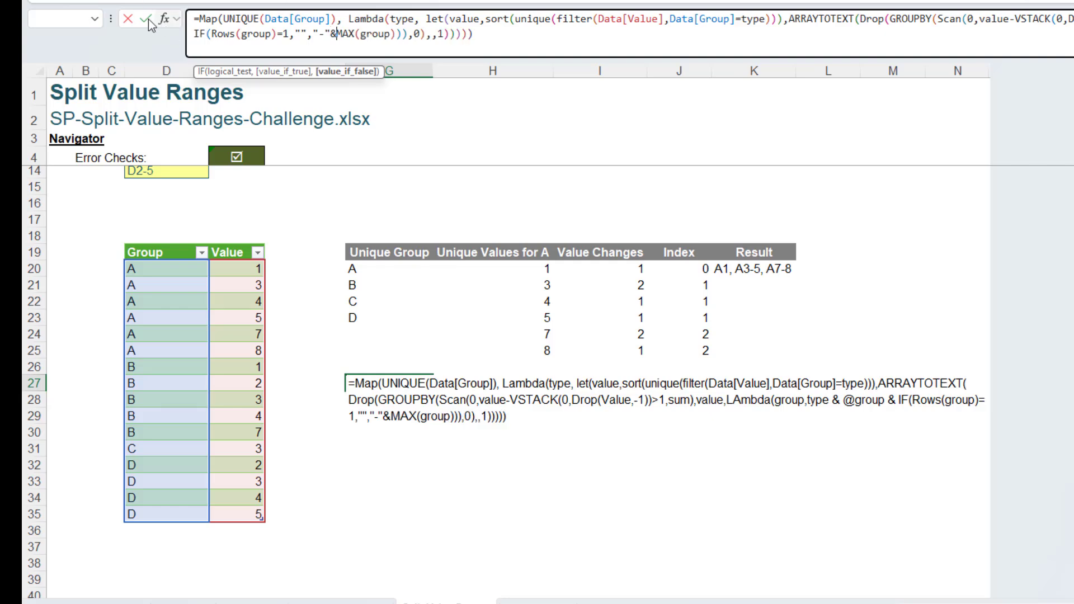
key(ctrl+Return)
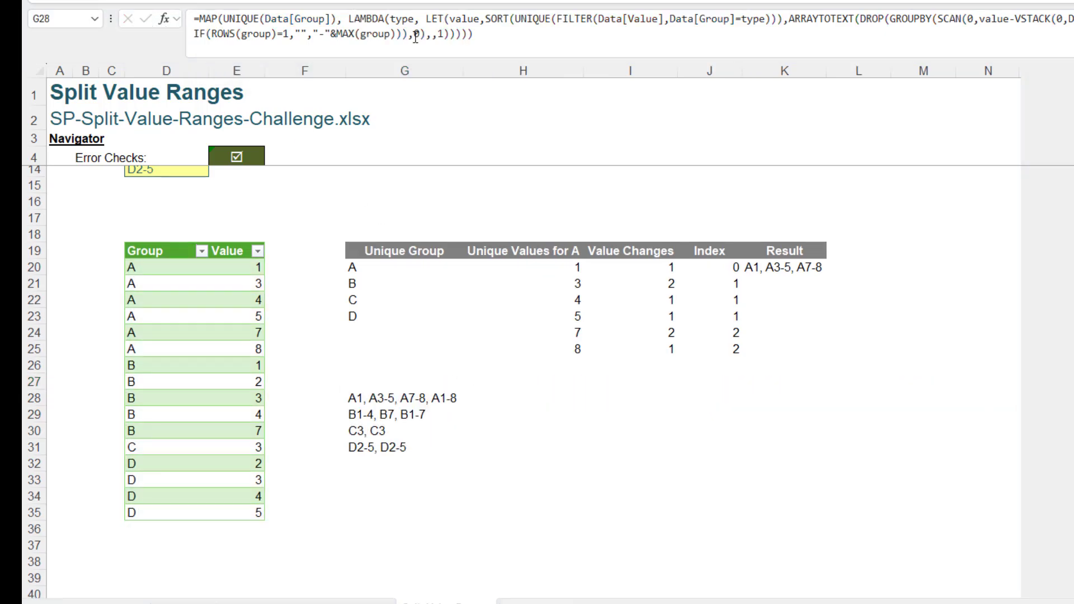
Leave GROUPBY's field headers argument empty in the G28 formula so that the 0 sets the total depth to no totals.
click(414, 34)
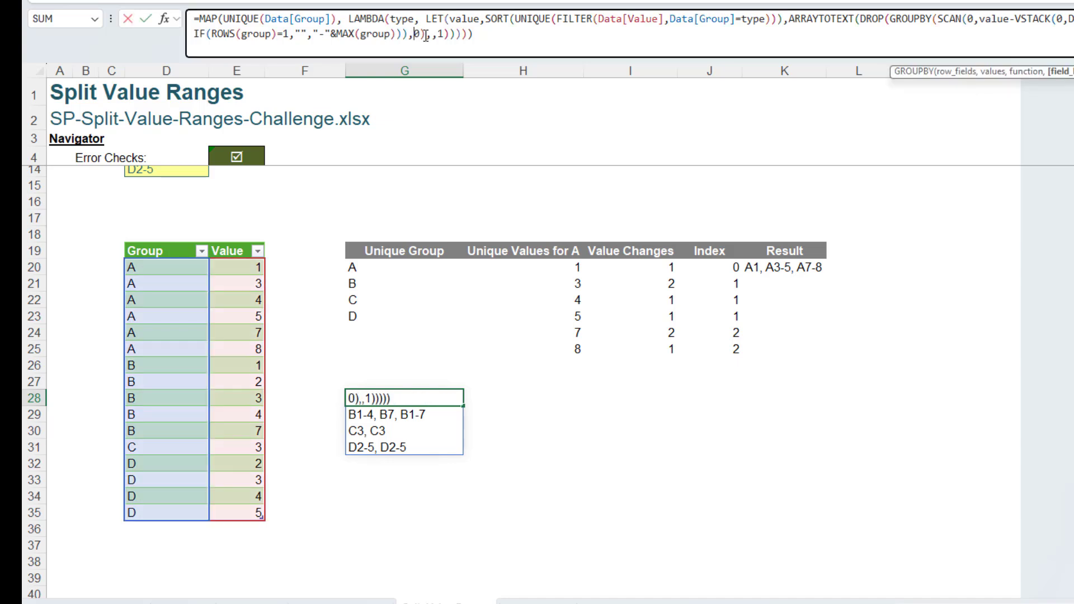
text(,)
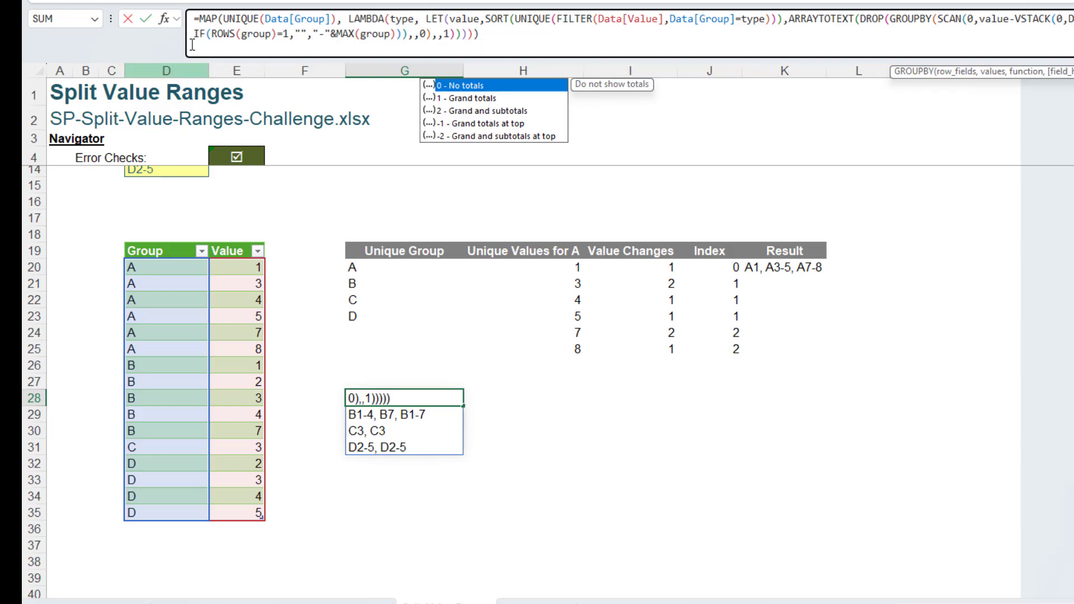
key(Return)
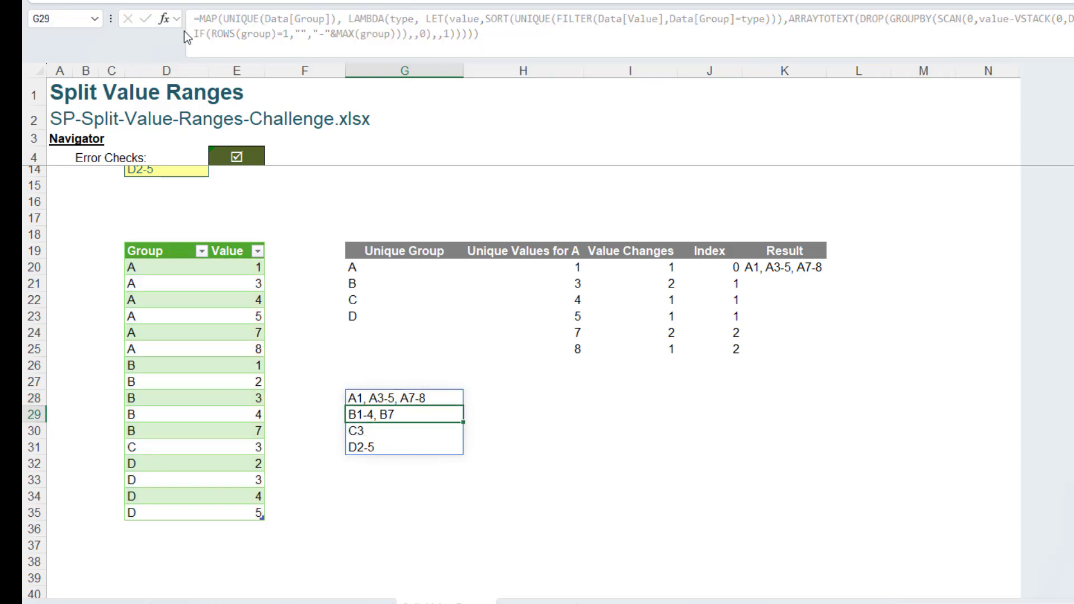
Add the heading Group in G27 above the results and apply the Table_Heading cell style to it.
click(447, 382)
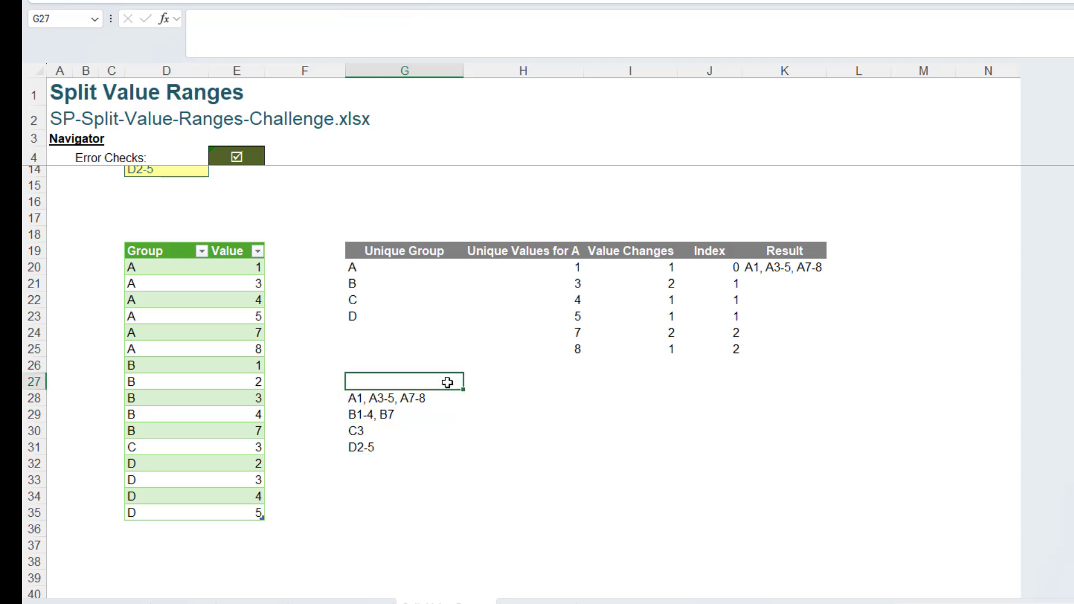
text(Grou)
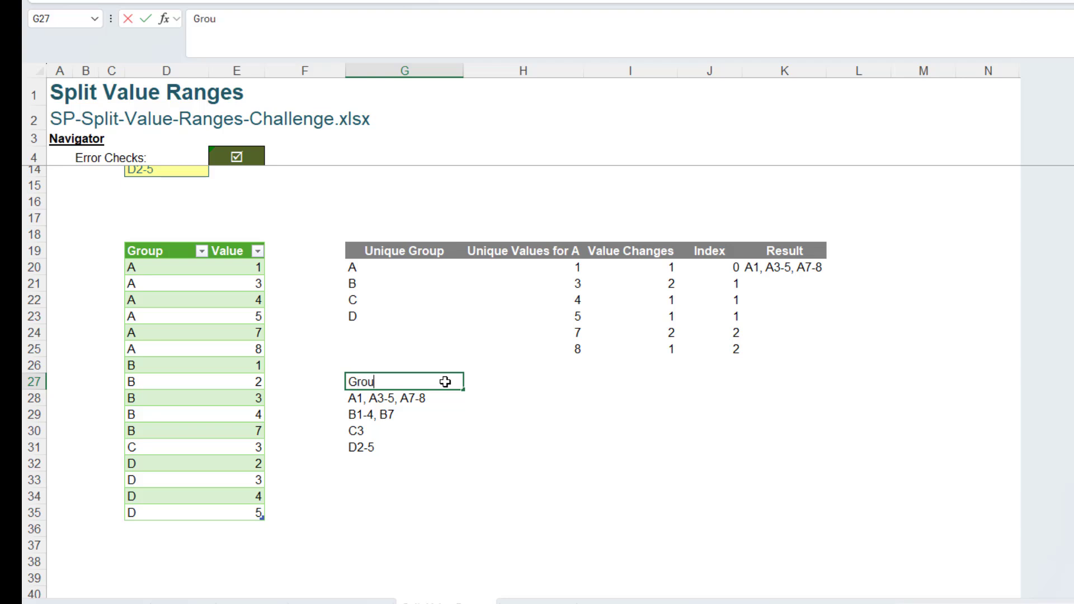
text(p)
key(Return)
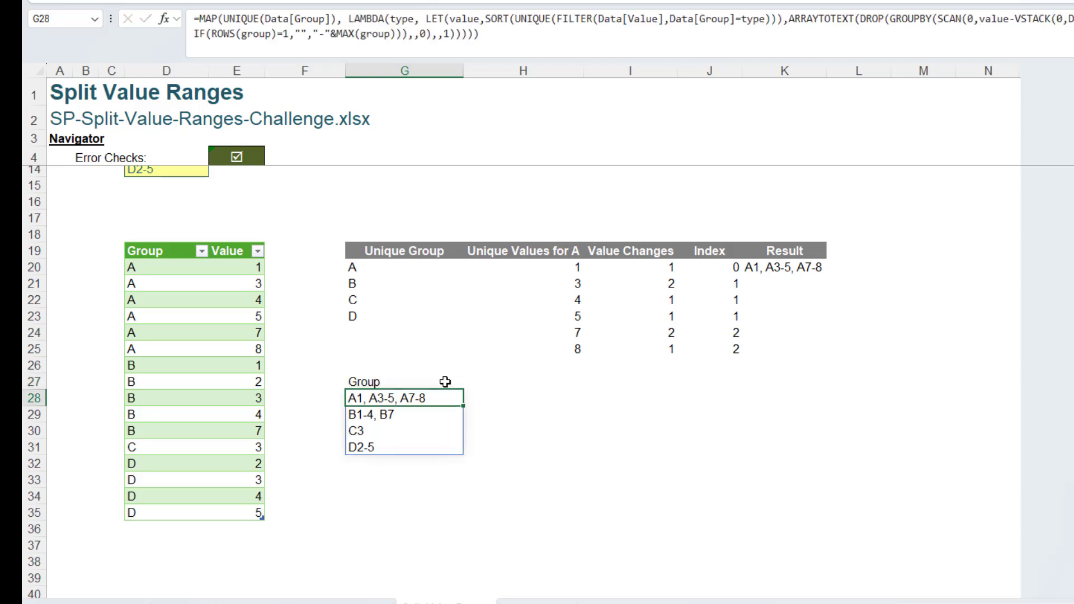
click(444, 381)
click(808, 1)
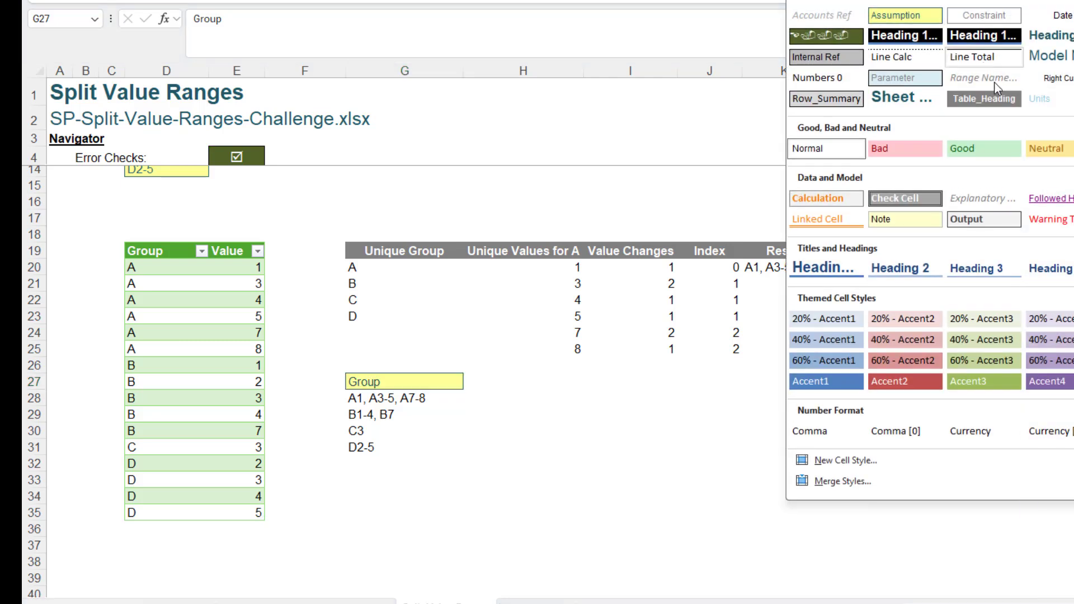
click(997, 102)
Add cell borders to the results in G28:G31 and select the expected answers in D11:D14 for comparison.
click(448, 398)
drag(448, 399, 442, 448)
scroll(503, 316, up, 2)
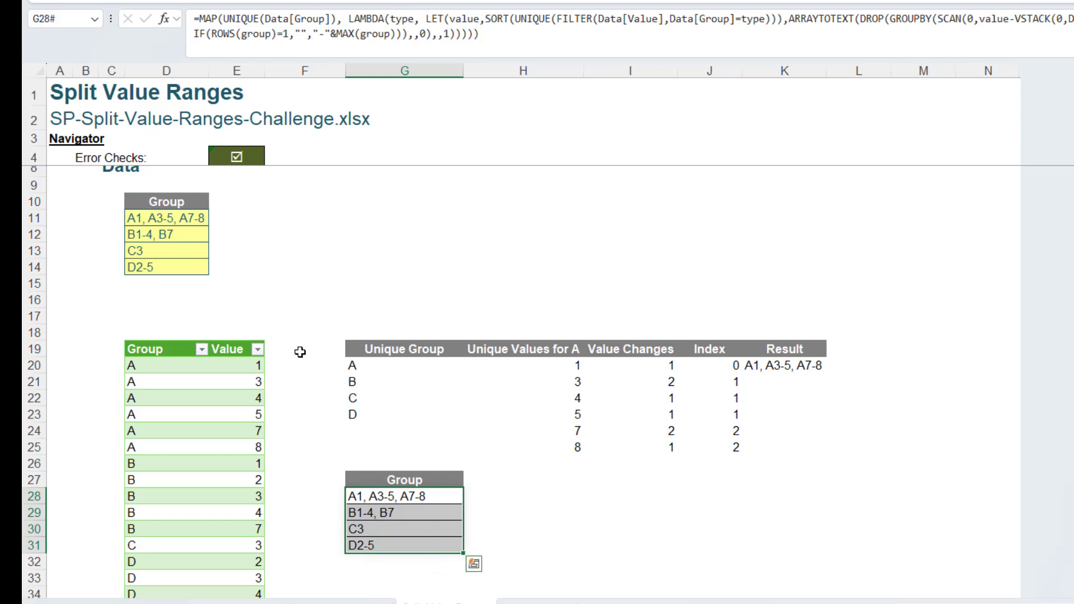
drag(187, 218, 186, 263)
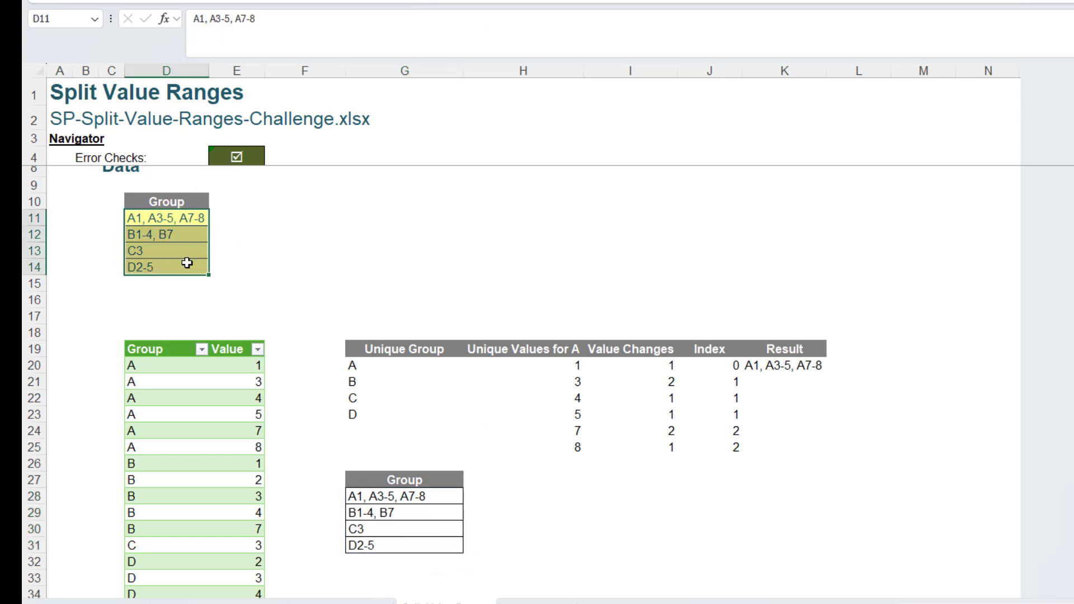
click(546, 315)
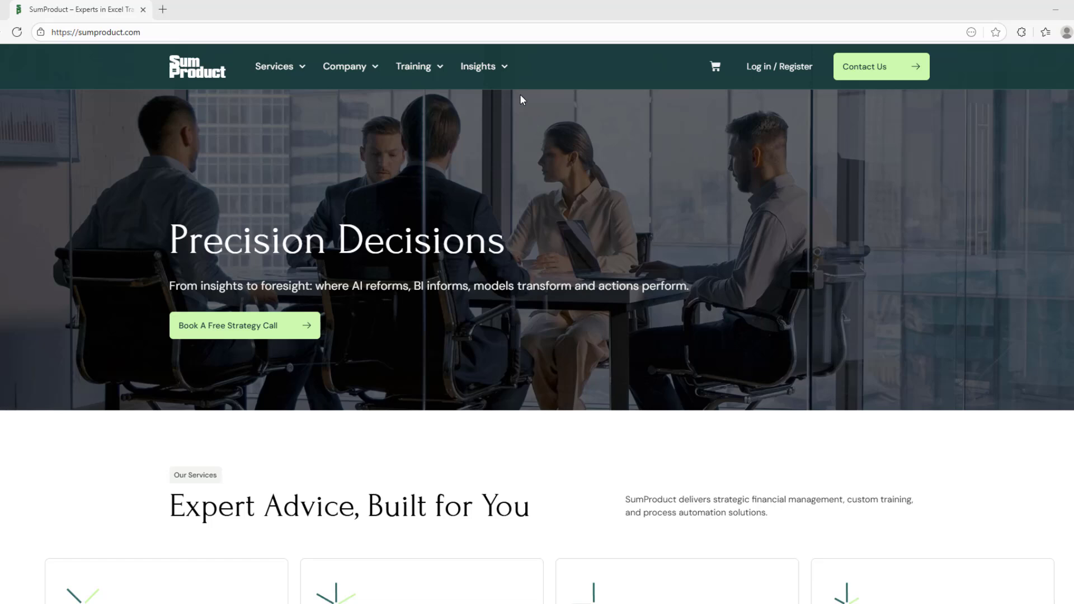
Switch to the SumProduct website in the browser, open its blog and filter the posts by Final Friday Fix and Monday Morning Mulling.
mouse_move(502, 59)
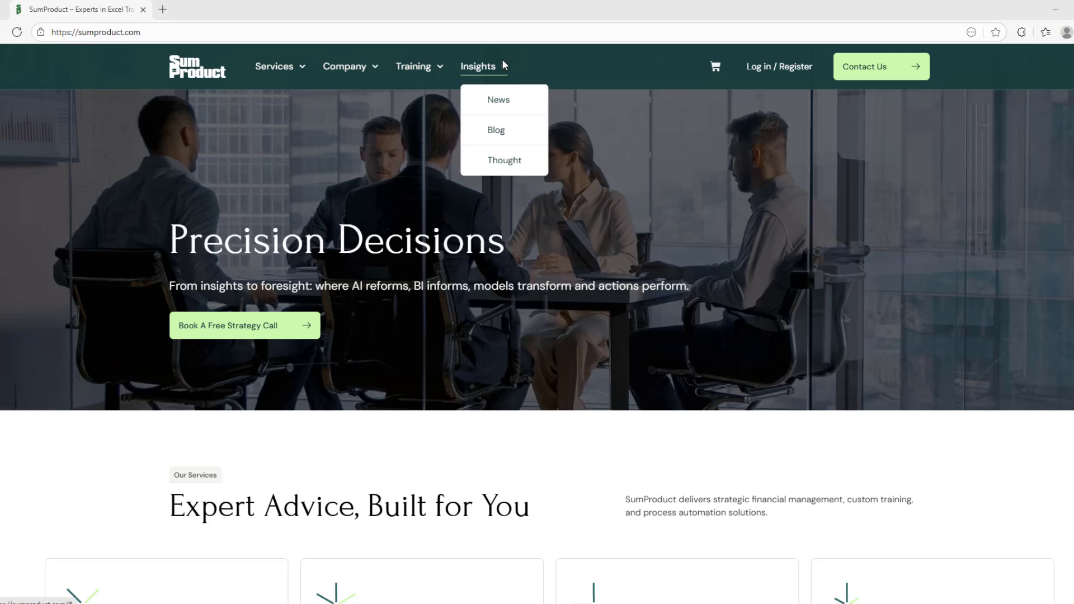
click(506, 133)
scroll(448, 319, down, 3)
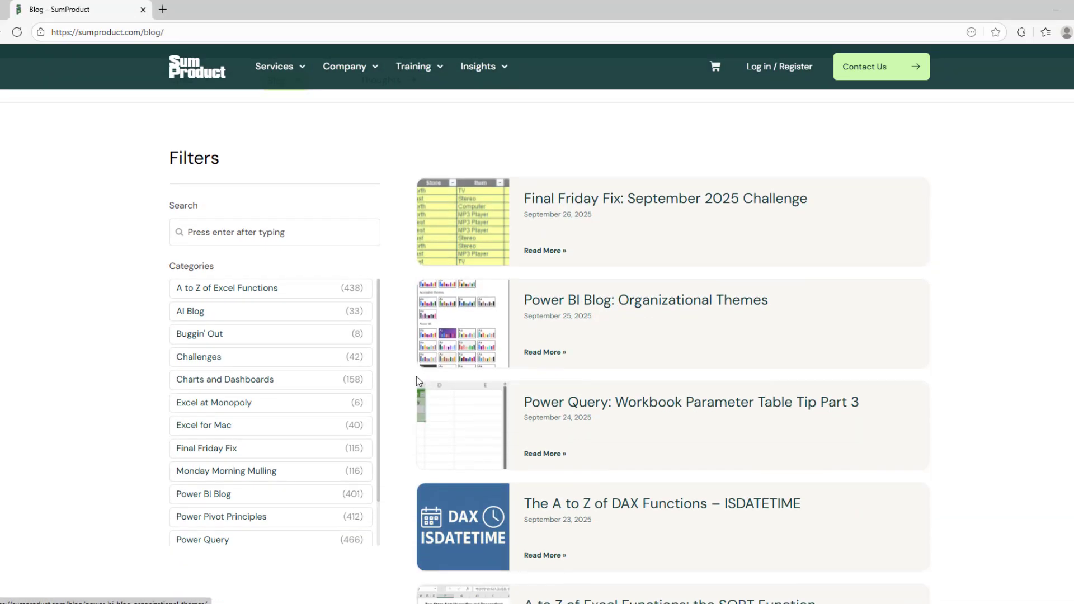
click(320, 458)
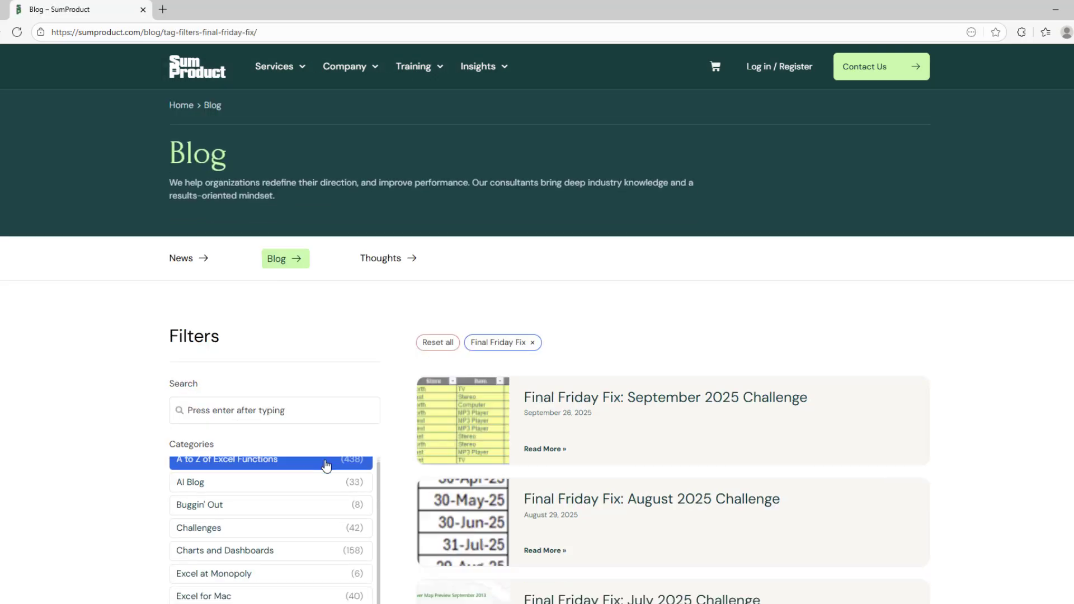
scroll(139, 441, down, 3)
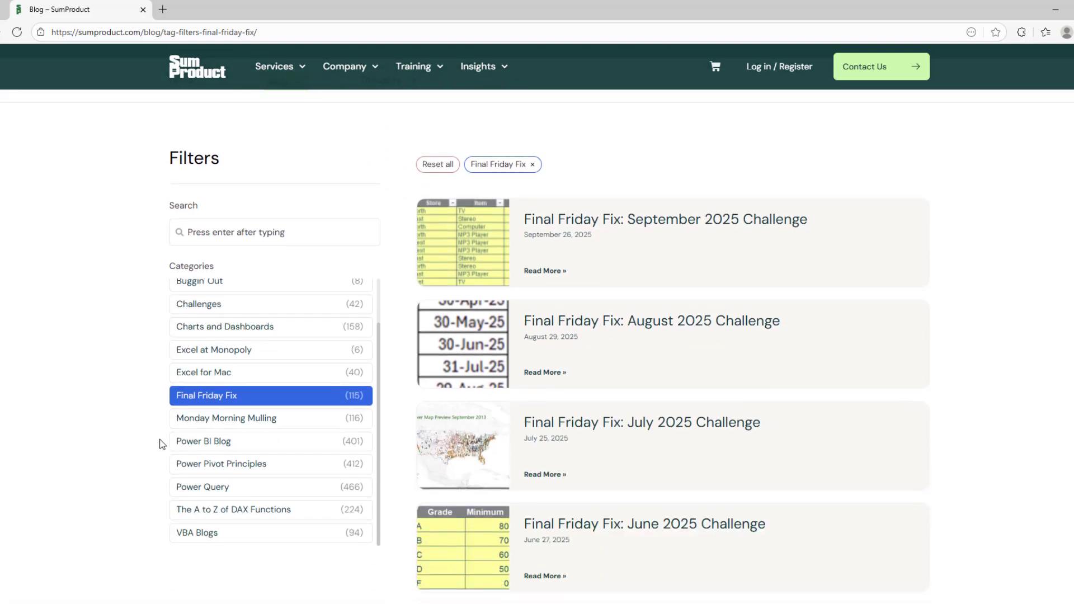
click(198, 427)
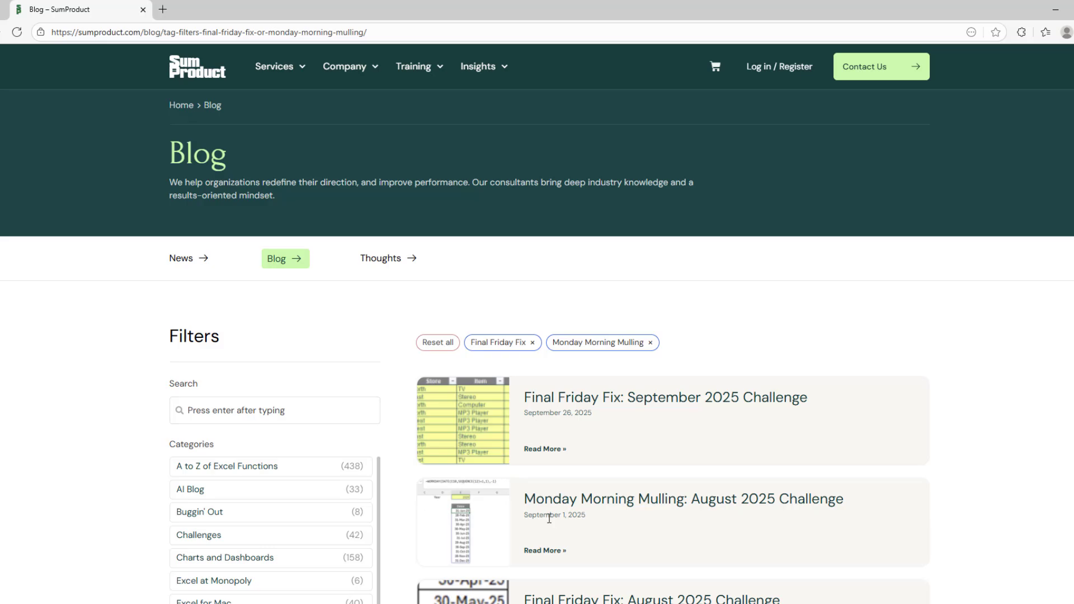